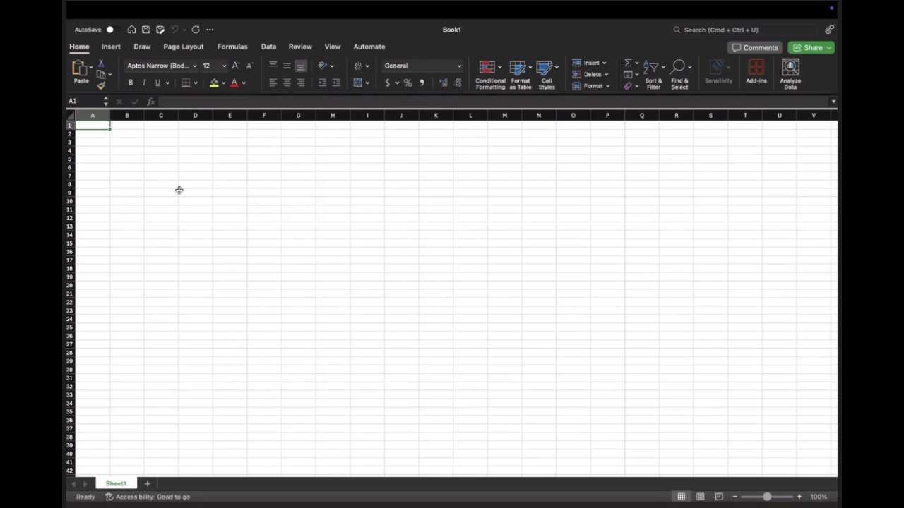
Step: Enter the column headers "Employee" in A1 and "Email Address" in B1
{"action": "type", "text": "Emplee"}
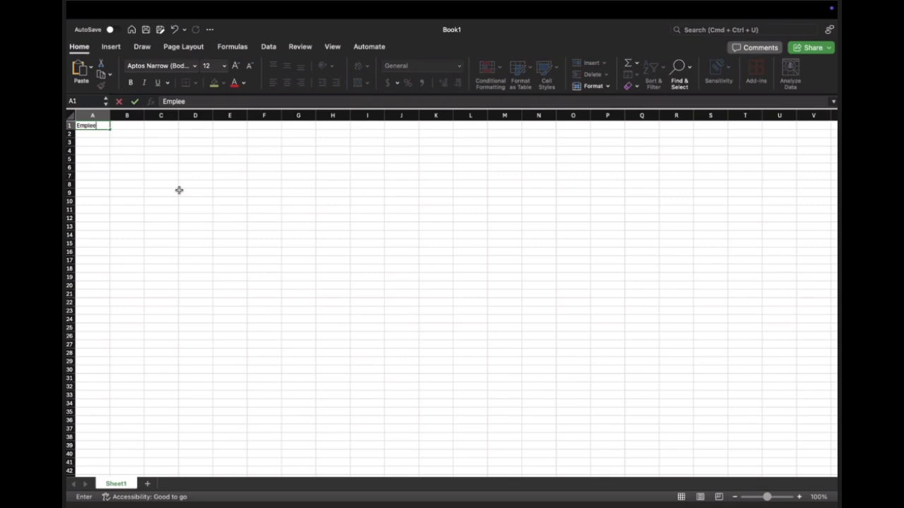
{"action": "key", "text": "BackSpace"}
{"action": "key", "text": "BackSpace"}
{"action": "type", "text": "oyee"}
{"action": "key", "text": "Tab"}
{"action": "type", "text": "W"}
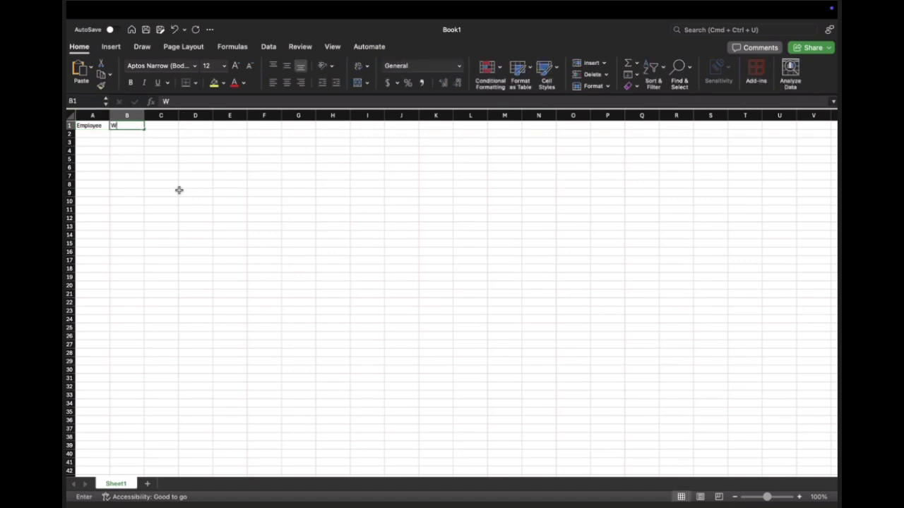
{"action": "key", "text": "BackSpace"}
{"action": "type", "text": "Emai"}
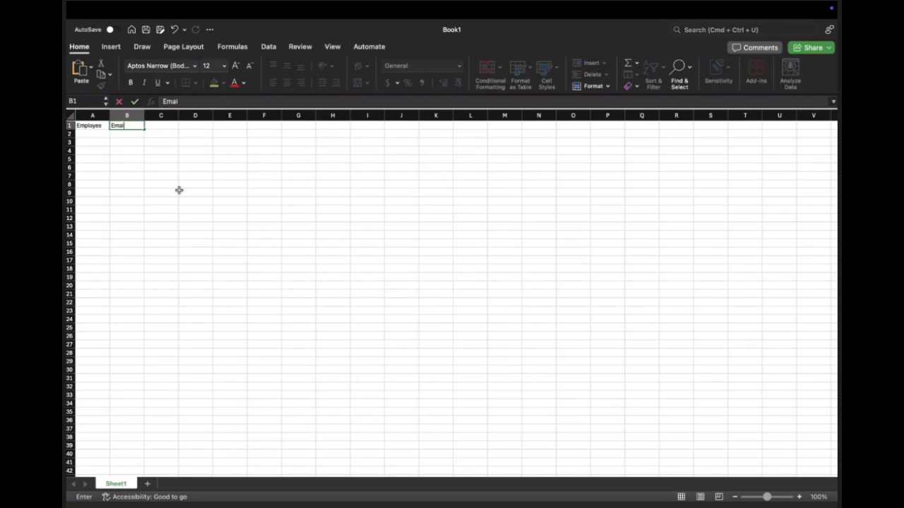
{"action": "type", "text": "l Address"}
{"action": "key", "text": "Tab"}
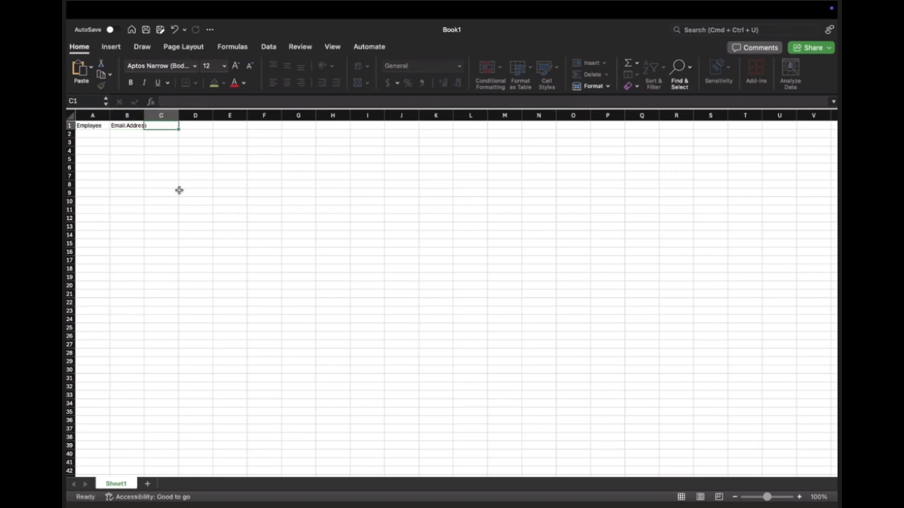
Step: Add the column headers "Dependants" in C1 and "Hours Worked" in D1
{"action": "type", "text": "Dep"}
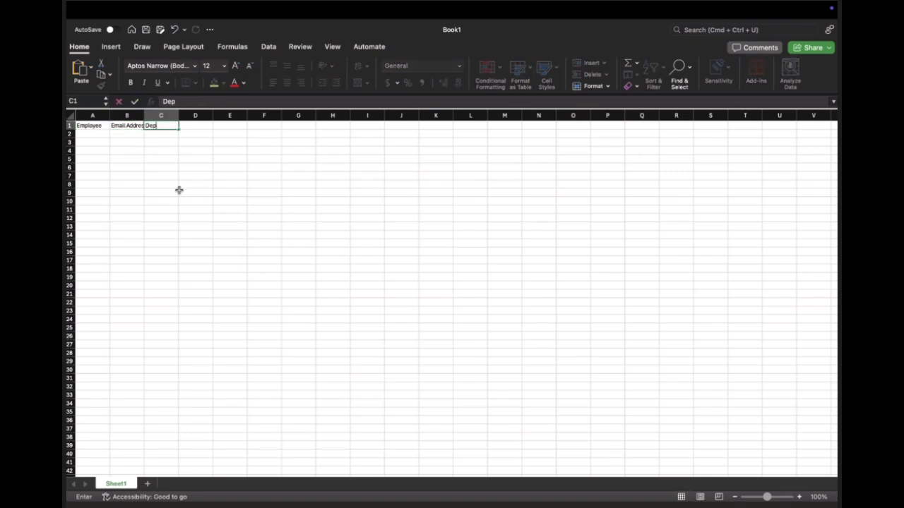
{"action": "type", "text": "endants"}
{"action": "key", "text": "Tab"}
{"action": "type", "text": "H"}
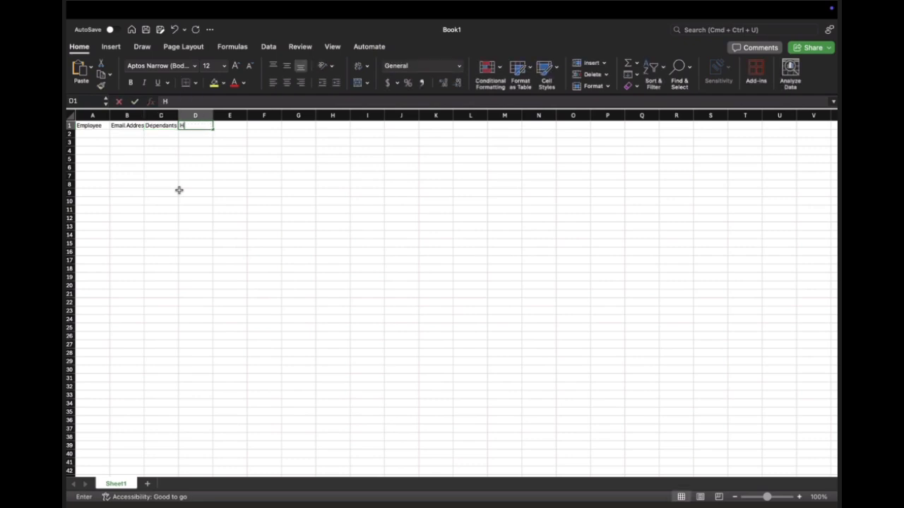
{"action": "type", "text": "ours"}
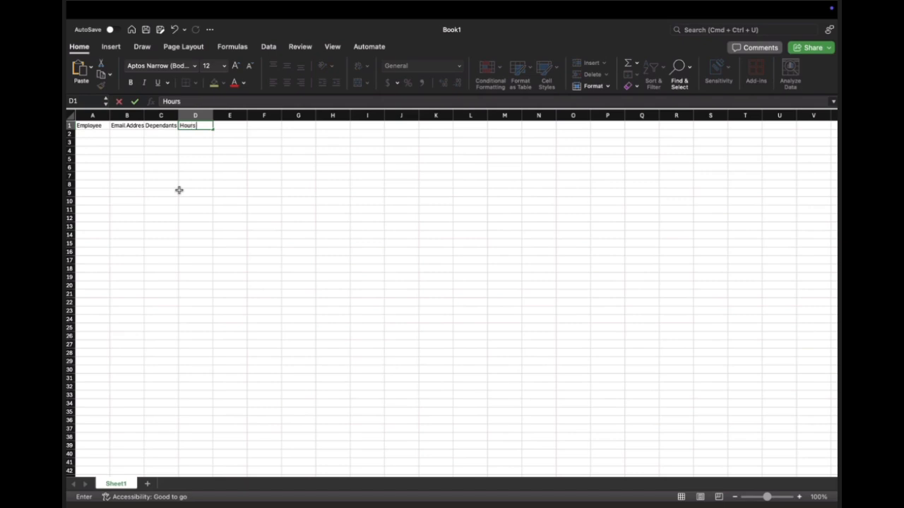
{"action": "type", "text": " Worked"}
{"action": "key", "text": "Tab"}
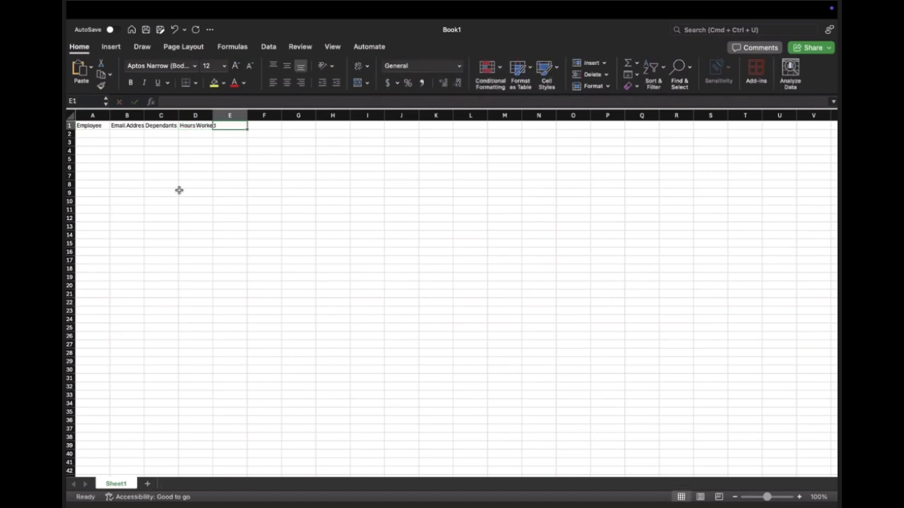
Step: Add the column headers "Hourly Pay Rate" in E1 and "Gross Pay" in F1
{"action": "type", "text": "Hourl"}
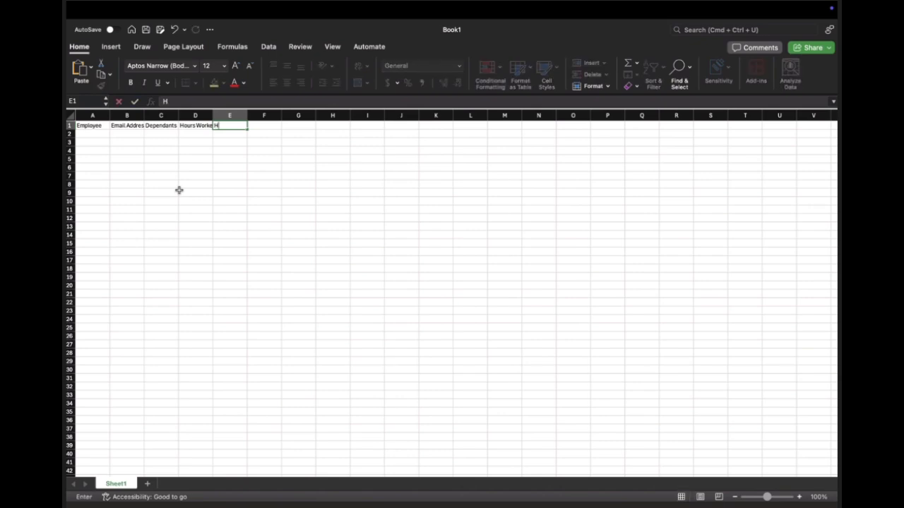
{"action": "type", "text": "Pay Rate"}
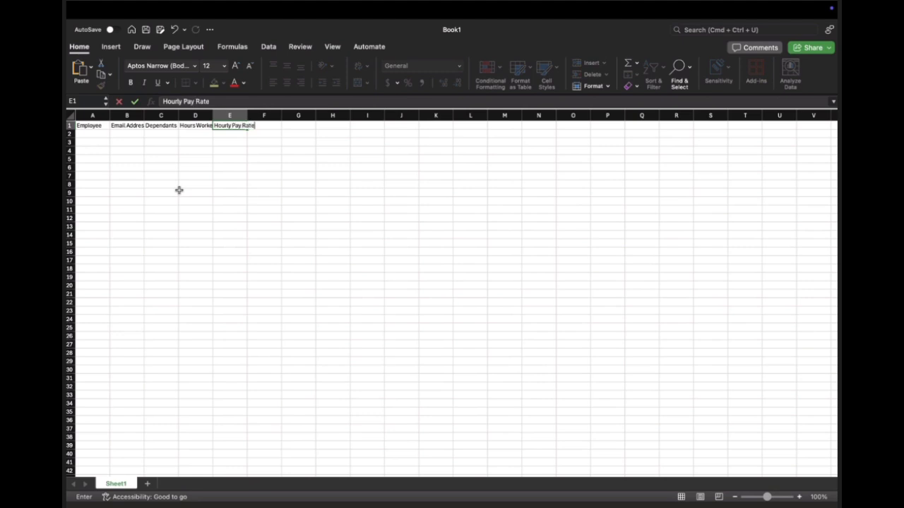
{"action": "key", "text": "Tab"}
{"action": "type", "text": "Gross Pay"}
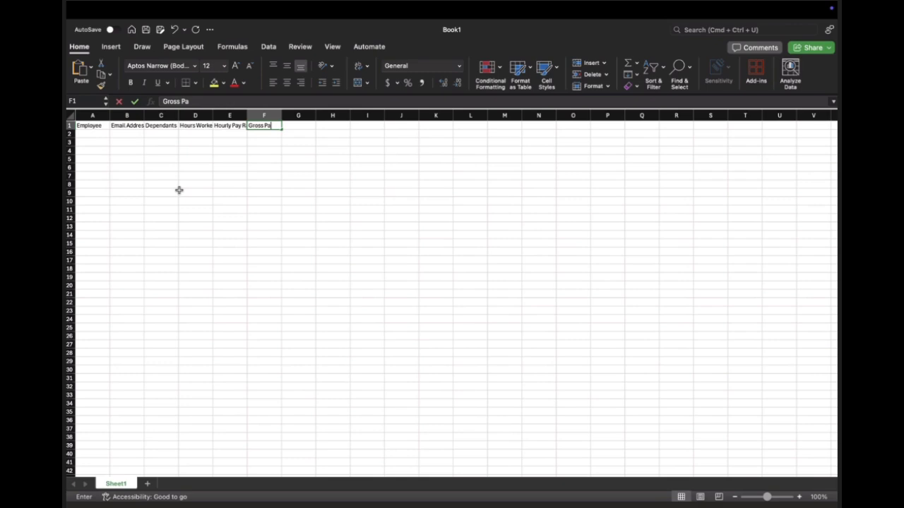
{"action": "key", "text": "Tab"}
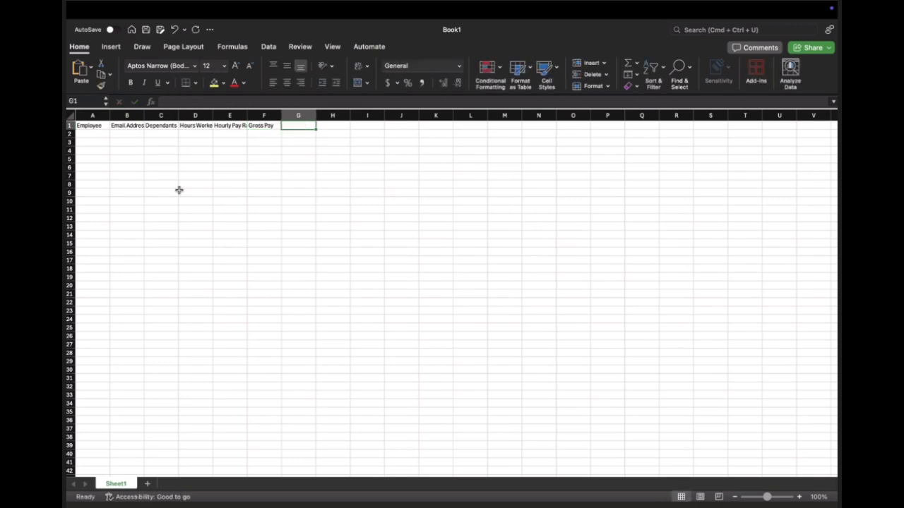
Step: Add the column headers "Federal tax" in G1 and "State Tax" in H1
{"action": "type", "text": "Fede"}
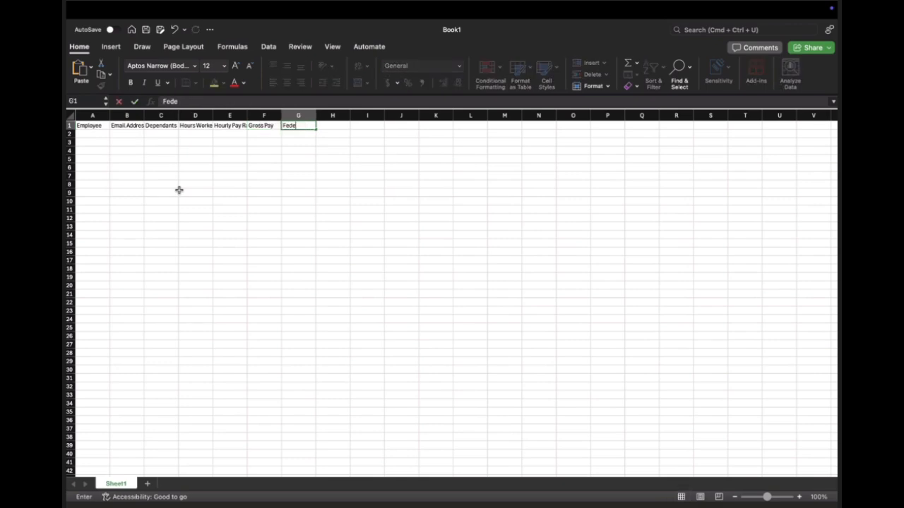
{"action": "type", "text": "ral tax"}
{"action": "key", "text": "Tab"}
{"action": "type", "text": "State Tax"}
{"action": "key", "text": "Tab"}
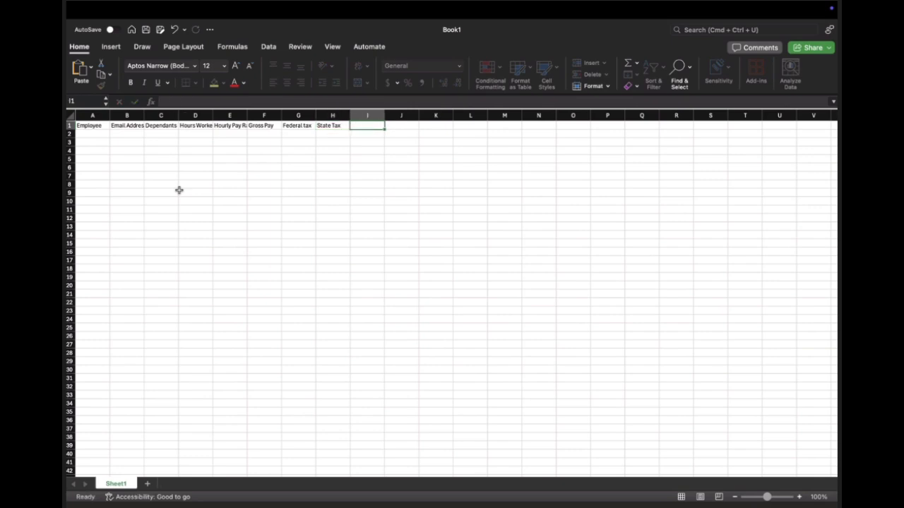
Step: Complete the header row with "Tax" in I1, "Net Pay" in J1 and "Hire Date" in K1
{"action": "type", "text": "Tax"}
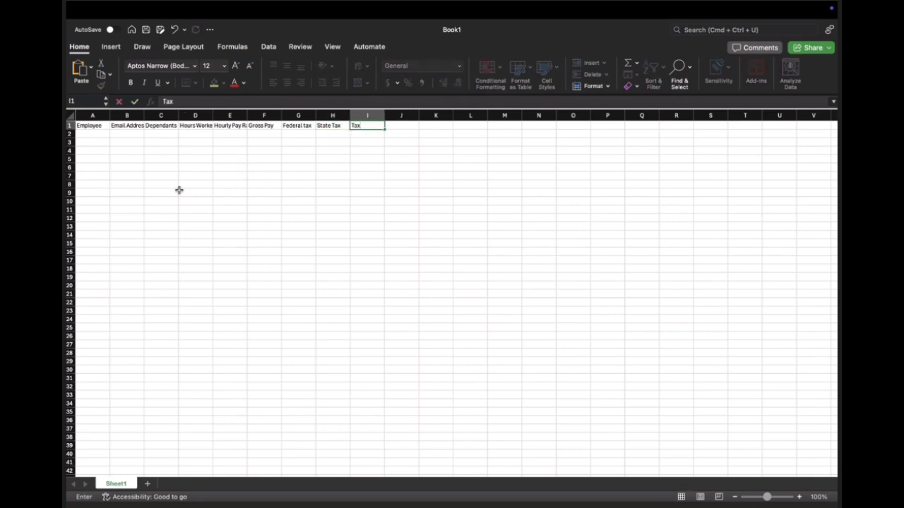
{"action": "key", "text": "Tab"}
{"action": "type", "text": "Net Pay"}
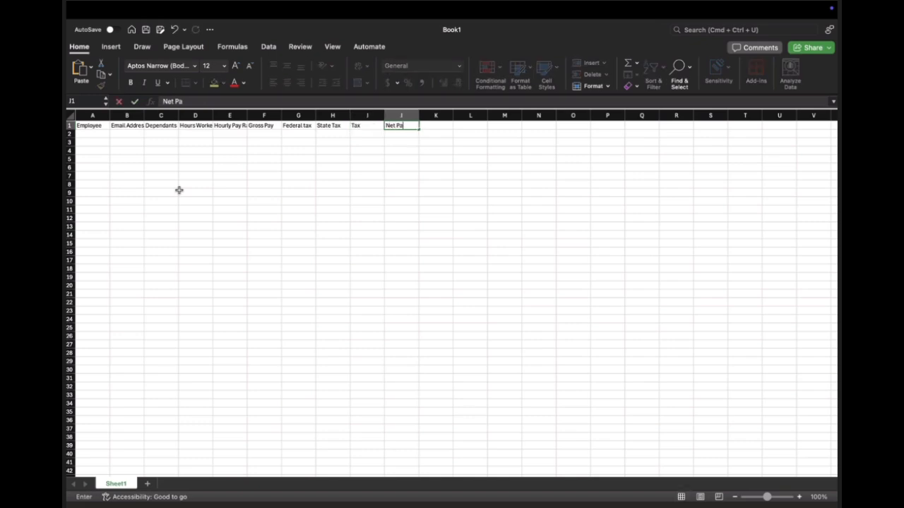
{"action": "key", "text": "Tab"}
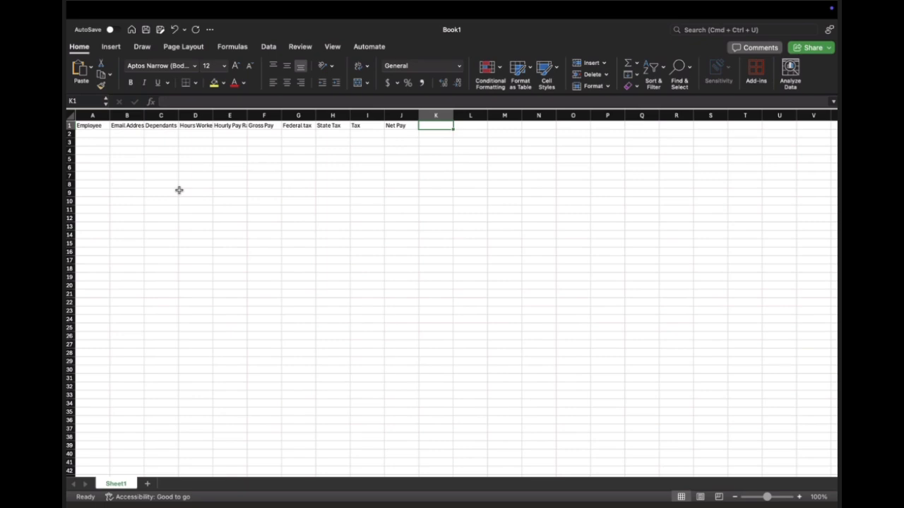
{"action": "type", "text": "Hi"}
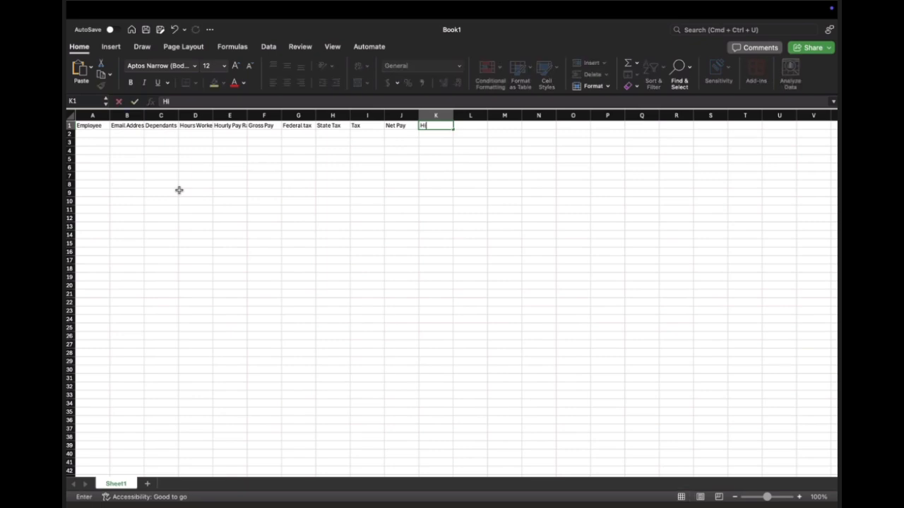
{"action": "type", "text": "re Date"}
{"action": "key", "text": "Return"}
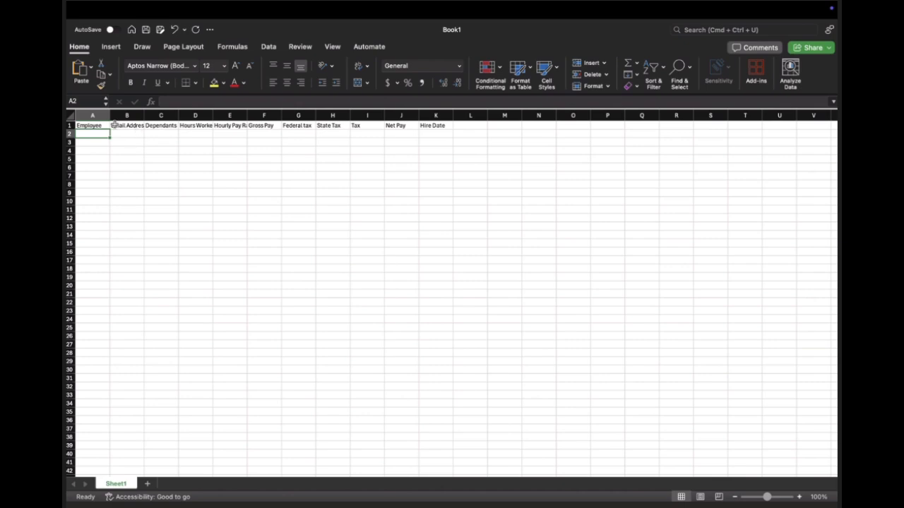
Step: Insert a row above the column headers and enter the title "Olivia's Art Supply" in A1
{"action": "left_click", "coordinate": [69, 126]}
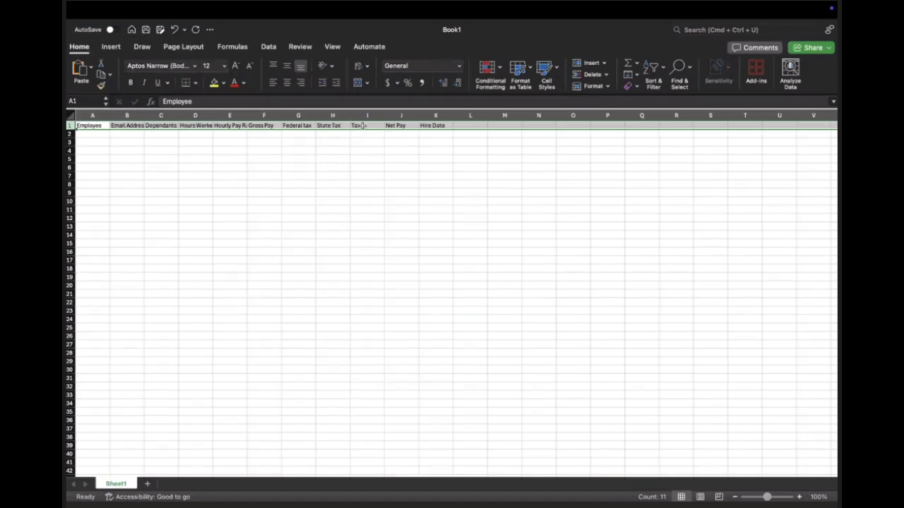
{"action": "right_click", "coordinate": [69, 125]}
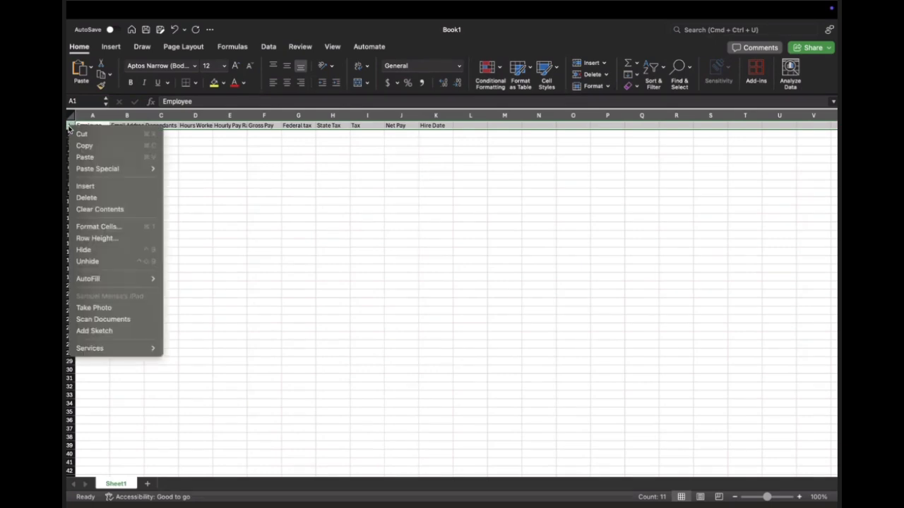
{"action": "left_click", "coordinate": [102, 187]}
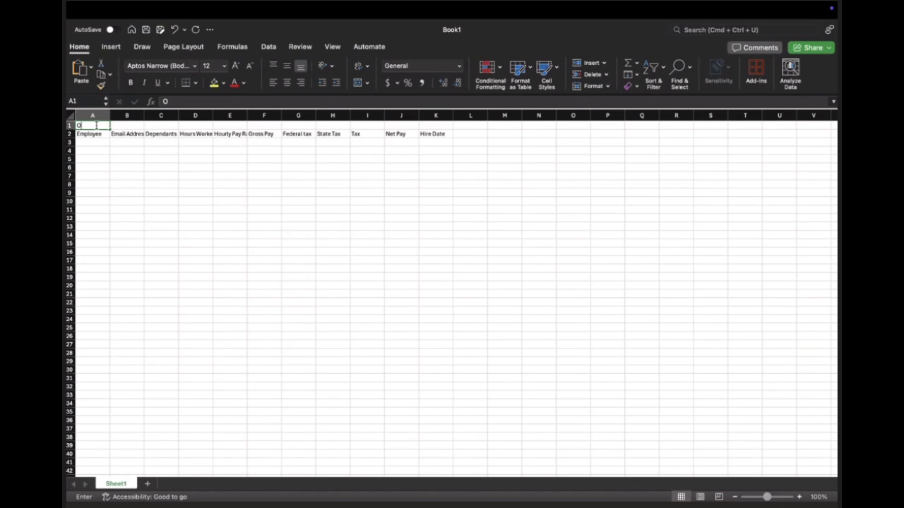
{"action": "type", "text": "Olic"}
{"action": "type", "text": "ia"}
{"action": "type", "text": "'s"}
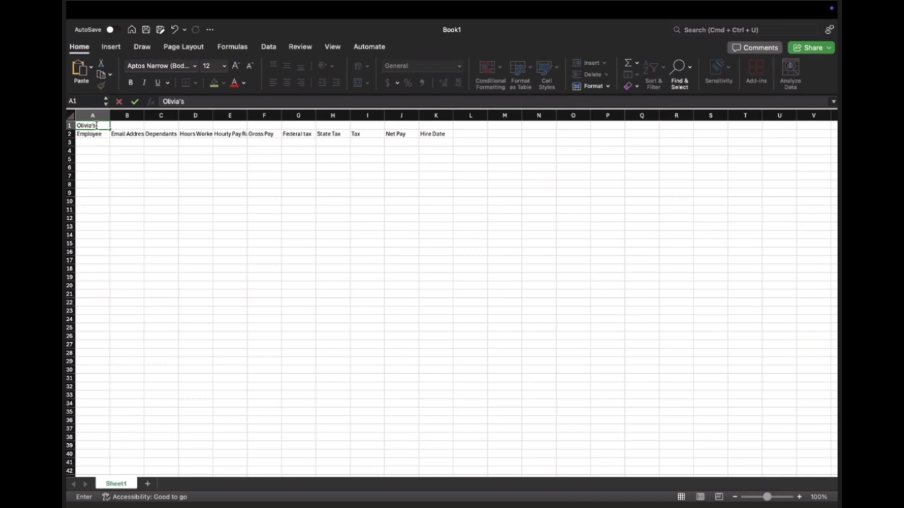
{"action": "type", "text": " Art Supply"}
{"action": "key", "text": "Return"}
Step: Insert another row between the title and the column headers and enter "Salary Report" in A2
{"action": "right_click", "coordinate": [71, 134]}
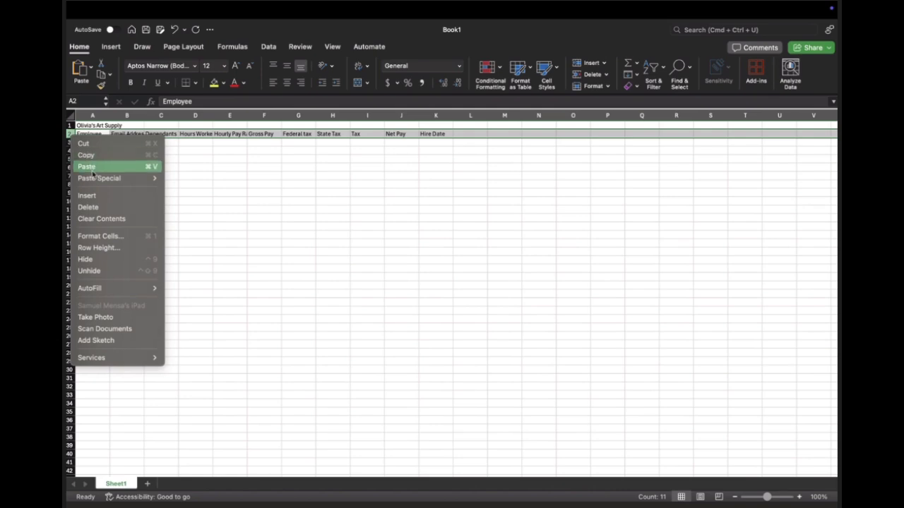
{"action": "left_click", "coordinate": [97, 196]}
{"action": "left_click", "coordinate": [98, 134]}
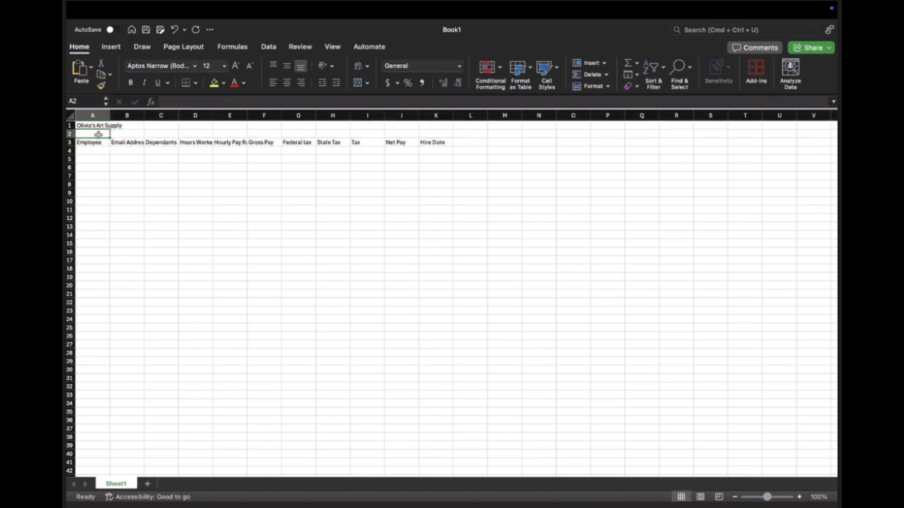
{"action": "type", "text": "Salar"}
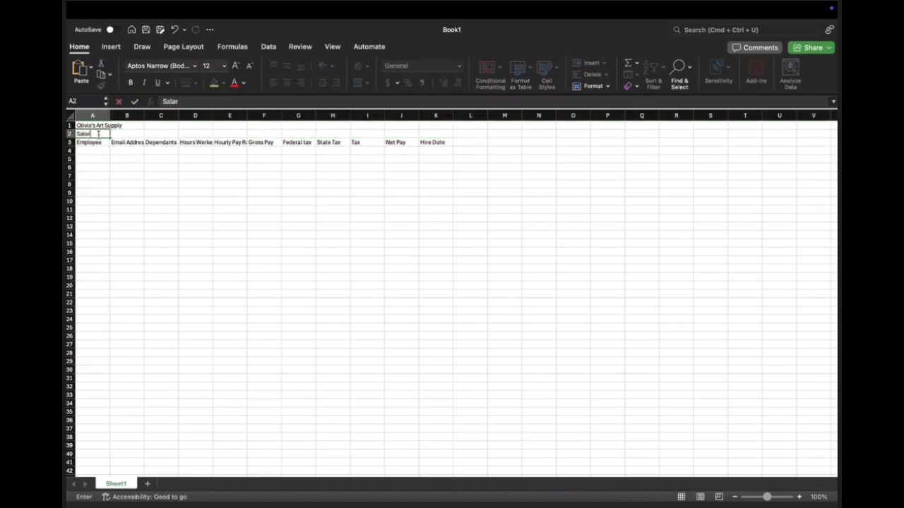
{"action": "type", "text": "y Report"}
{"action": "left_click", "coordinate": [122, 140]}
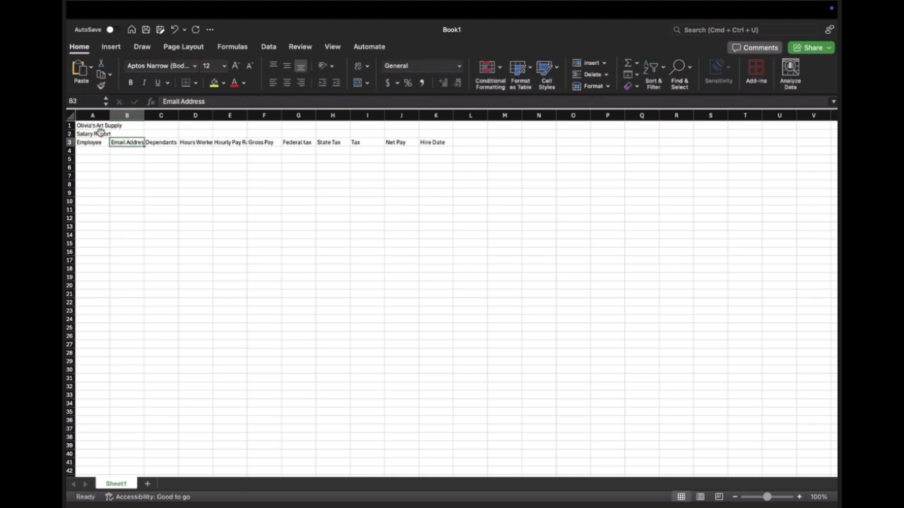
Step: Merge and center the company title across A1:K1
{"action": "left_click", "coordinate": [100, 133]}
{"action": "left_click", "coordinate": [93, 125]}
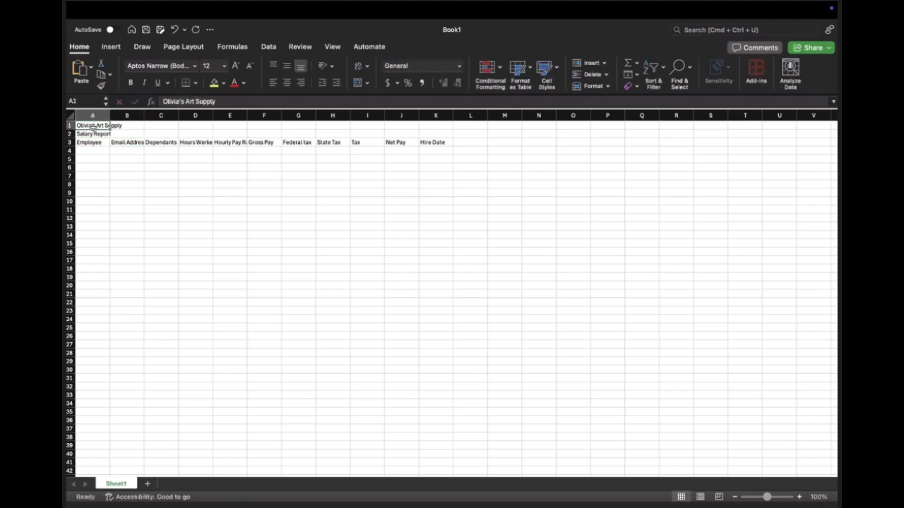
{"action": "left_click_drag", "start_coordinate": [93, 125], "coordinate": [427, 125]}
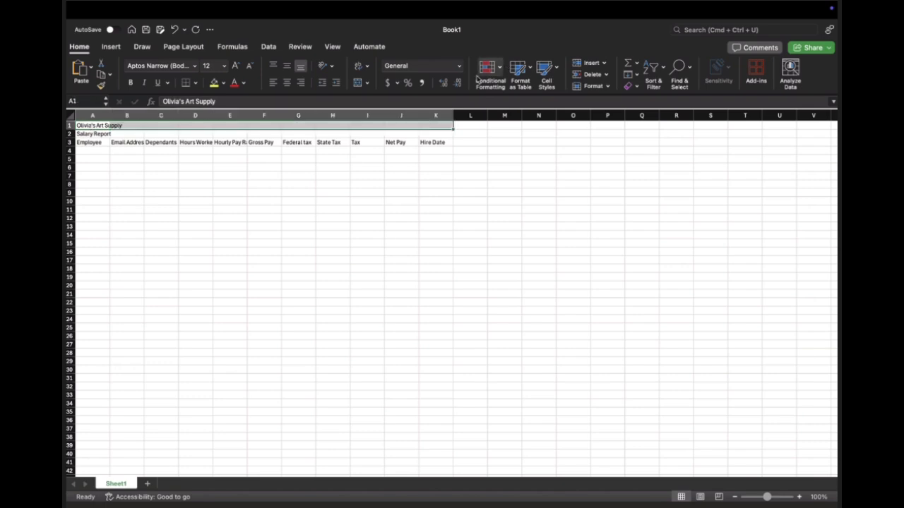
{"action": "left_click", "coordinate": [358, 82]}
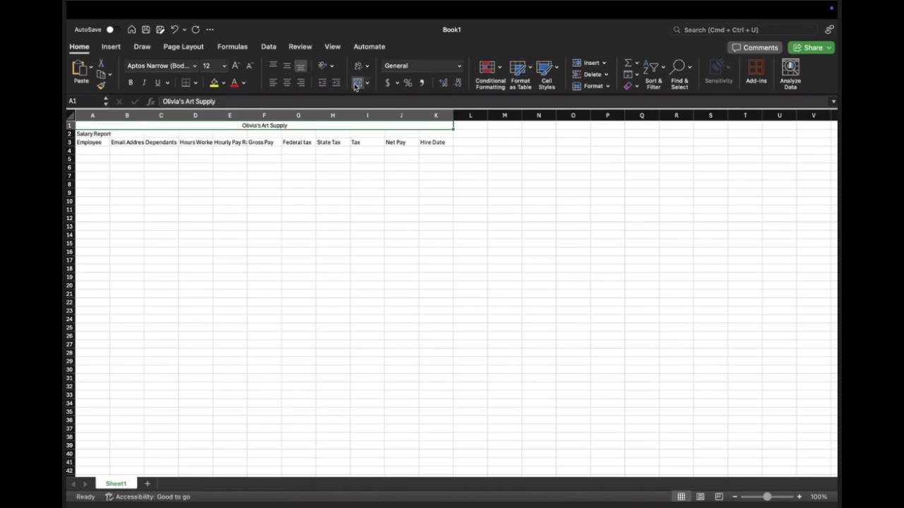
Step: Merge and center the "Salary Report" subtitle across A2:K2
{"action": "left_click", "coordinate": [92, 134]}
{"action": "left_click_drag", "start_coordinate": [99, 134], "coordinate": [438, 134]}
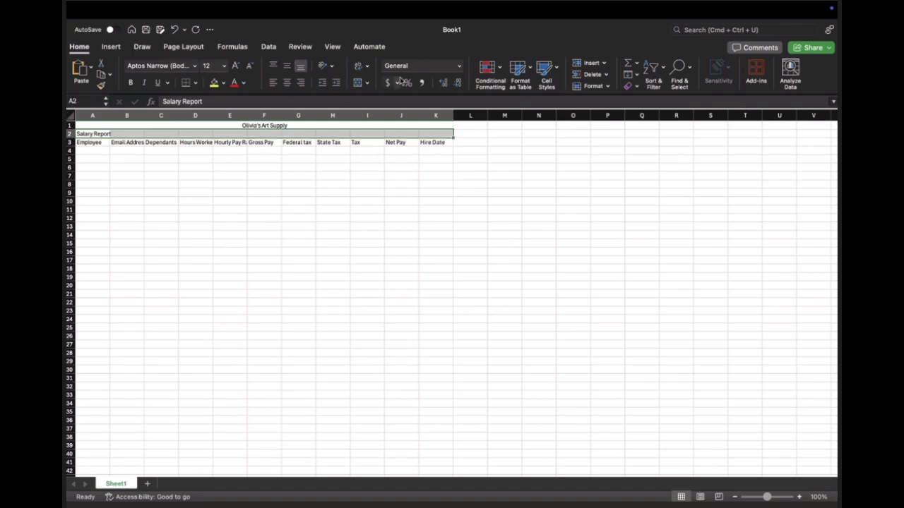
{"action": "left_click", "coordinate": [358, 82]}
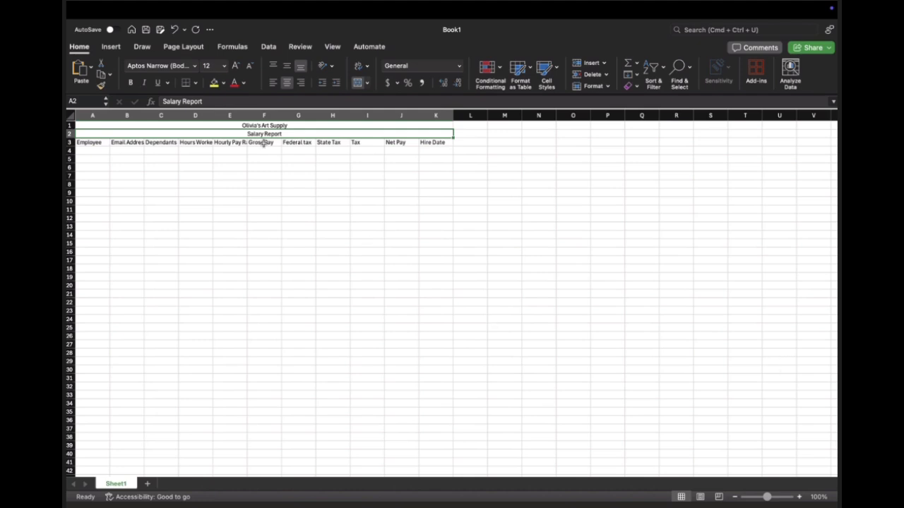
Step: Select cell A4 below the Employee header and zoom the worksheet to 170%
{"action": "left_click", "coordinate": [94, 144]}
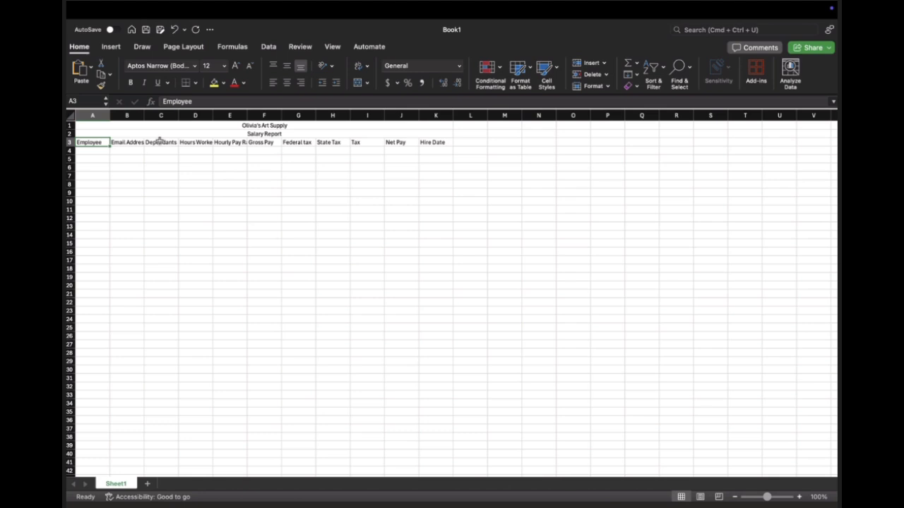
{"action": "key", "text": "Return"}
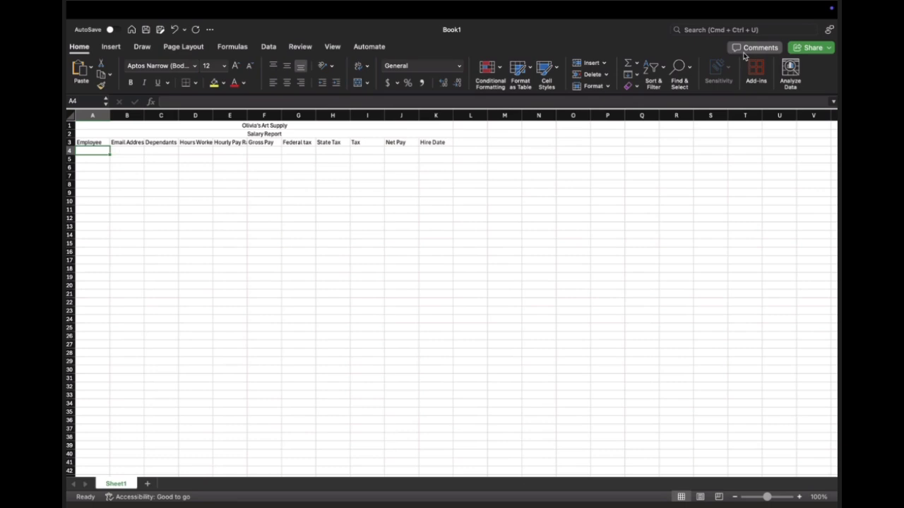
{"action": "left_click", "coordinate": [799, 497]}
{"action": "left_click", "coordinate": [799, 497]}
{"action": "left_click", "coordinate": [799, 497]}
{"action": "left_click", "coordinate": [800, 497]}
{"action": "left_click", "coordinate": [799, 497]}
{"action": "left_click", "coordinate": [799, 497]}
{"action": "left_click", "coordinate": [800, 497]}
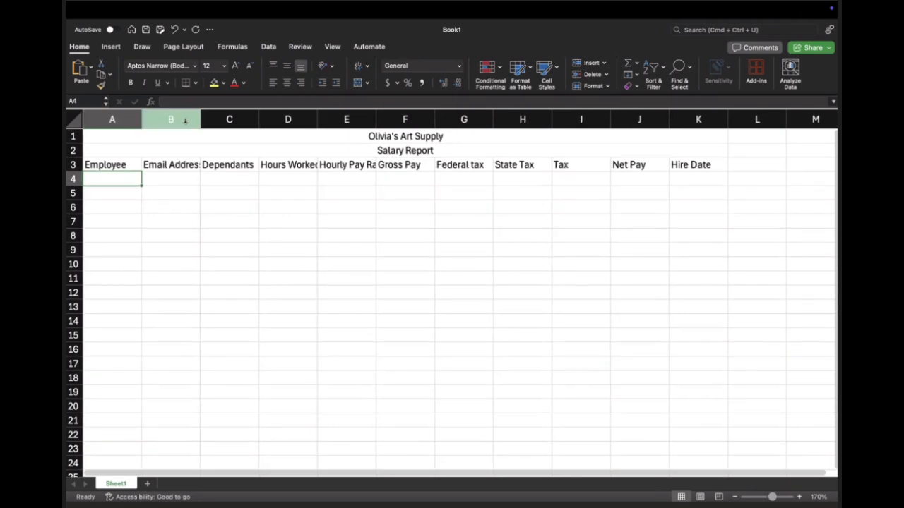
Step: Narrow column A to fit the Employee header and autofit columns B through G to their contents
{"action": "left_click_drag", "start_coordinate": [141, 116], "coordinate": [132, 117]}
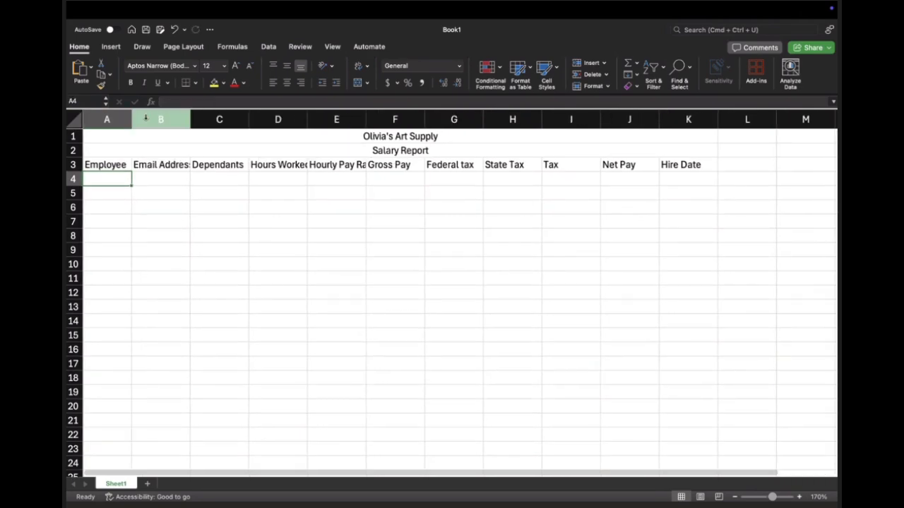
{"action": "double_click", "coordinate": [191, 118]}
{"action": "double_click", "coordinate": [258, 119]}
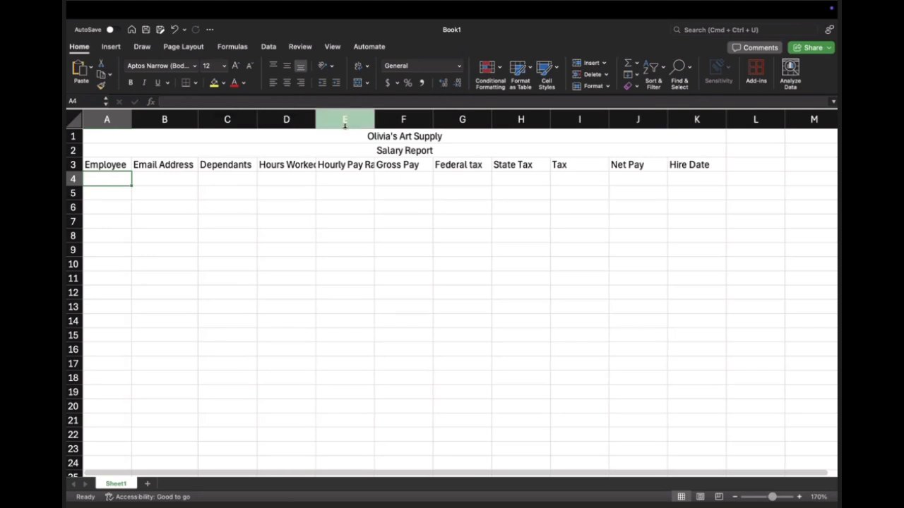
{"action": "double_click", "coordinate": [316, 119]}
{"action": "double_click", "coordinate": [382, 119]}
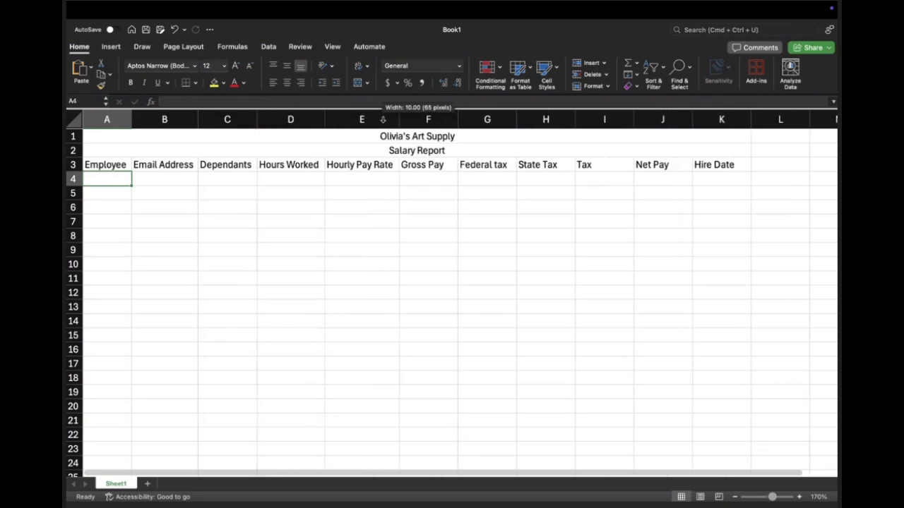
{"action": "double_click", "coordinate": [458, 119]}
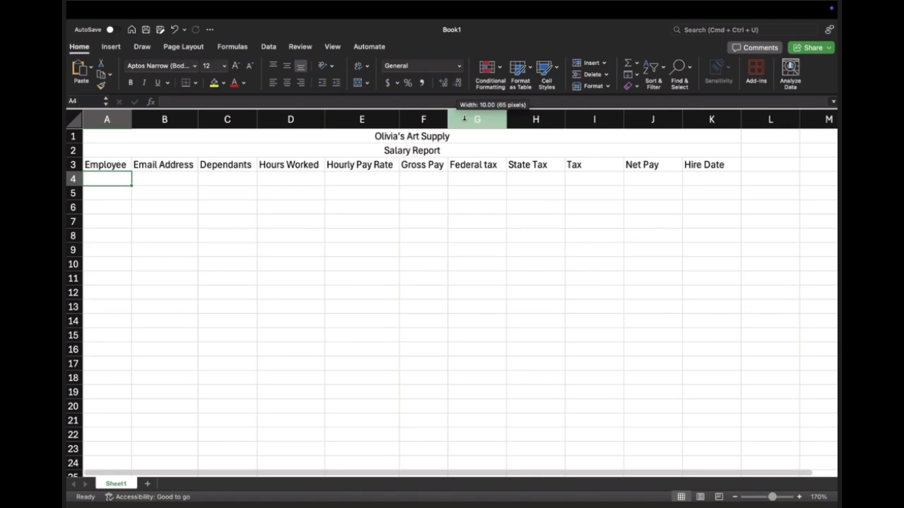
{"action": "double_click", "coordinate": [506, 119]}
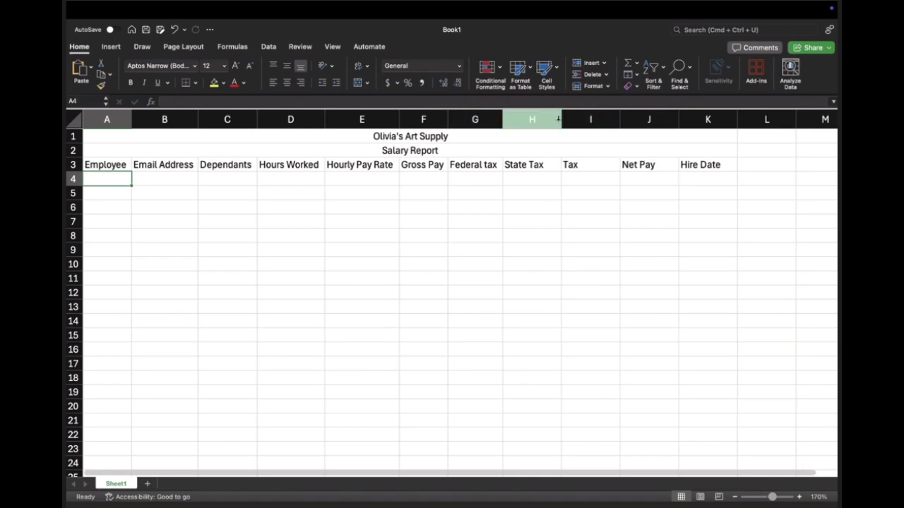
Step: Autofit the State Tax, Net Pay and Hire Date columns to their headers and slightly narrow the Tax column
{"action": "left_click", "coordinate": [559, 119]}
{"action": "double_click", "coordinate": [561, 119]}
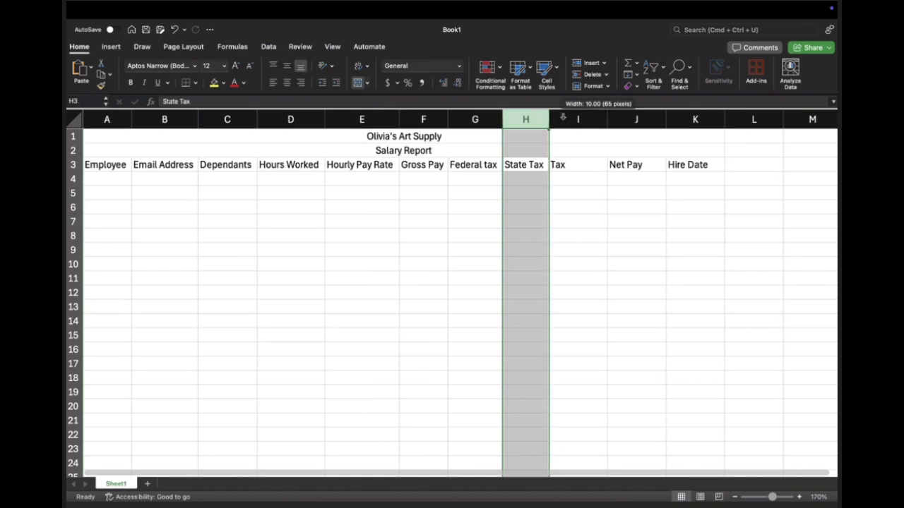
{"action": "double_click", "coordinate": [609, 121]}
{"action": "left_click_drag", "start_coordinate": [572, 119], "coordinate": [604, 119]}
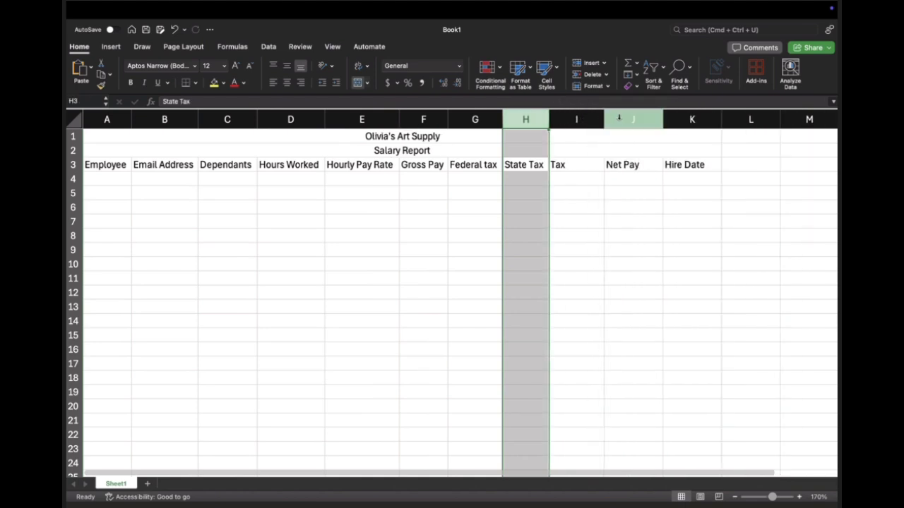
{"action": "double_click", "coordinate": [661, 117]}
{"action": "double_click", "coordinate": [703, 116]}
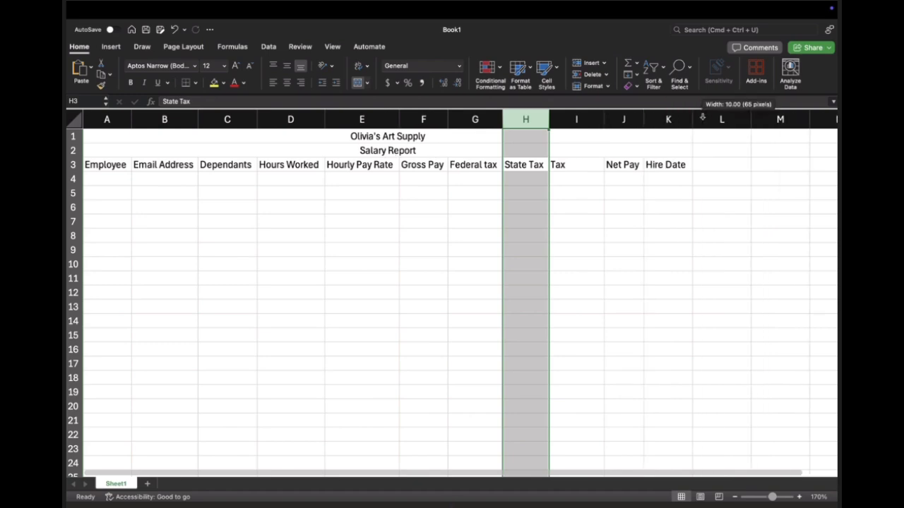
Step: Enter the first employee's name in A4, in last name, first name order
{"action": "left_click", "coordinate": [109, 177]}
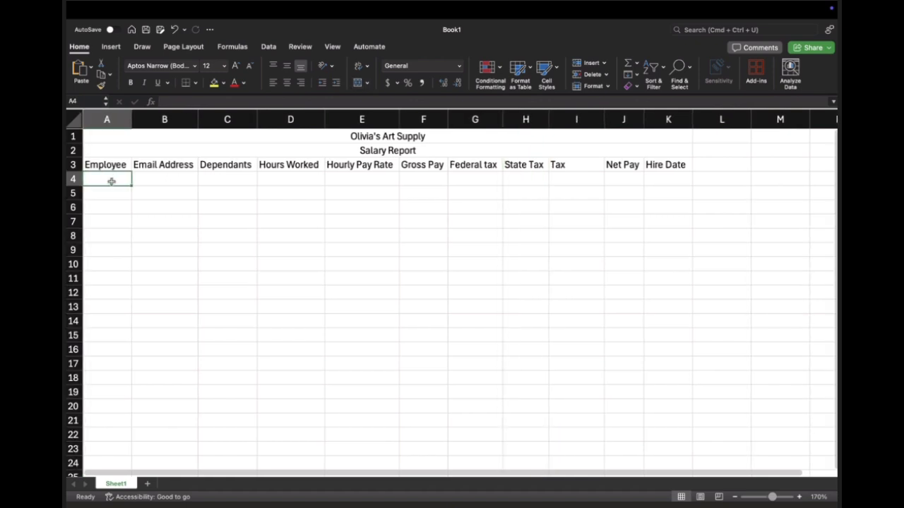
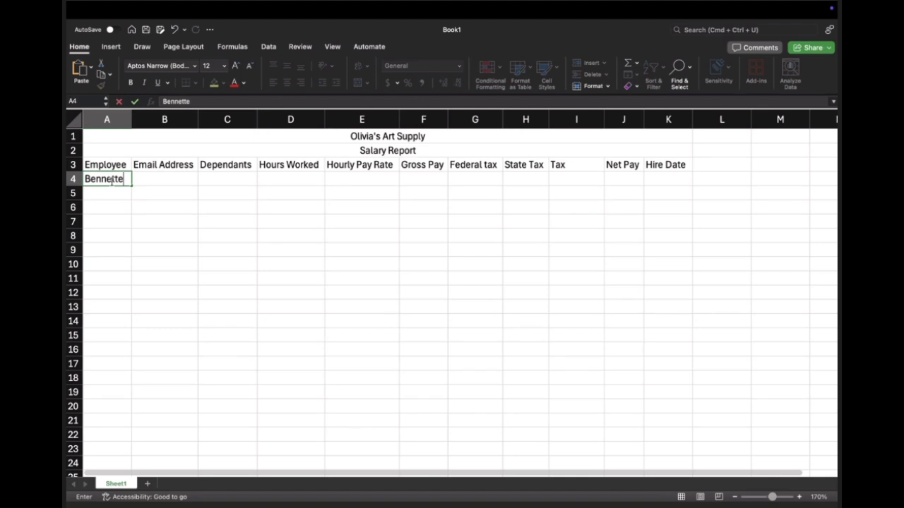
{"action": "key", "text": "Return"}
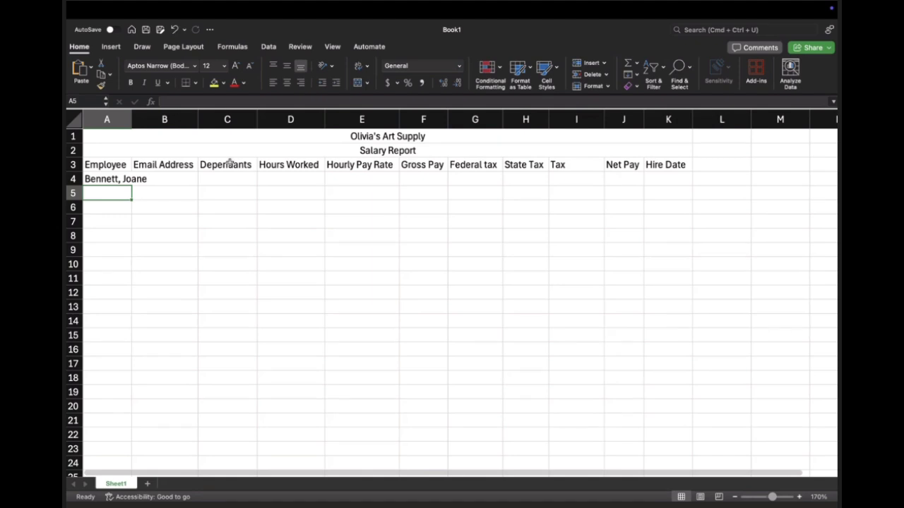
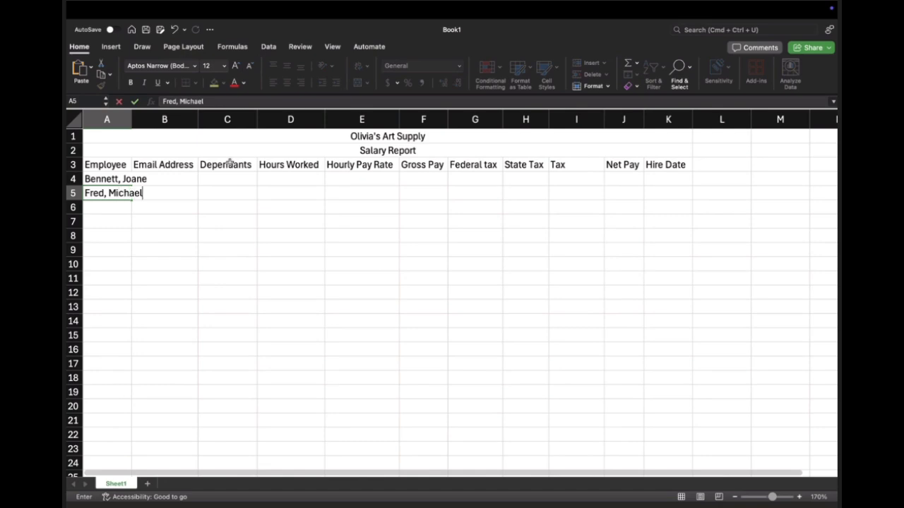
Step: Enter the second employee's name in A5 in last name, first name order
{"action": "key", "text": "Return"}
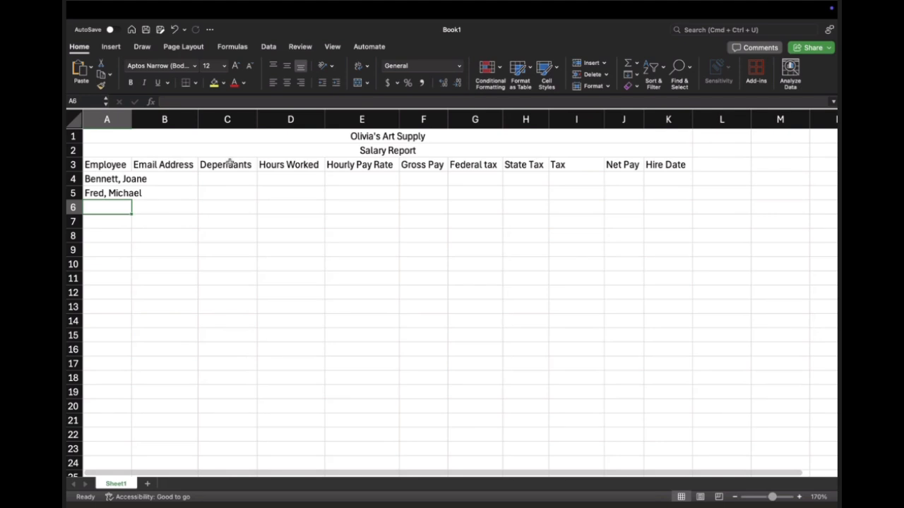
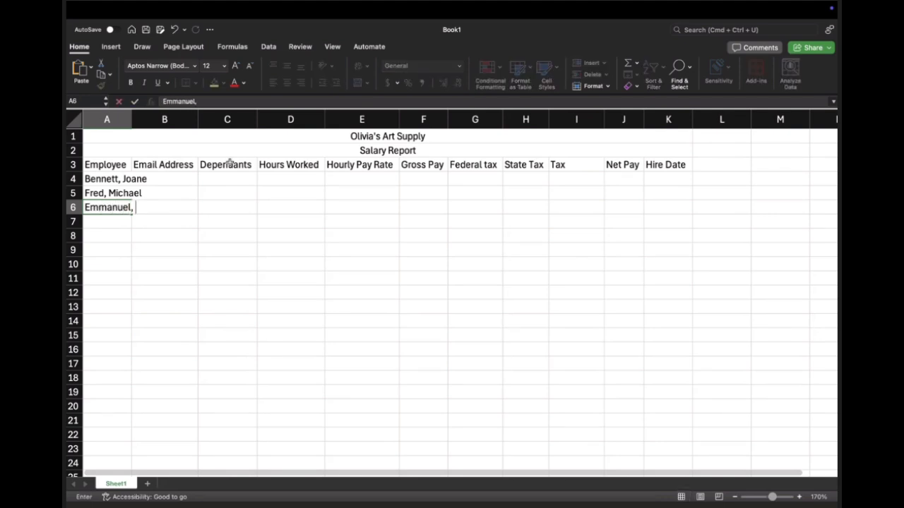
Step: Enter the third and fourth employees' names in A6 and A7, last name first
{"action": "key", "text": "Return"}
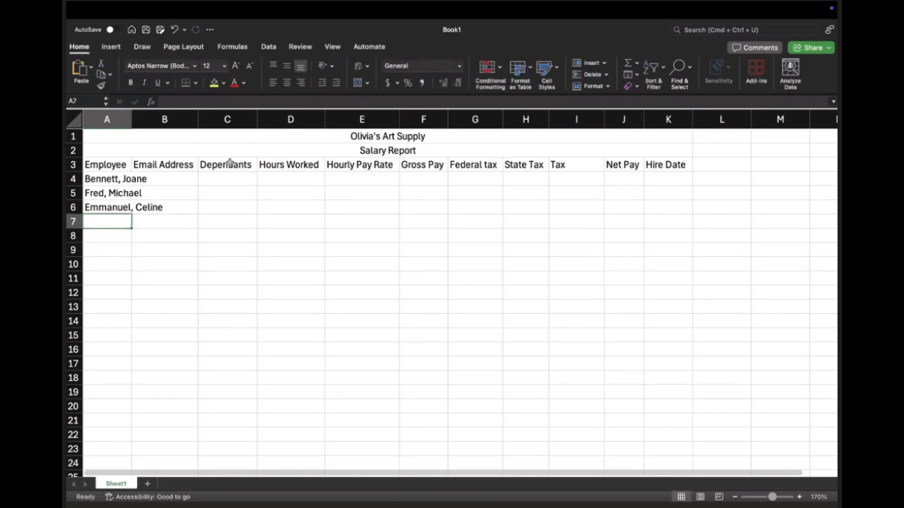
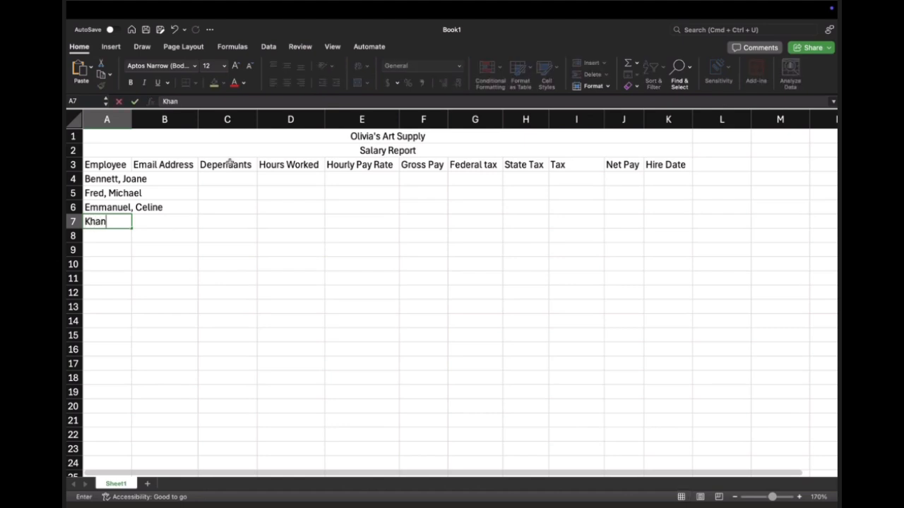
{"action": "key", "text": "Return"}
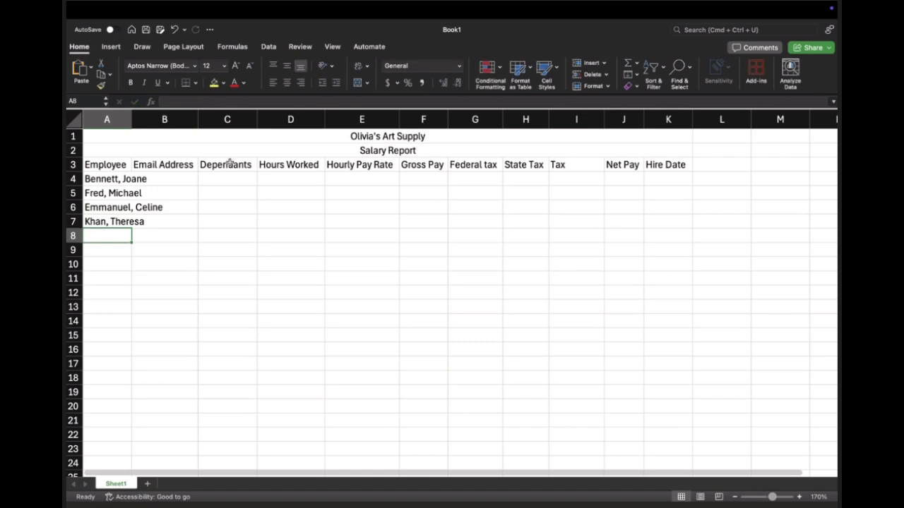
Step: Enter the fifth employee's name in A8, last name first
{"action": "key", "text": "Return"}
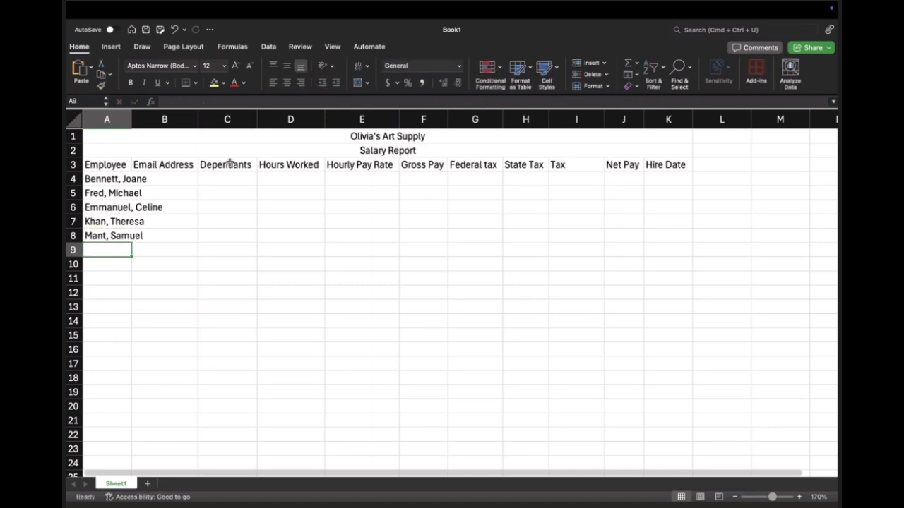
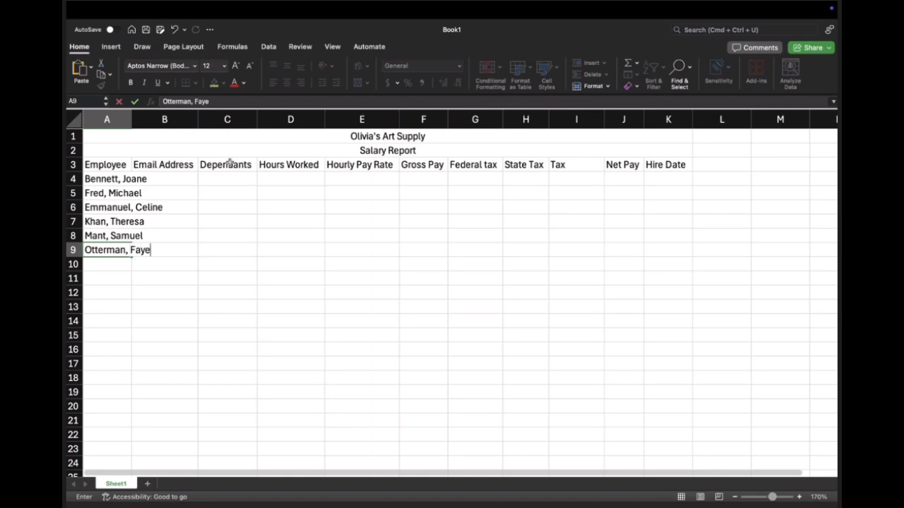
Step: Enter the sixth and seventh employees' names in A9 and A10, last name first
{"action": "key", "text": "Return"}
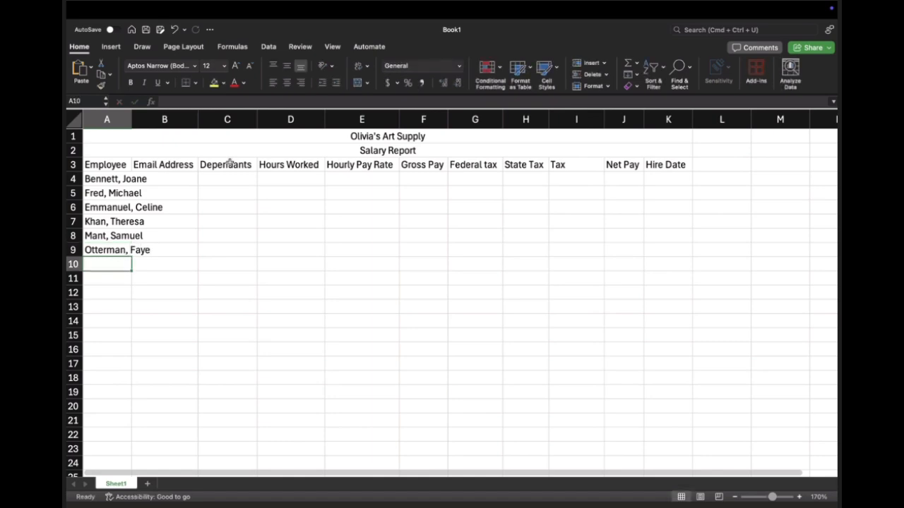
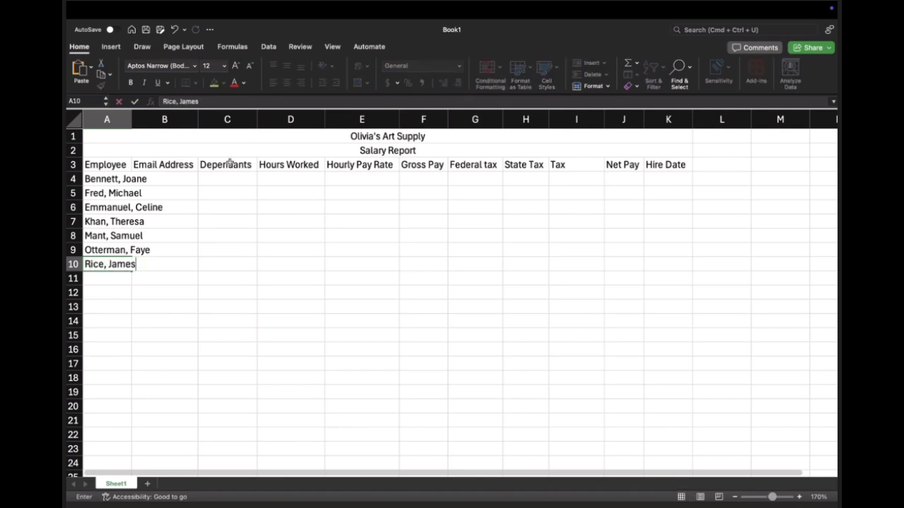
{"action": "key", "text": "Return"}
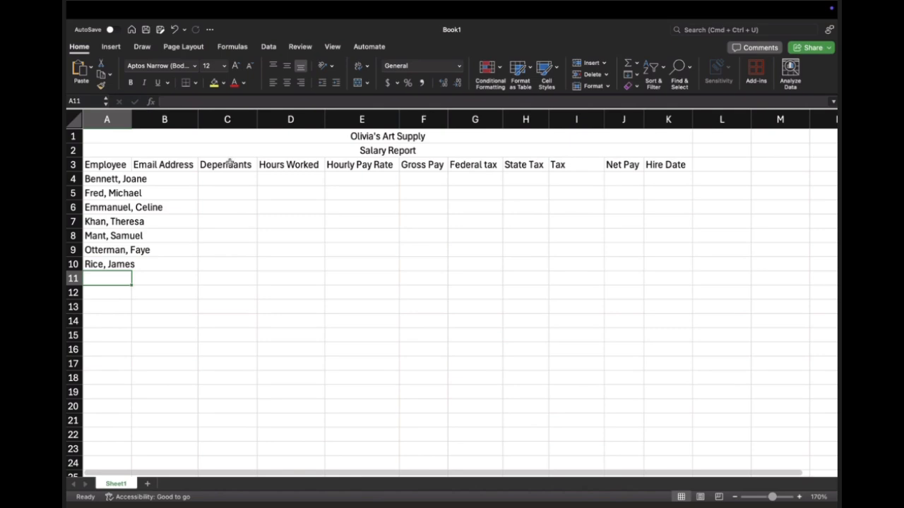
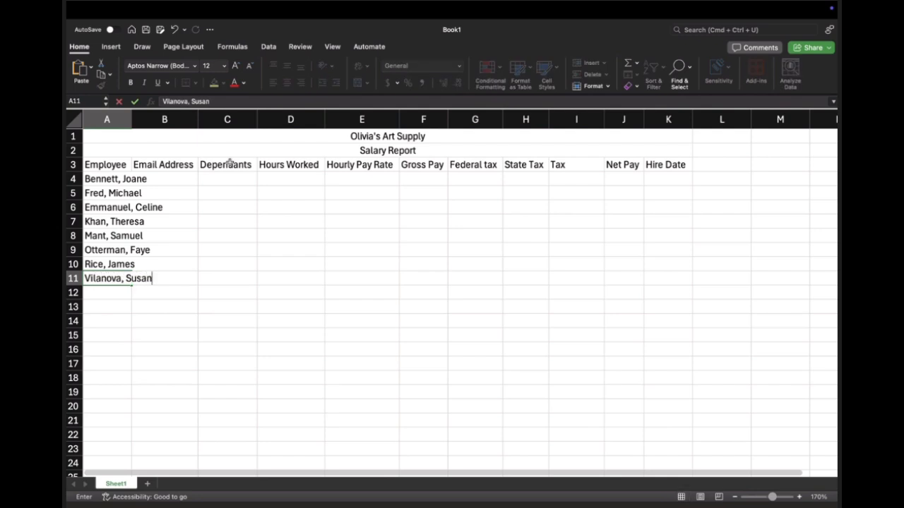
Step: Enter the last two employees' names in A11 and A12, last name first
{"action": "key", "text": "Return"}
{"action": "key", "text": "Return"}
Step: Below the employee list, enter the row labels "Totals" in A13 and "Highest" in A14
{"action": "type", "text": "Totals"}
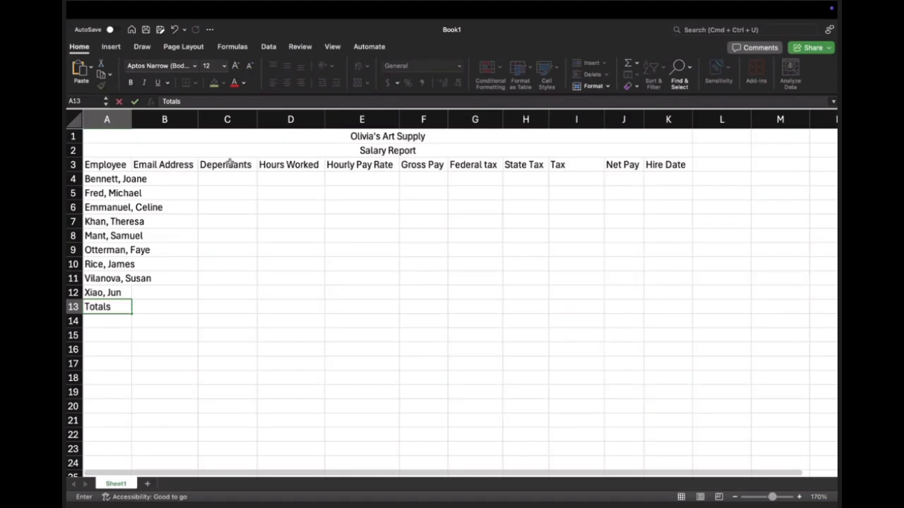
{"action": "key", "text": "Return"}
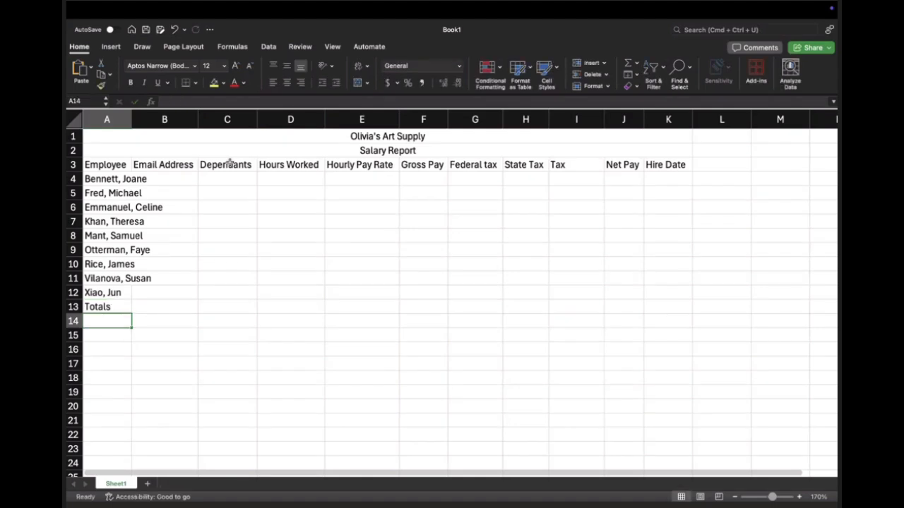
{"action": "type", "text": "Higjes"}
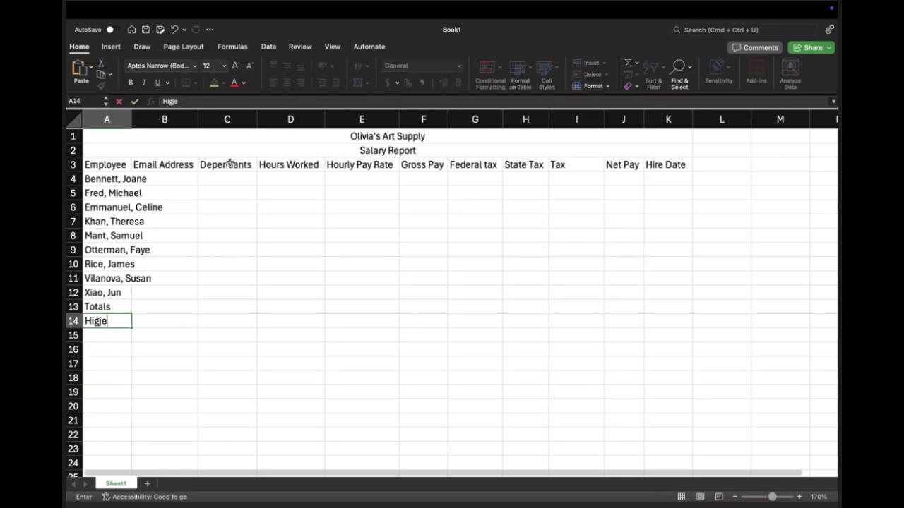
{"action": "key", "text": "BackSpace"}
{"action": "key", "text": "BackSpace"}
{"action": "key", "text": "BackSpace"}
{"action": "type", "text": "hest"}
{"action": "key", "text": "Return"}
Step: Enter the row labels "Lowest" in A15 and "Average" in A16
{"action": "type", "text": "L"}
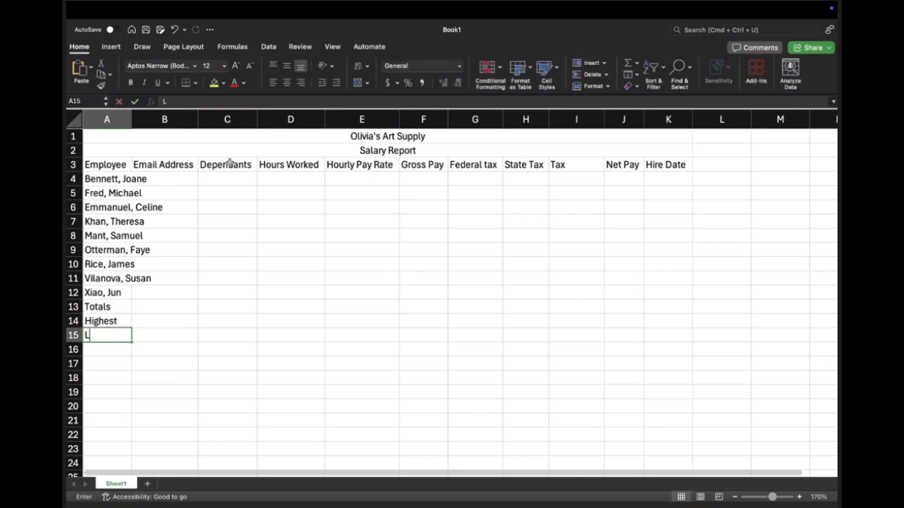
{"action": "type", "text": "owest"}
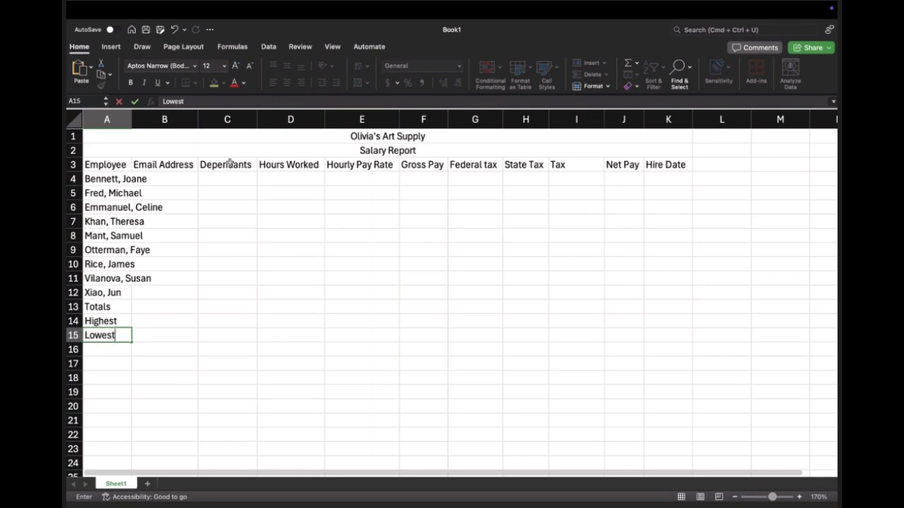
{"action": "key", "text": "Return"}
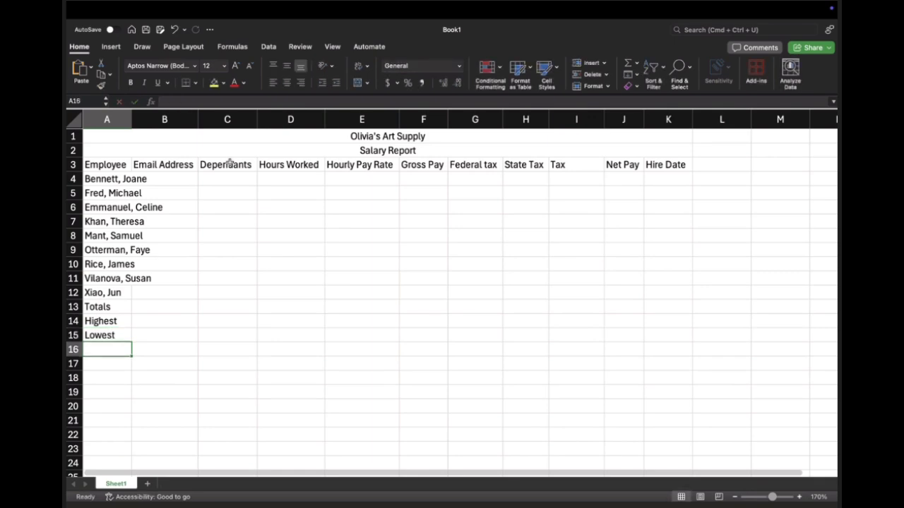
{"action": "type", "text": "Average"}
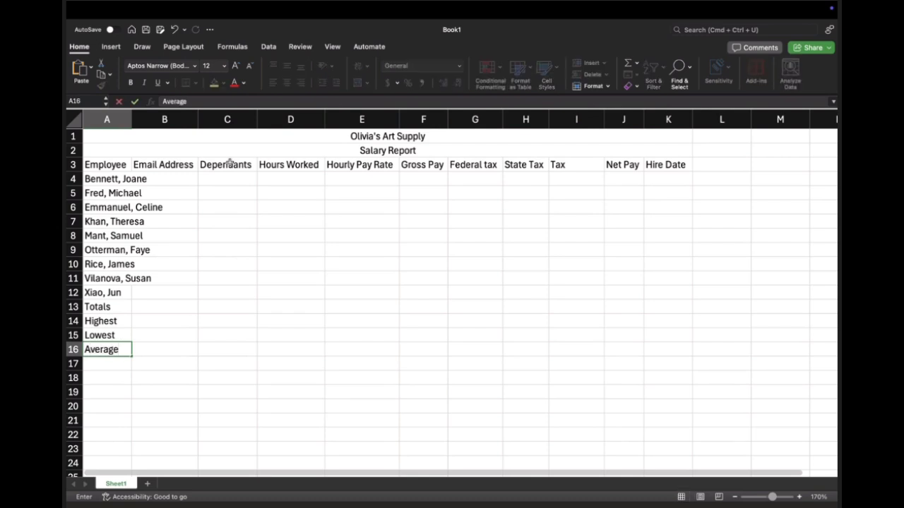
{"action": "key", "text": "Return"}
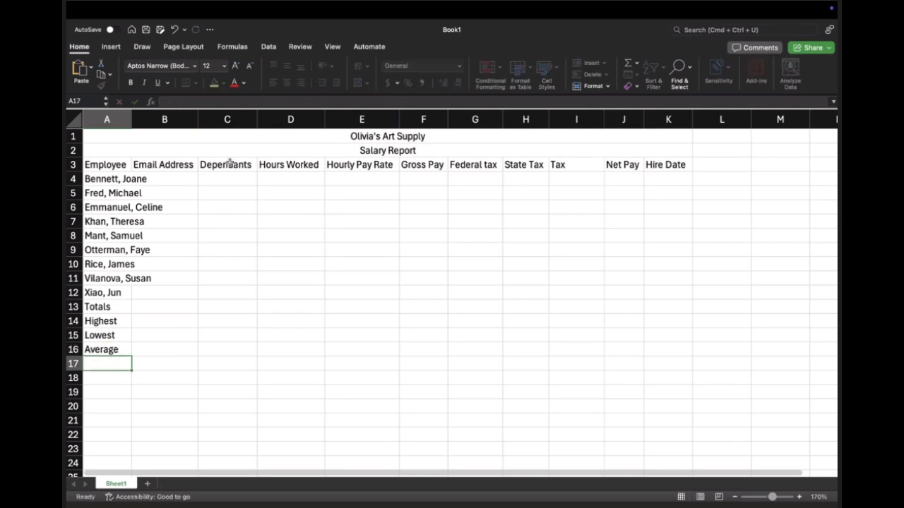
Step: Auto-fit the width of column A so the full employee names fit
{"action": "key", "text": "Up"}
{"action": "key", "text": "Up"}
{"action": "key", "text": "Up"}
{"action": "key", "text": "Up"}
{"action": "key", "text": "Up"}
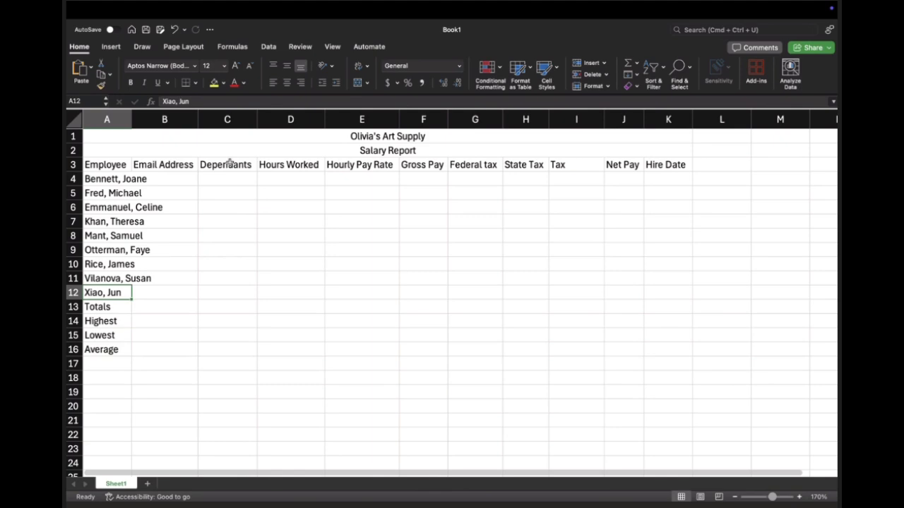
{"action": "double_click", "coordinate": [132, 118]}
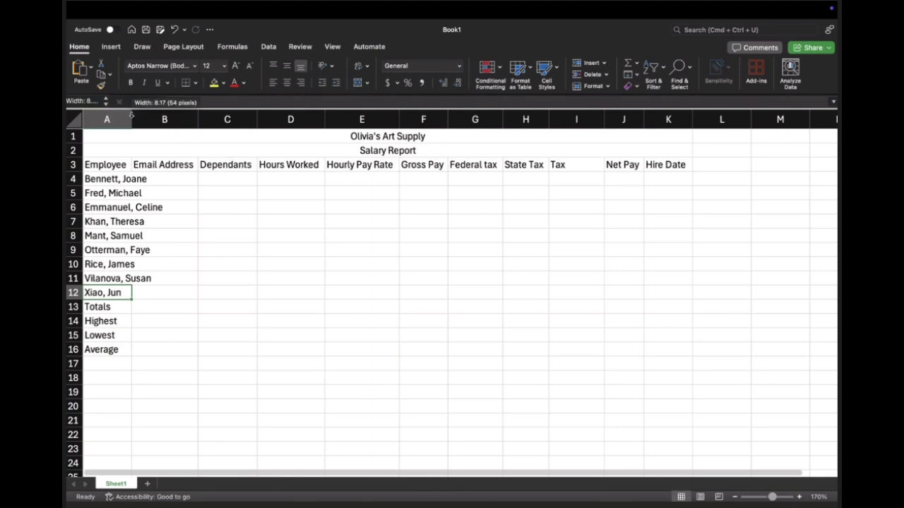
{"action": "left_click", "coordinate": [157, 167]}
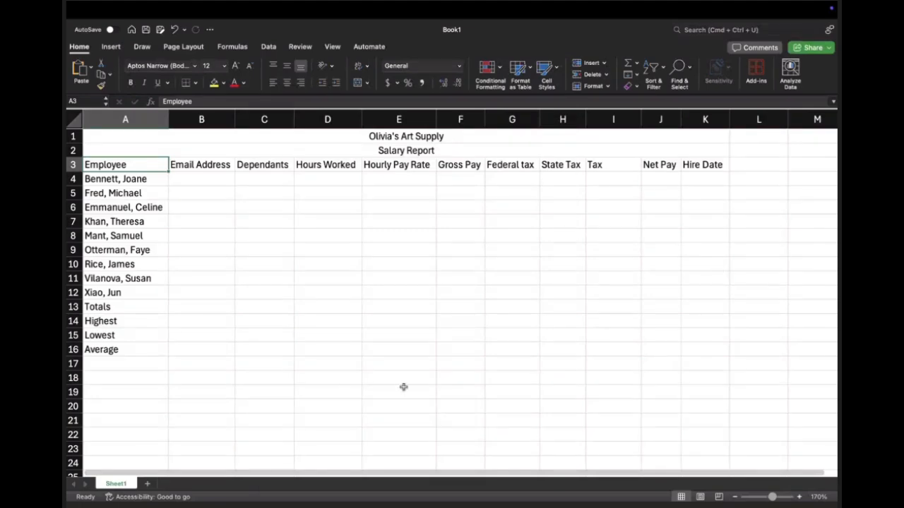
Step: Rename the Sheet1 worksheet as "Salary Report"
{"action": "double_click", "coordinate": [126, 484]}
{"action": "type", "text": "Salary"}
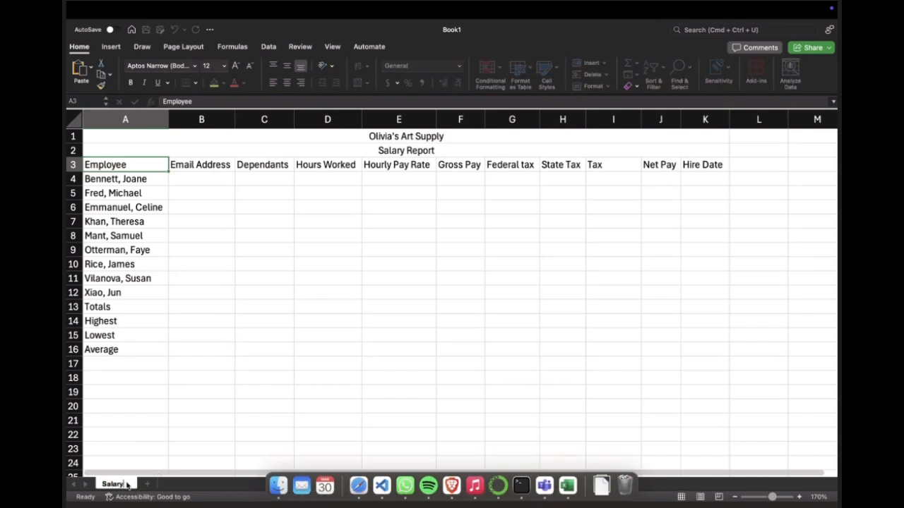
{"action": "type", "text": " Report"}
{"action": "key", "text": "Return"}
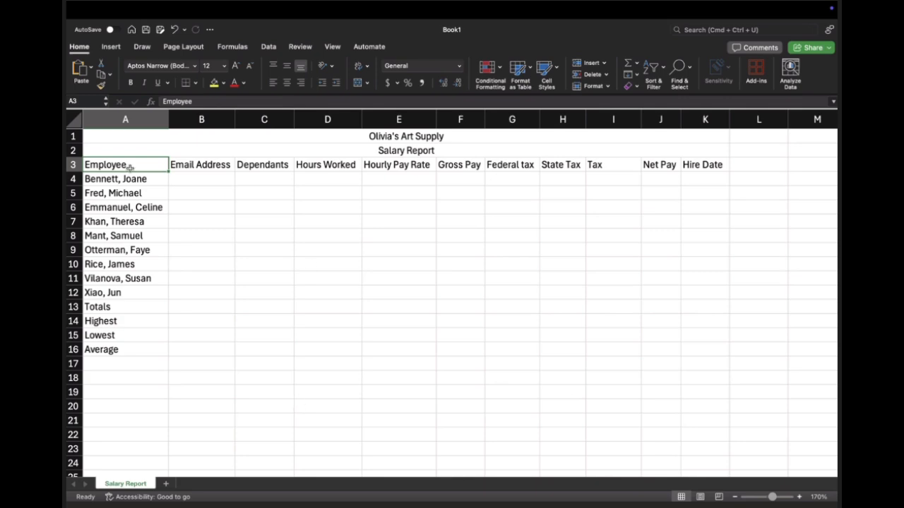
Step: Enter a placeholder email address for the first employee in B4
{"action": "left_click", "coordinate": [196, 181]}
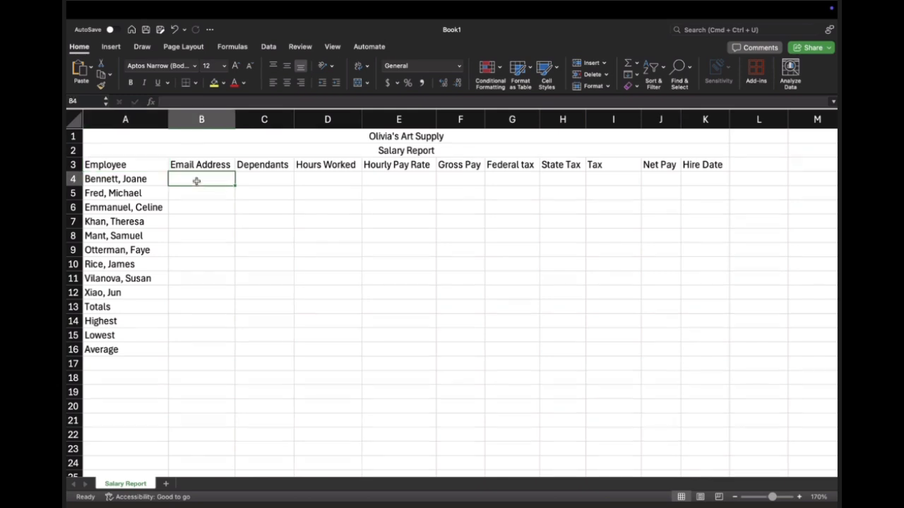
{"action": "type", "text": "e"}
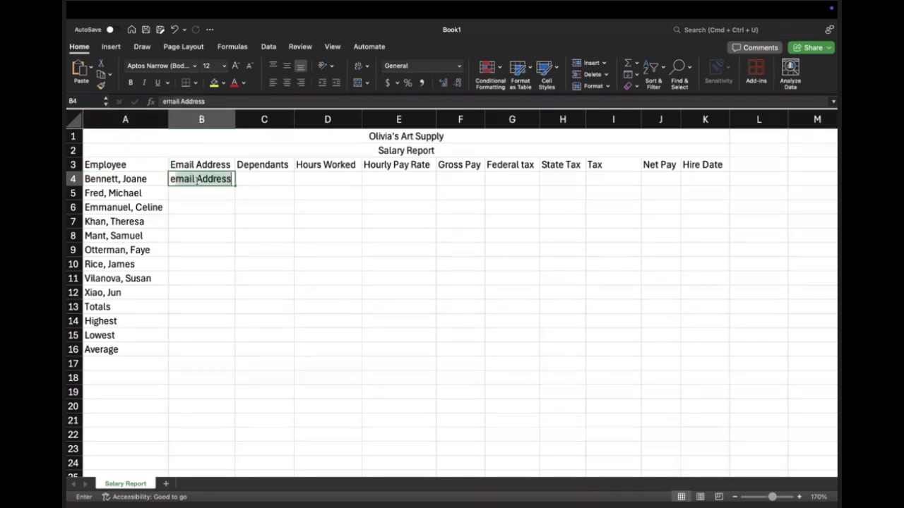
{"action": "type", "text": "xample@me"}
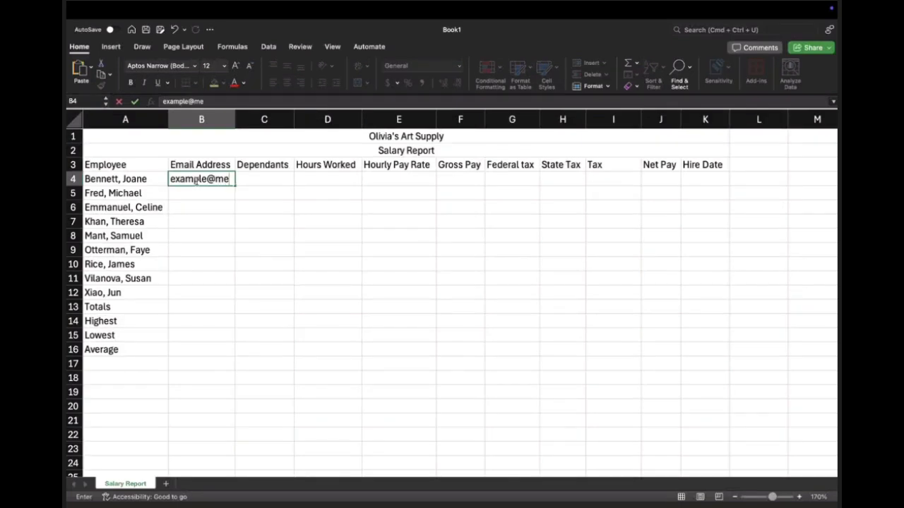
{"action": "type", "text": ".com"}
{"action": "key", "text": "Return"}
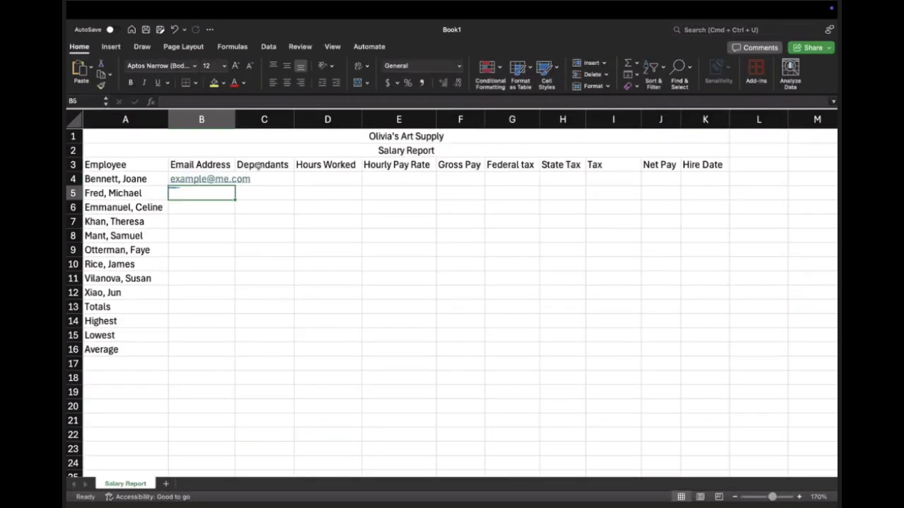
{"action": "left_click", "coordinate": [233, 180]}
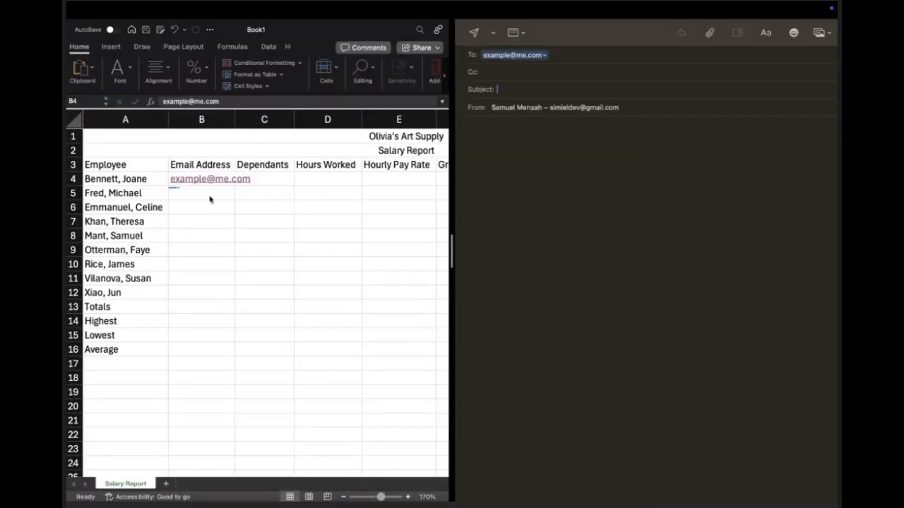
{"action": "left_click", "coordinate": [220, 186]}
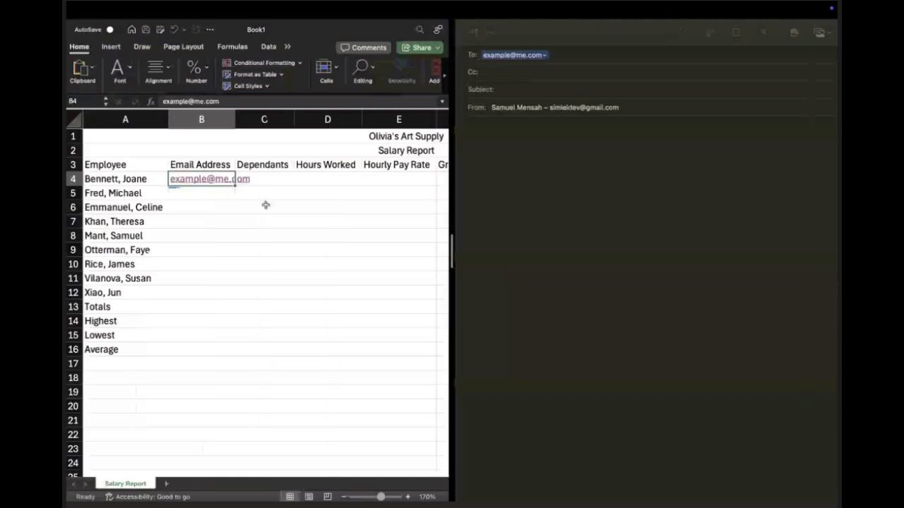
{"action": "left_click", "coordinate": [264, 204]}
{"action": "left_click", "coordinate": [220, 188]}
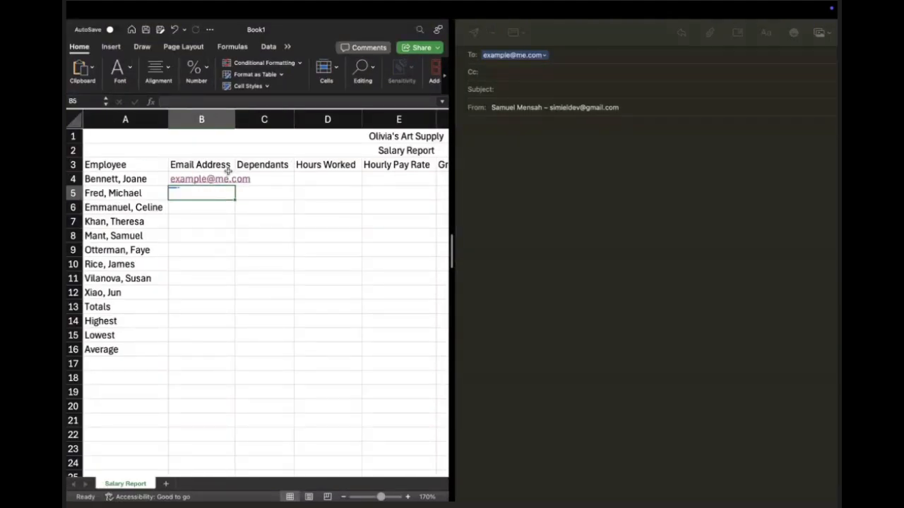
Step: Fill the email address in B4 down through B12 and auto-fit the width of column B
{"action": "left_click", "coordinate": [225, 179]}
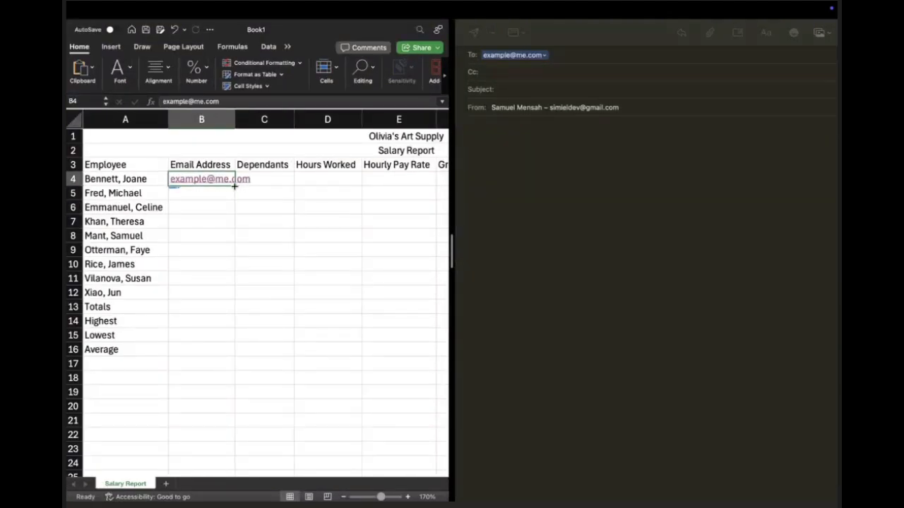
{"action": "left_click_drag", "start_coordinate": [235, 186], "coordinate": [230, 300]}
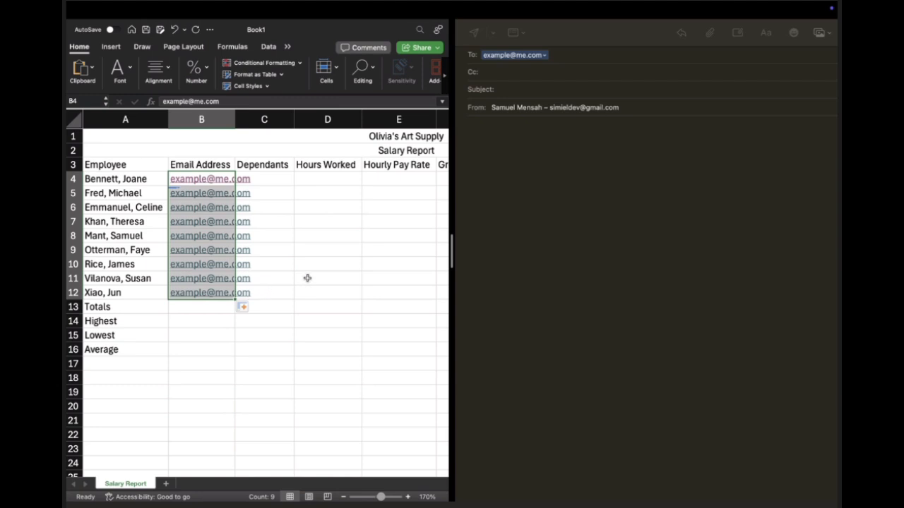
{"action": "left_click", "coordinate": [282, 278]}
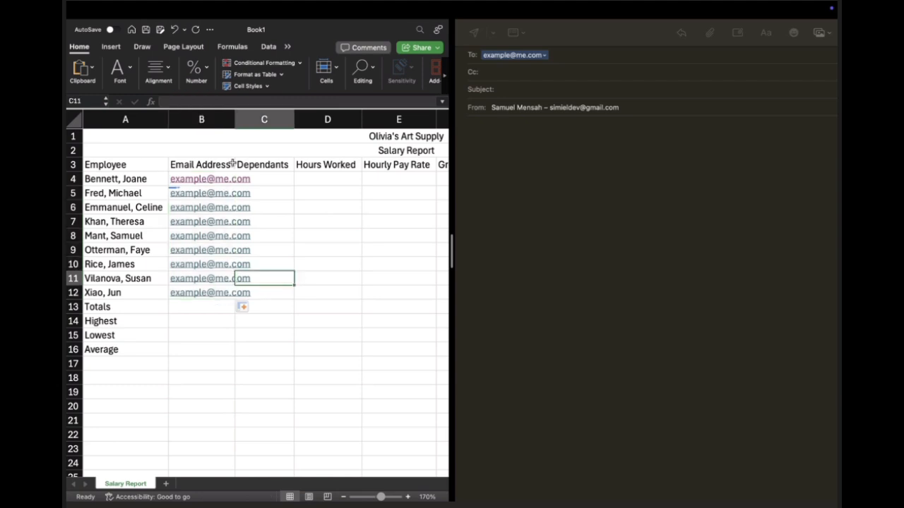
{"action": "double_click", "coordinate": [236, 120]}
{"action": "left_click", "coordinate": [281, 213]}
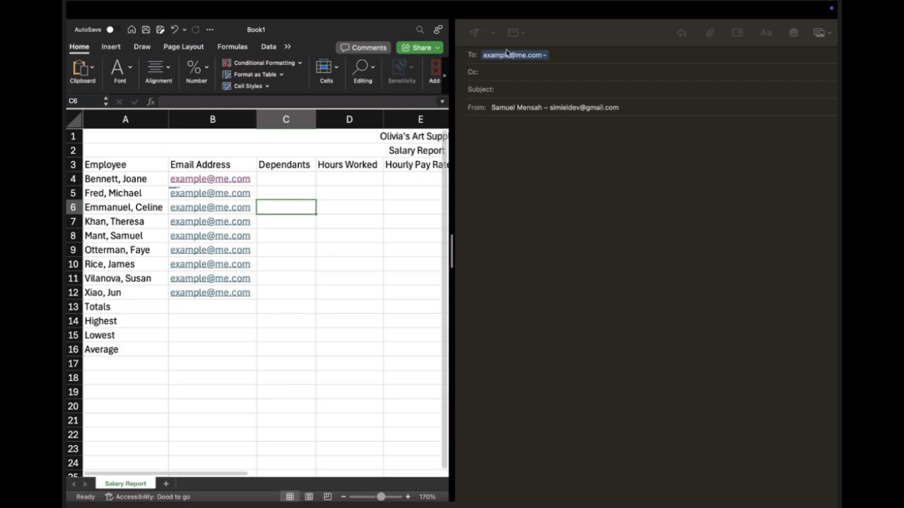
Step: Close the blank email draft in Mail without saving it and return to the worksheet
{"action": "left_click", "coordinate": [557, 30]}
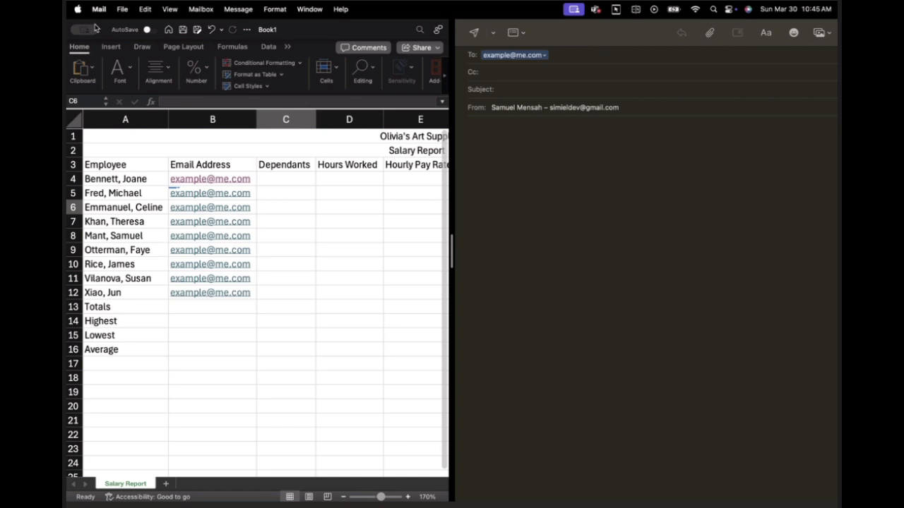
{"action": "left_click", "coordinate": [500, 56]}
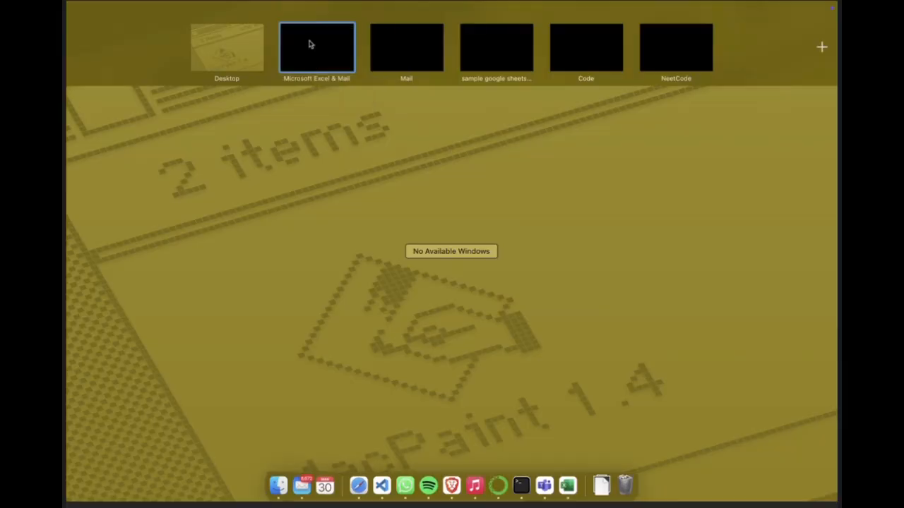
{"action": "left_click", "coordinate": [308, 43]}
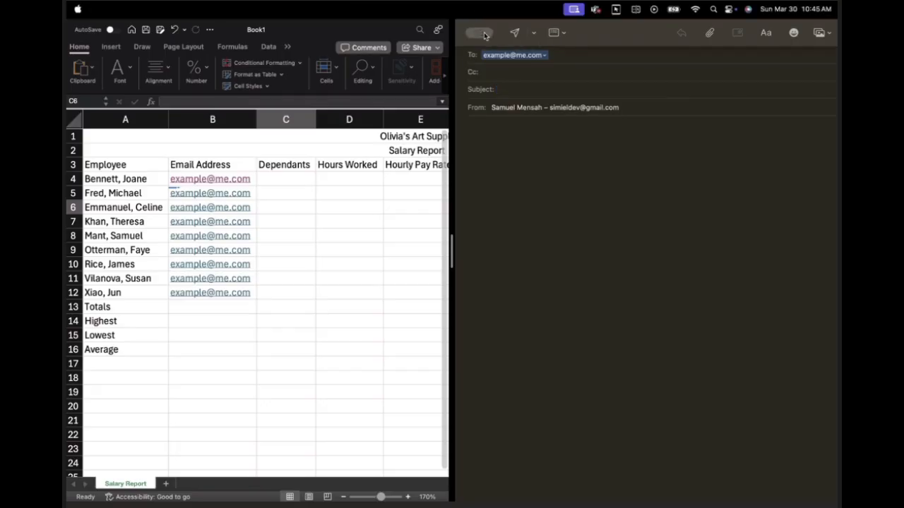
{"action": "mouse_move", "coordinate": [484, 35]}
{"action": "left_click", "coordinate": [498, 53]}
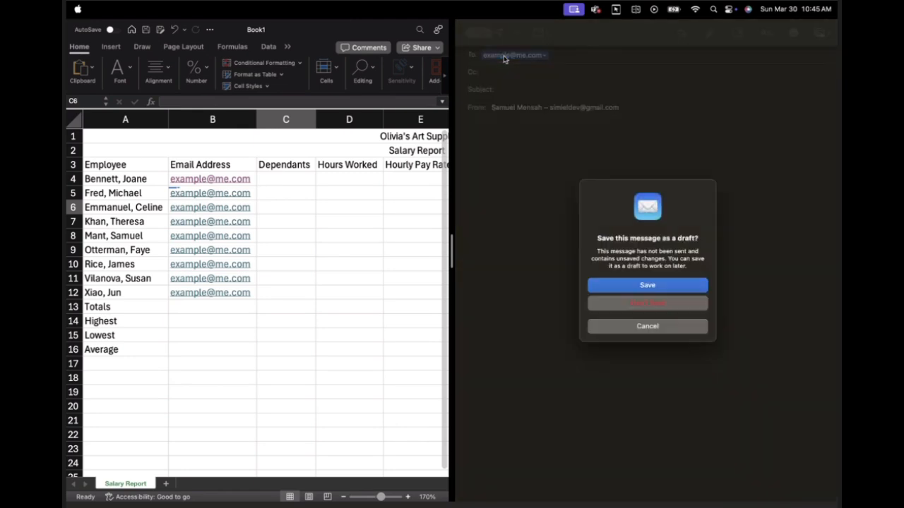
{"action": "left_click", "coordinate": [648, 301]}
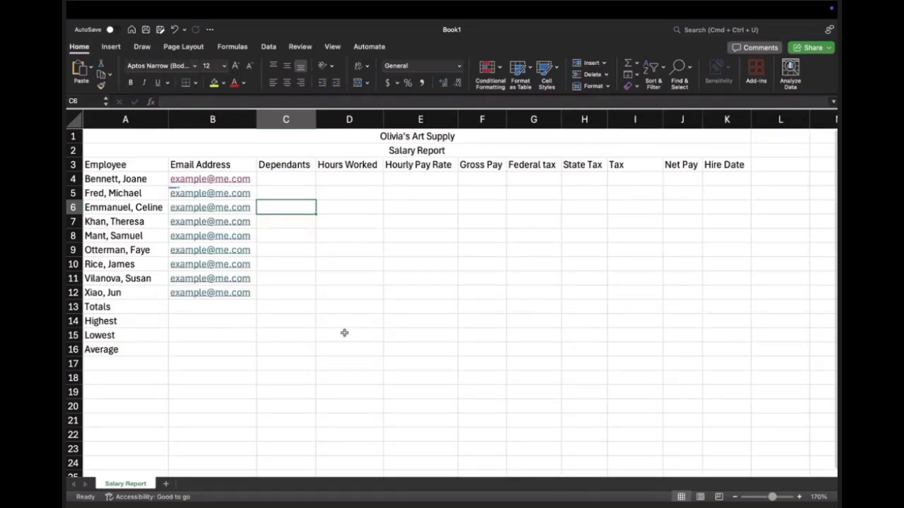
Step: Enter the dependants for the first five employees in C4 through C8 as 2, 1, 0, 3 and 2
{"action": "left_click", "coordinate": [280, 178]}
{"action": "type", "text": "2"}
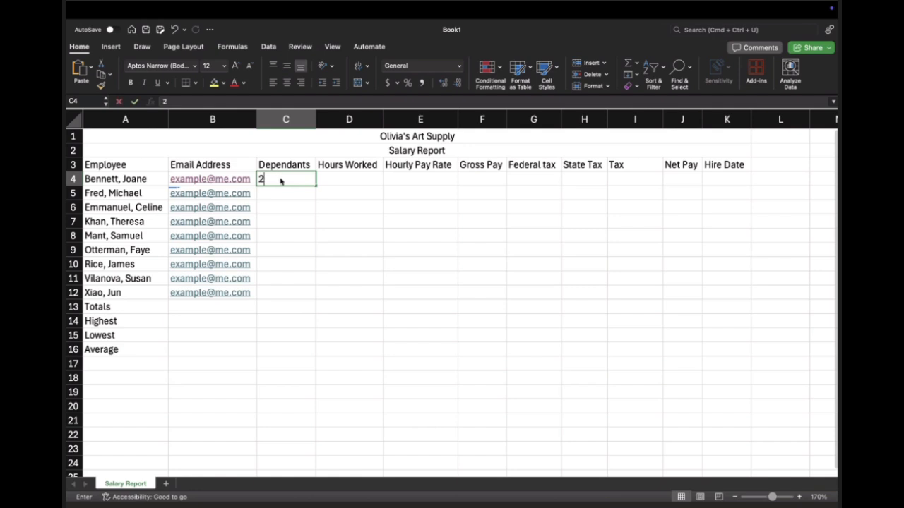
{"action": "key", "text": "Return"}
{"action": "type", "text": "1"}
{"action": "key", "text": "Return"}
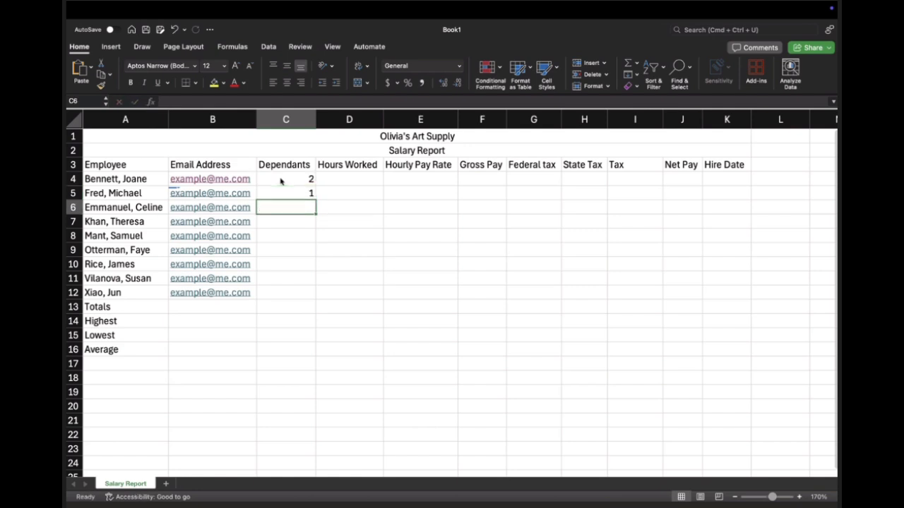
{"action": "type", "text": "0"}
{"action": "key", "text": "Return"}
{"action": "type", "text": "3"}
{"action": "key", "text": "Return"}
{"action": "type", "text": "2"}
{"action": "key", "text": "Return"}
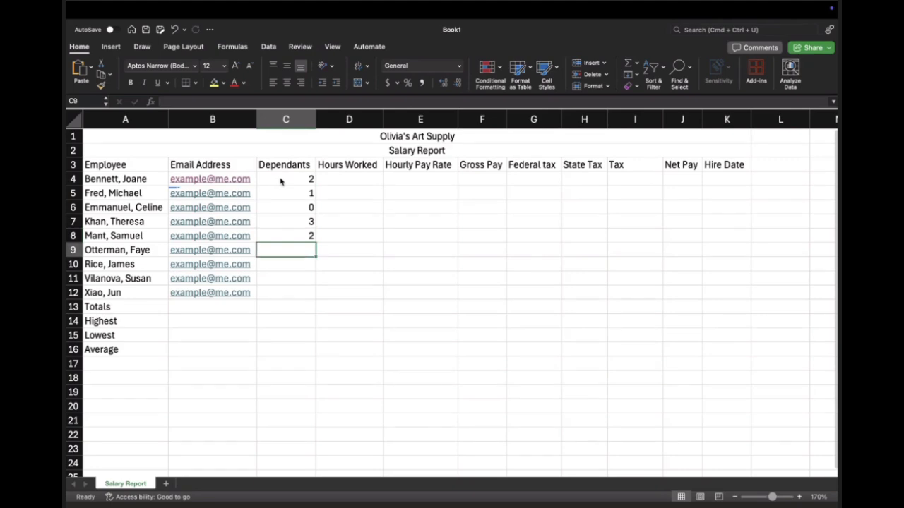
Step: Enter the dependants for the last four employees in C9 through C12 as 0, 0, 2 and 1
{"action": "type", "text": "0"}
{"action": "key", "text": "Return"}
{"action": "type", "text": "0"}
{"action": "key", "text": "Return"}
{"action": "type", "text": "2"}
{"action": "key", "text": "Return"}
{"action": "type", "text": "1"}
{"action": "key", "text": "Return"}
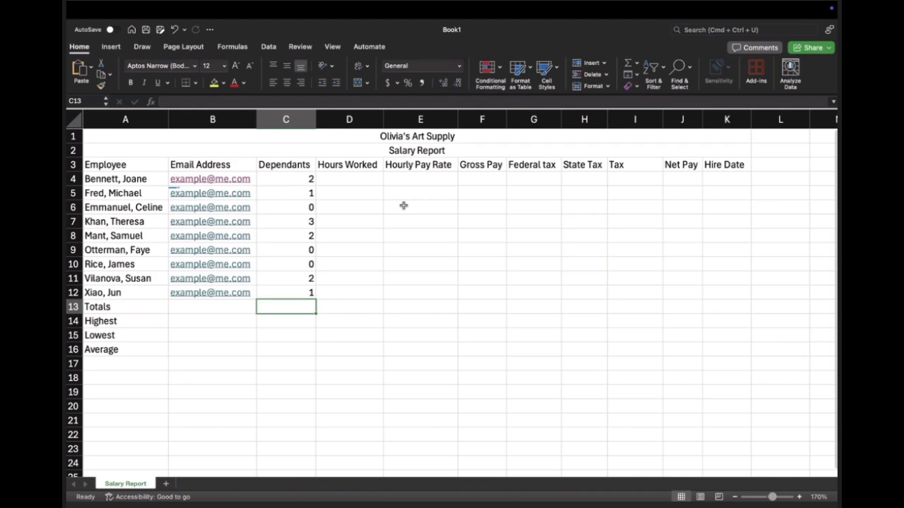
Step: Enter the hours worked for the first three employees in D4 through D6 as 64.25, 80 and 60
{"action": "left_click", "coordinate": [353, 181]}
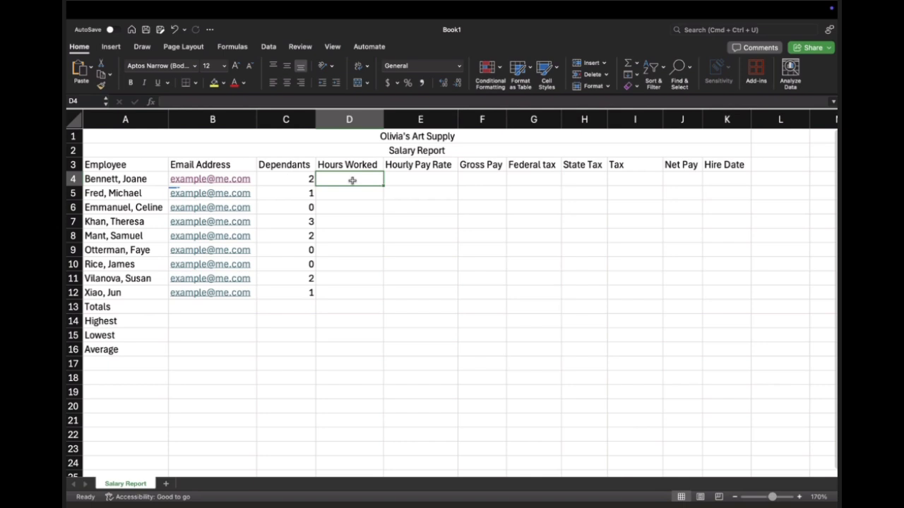
{"action": "type", "text": "64.25"}
{"action": "key", "text": "Return"}
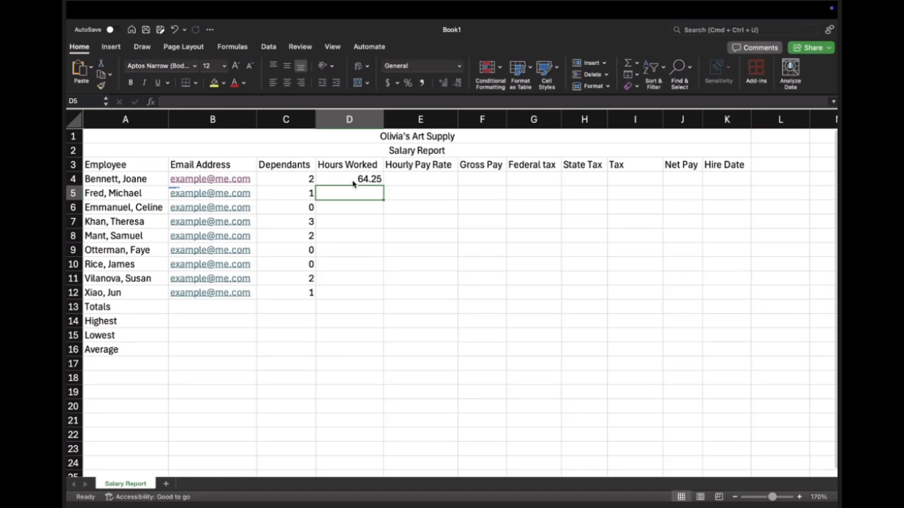
{"action": "type", "text": "80.00"}
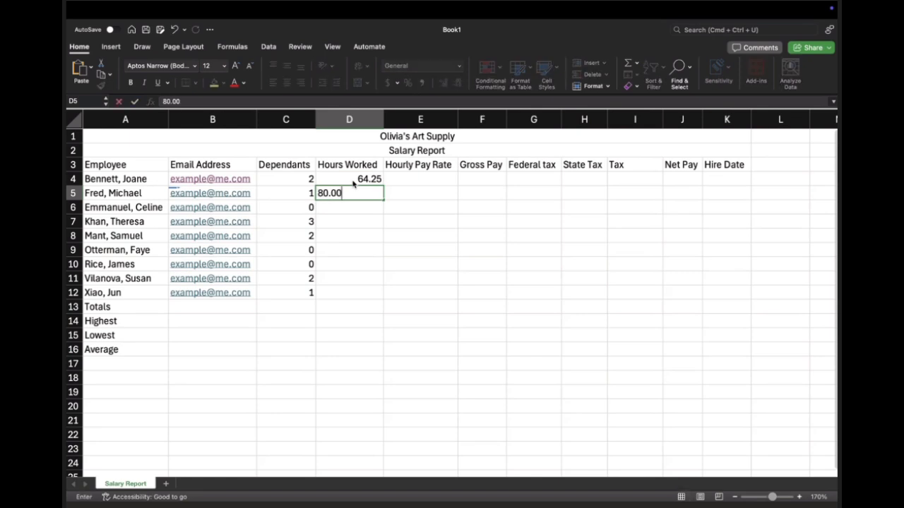
{"action": "key", "text": "Return"}
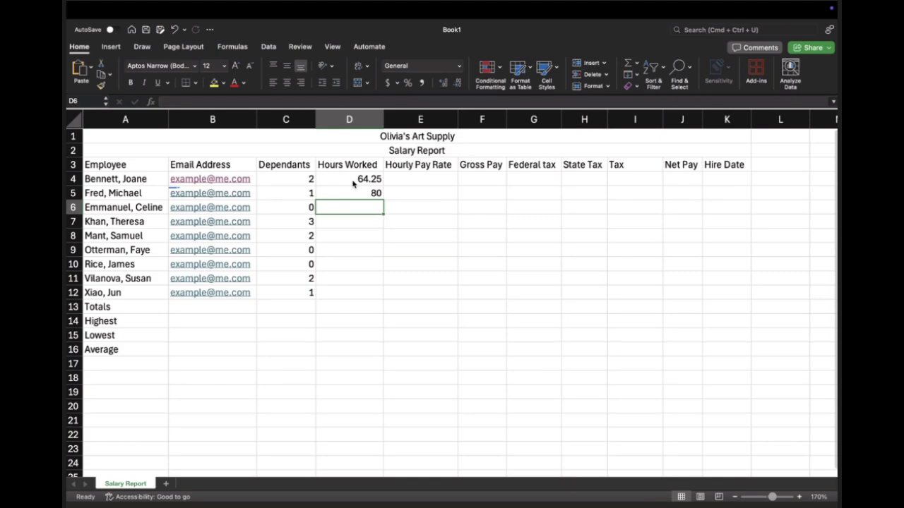
{"action": "type", "text": "60"}
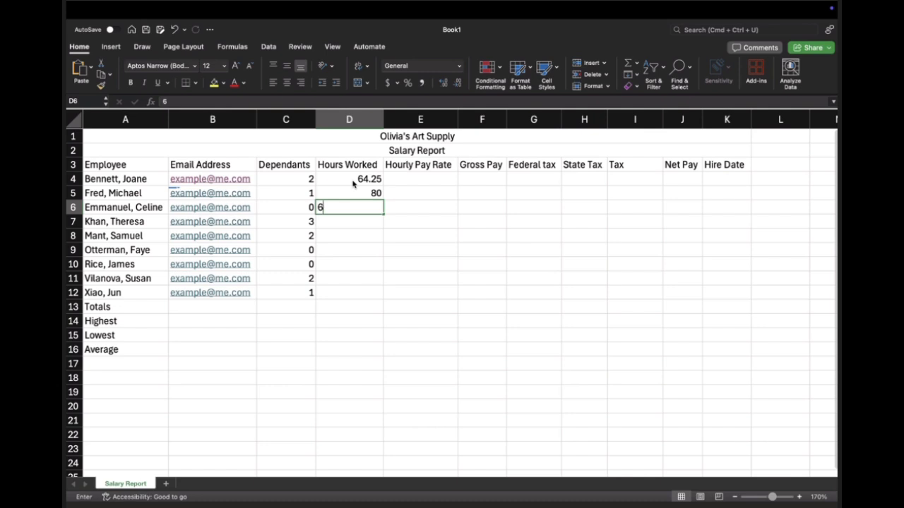
{"action": "key", "text": "Return"}
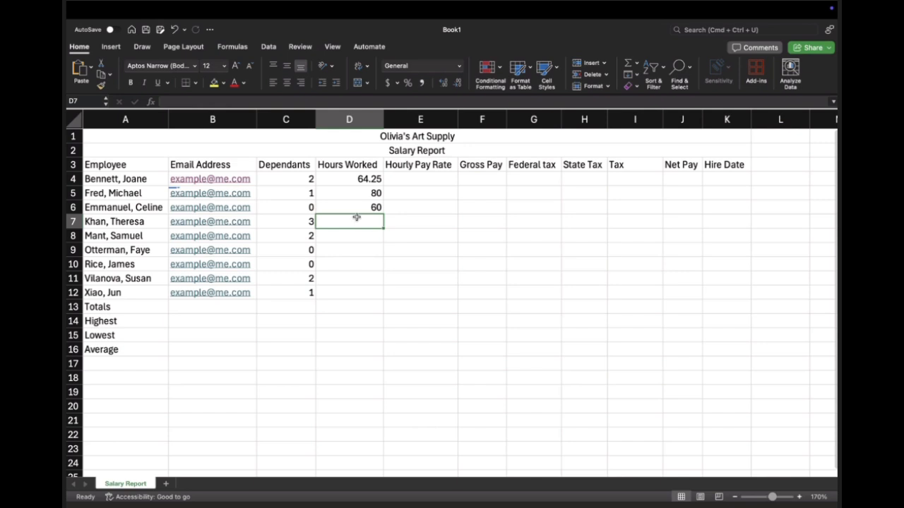
Step: Enter the next three hours worked values in D7 through D9 as 46, 75.75 and 60
{"action": "type", "text": "46"}
{"action": "key", "text": "Return"}
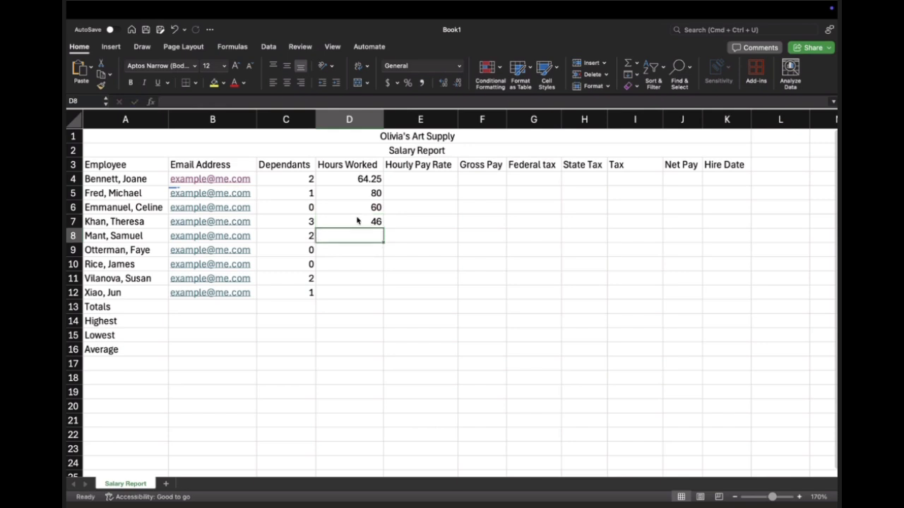
{"action": "type", "text": "7"}
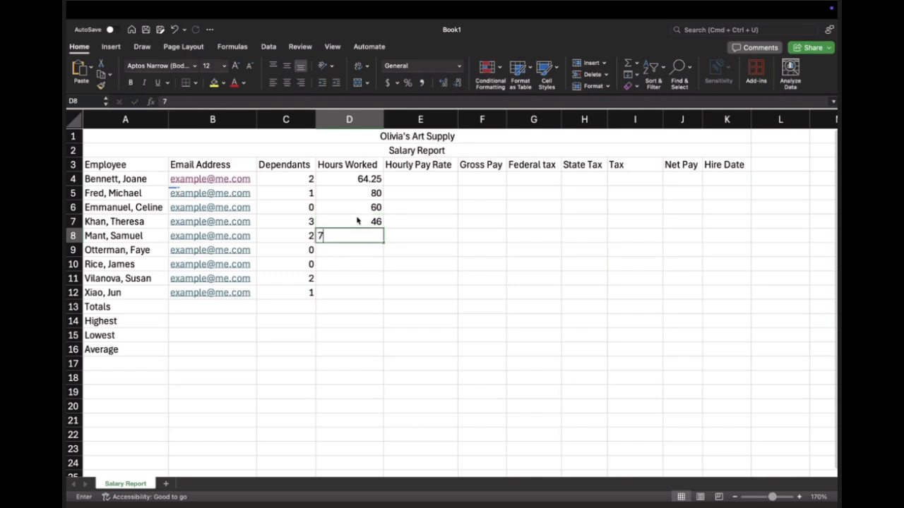
{"action": "type", "text": "5.75.7"}
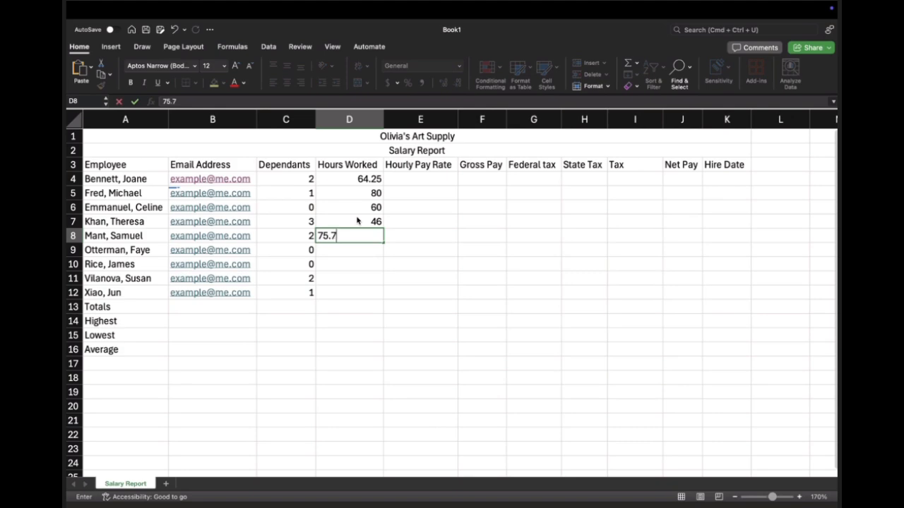
{"action": "key", "text": "Return"}
{"action": "type", "text": "60"}
{"action": "key", "text": "Return"}
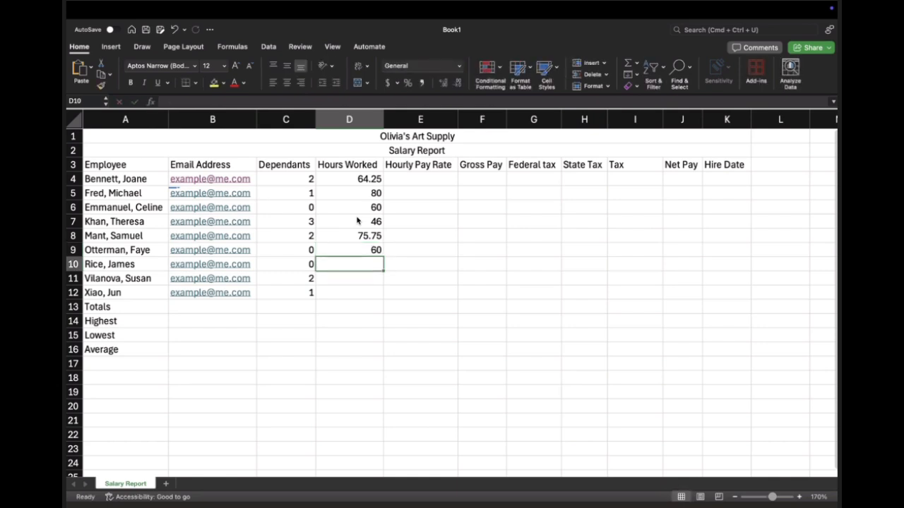
Step: Enter the hours worked in D10 and D11 as 74.25 and 68
{"action": "type", "text": "74.2"}
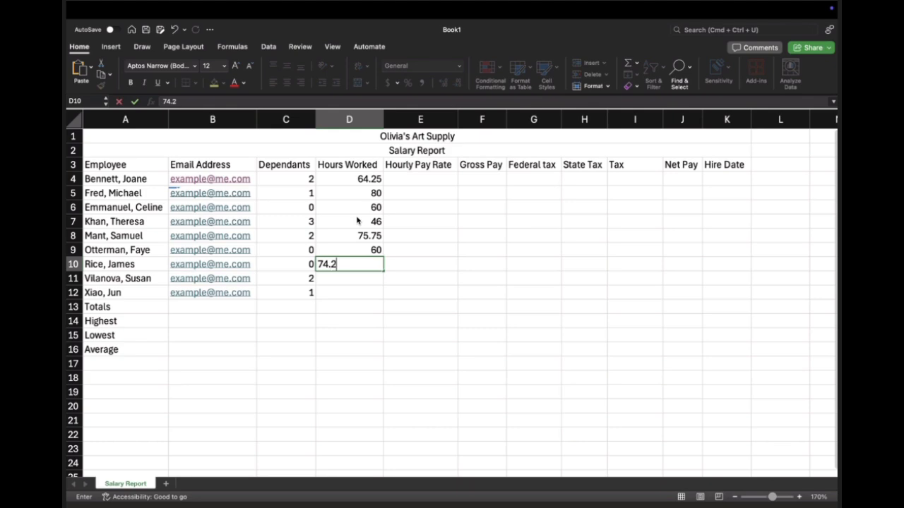
{"action": "type", "text": "5"}
{"action": "key", "text": "Return"}
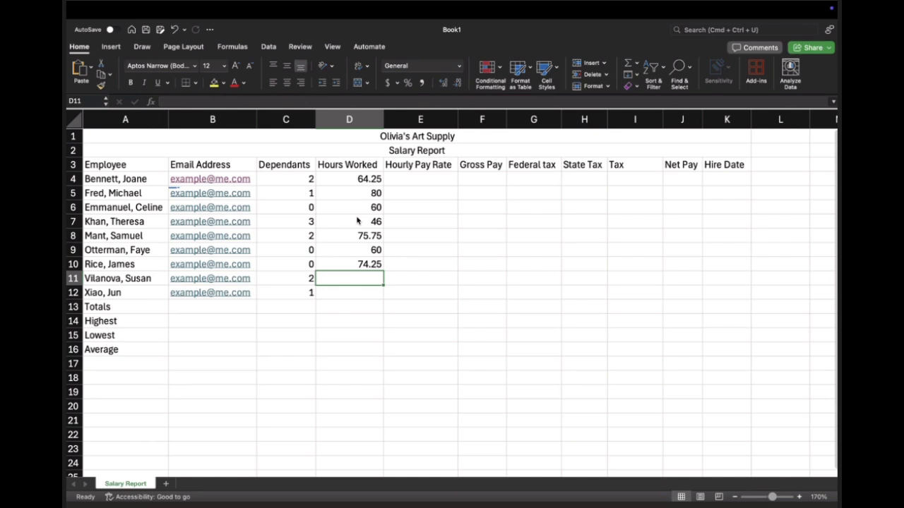
{"action": "type", "text": "68"}
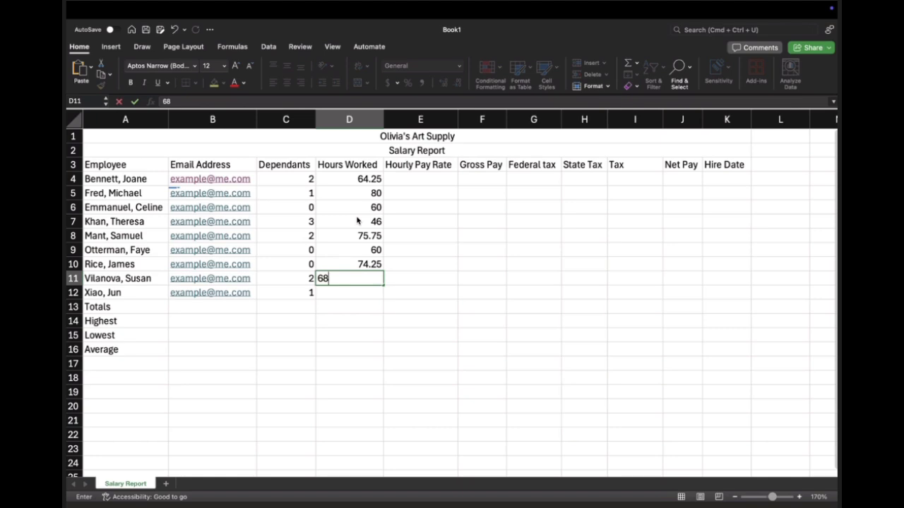
{"action": "key", "text": "Return"}
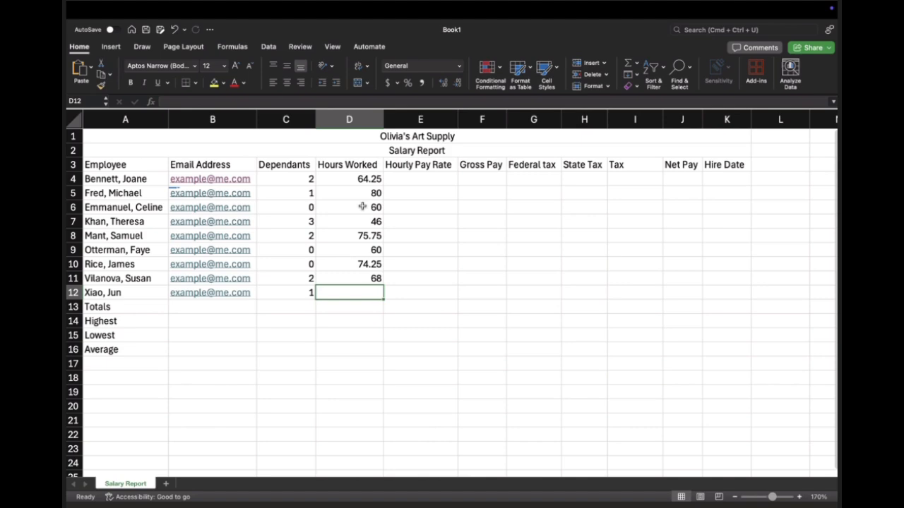
Step: Move the hours in D6 through D11 down one row and enter the missing value 72.50 in D6
{"action": "left_click_drag", "start_coordinate": [362, 206], "coordinate": [365, 281]}
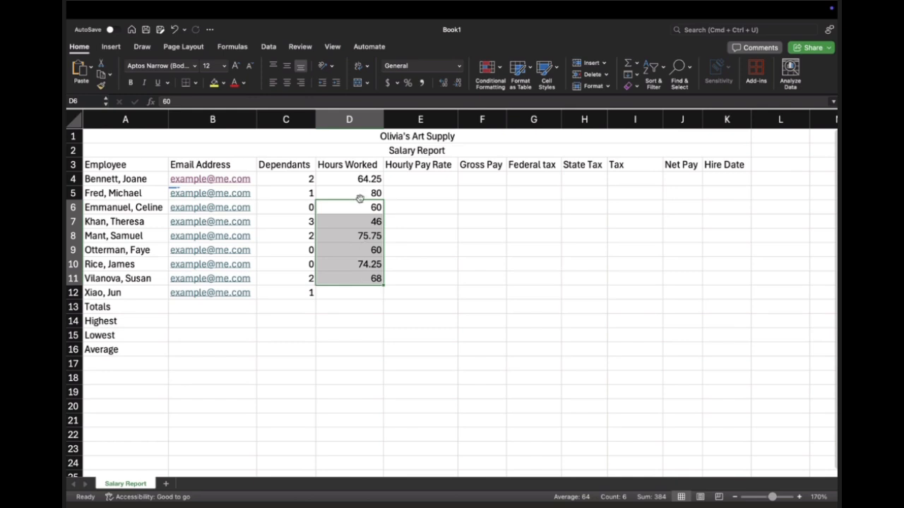
{"action": "left_click_drag", "start_coordinate": [360, 209], "coordinate": [360, 221]}
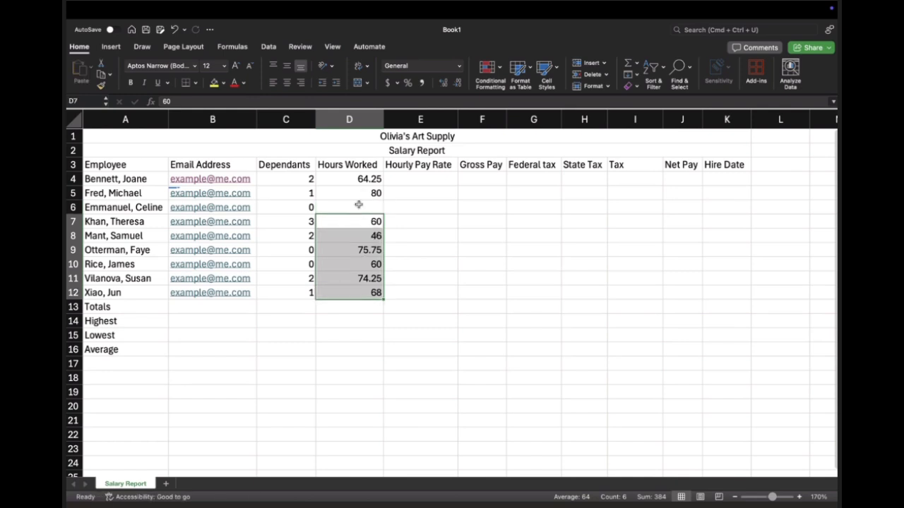
{"action": "left_click", "coordinate": [359, 205]}
{"action": "type", "text": "72."}
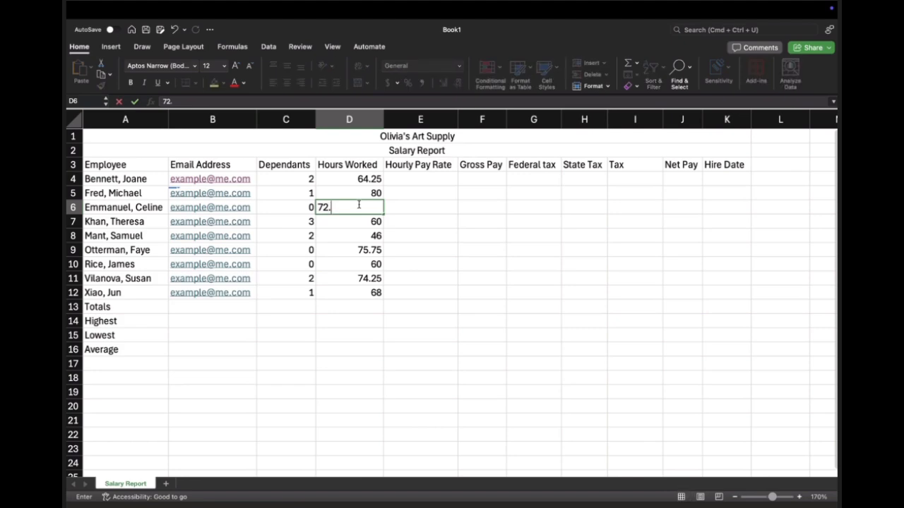
{"action": "type", "text": "50"}
{"action": "key", "text": "Return"}
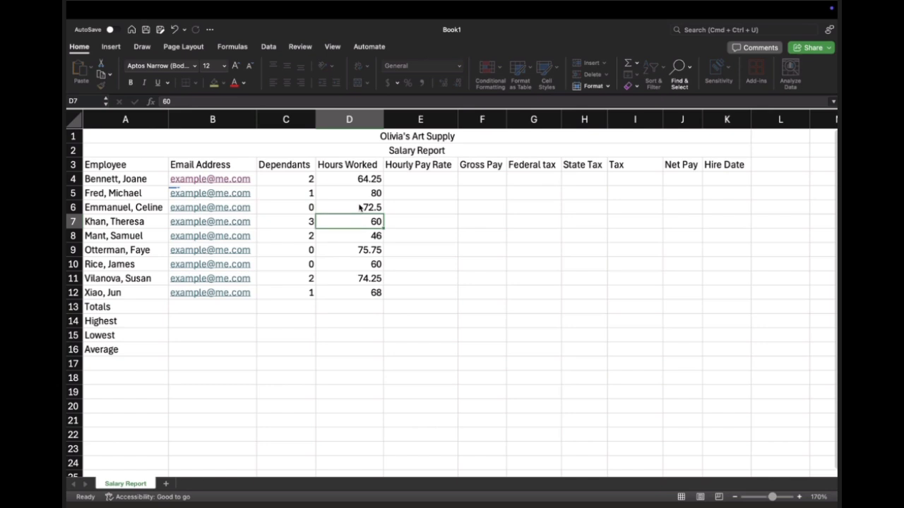
Step: Enter the hourly pay rates for the first three employees in E4 through E6 as 19.75, 23.1 and 18.65
{"action": "left_click", "coordinate": [429, 178]}
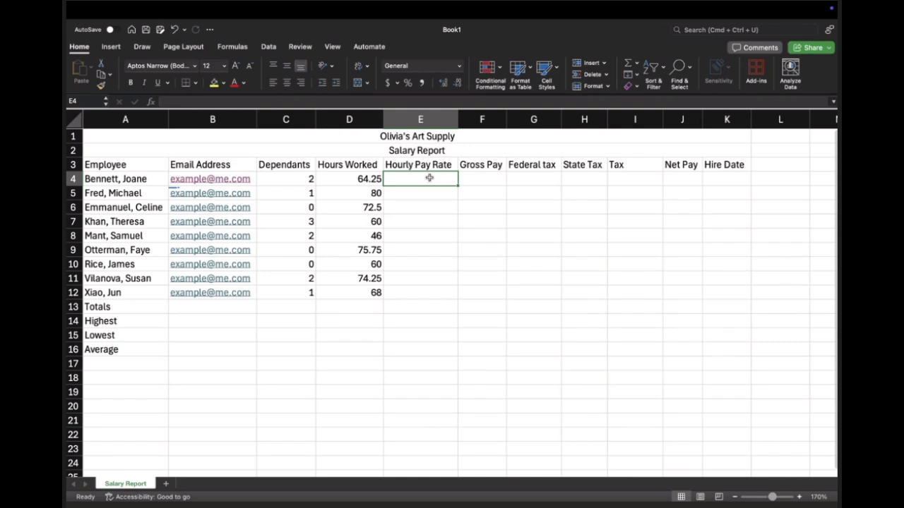
{"action": "type", "text": "19"}
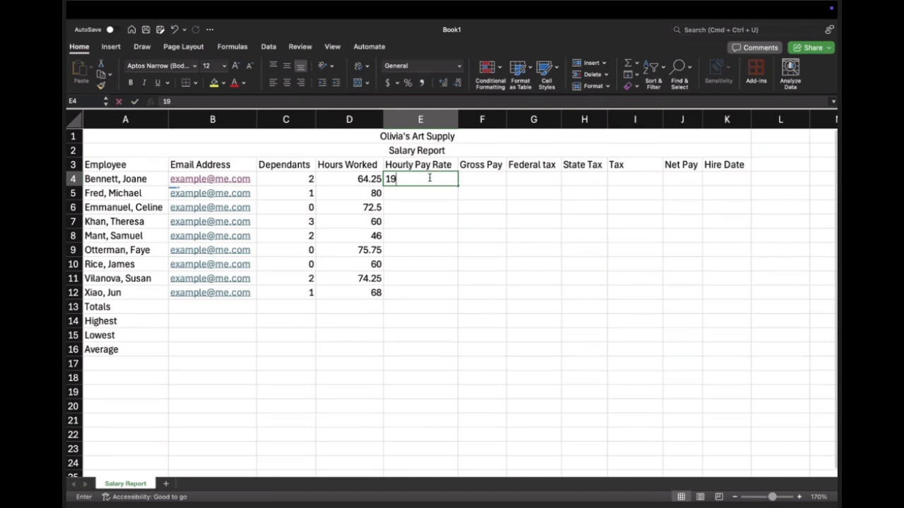
{"action": "type", "text": ".75"}
{"action": "key", "text": "Return"}
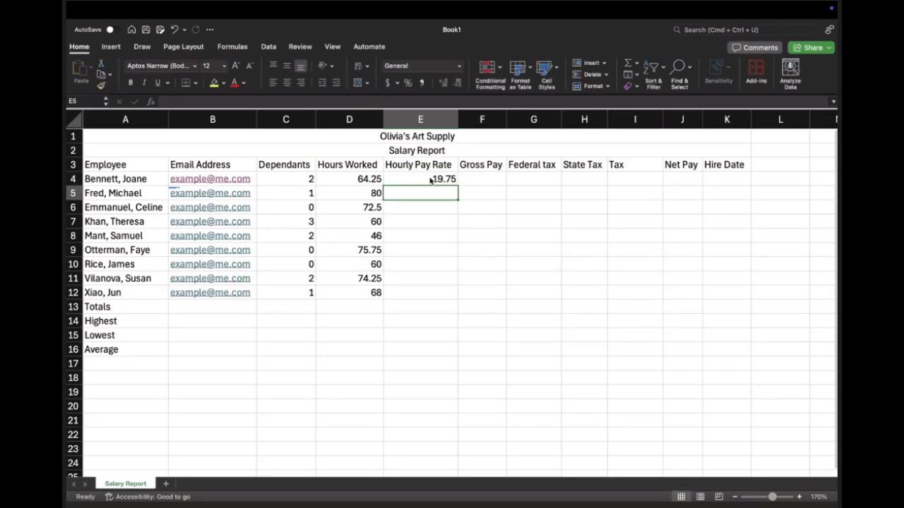
{"action": "type", "text": "23.1"}
{"action": "key", "text": "Return"}
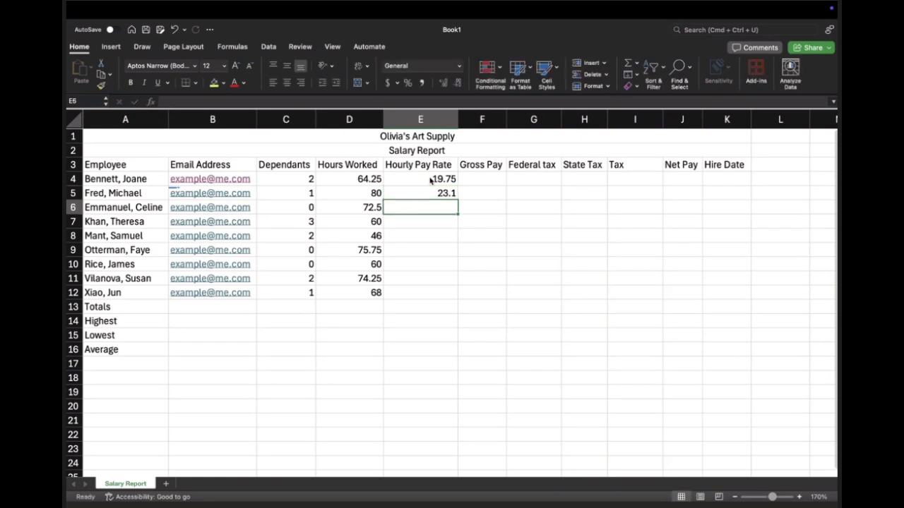
{"action": "type", "text": "1"}
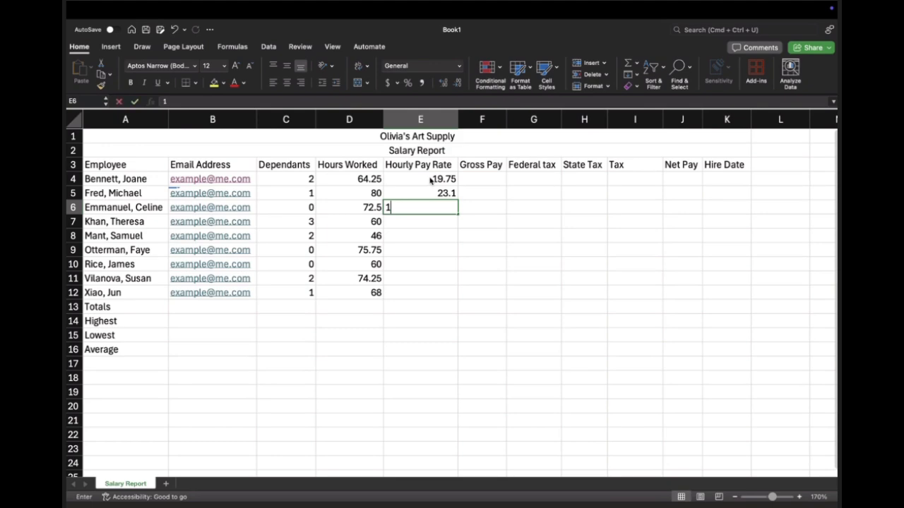
{"action": "type", "text": "8.65"}
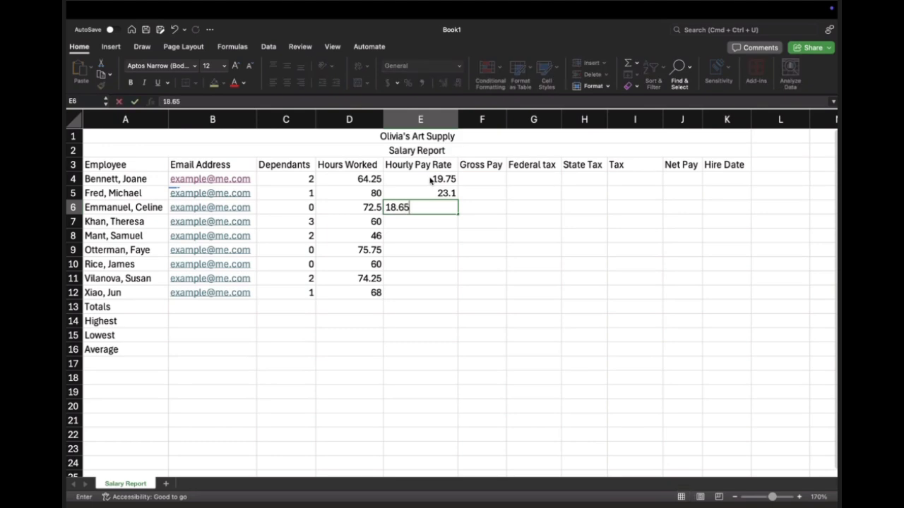
{"action": "key", "text": "Return"}
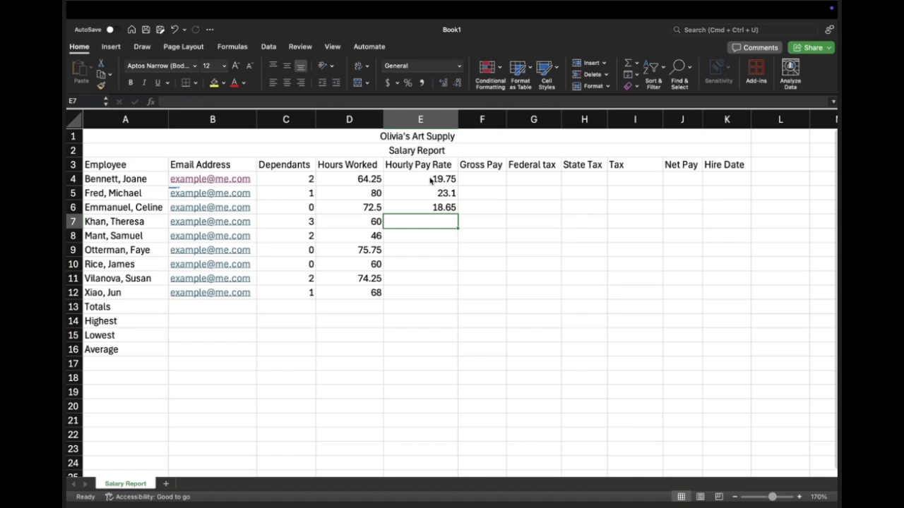
Step: Enter the hourly pay rates for the next three employees in E7 through E9 as 18, 15.9 and 21.05
{"action": "type", "text": "18"}
{"action": "key", "text": "Return"}
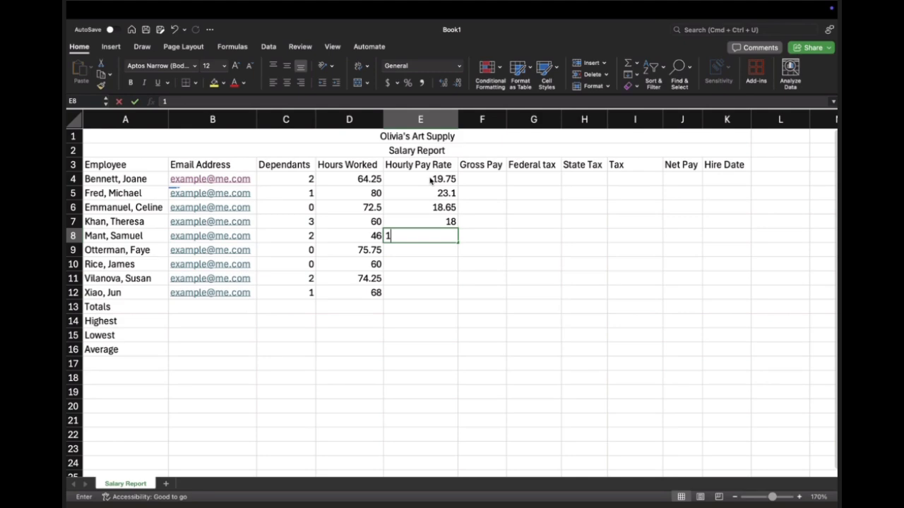
{"action": "type", "text": "15.9"}
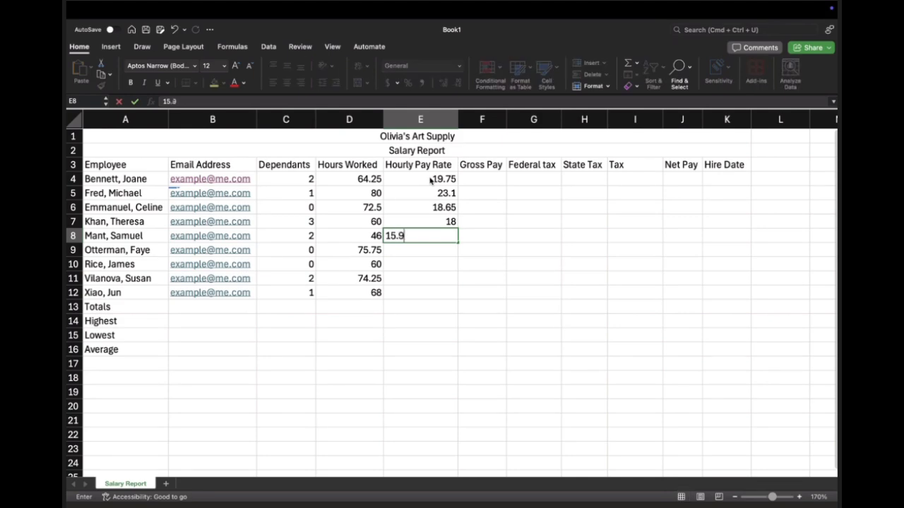
{"action": "key", "text": "Return"}
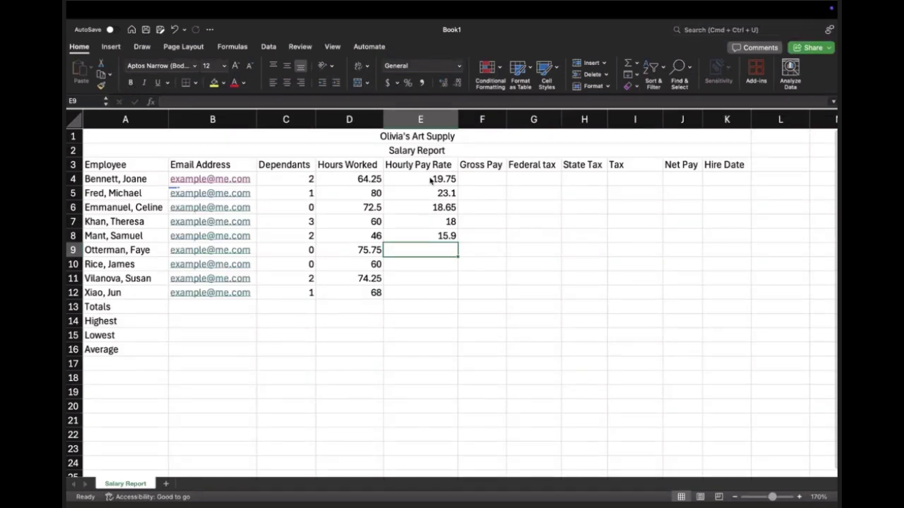
{"action": "type", "text": "21.05"}
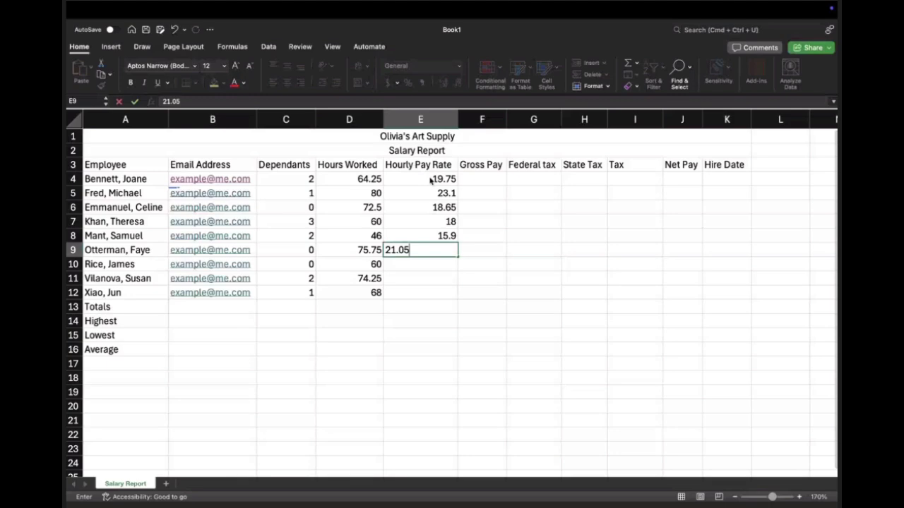
{"action": "key", "text": "Return"}
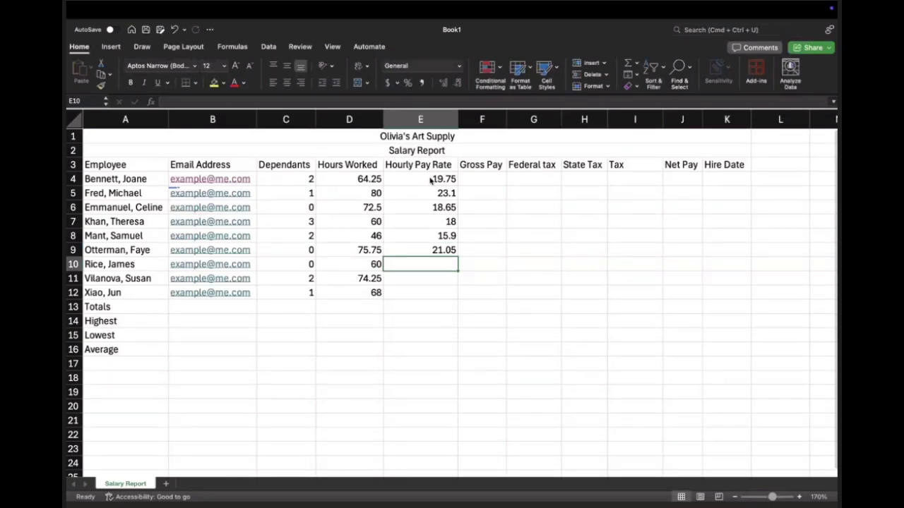
Step: Enter the hourly pay rates for the last three employees in E10 through E12 as 22.50, 21.02 and 18.43
{"action": "type", "text": "22.50"}
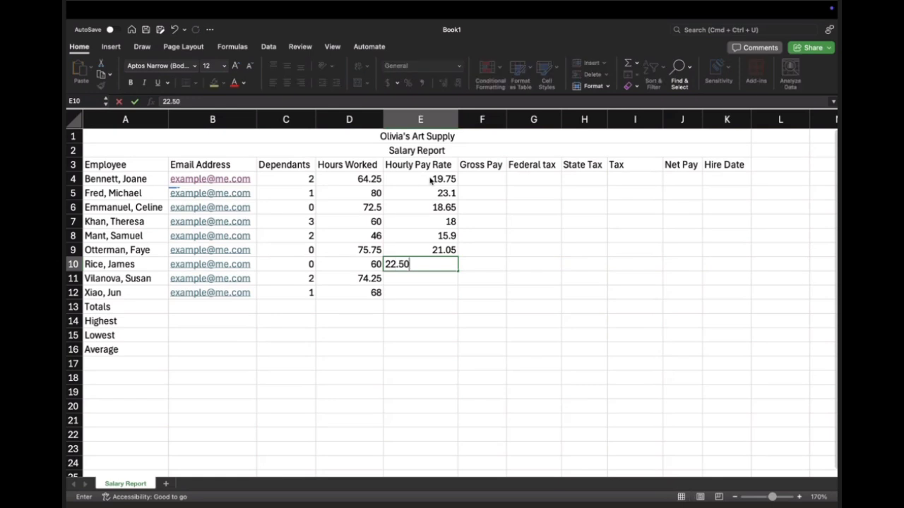
{"action": "key", "text": "Return"}
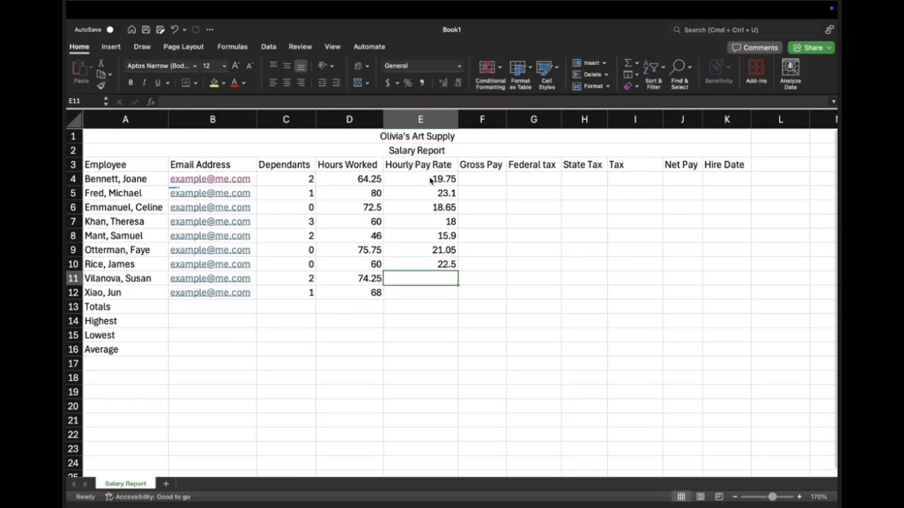
{"action": "type", "text": "21.03"}
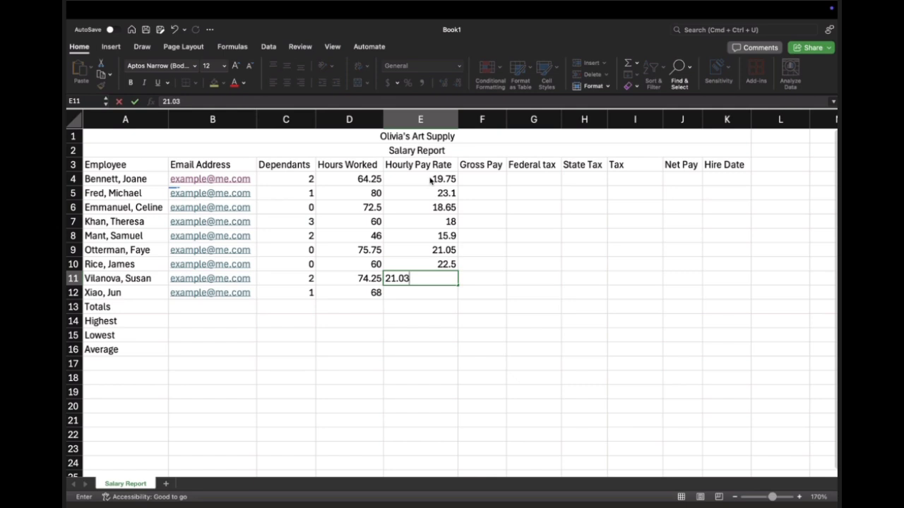
{"action": "key", "text": "BackSpace"}
{"action": "type", "text": "2"}
{"action": "key", "text": "Return"}
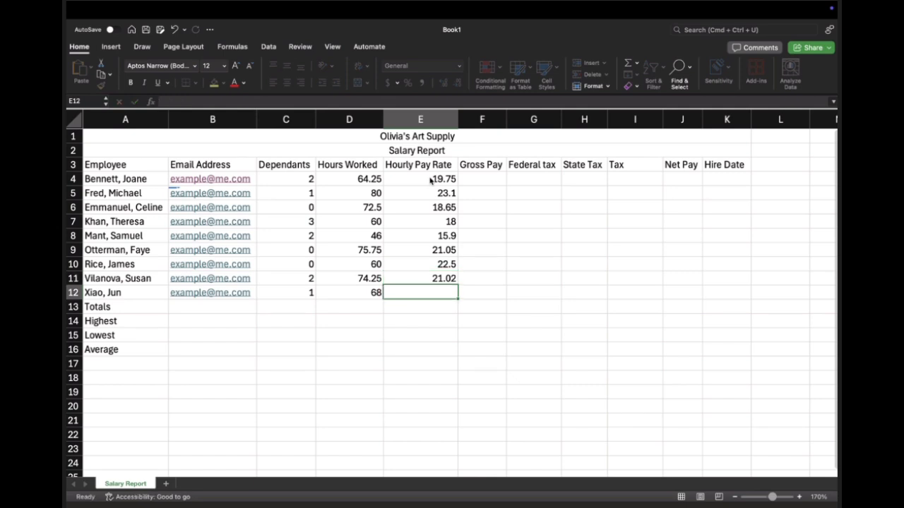
{"action": "type", "text": "18.43"}
{"action": "key", "text": "Return"}
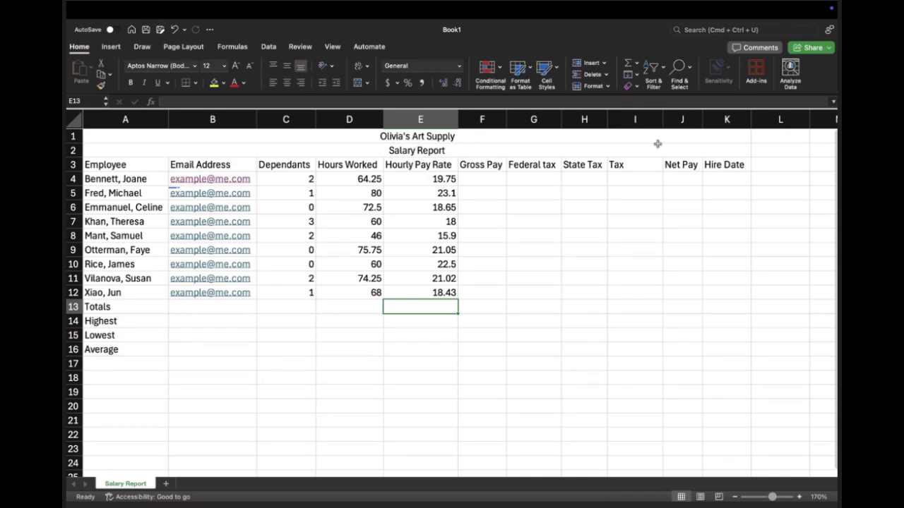
Step: Enter the formula =today() as the first employee's hire date in K4 and widen the Hire Date column
{"action": "left_click", "coordinate": [734, 175]}
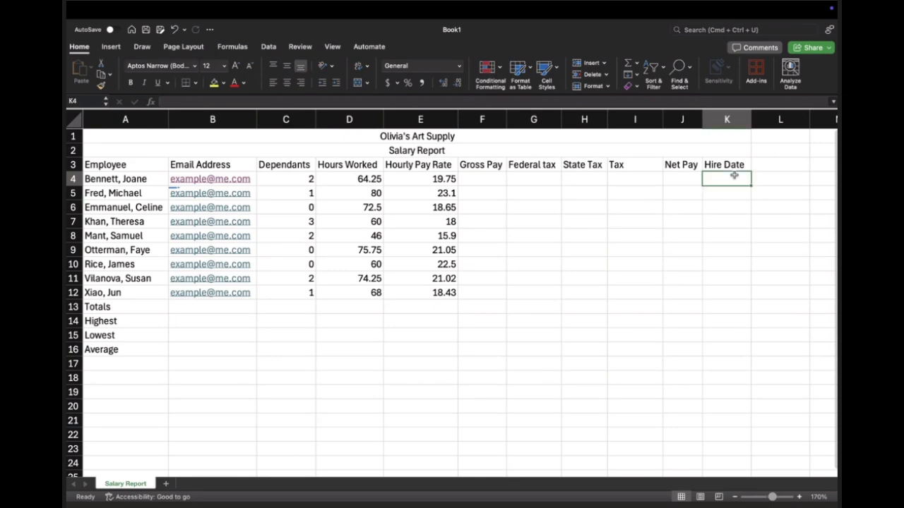
{"action": "type", "text": "="}
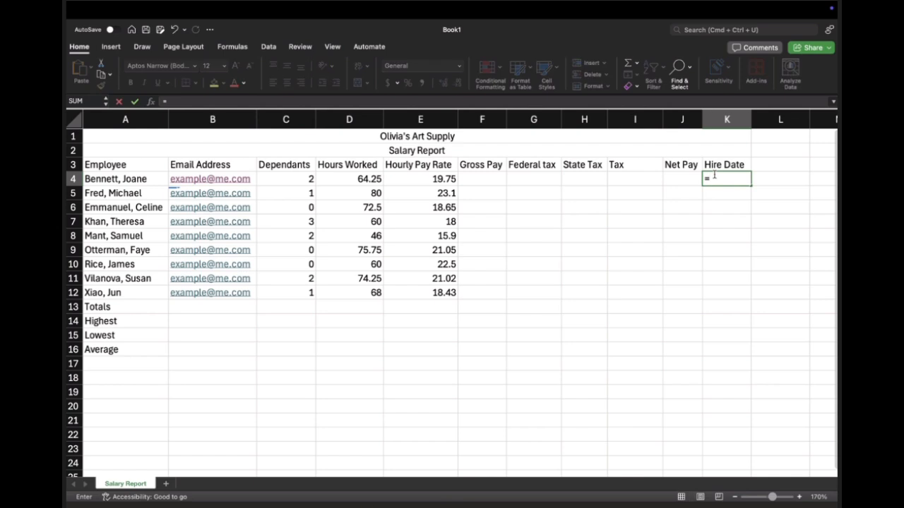
{"action": "type", "text": "today"}
{"action": "key", "text": "Return"}
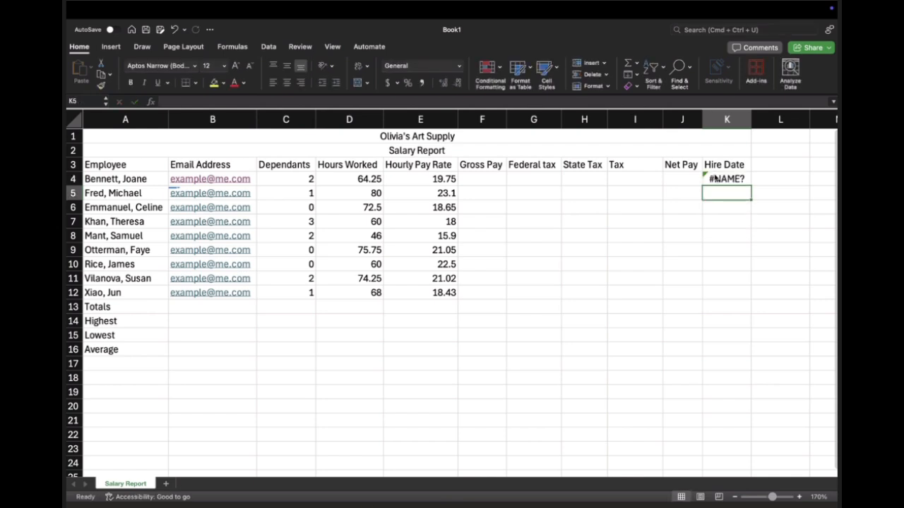
{"action": "left_click", "coordinate": [714, 179]}
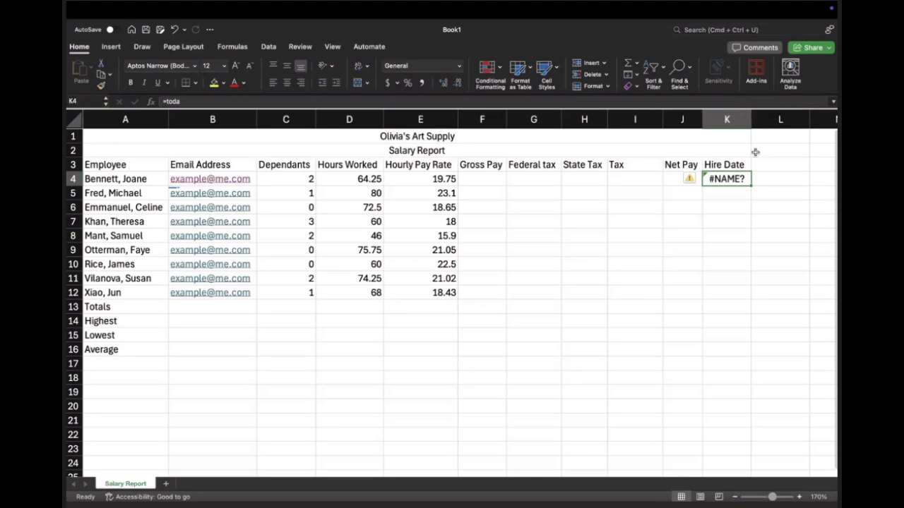
{"action": "left_click_drag", "start_coordinate": [752, 120], "coordinate": [776, 119]}
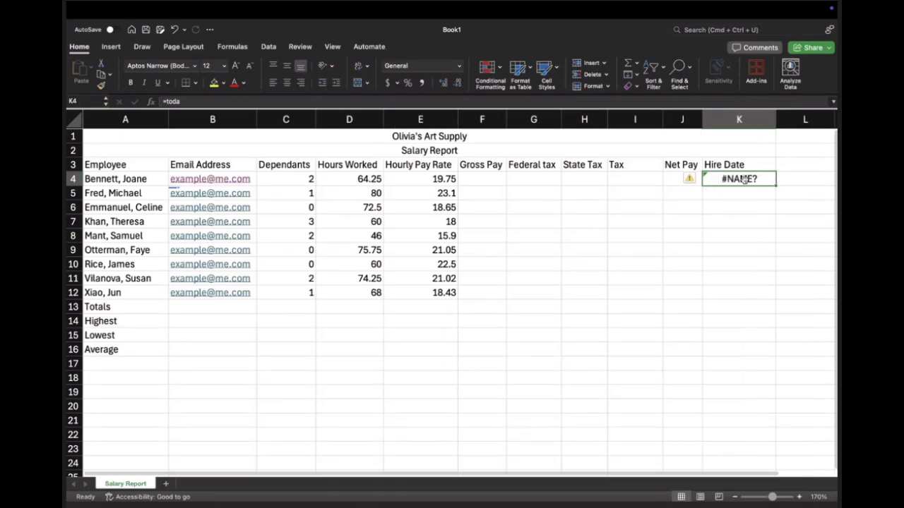
{"action": "double_click", "coordinate": [745, 178]}
{"action": "type", "text": "y()"}
{"action": "key", "text": "Return"}
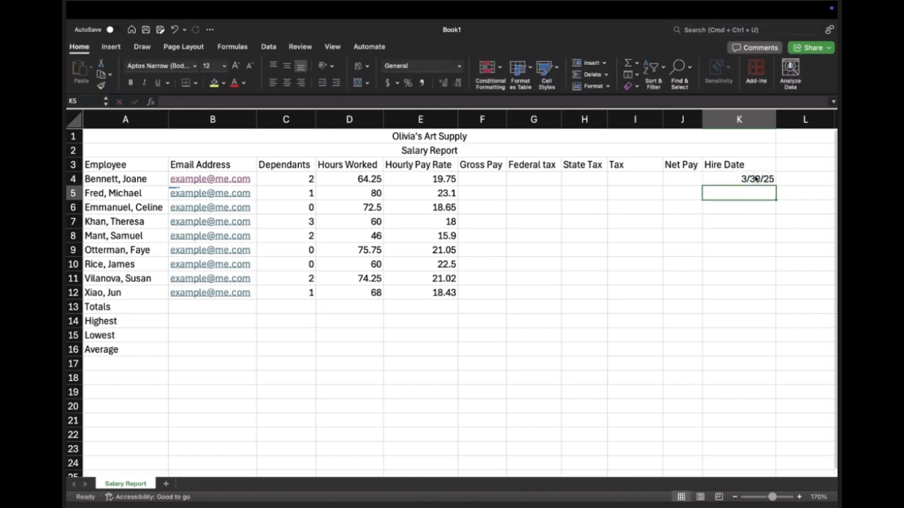
Step: Fill the hire date formula from K4 down through K12 for the remaining employees
{"action": "left_click", "coordinate": [756, 178]}
{"action": "left_click_drag", "start_coordinate": [775, 186], "coordinate": [776, 298]}
{"action": "left_click", "coordinate": [727, 322]}
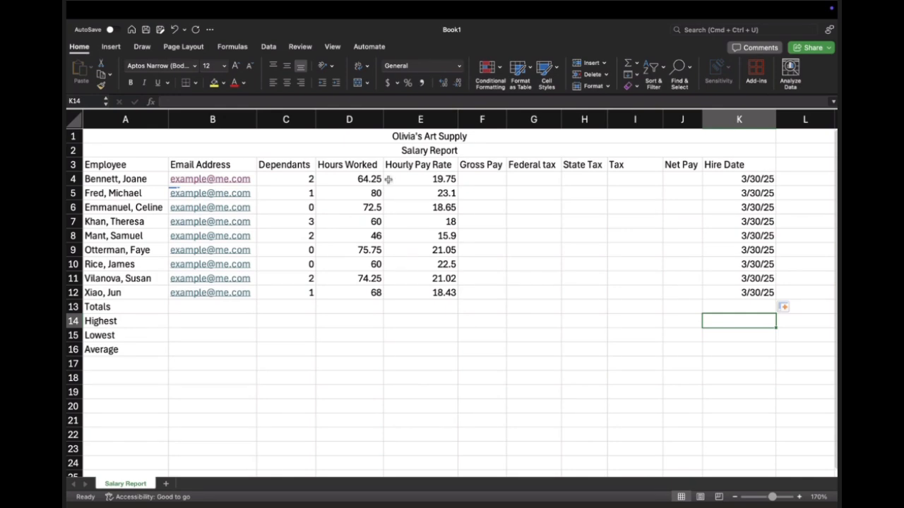
Step: Unmerge the two title rows, A1:K1 and A2:K2
{"action": "left_click", "coordinate": [355, 139]}
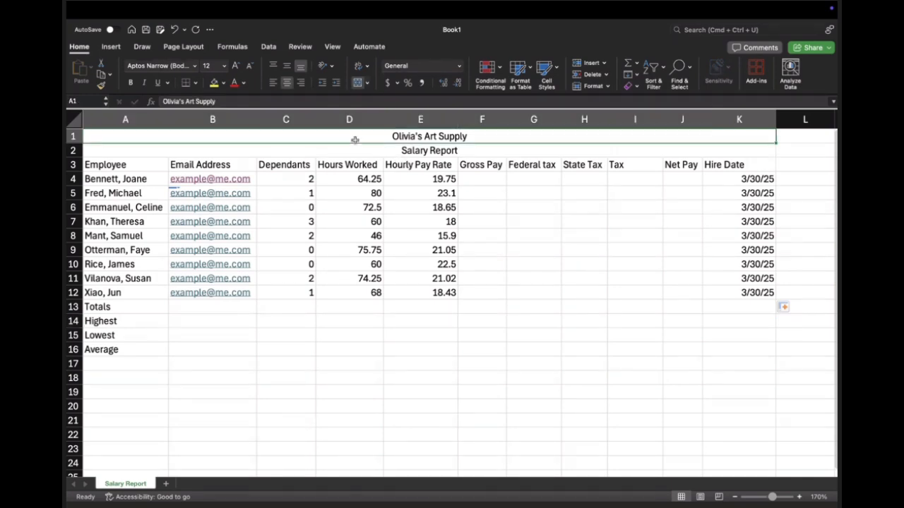
{"action": "left_click", "coordinate": [356, 150]}
{"action": "left_click", "coordinate": [365, 137]}
{"action": "left_click", "coordinate": [357, 83]}
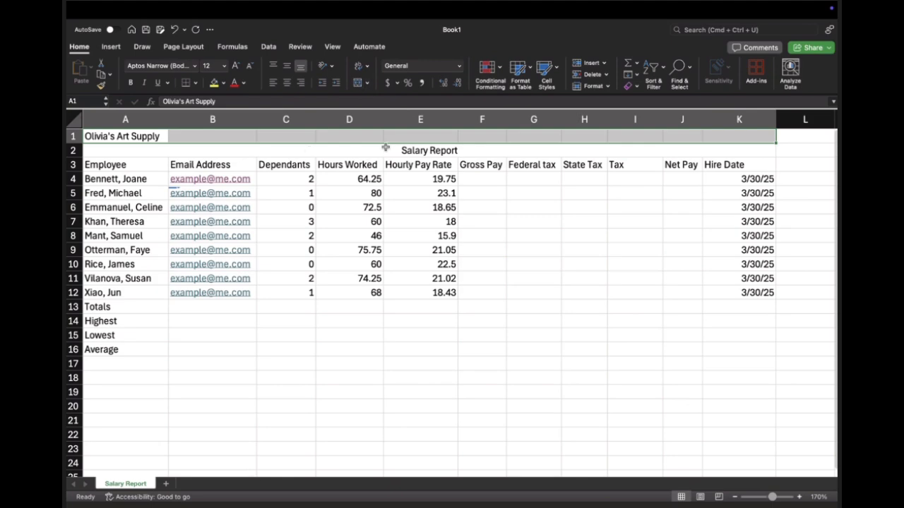
{"action": "left_click", "coordinate": [308, 149]}
{"action": "left_click", "coordinate": [357, 83]}
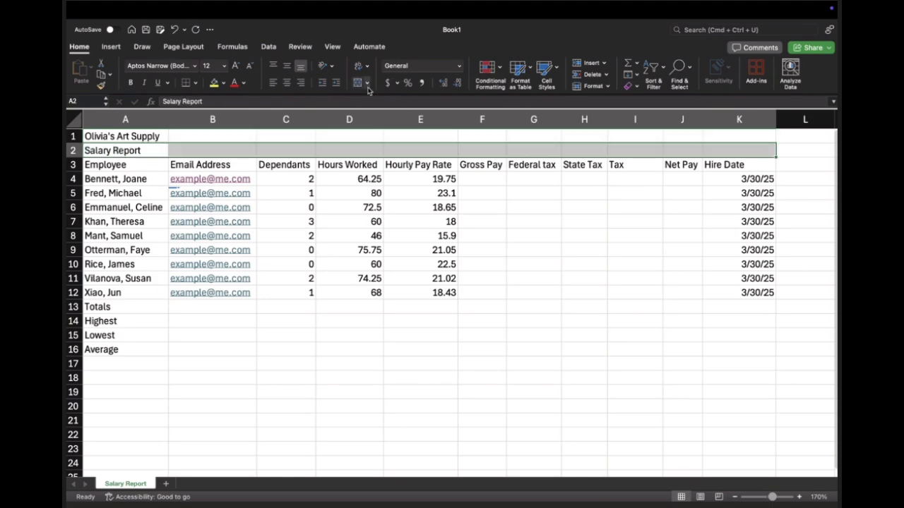
{"action": "left_click", "coordinate": [368, 137]}
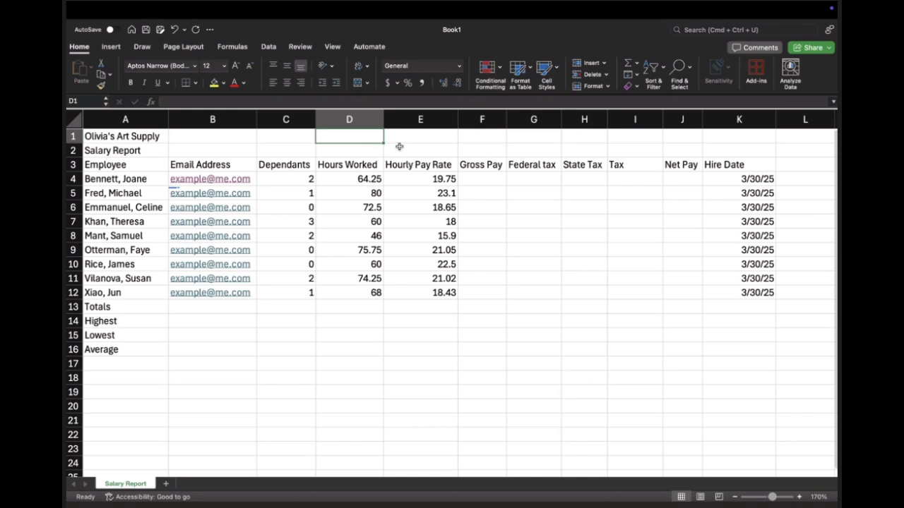
Step: Merge and center the Salary Report subtitle across A2:K2 and the Olivia's Art Supply title across A1:K1
{"action": "left_click_drag", "start_coordinate": [143, 151], "coordinate": [722, 149]}
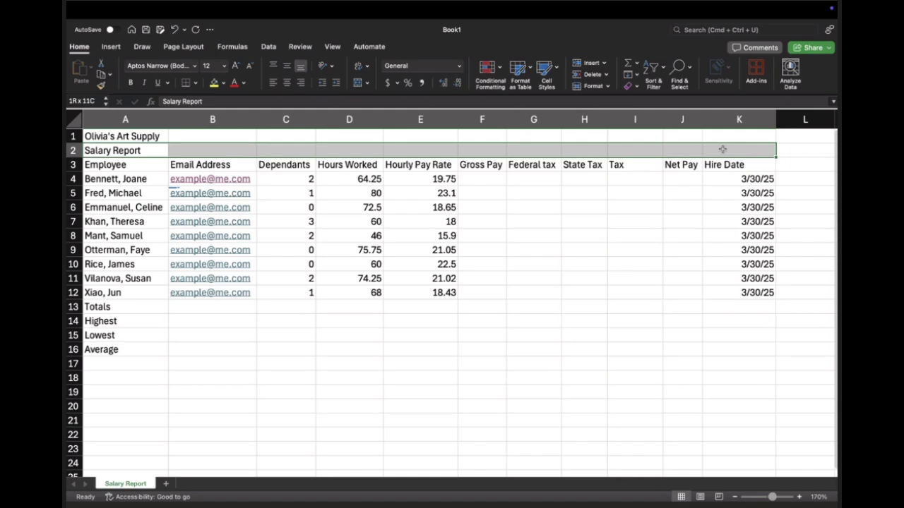
{"action": "left_click_drag", "start_coordinate": [722, 149], "coordinate": [722, 149]}
{"action": "left_click", "coordinate": [358, 83]}
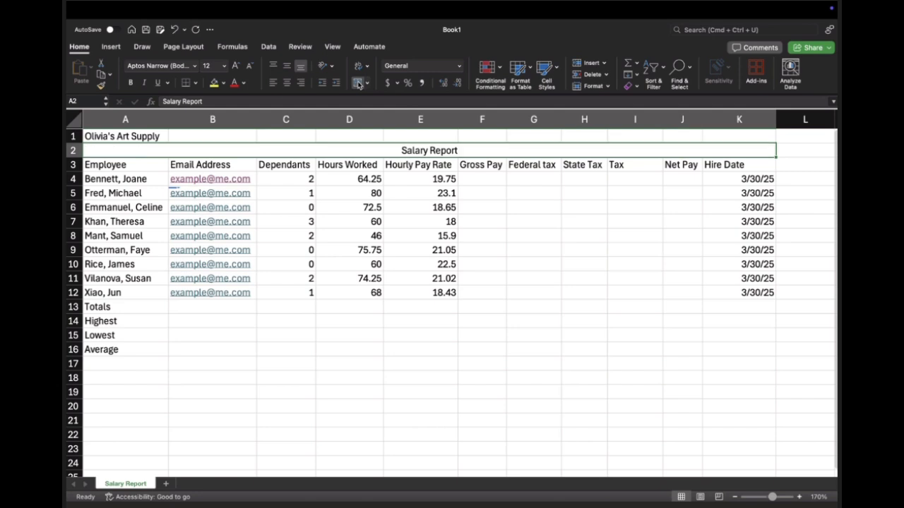
{"action": "left_click_drag", "start_coordinate": [134, 136], "coordinate": [721, 135]}
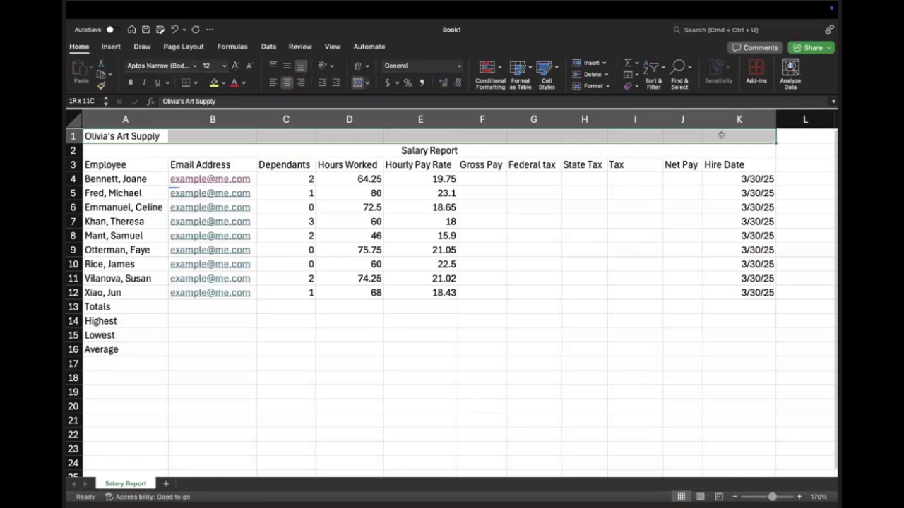
{"action": "left_click", "coordinate": [358, 83]}
{"action": "left_click", "coordinate": [505, 152]}
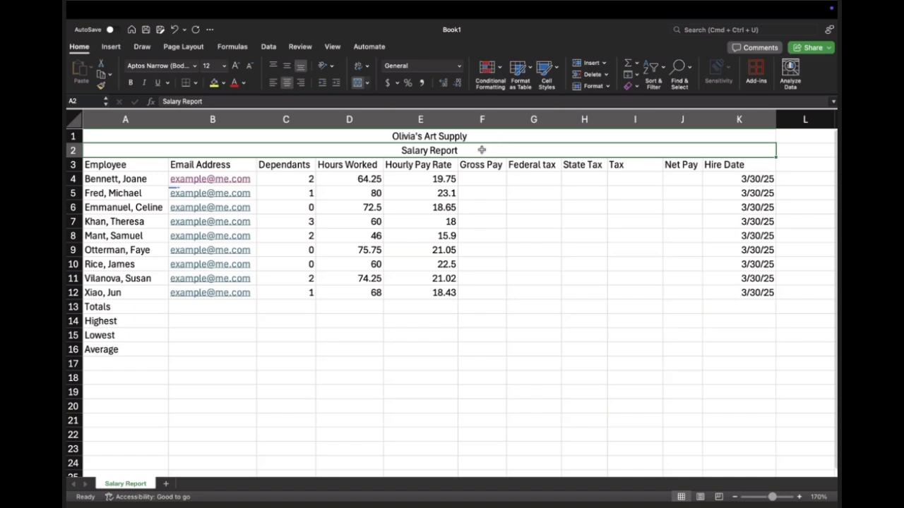
{"action": "left_click", "coordinate": [441, 136]}
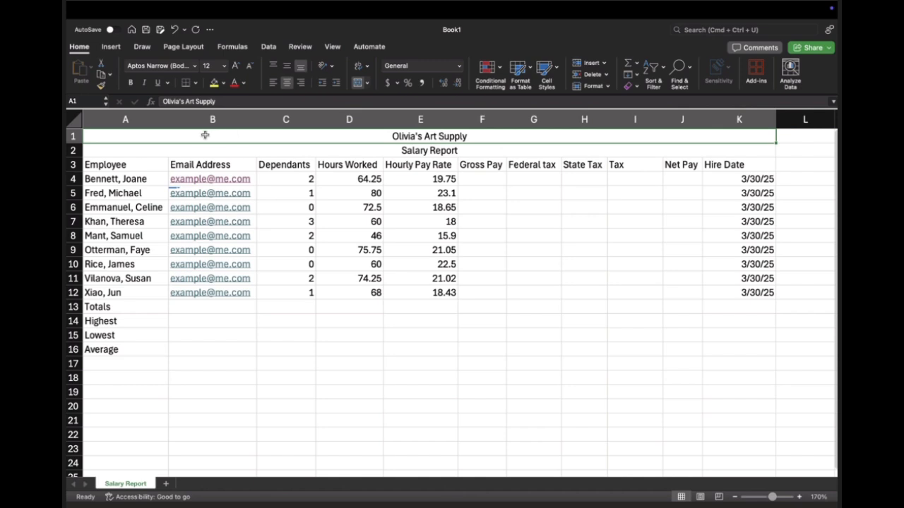
Step: Unmerge both title rows and merge and center A1:K2 into a single cell, accepting that only the upper-left value is kept
{"action": "left_click_drag", "start_coordinate": [203, 134], "coordinate": [306, 150]}
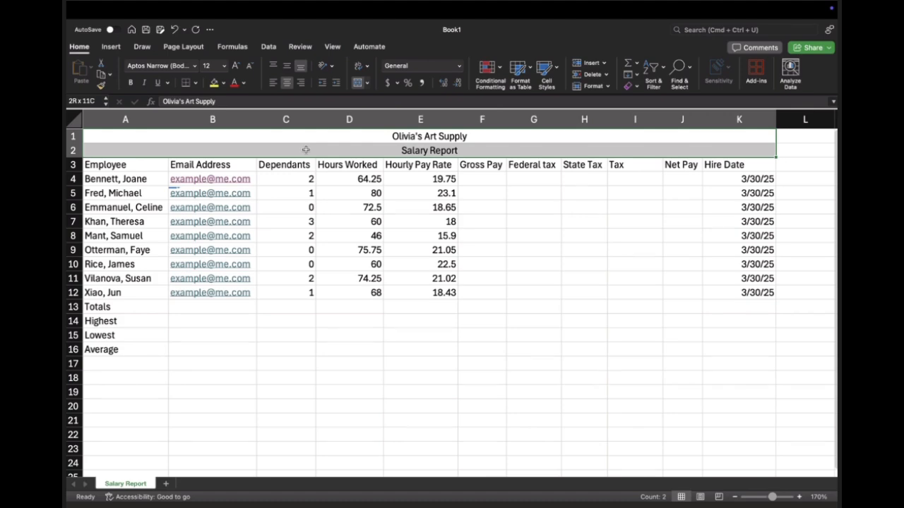
{"action": "left_click", "coordinate": [358, 82]}
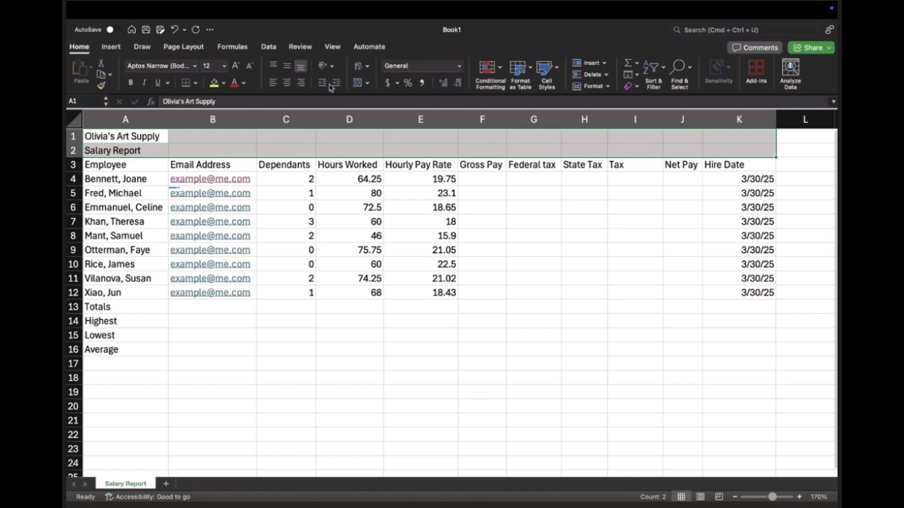
{"action": "left_click", "coordinate": [358, 83]}
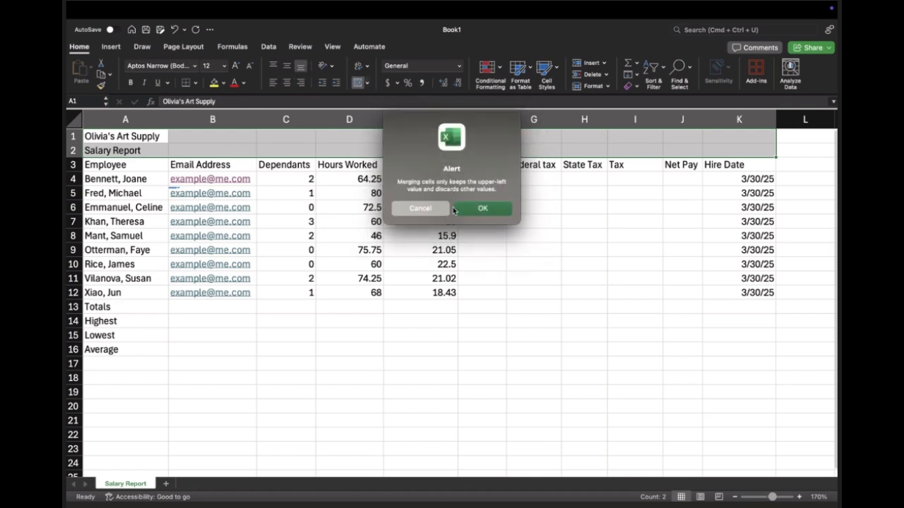
{"action": "left_click", "coordinate": [482, 208]}
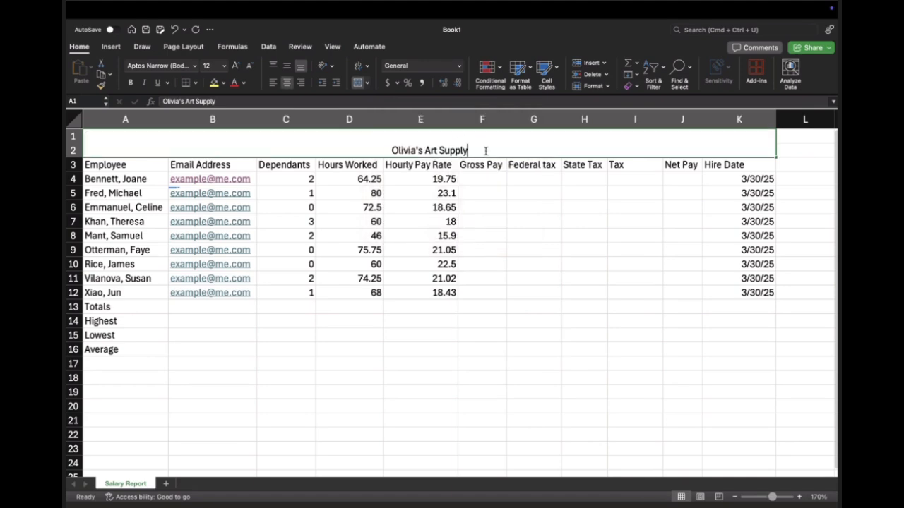
{"action": "key", "text": "Down"}
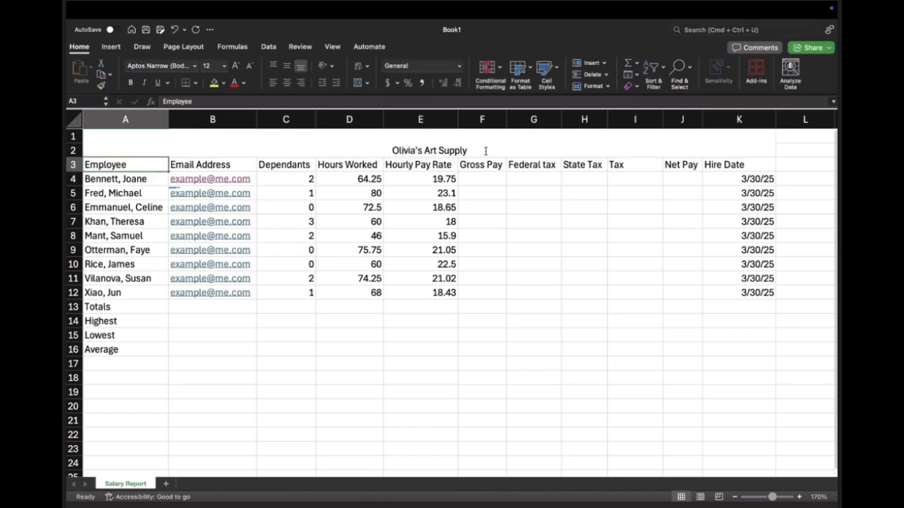
{"action": "double_click", "coordinate": [496, 146]}
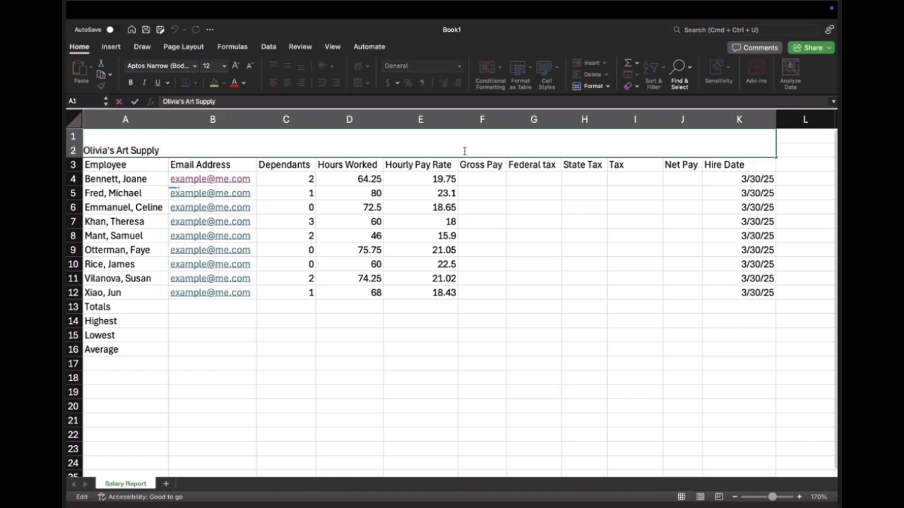
{"action": "key", "text": "Escape"}
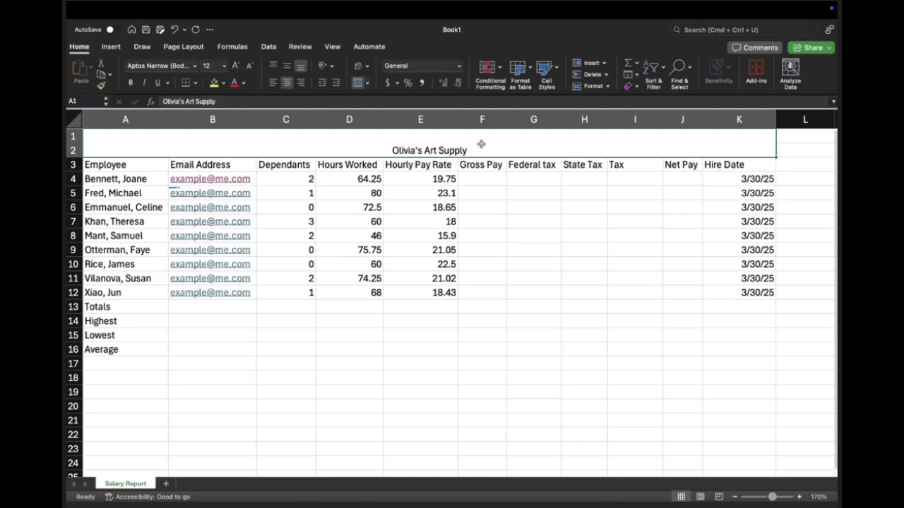
{"action": "double_click", "coordinate": [479, 150]}
{"action": "key", "text": "Return"}
{"action": "double_click", "coordinate": [459, 141]}
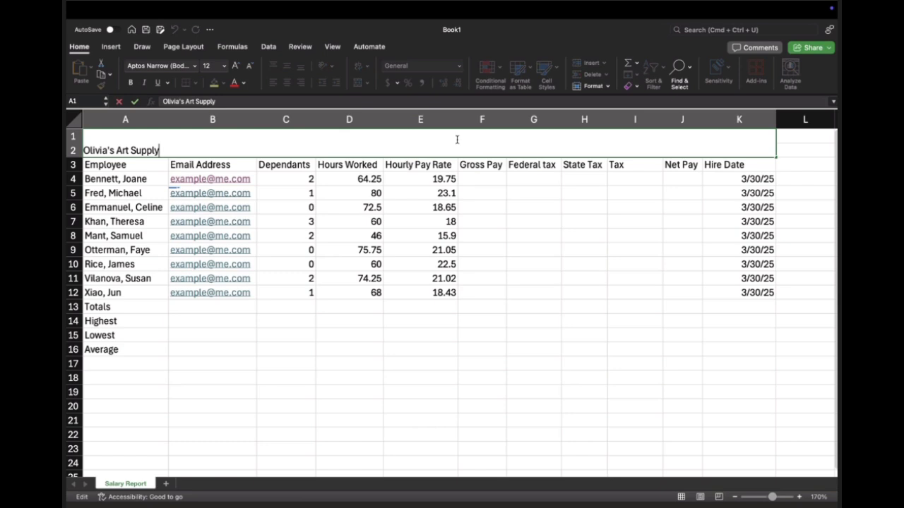
{"action": "left_click", "coordinate": [457, 138]}
{"action": "key", "text": "Right"}
{"action": "key", "text": "End"}
{"action": "key", "text": "Escape"}
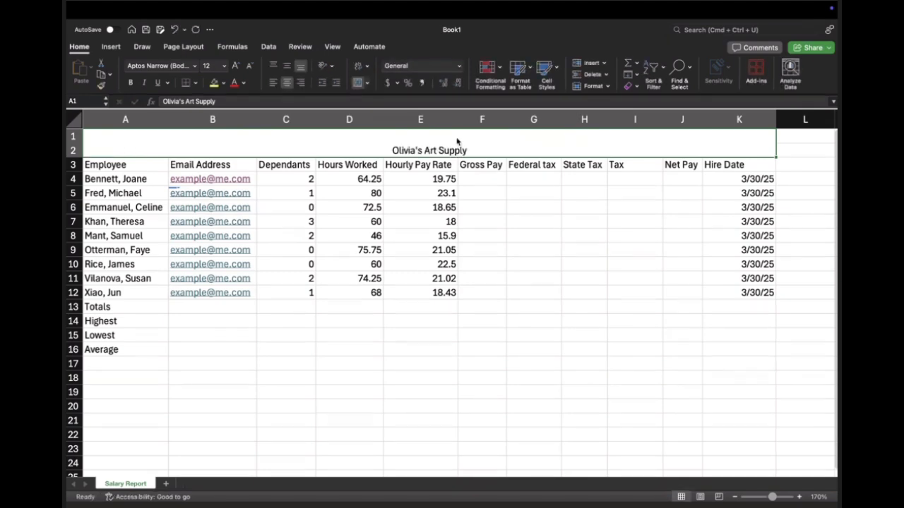
Step: Append "Salary Report" to the merged title so it reads "Olivia's Art Supply Salary Report"
{"action": "double_click", "coordinate": [475, 144]}
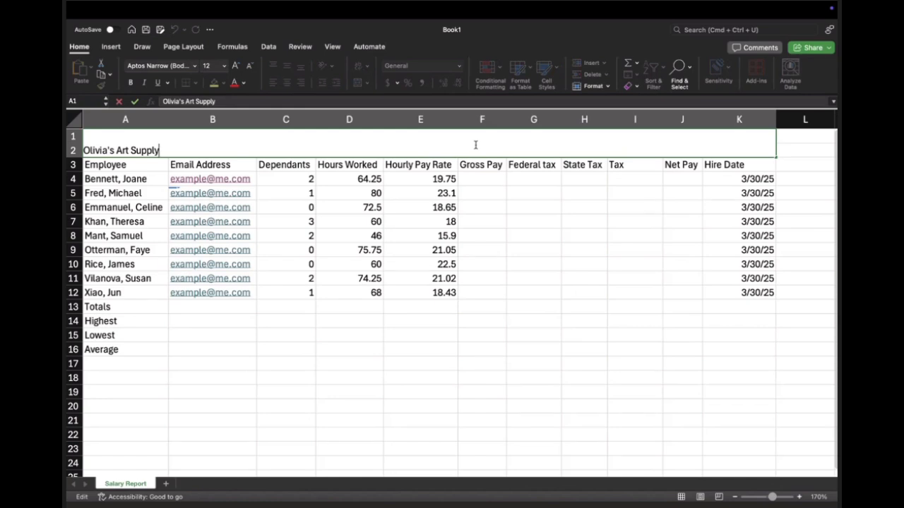
{"action": "type", "text": "Salary Repo"}
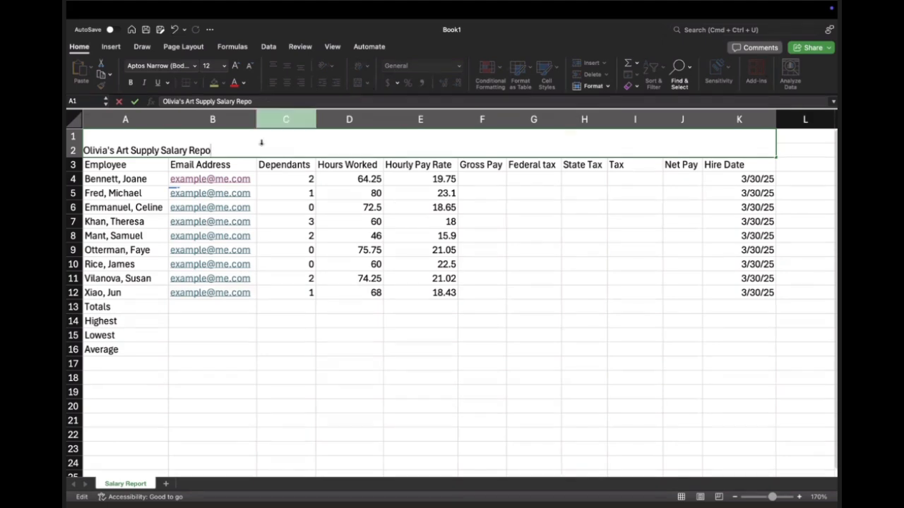
{"action": "type", "text": "rt"}
{"action": "key", "text": "Return"}
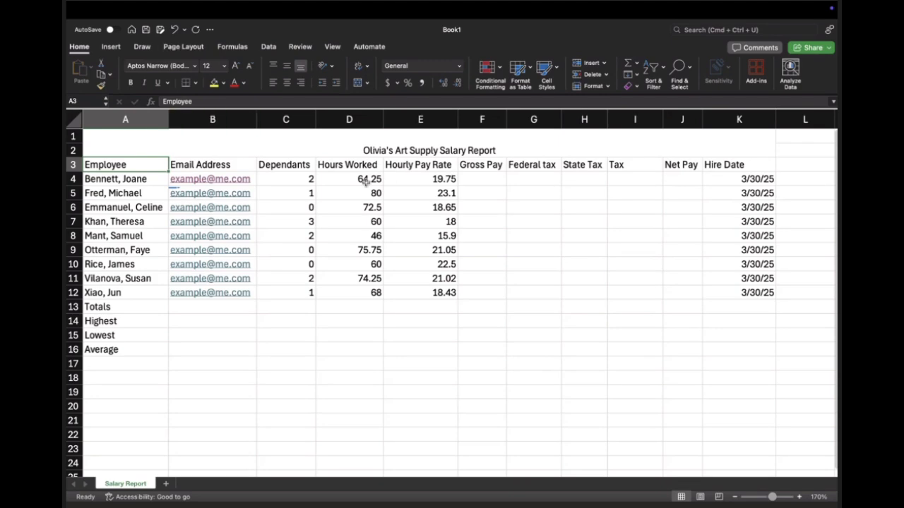
{"action": "left_click", "coordinate": [321, 141]}
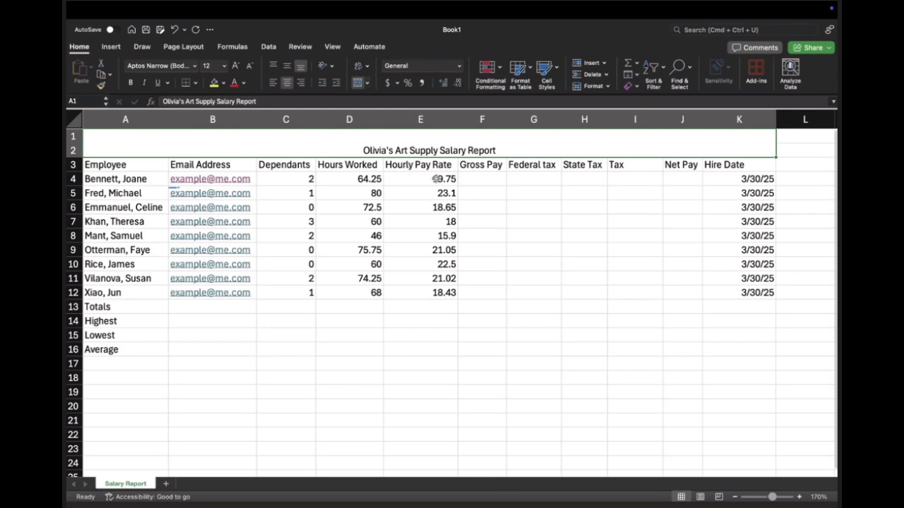
{"action": "double_click", "coordinate": [440, 150]}
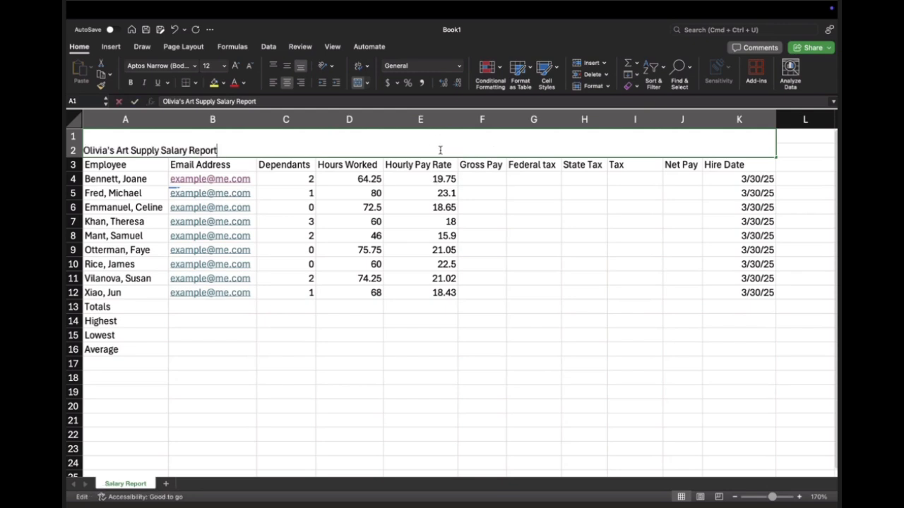
{"action": "left_click", "coordinate": [279, 173]}
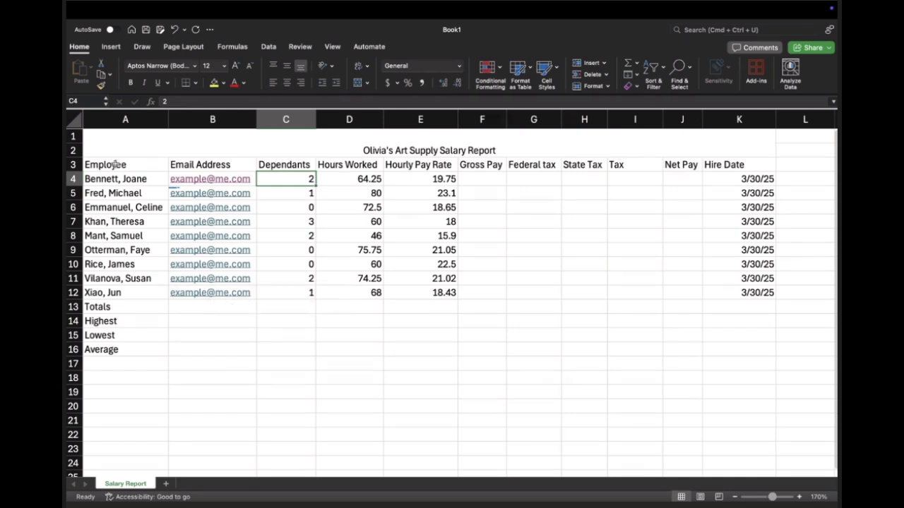
Step: Apply the Heading 2 cell style to the column headers in A3:K3 and reduce their font size to 12
{"action": "left_click_drag", "start_coordinate": [115, 164], "coordinate": [743, 165]}
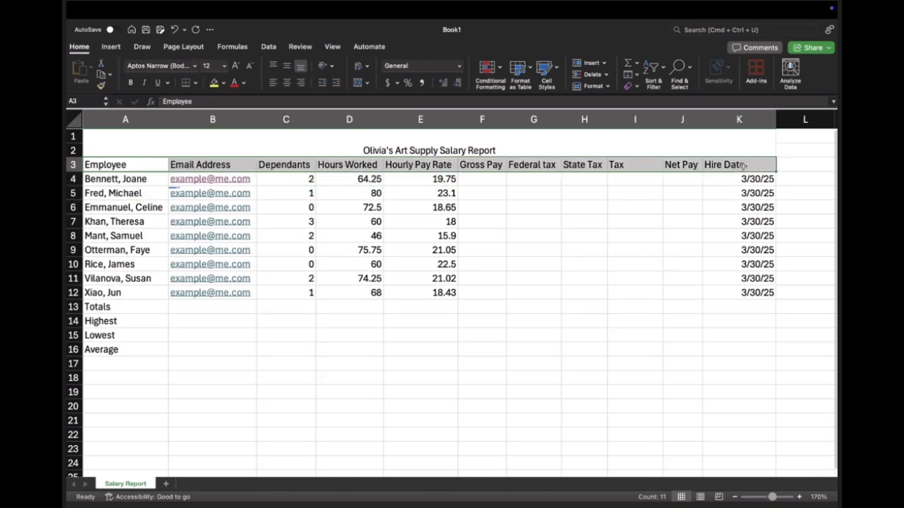
{"action": "left_click", "coordinate": [531, 73]}
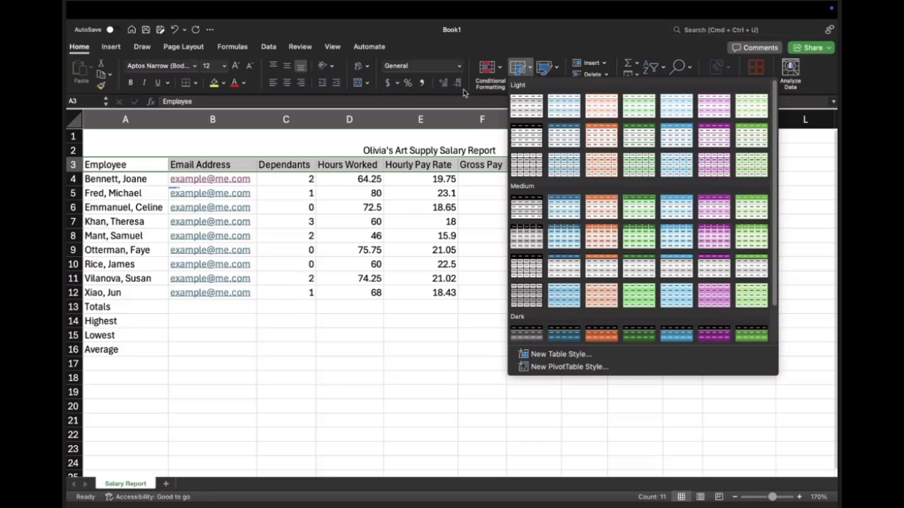
{"action": "left_click", "coordinate": [545, 56]}
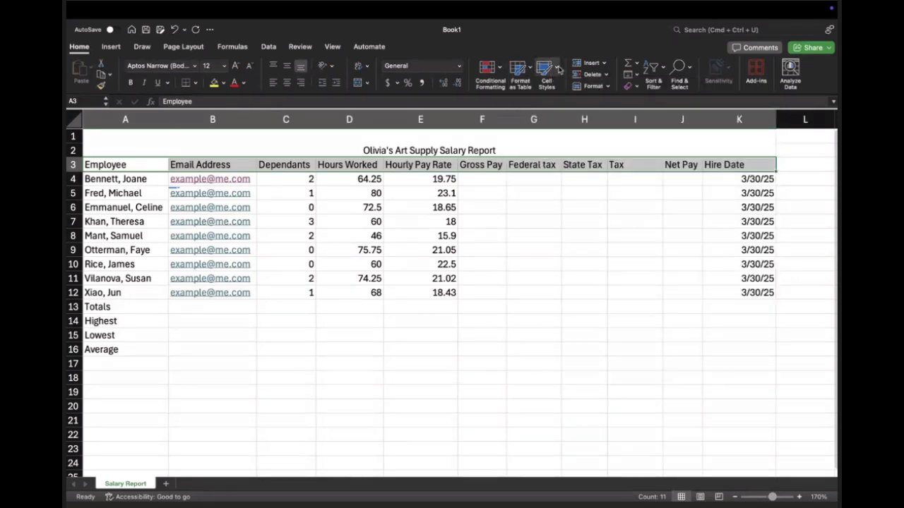
{"action": "left_click", "coordinate": [558, 68]}
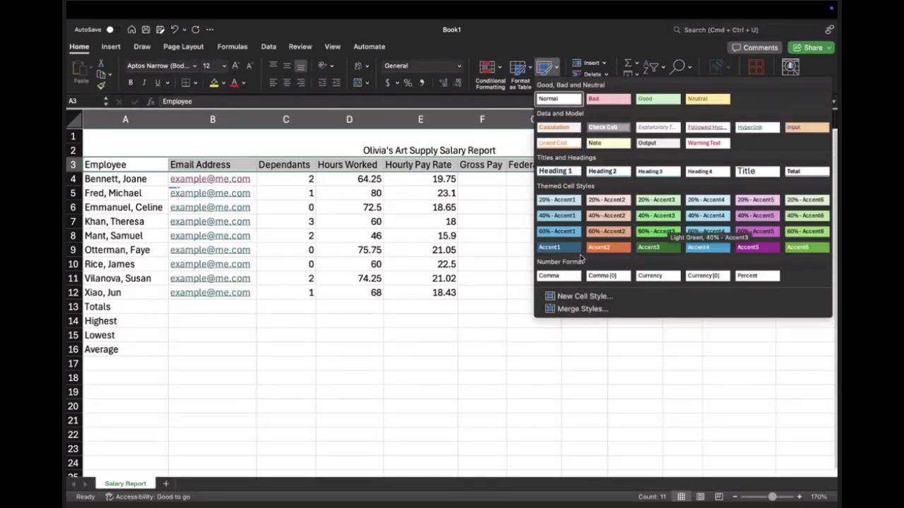
{"action": "left_click", "coordinate": [607, 171]}
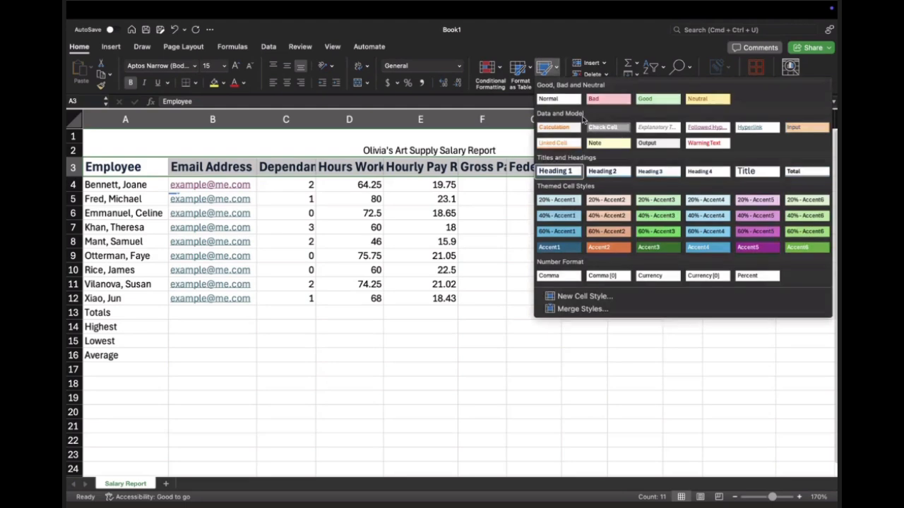
{"action": "left_click", "coordinate": [605, 171]}
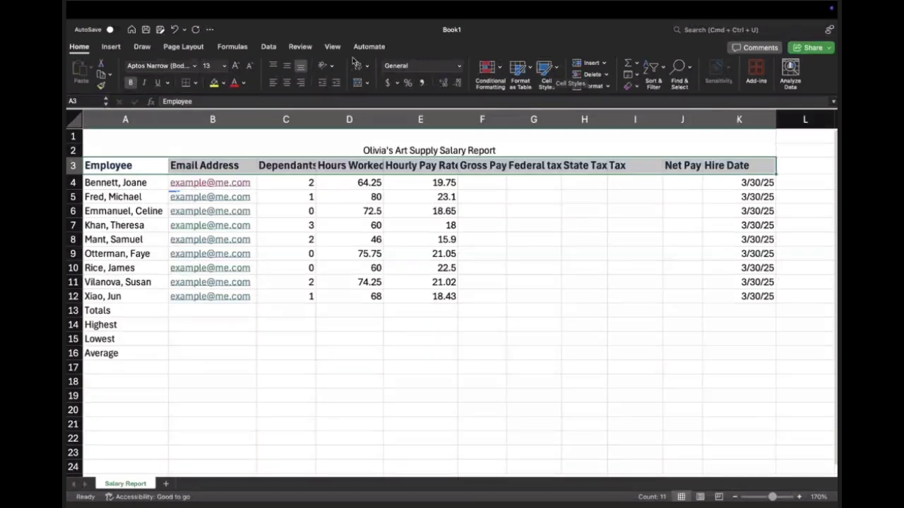
{"action": "left_click", "coordinate": [249, 66]}
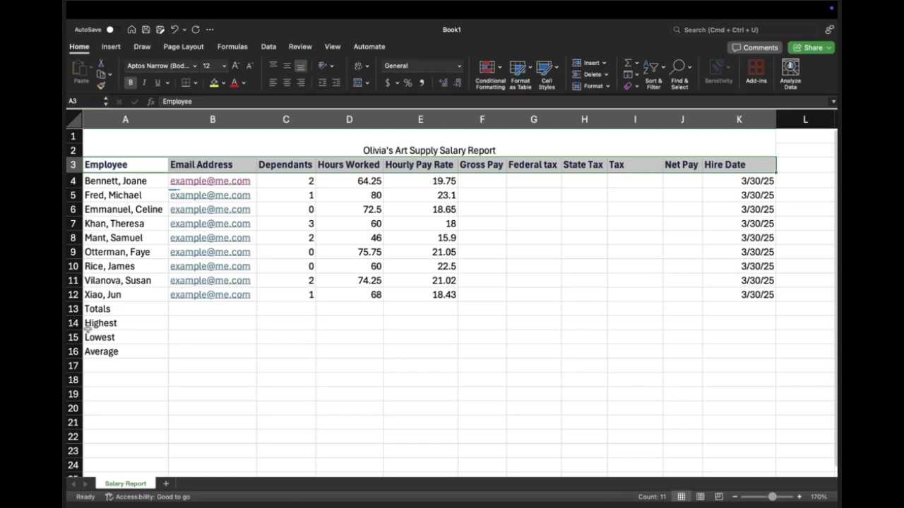
Step: Apply the Total cell style to the Totals row A13:K13 and the Highest, Lowest and Average rows A14:K16
{"action": "left_click", "coordinate": [110, 310]}
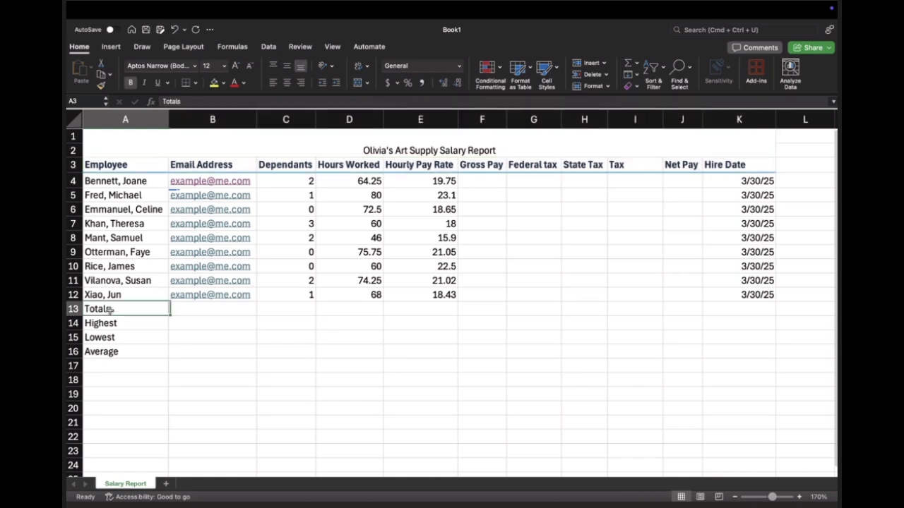
{"action": "left_click_drag", "start_coordinate": [109, 310], "coordinate": [735, 303]}
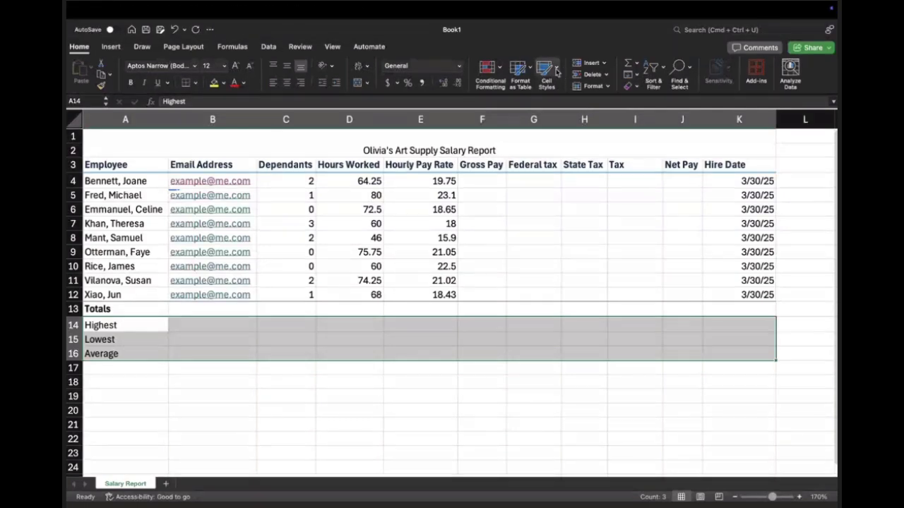
{"action": "left_click", "coordinate": [545, 71]}
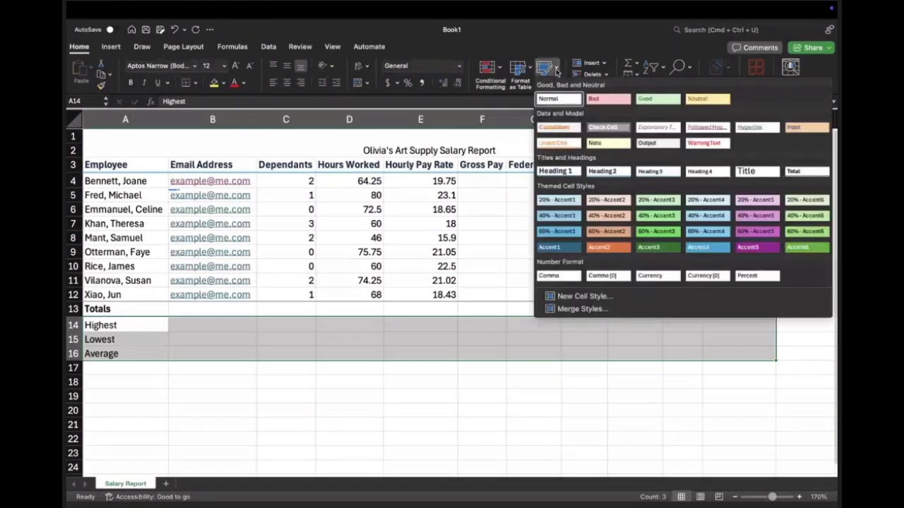
{"action": "left_click", "coordinate": [806, 177]}
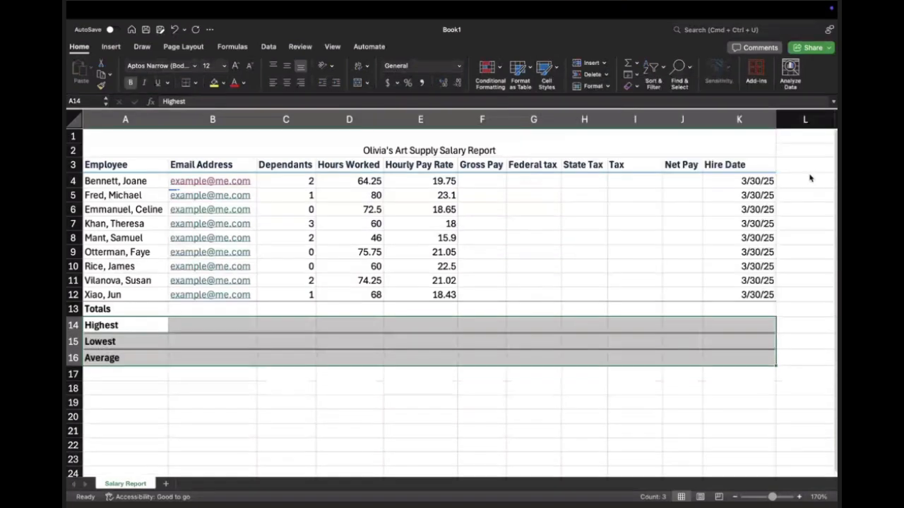
{"action": "left_click", "coordinate": [211, 358]}
{"action": "left_click", "coordinate": [188, 340]}
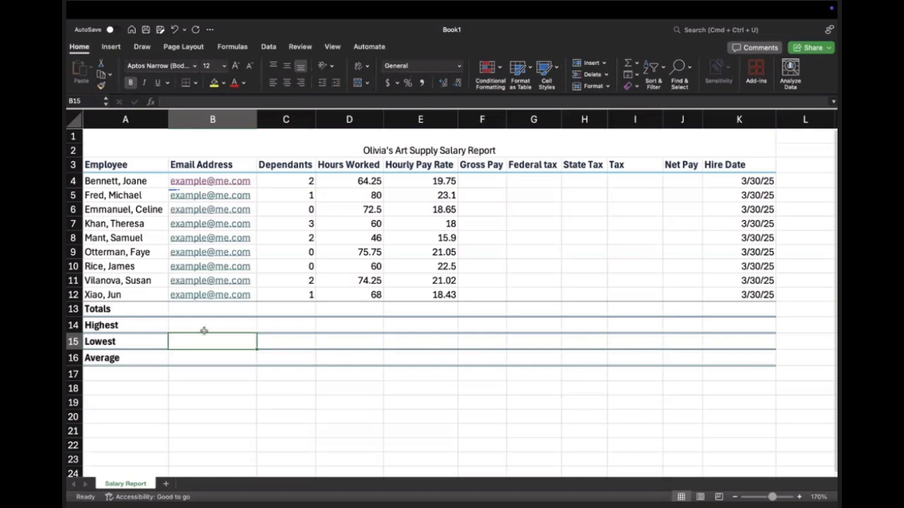
{"action": "left_click", "coordinate": [218, 324]}
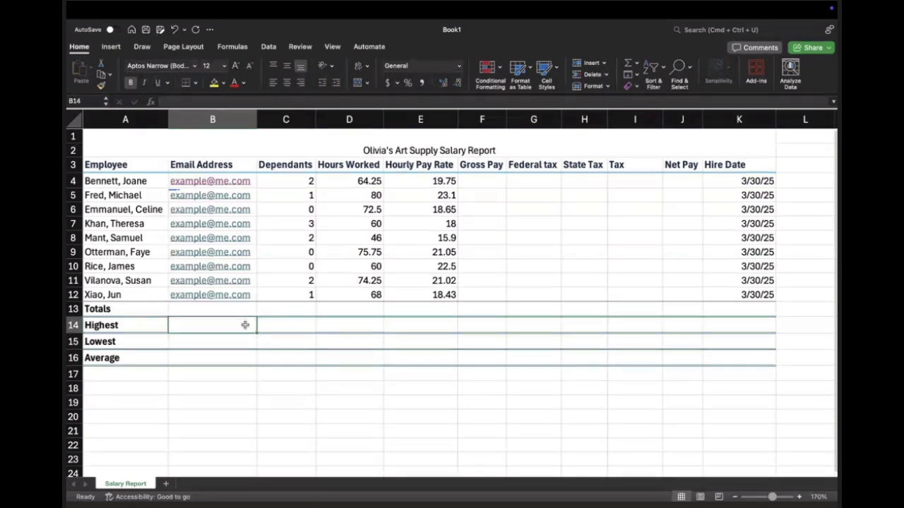
Step: Enter 50 as a trial value in the Highest row under Dependants and clear the cell again
{"action": "left_click", "coordinate": [306, 319]}
{"action": "type", "text": "50"}
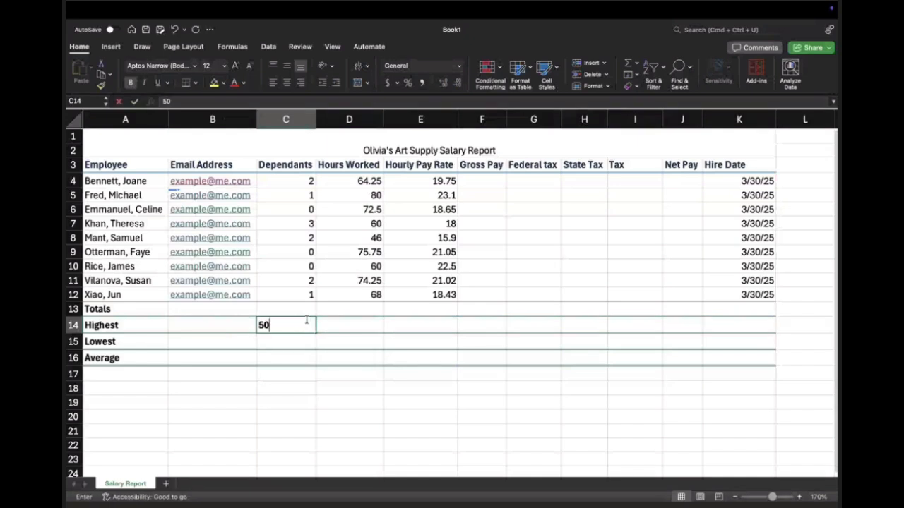
{"action": "key", "text": "Return"}
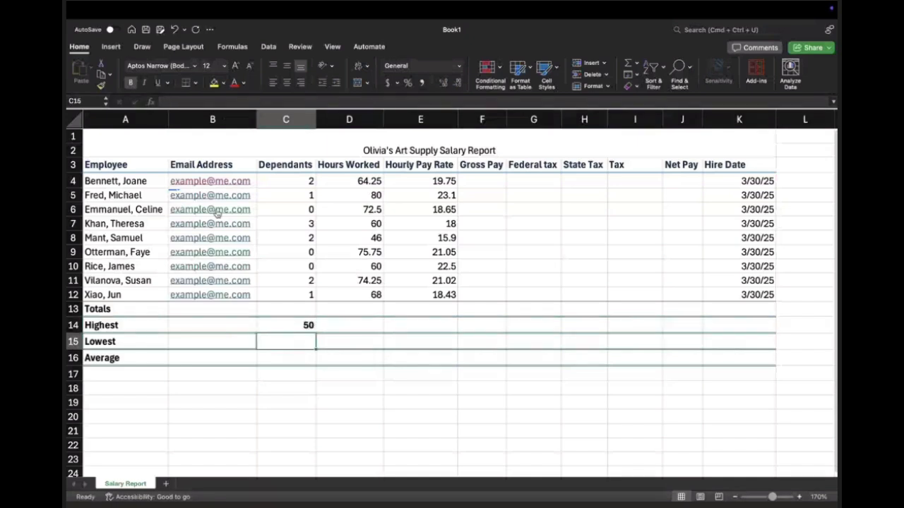
{"action": "left_click", "coordinate": [292, 327]}
{"action": "key", "text": "Delete"}
{"action": "left_click", "coordinate": [429, 327]}
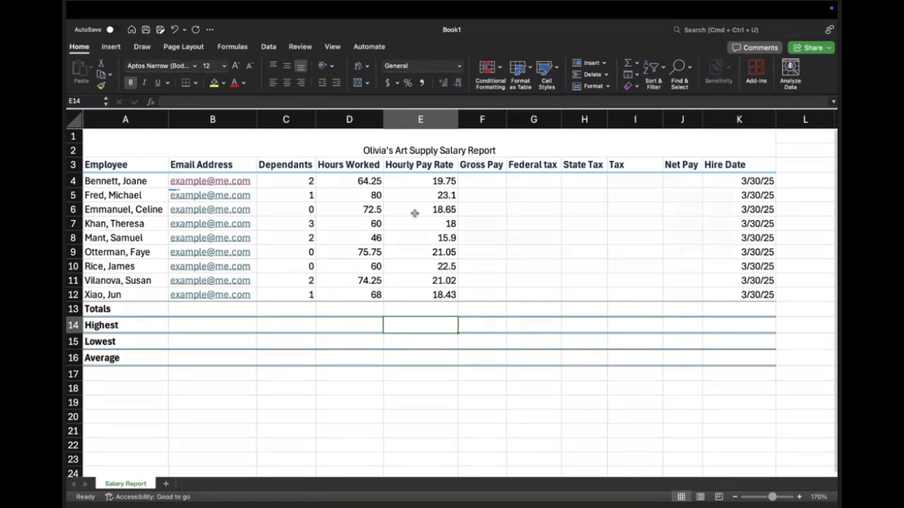
Step: Clear the email addresses in B5:B12 and re-enter the second employee's email address in B5
{"action": "left_click_drag", "start_coordinate": [185, 199], "coordinate": [250, 297]}
{"action": "key", "text": "Delete"}
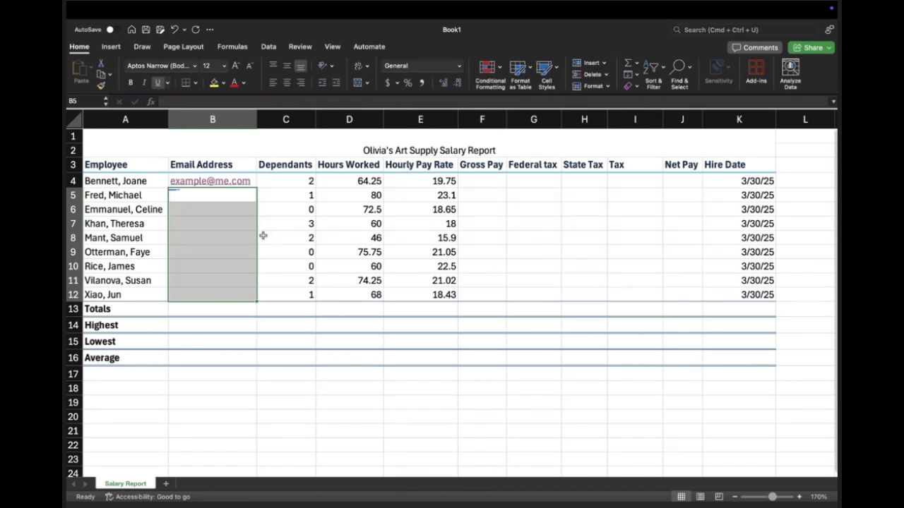
{"action": "left_click", "coordinate": [209, 194]}
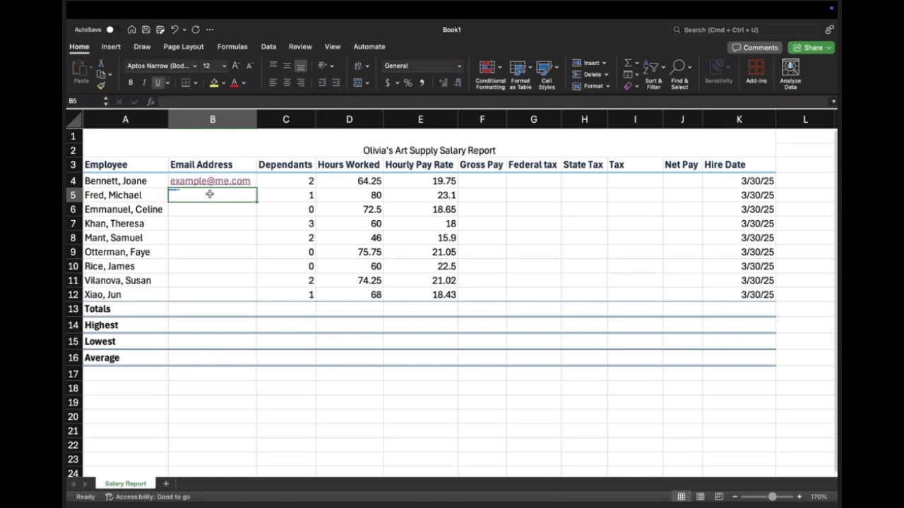
{"action": "type", "text": "example@me.com"}
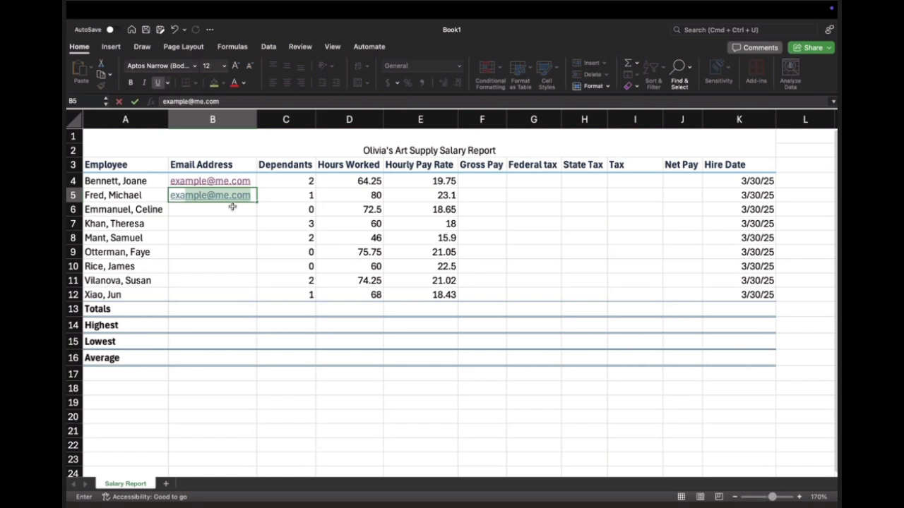
{"action": "key", "text": "Return"}
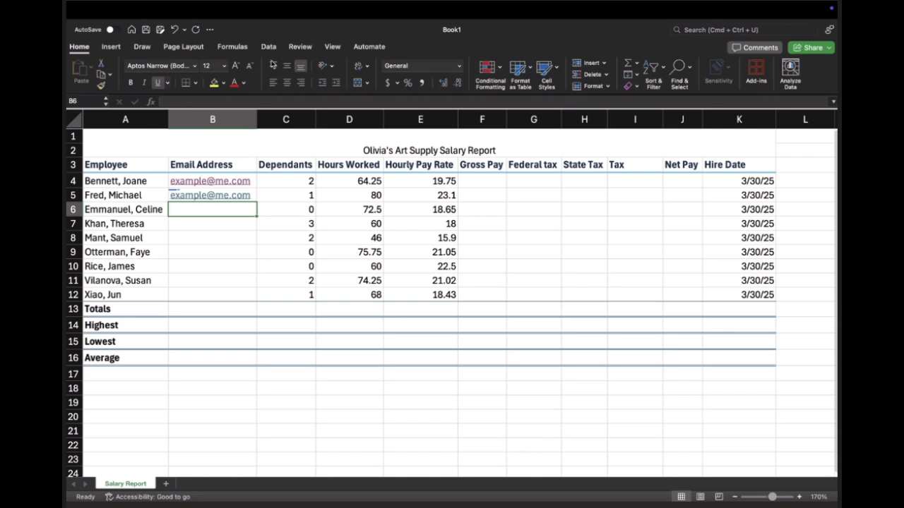
Step: Try to complete the Email Address column from B6 with Flash Fill
{"action": "left_click", "coordinate": [269, 48]}
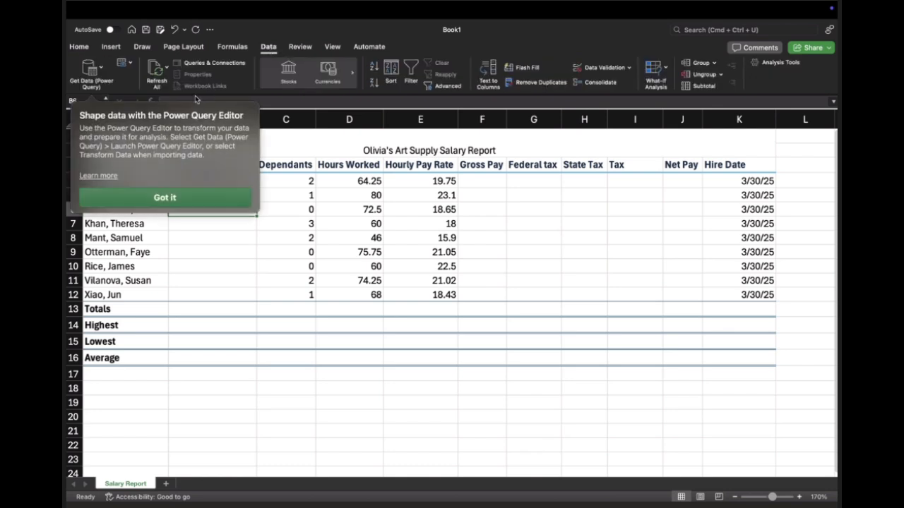
{"action": "left_click", "coordinate": [131, 91]}
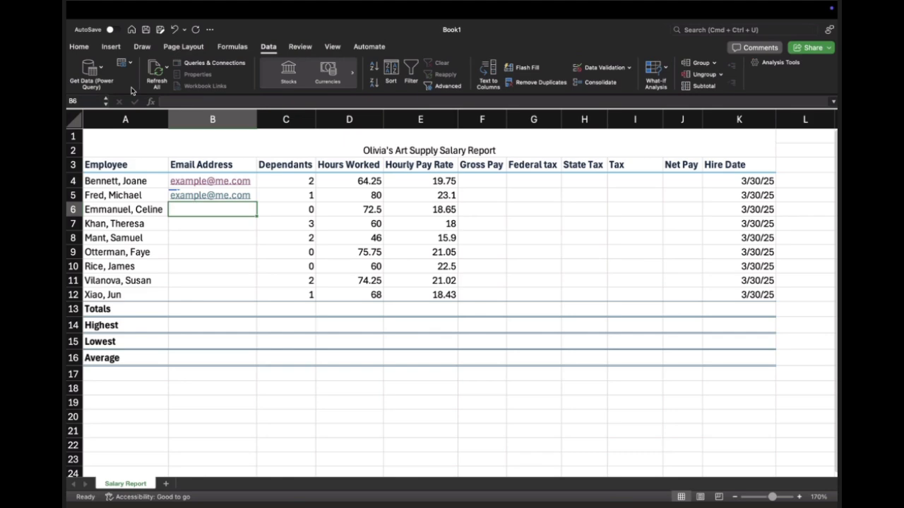
{"action": "left_click", "coordinate": [525, 68]}
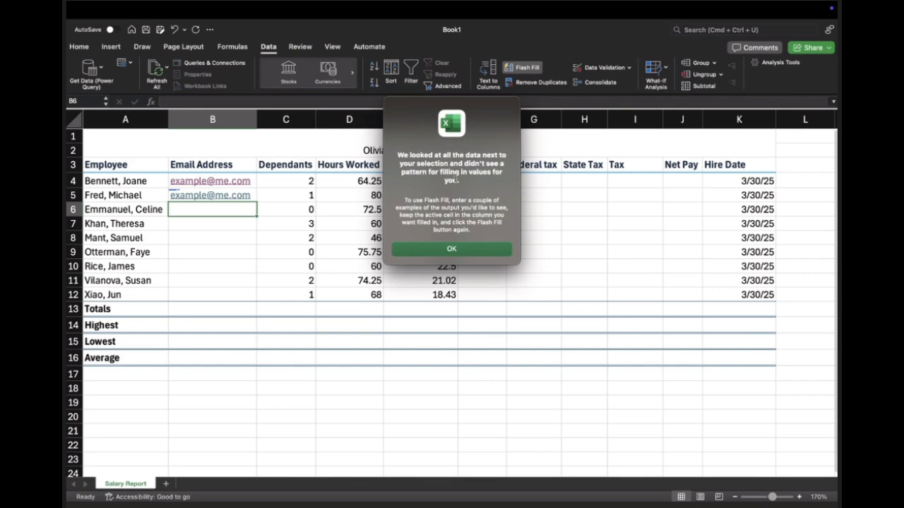
{"action": "left_click", "coordinate": [452, 249]}
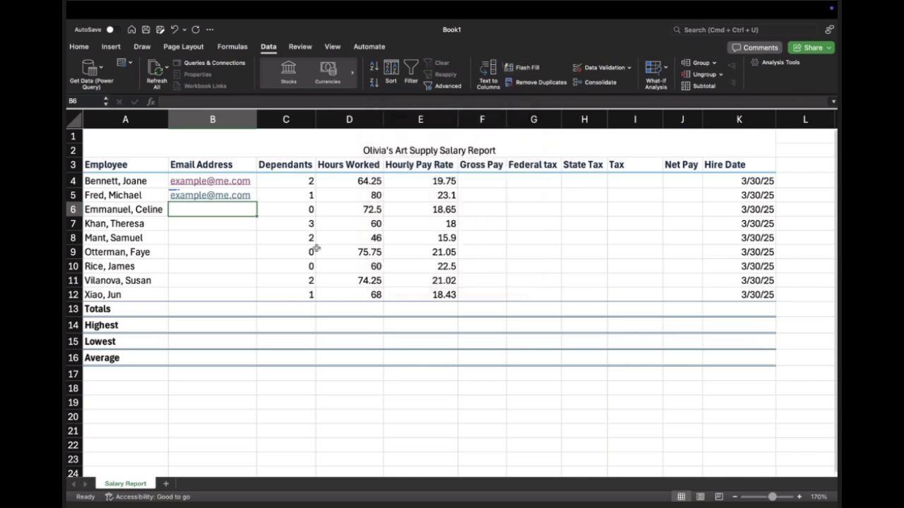
Step: Fill the email address from B5 down through B12
{"action": "left_click", "coordinate": [253, 197]}
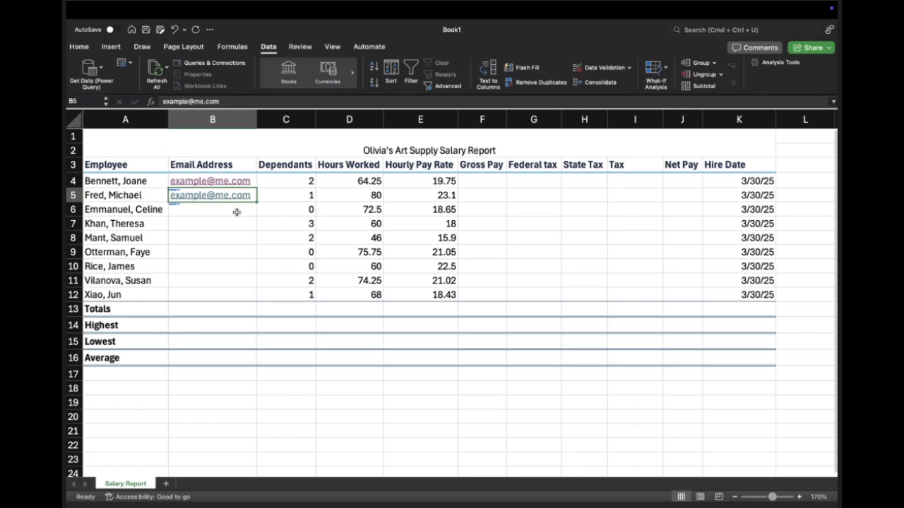
{"action": "left_click", "coordinate": [237, 212]}
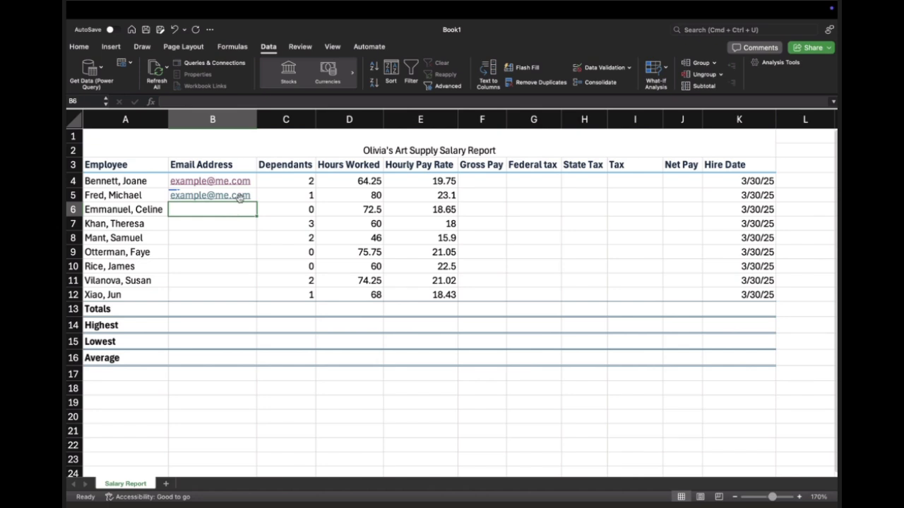
{"action": "left_click_drag", "start_coordinate": [254, 201], "coordinate": [257, 297]}
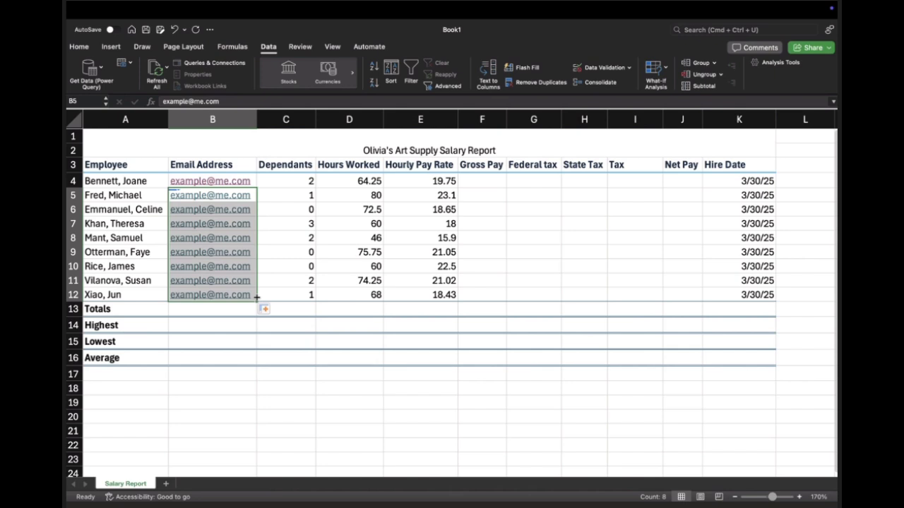
{"action": "left_click", "coordinate": [291, 196]}
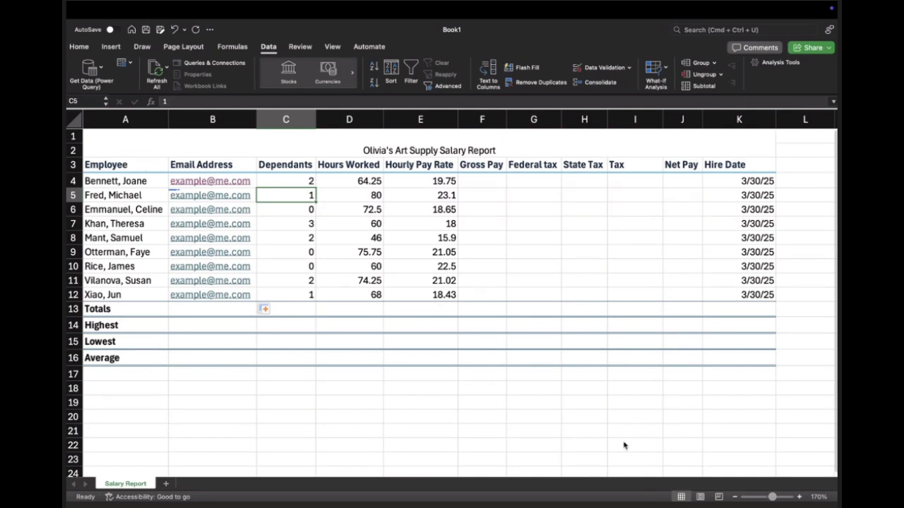
{"action": "key", "text": "ctrl+Left"}
{"action": "key", "text": "ctrl+Right"}
Step: Colour the Salary Report sheet tab with a dark green theme shade
{"action": "right_click", "coordinate": [136, 485]}
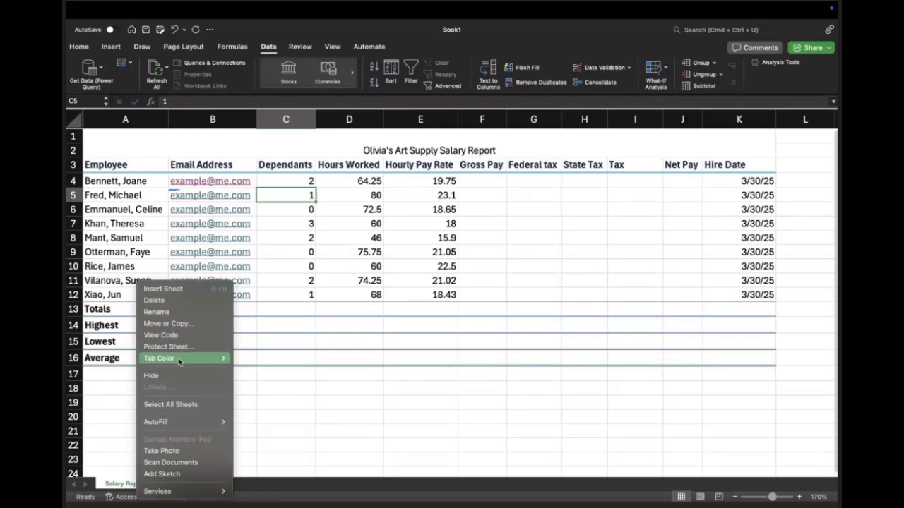
{"action": "mouse_move", "coordinate": [212, 358]}
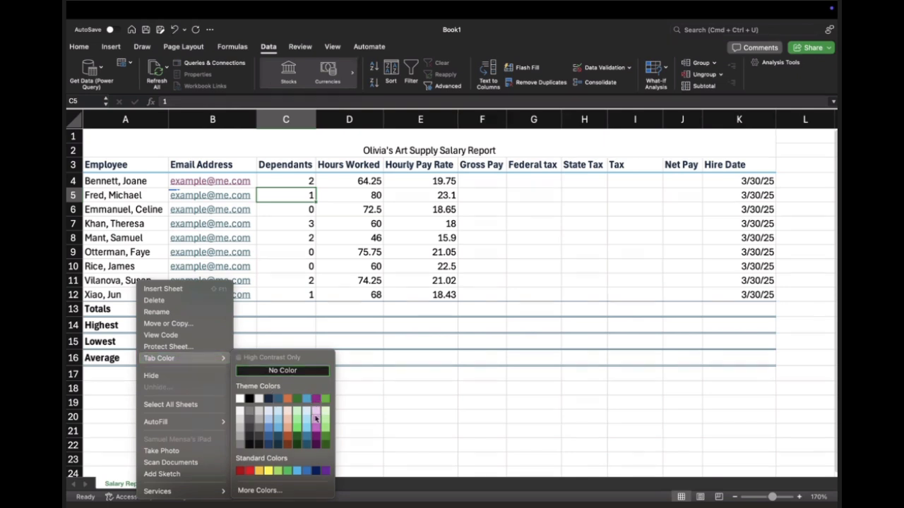
{"action": "left_click", "coordinate": [298, 432]}
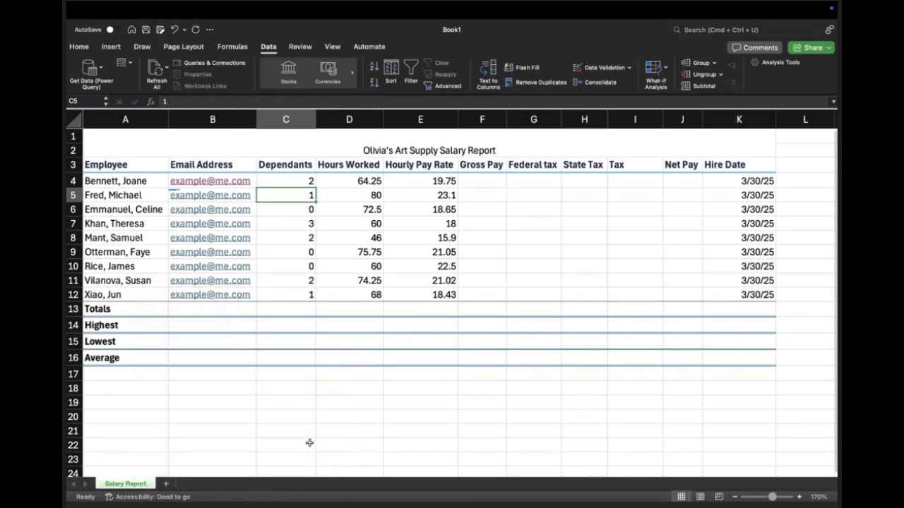
Step: Set the Salary Report sheet tab colour to a dark orange theme shade
{"action": "right_click", "coordinate": [143, 486]}
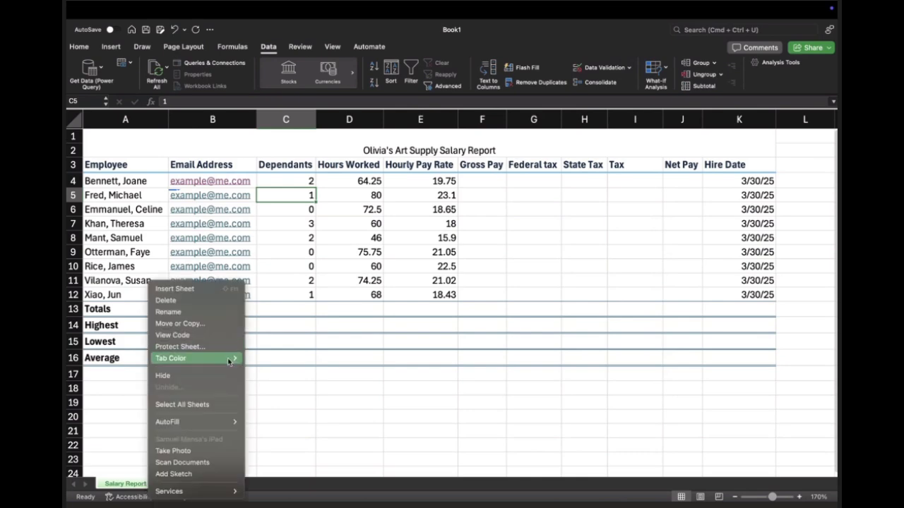
{"action": "mouse_move", "coordinate": [228, 360]}
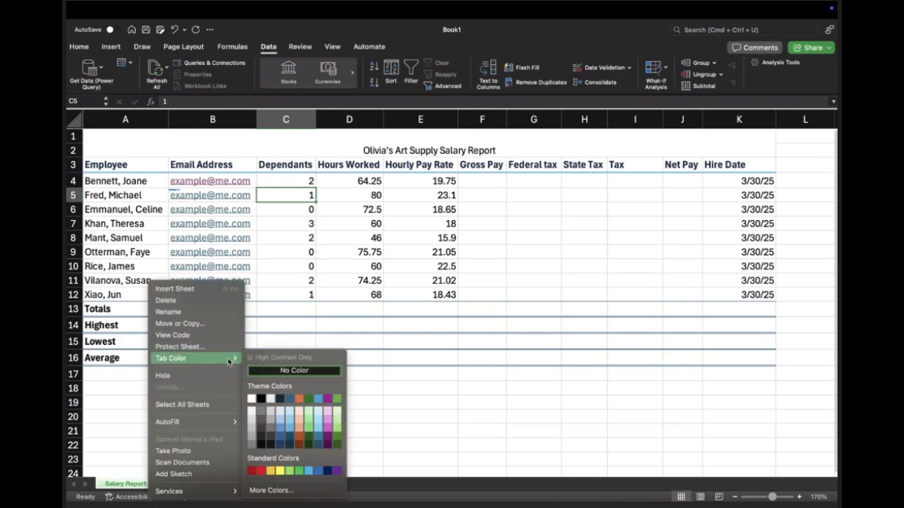
{"action": "left_click", "coordinate": [297, 441]}
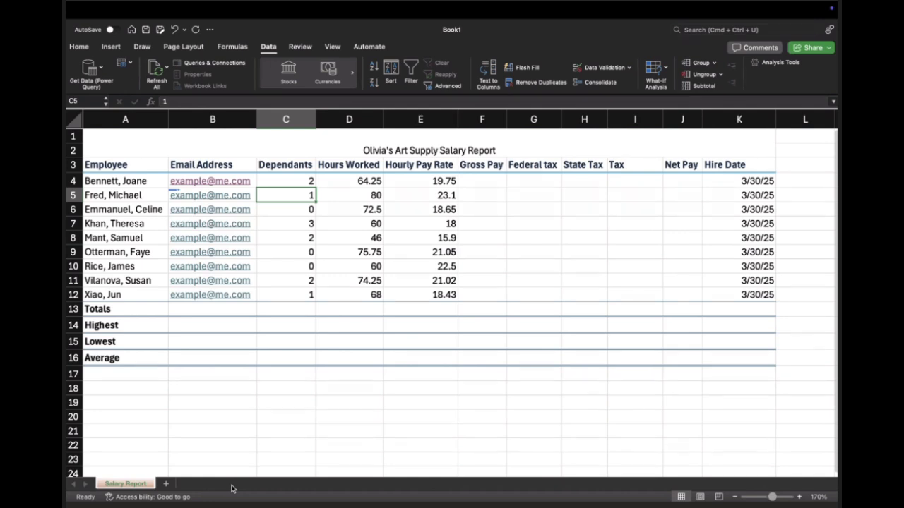
Step: Examine the first employee's Gross Pay, Hourly Pay Rate and Hours Worked cells in row 4
{"action": "left_click", "coordinate": [496, 181]}
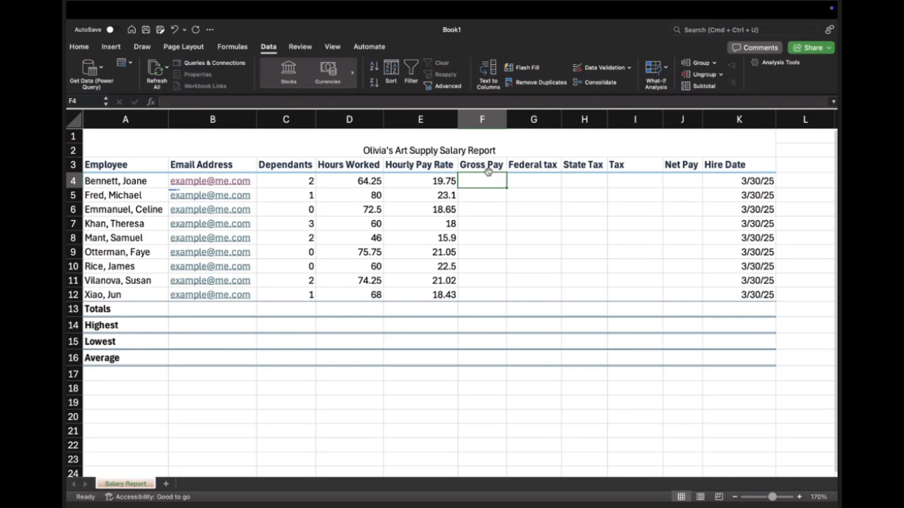
{"action": "left_click", "coordinate": [486, 167]}
{"action": "left_click", "coordinate": [485, 181]}
{"action": "left_click", "coordinate": [418, 182]}
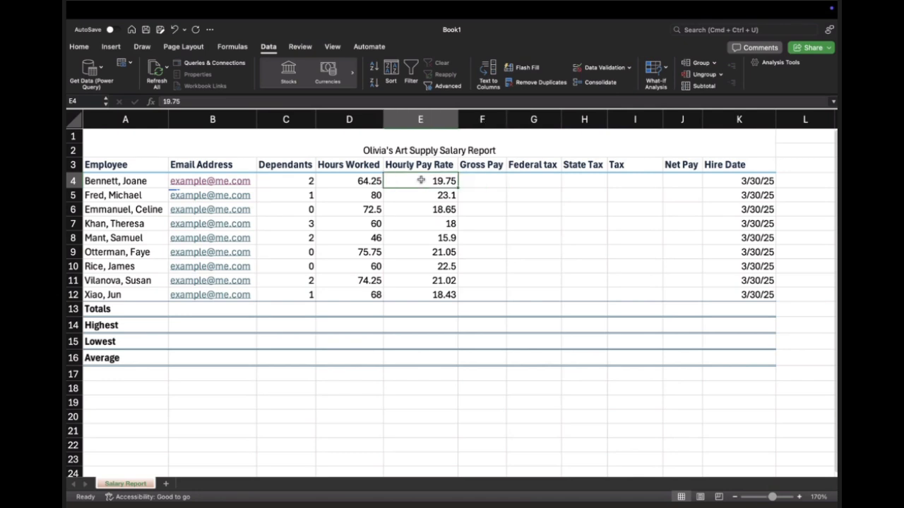
{"action": "left_click", "coordinate": [358, 181]}
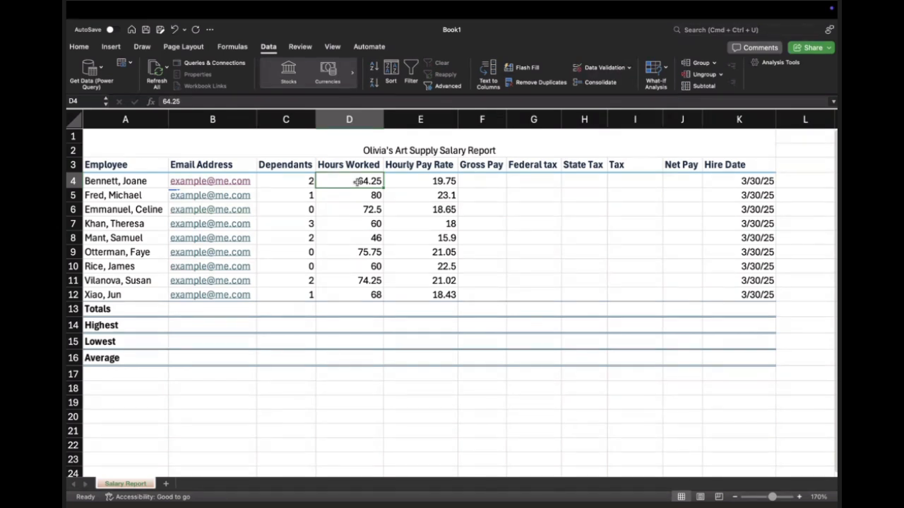
{"action": "left_click", "coordinate": [441, 182]}
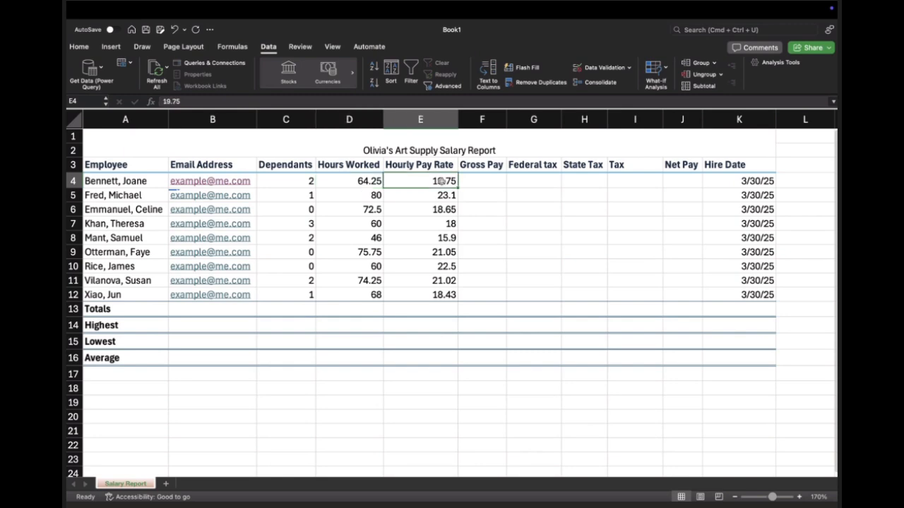
Step: Calculate the first employee's gross pay in F4 with the formula =D4*E4
{"action": "left_click", "coordinate": [489, 185]}
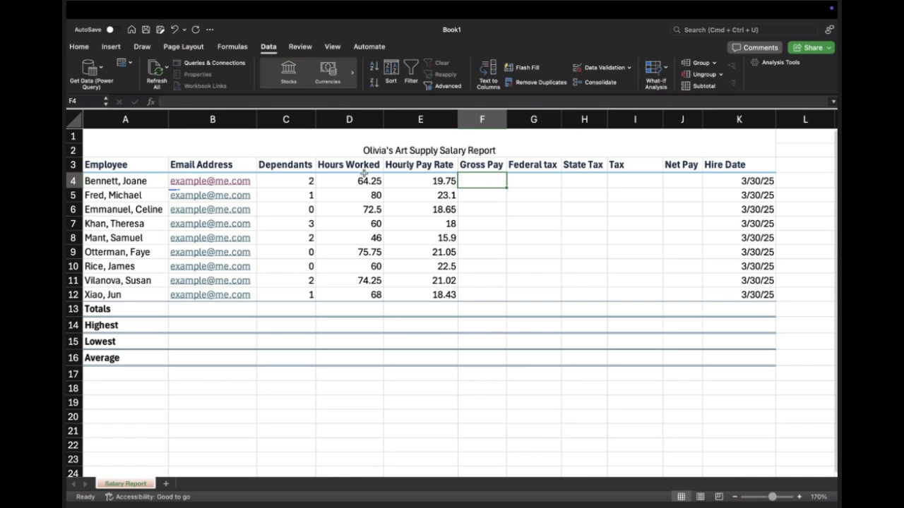
{"action": "type", "text": "="}
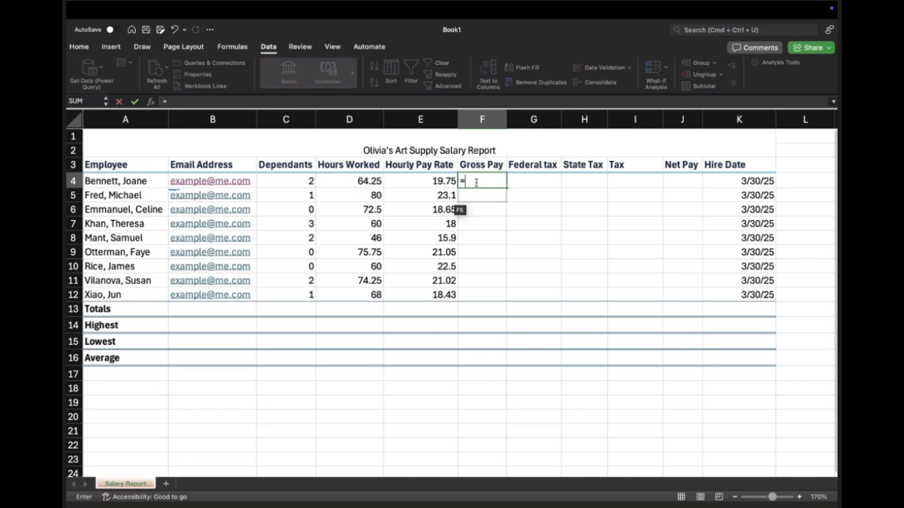
{"action": "type", "text": "D4"}
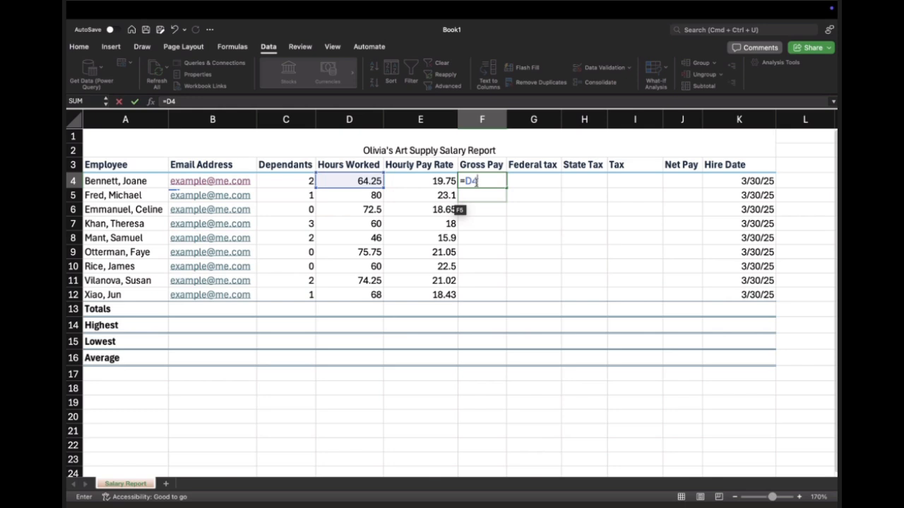
{"action": "type", "text": "*"}
{"action": "type", "text": "E4"}
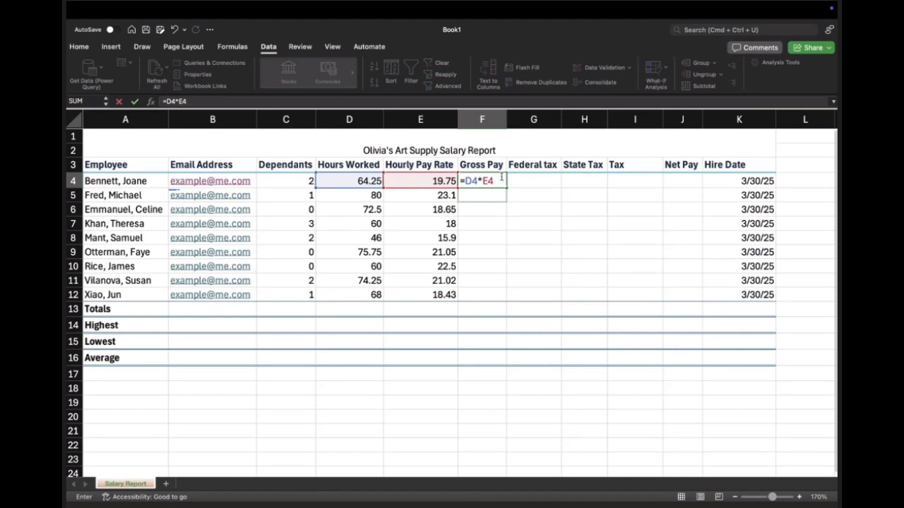
{"action": "key", "text": "Return"}
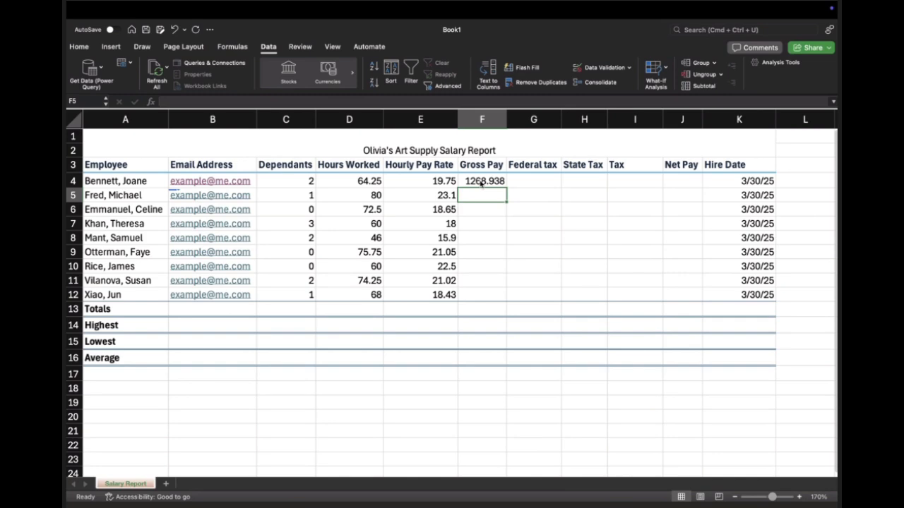
Step: Apply the Currency number format to the whole Gross Pay column F
{"action": "left_click", "coordinate": [482, 182]}
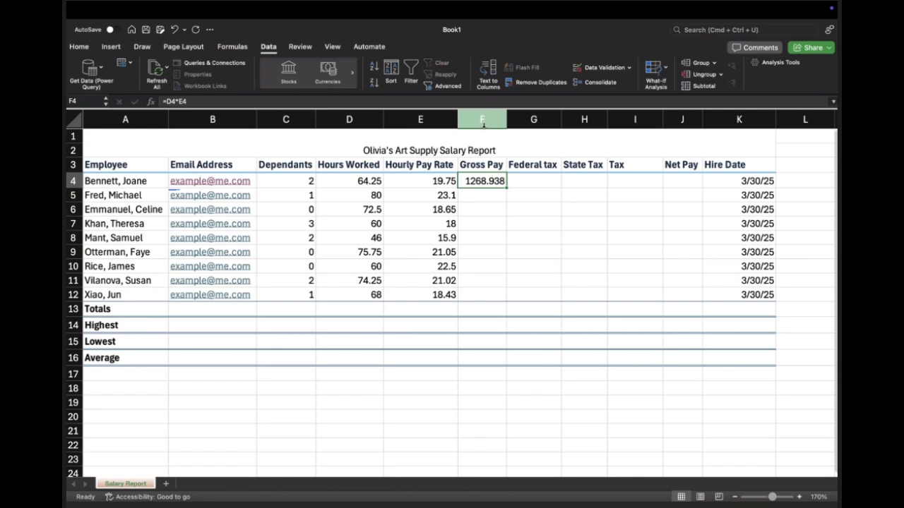
{"action": "left_click", "coordinate": [483, 121]}
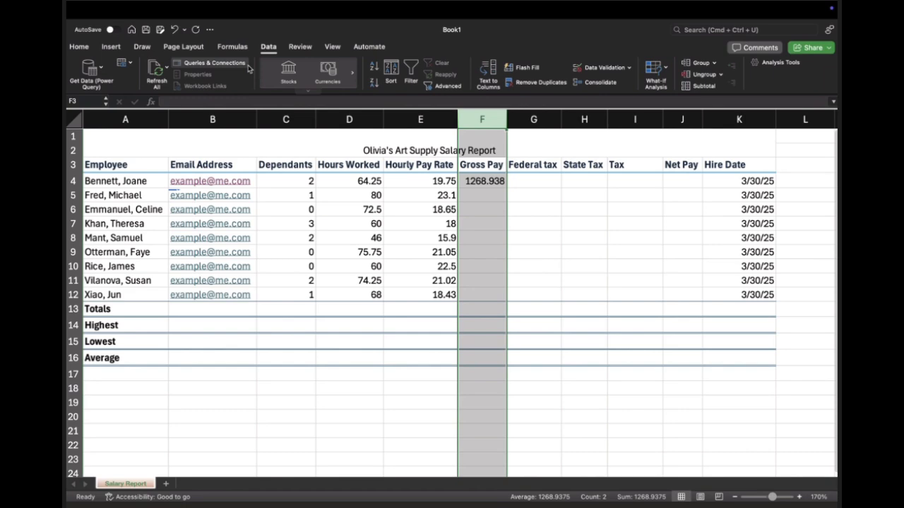
{"action": "left_click", "coordinate": [183, 47]}
{"action": "left_click", "coordinate": [111, 47]}
{"action": "left_click", "coordinate": [79, 46]}
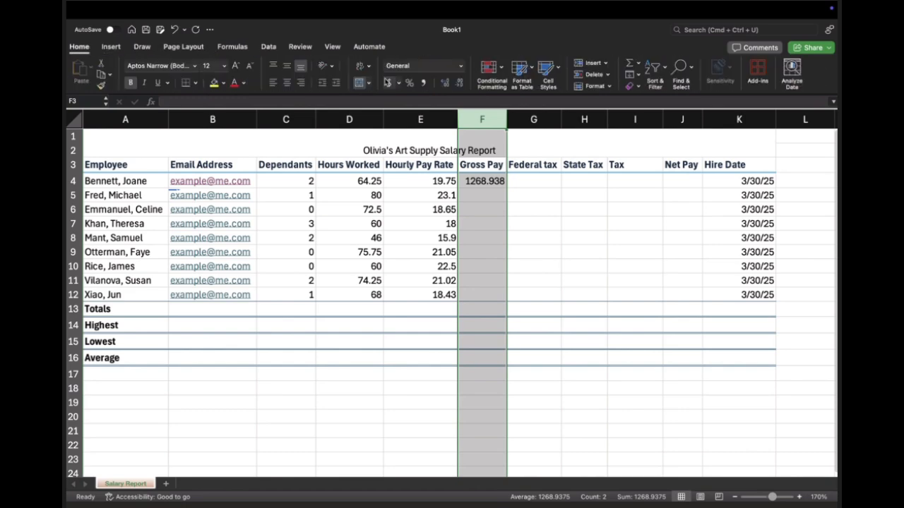
{"action": "left_click", "coordinate": [460, 65]}
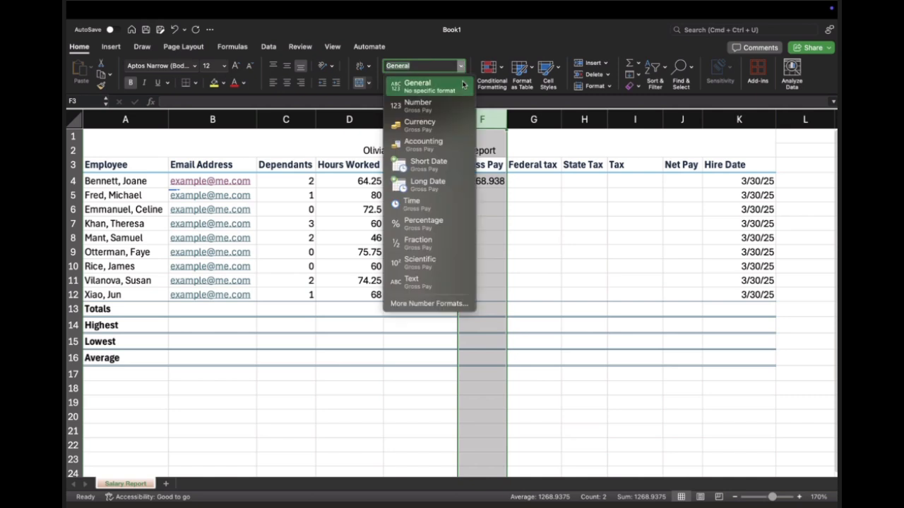
{"action": "left_click", "coordinate": [456, 125]}
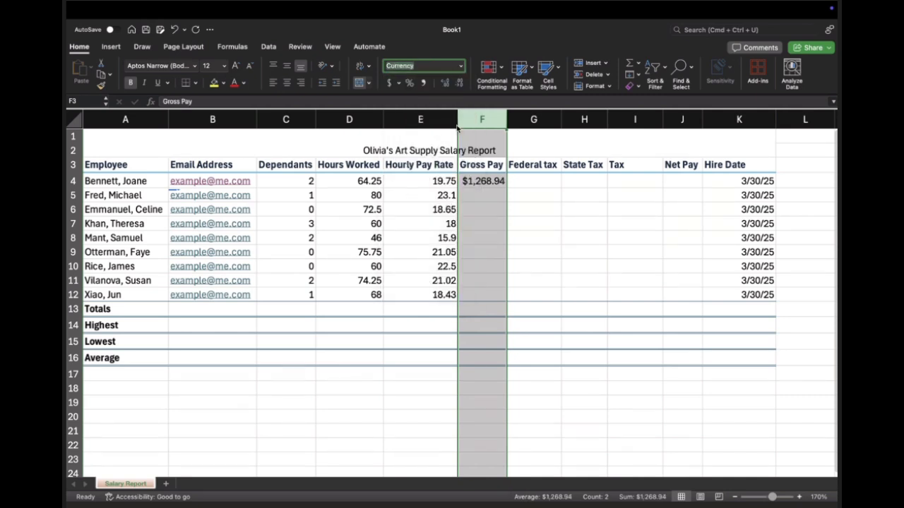
Step: Change the Gross Pay column to the Accounting format with GHS as its currency symbol
{"action": "left_click", "coordinate": [399, 83]}
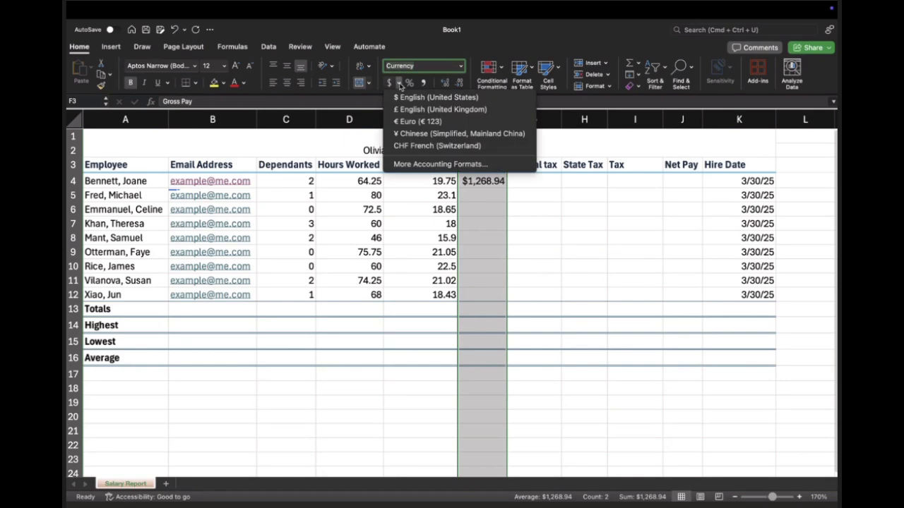
{"action": "left_click", "coordinate": [425, 163]}
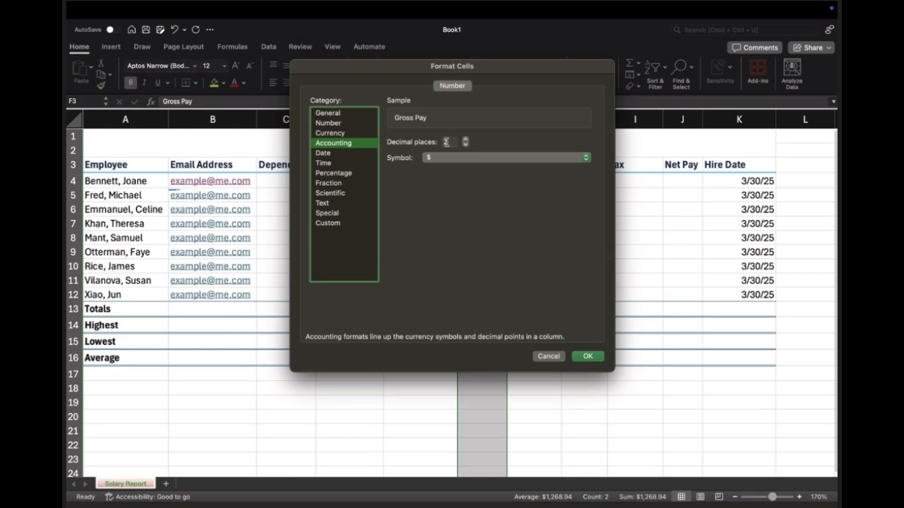
{"action": "left_click", "coordinate": [489, 157]}
{"action": "scroll", "coordinate": [535, 161], "scroll_direction": "down", "scroll_amount": 10}
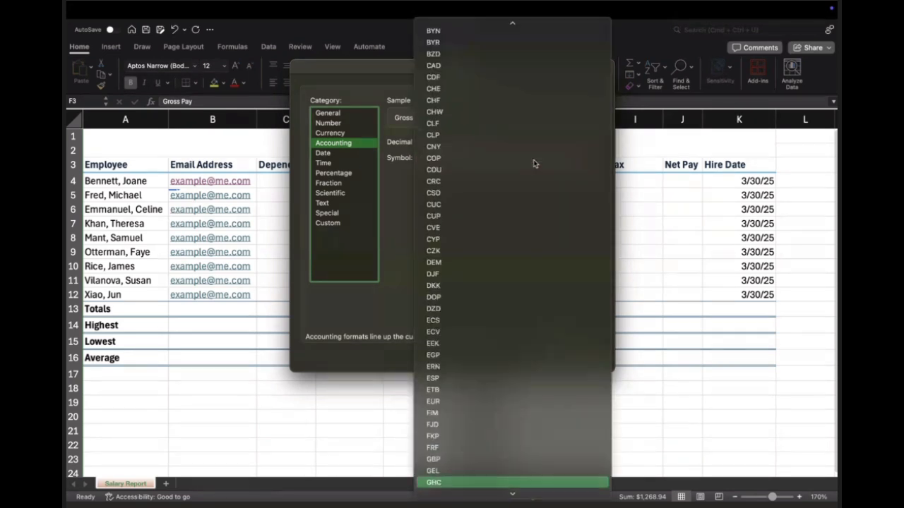
{"action": "scroll", "coordinate": [481, 467], "scroll_direction": "down", "scroll_amount": 2}
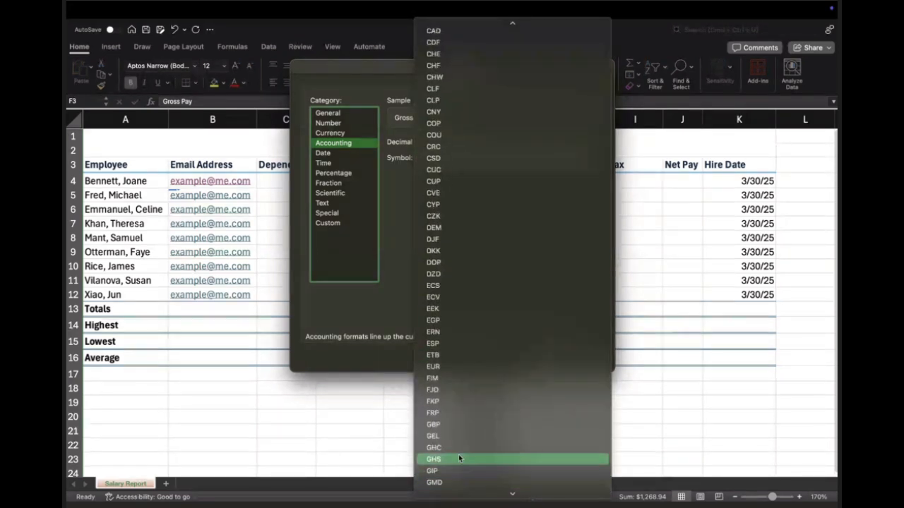
{"action": "left_click", "coordinate": [455, 459]}
{"action": "left_click", "coordinate": [585, 356]}
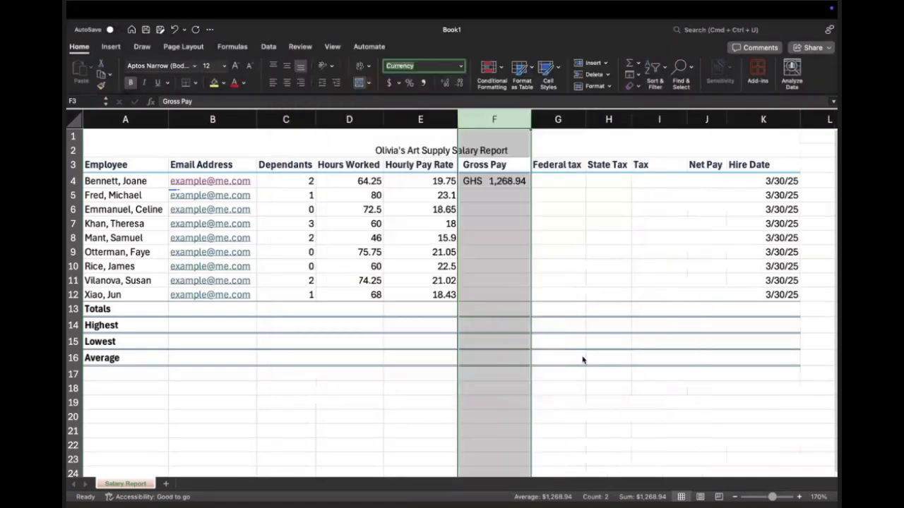
Step: Fill the gross pay formula from F4 down through F12 and check the formulas in F4 and F5
{"action": "left_click", "coordinate": [512, 183]}
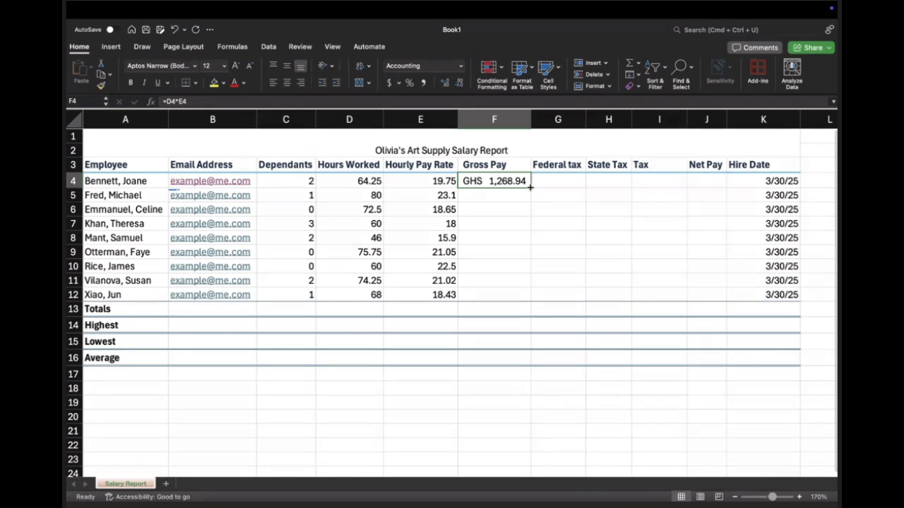
{"action": "left_click_drag", "start_coordinate": [530, 187], "coordinate": [525, 300]}
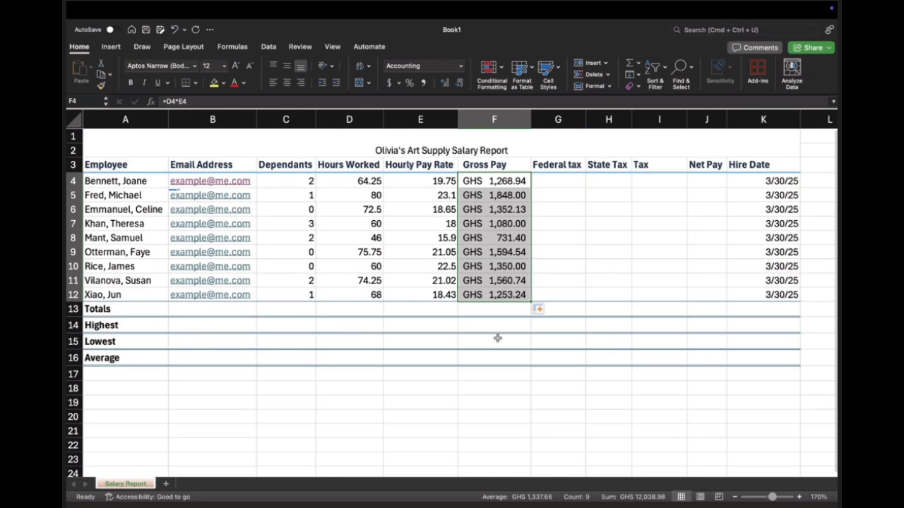
{"action": "left_click", "coordinate": [498, 196]}
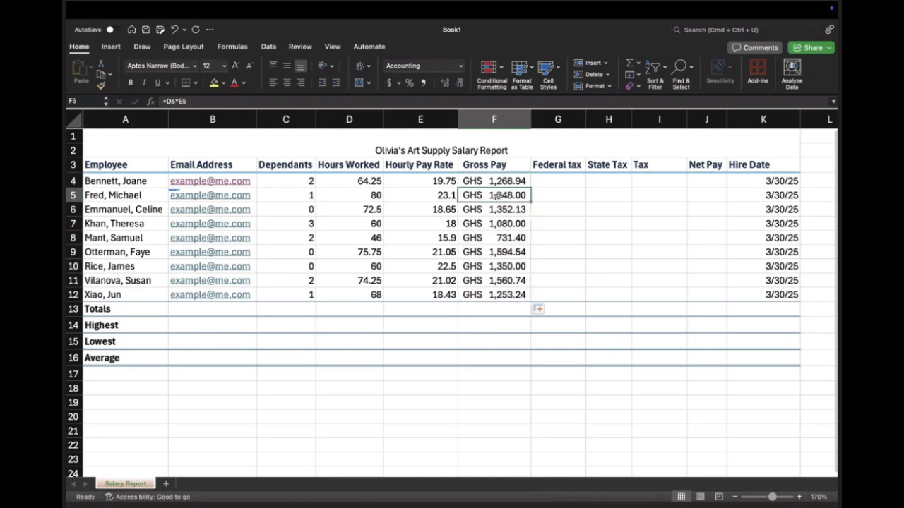
{"action": "left_click", "coordinate": [498, 180]}
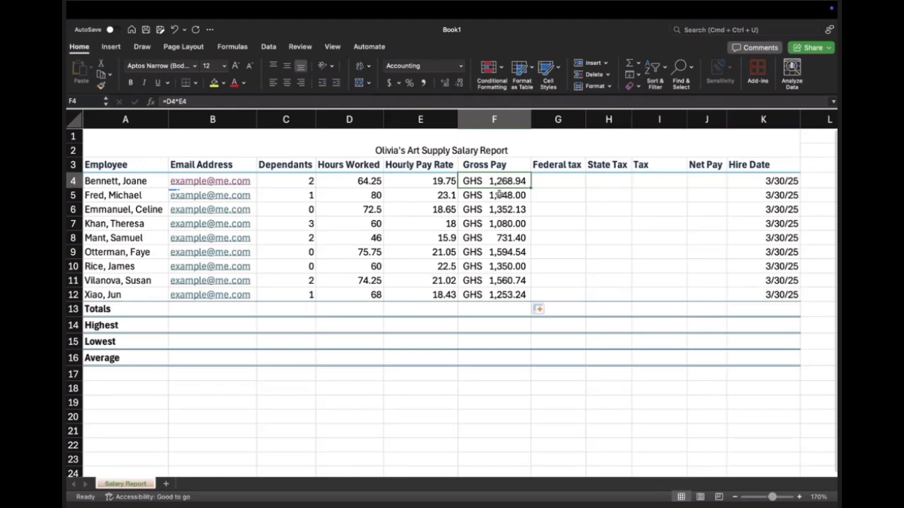
{"action": "left_click", "coordinate": [498, 195]}
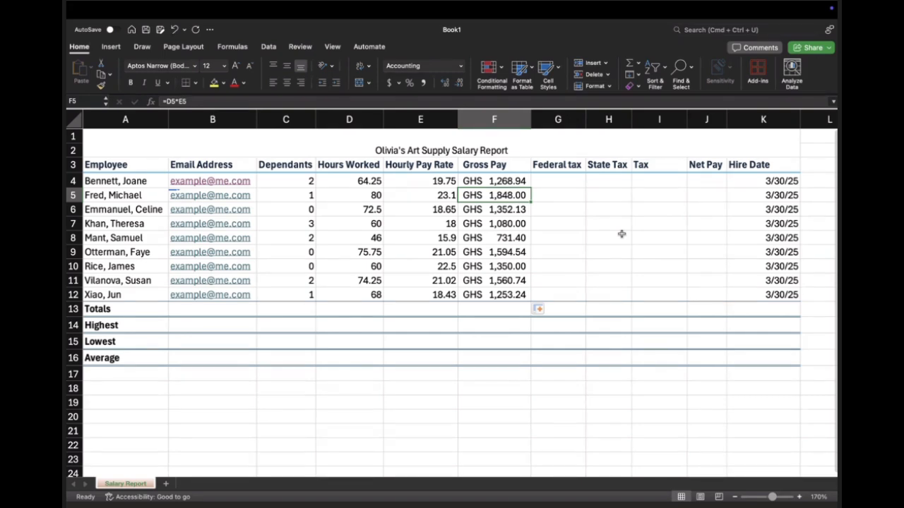
{"action": "left_click", "coordinate": [574, 178]}
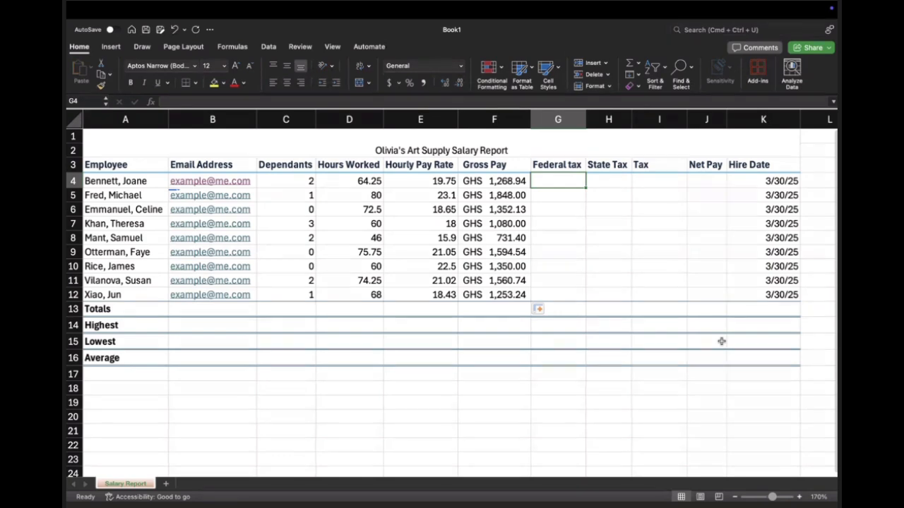
{"action": "key", "text": "Left"}
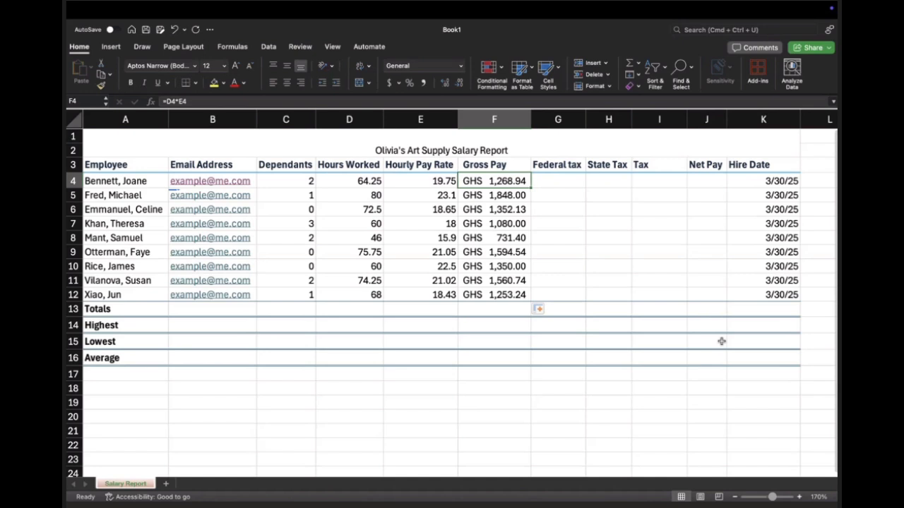
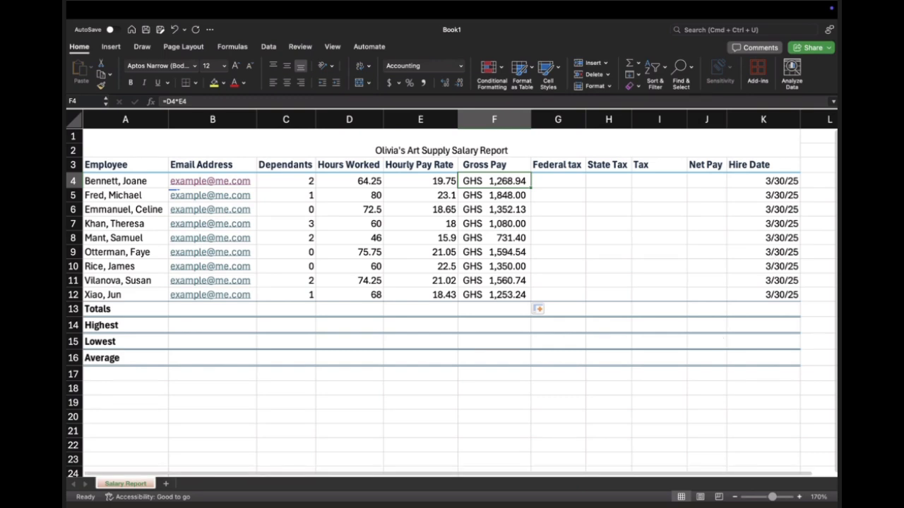
{"action": "left_click", "coordinate": [558, 164]}
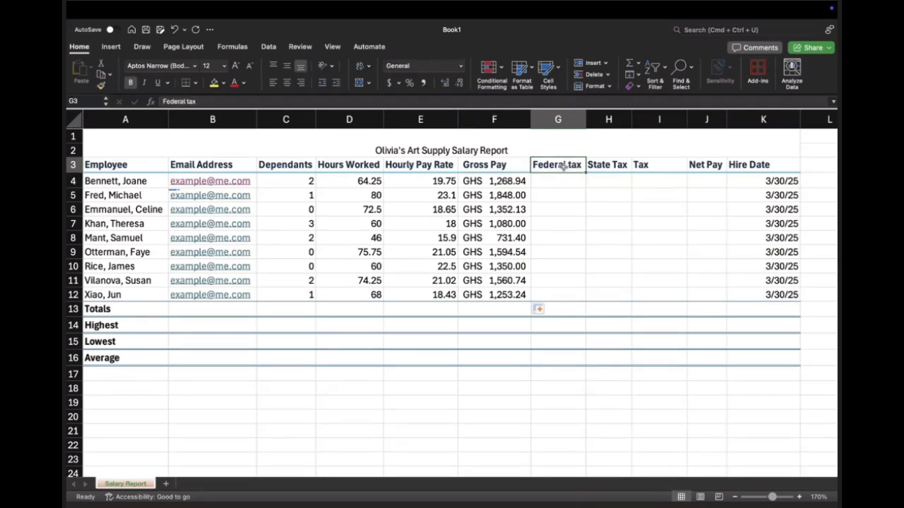
{"action": "left_click", "coordinate": [604, 164]}
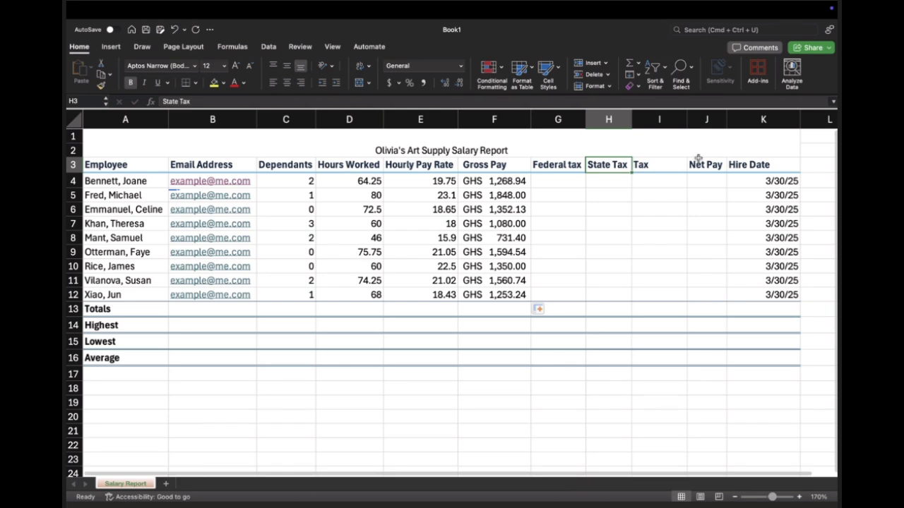
{"action": "left_click", "coordinate": [546, 179]}
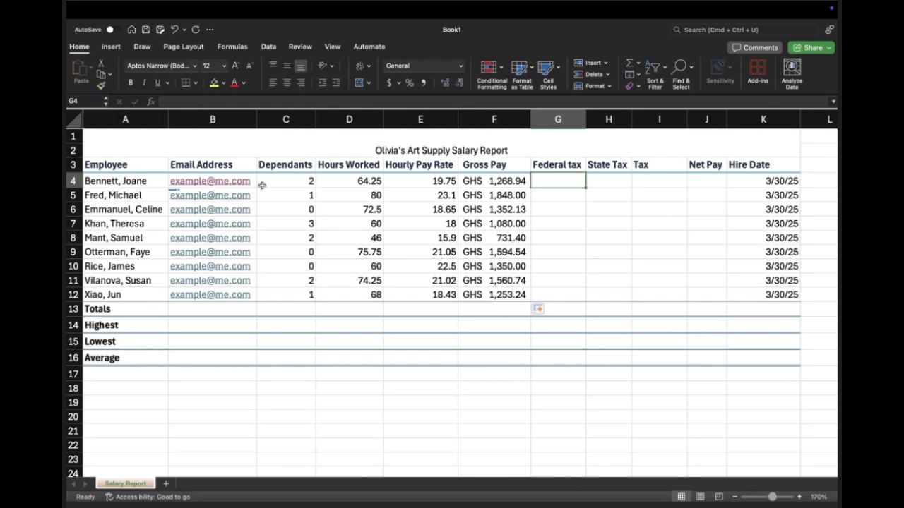
{"action": "left_click", "coordinate": [557, 192]}
{"action": "left_click", "coordinate": [569, 179]}
Step: Add the label FEDERAL TAX RATE in A18 below the summary rows and enter 20 beside it in B18
{"action": "left_click", "coordinate": [134, 373]}
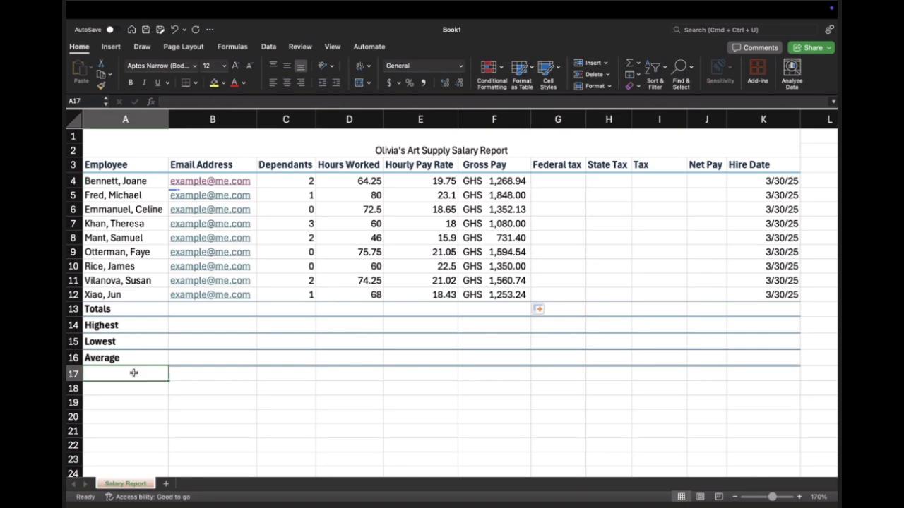
{"action": "left_click", "coordinate": [120, 393]}
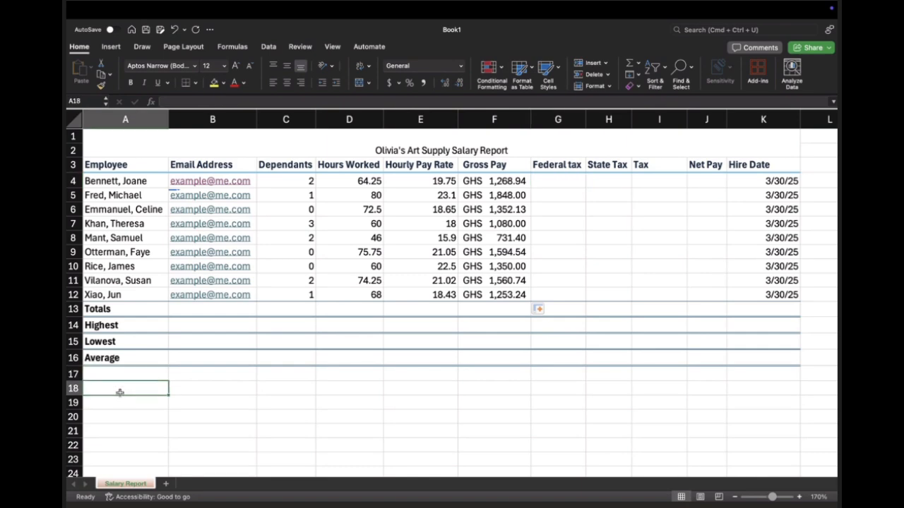
{"action": "type", "text": "FE"}
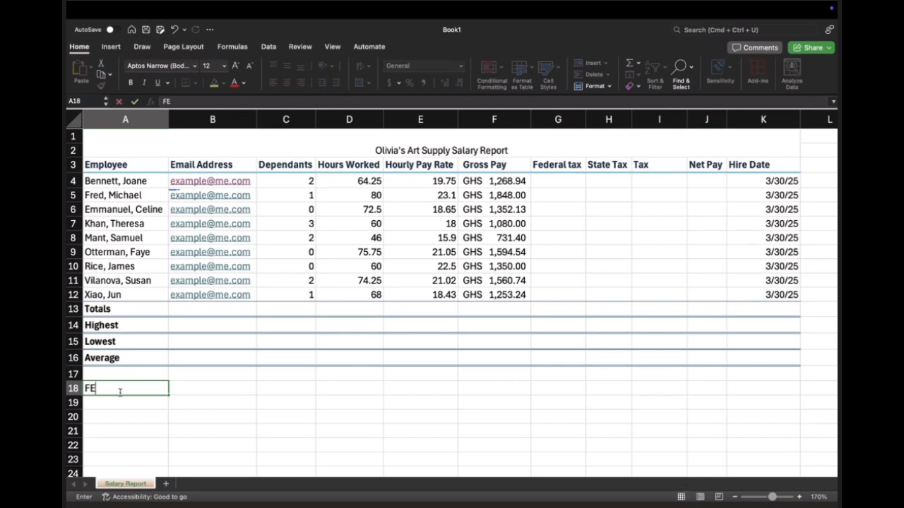
{"action": "type", "text": "DERAL TAX RATE"}
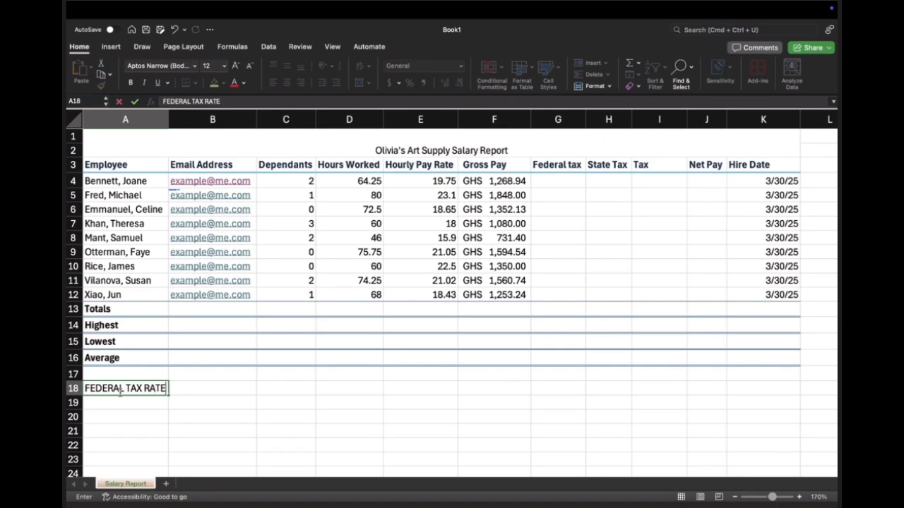
{"action": "key", "text": "Tab"}
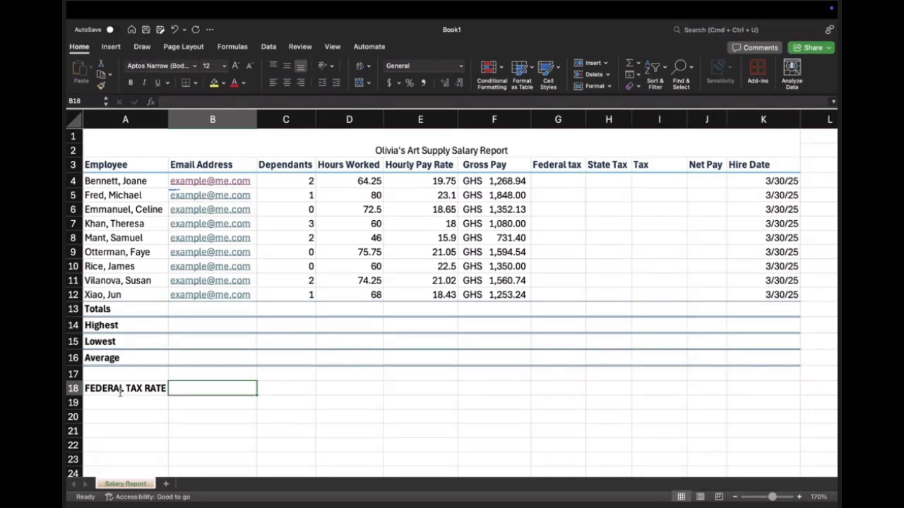
{"action": "type", "text": "20"}
{"action": "left_click", "coordinate": [121, 396]}
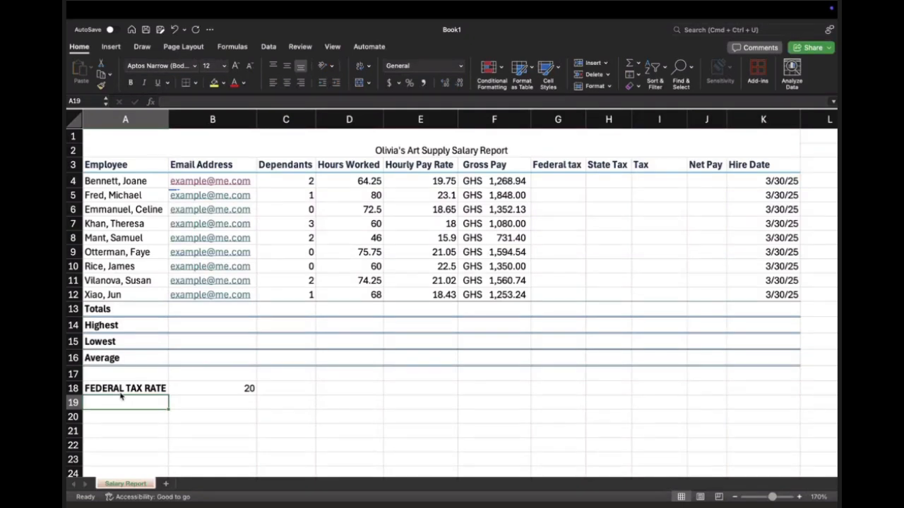
Step: Add the label STATE TAX RATE in A19 and enter 10 beside it in B19
{"action": "left_click", "coordinate": [295, 182]}
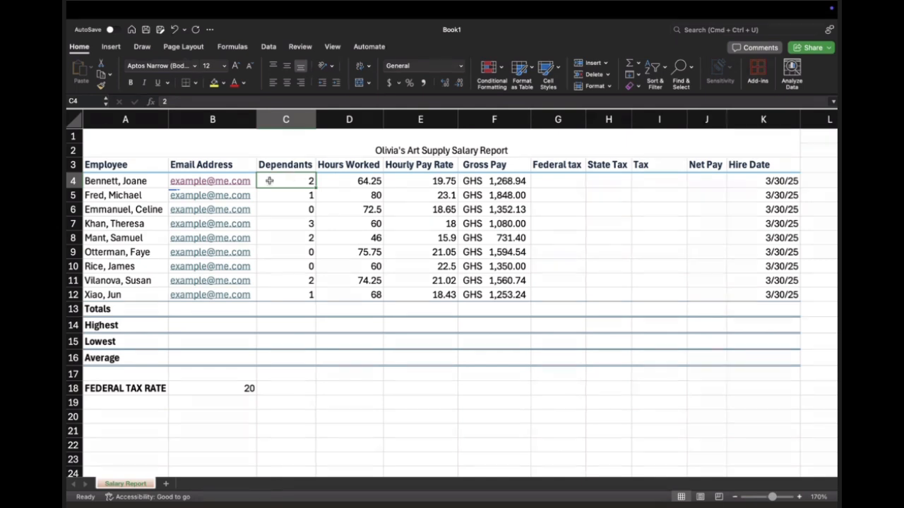
{"action": "left_click", "coordinate": [131, 401]}
{"action": "type", "text": "STATE TAX"}
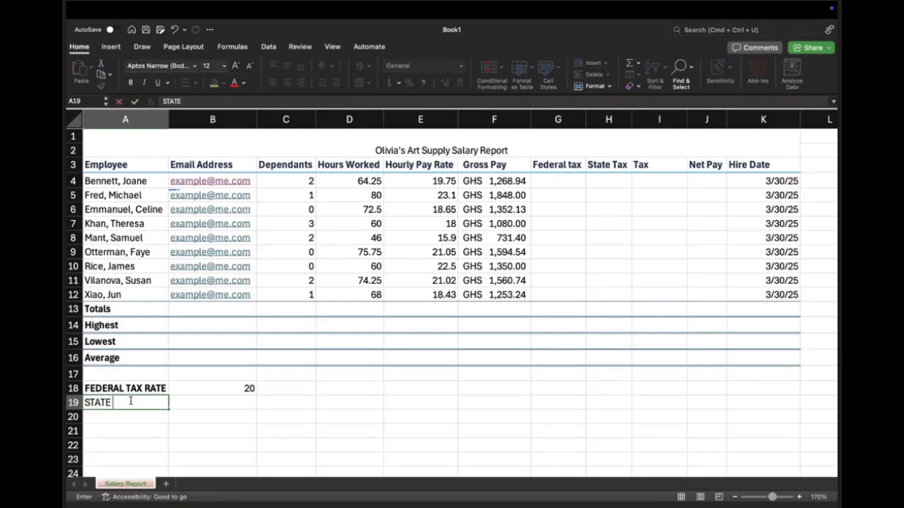
{"action": "type", "text": " RATE"}
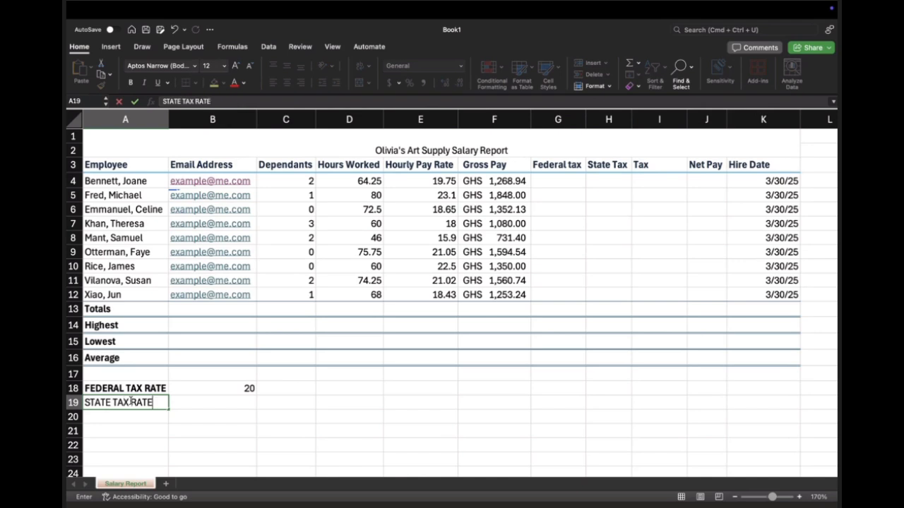
{"action": "key", "text": "Tab"}
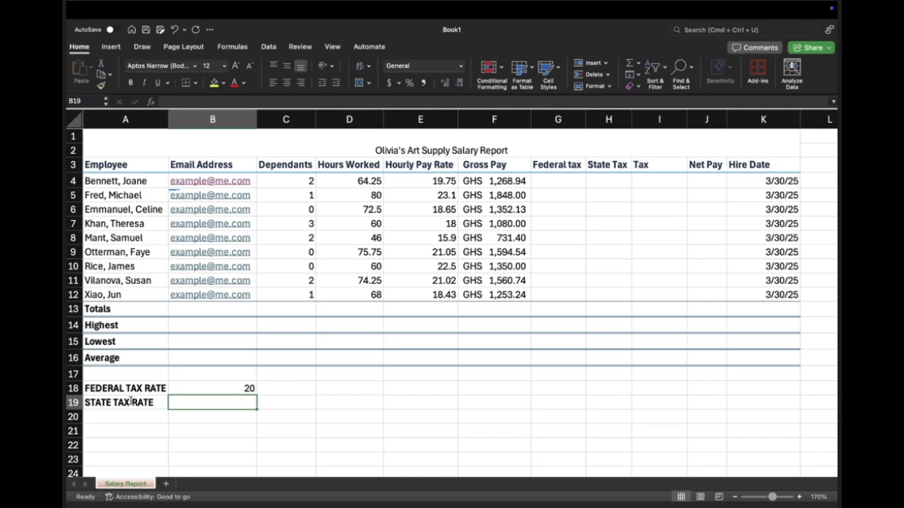
{"action": "type", "text": "10"}
{"action": "left_click", "coordinate": [284, 403]}
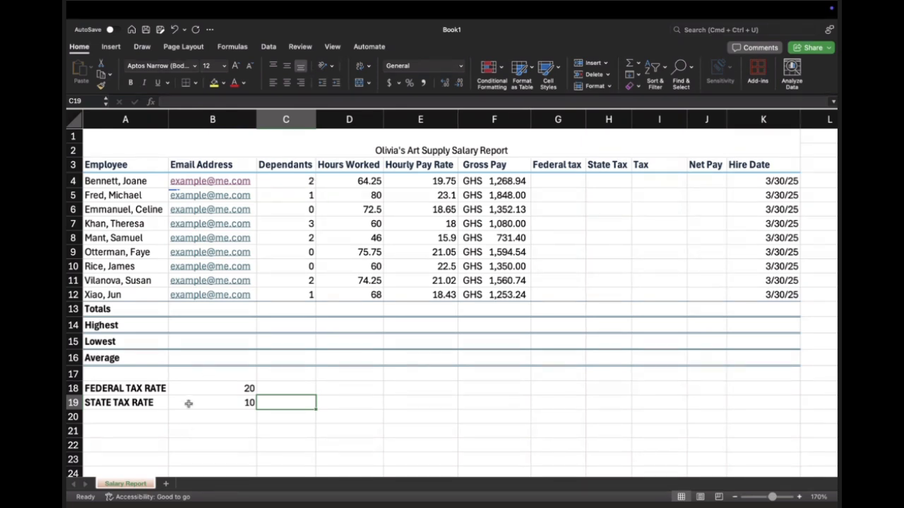
Step: Calculate the first employee's federal tax in G4 with the formula =F4*B18
{"action": "left_click", "coordinate": [573, 183]}
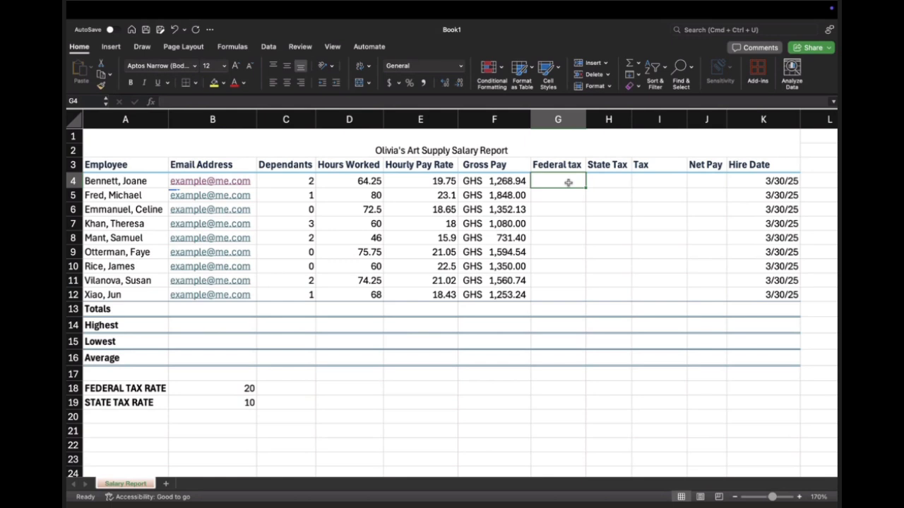
{"action": "type", "text": "="}
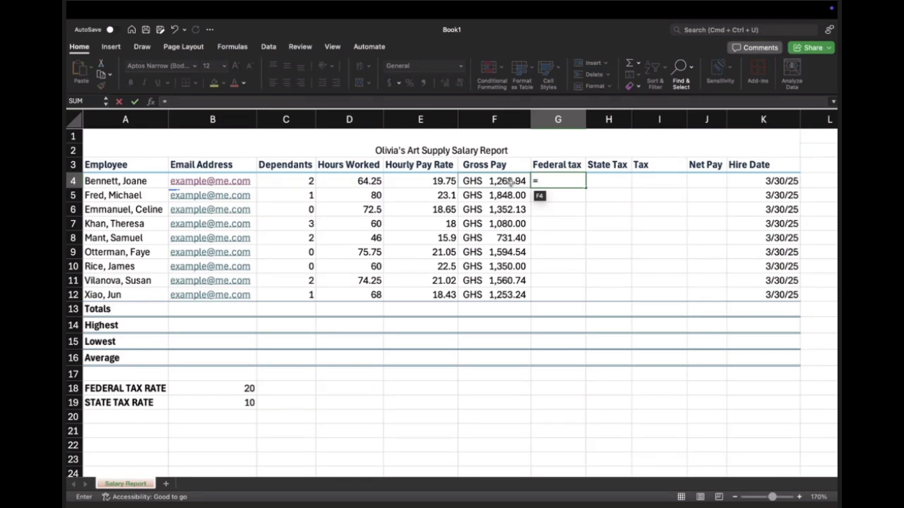
{"action": "type", "text": "F4"}
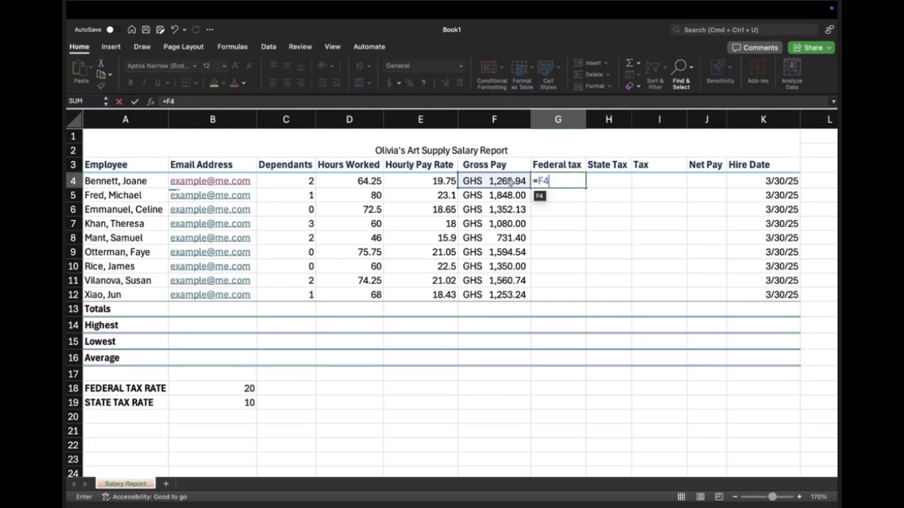
{"action": "type", "text": "*"}
{"action": "left_click", "coordinate": [212, 388]}
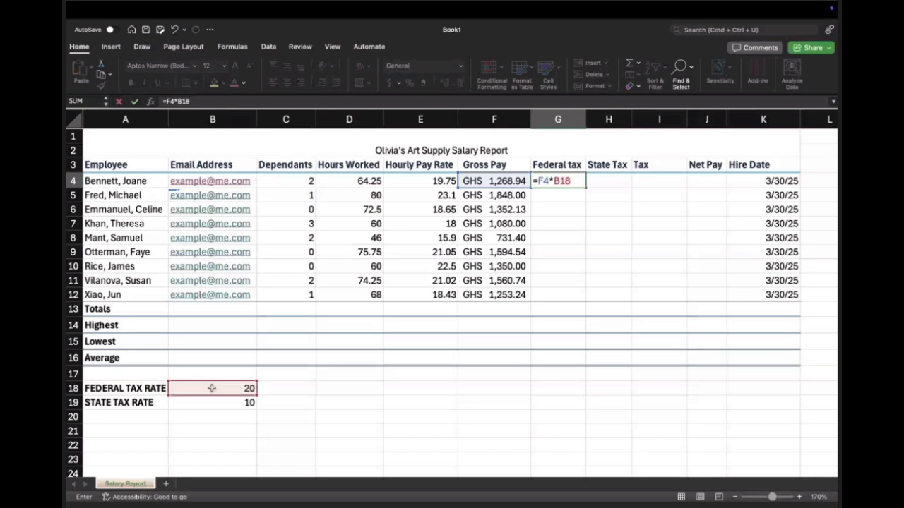
{"action": "key", "text": "Return"}
Step: Edit the federal tax formula in G4 to treat the rate as a percentage: =F4*(B18/100)
{"action": "left_click", "coordinate": [569, 181]}
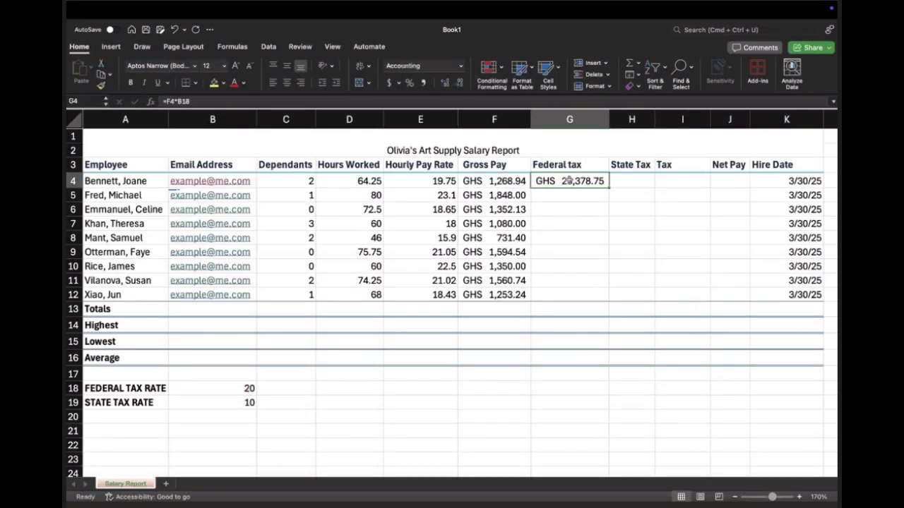
{"action": "double_click", "coordinate": [580, 182]}
{"action": "left_click", "coordinate": [554, 180]}
{"action": "type", "text": "("}
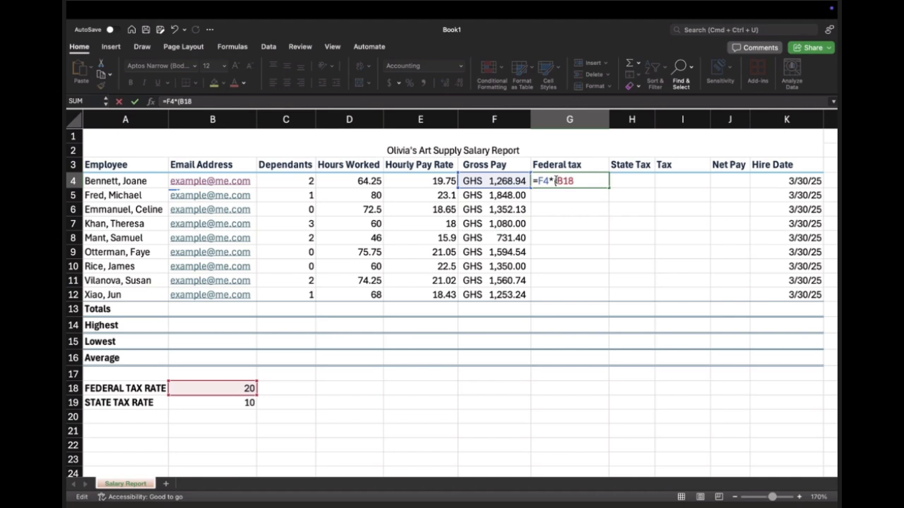
{"action": "left_click", "coordinate": [581, 181]}
{"action": "type", "text": "/100)"}
{"action": "key", "text": "Return"}
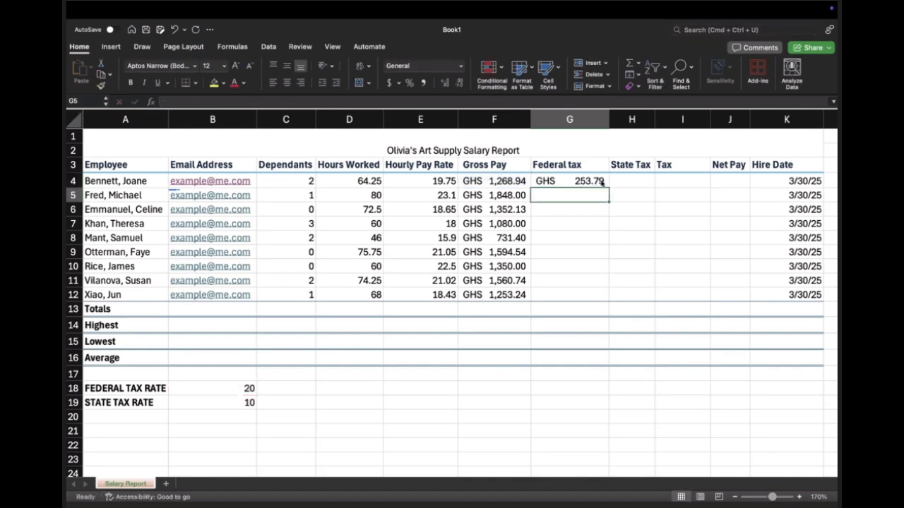
Step: Fill the federal tax formula from G4 down through G12 for the remaining employees
{"action": "left_click", "coordinate": [593, 182]}
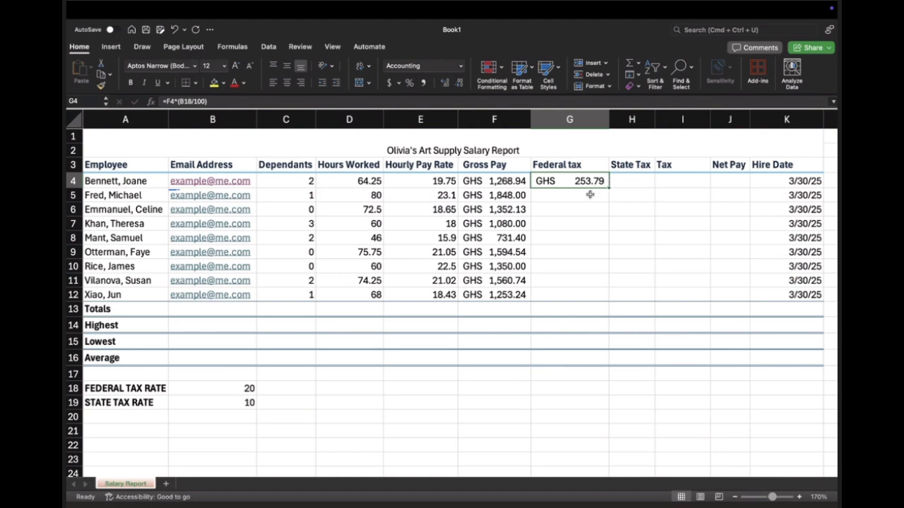
{"action": "left_click", "coordinate": [590, 195]}
{"action": "left_click", "coordinate": [594, 181]}
{"action": "left_click_drag", "start_coordinate": [607, 185], "coordinate": [607, 305]}
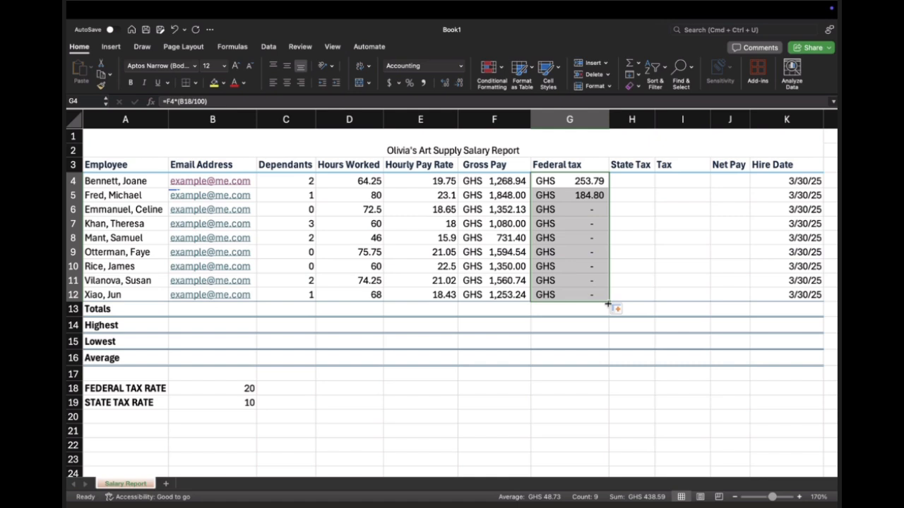
Step: Examine the filled federal tax formulas in G4 through G7 to check which rate cell each one references
{"action": "left_click", "coordinate": [587, 181]}
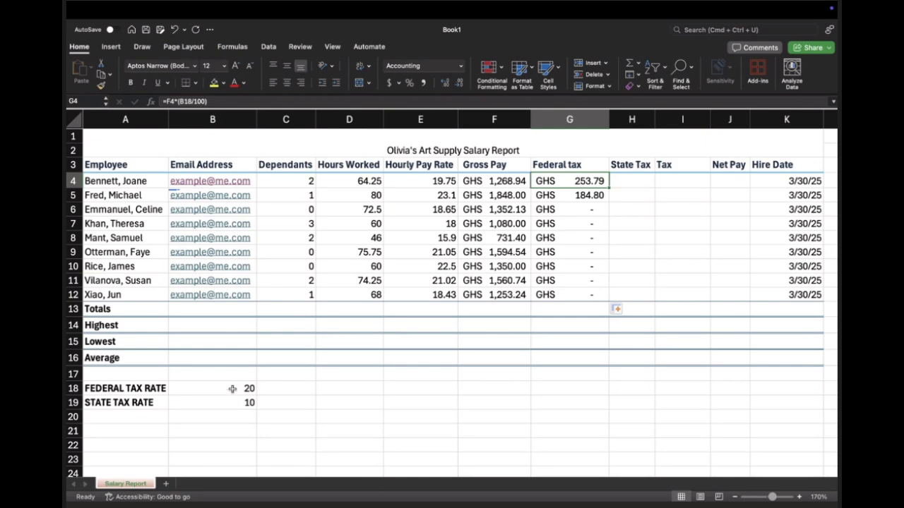
{"action": "left_click", "coordinate": [565, 195]}
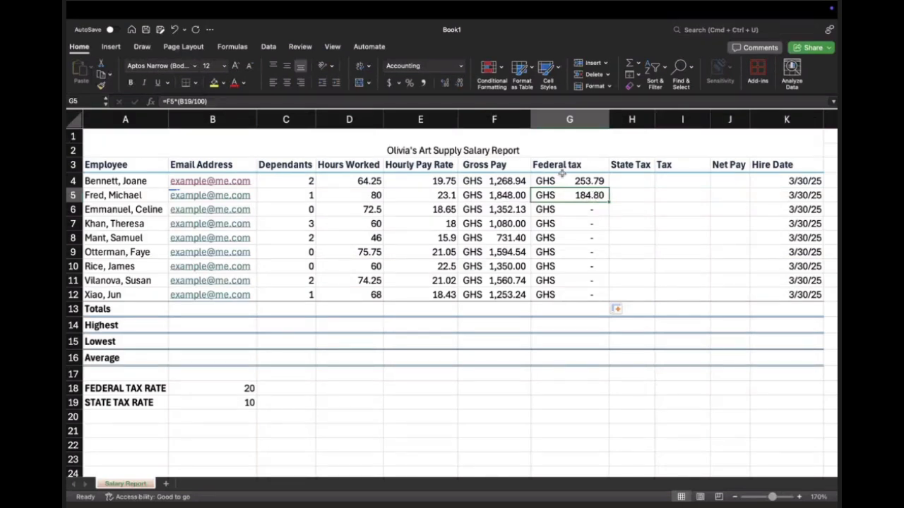
{"action": "left_click", "coordinate": [563, 209]}
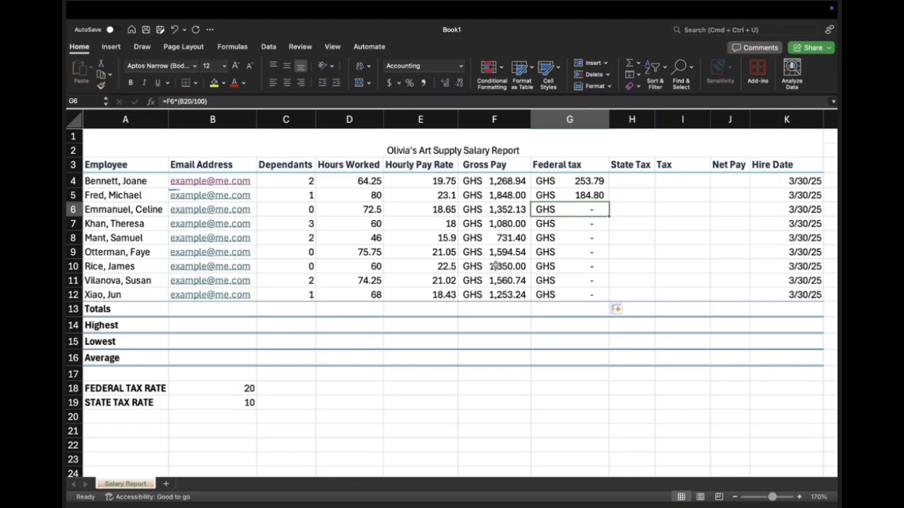
{"action": "left_click", "coordinate": [584, 185]}
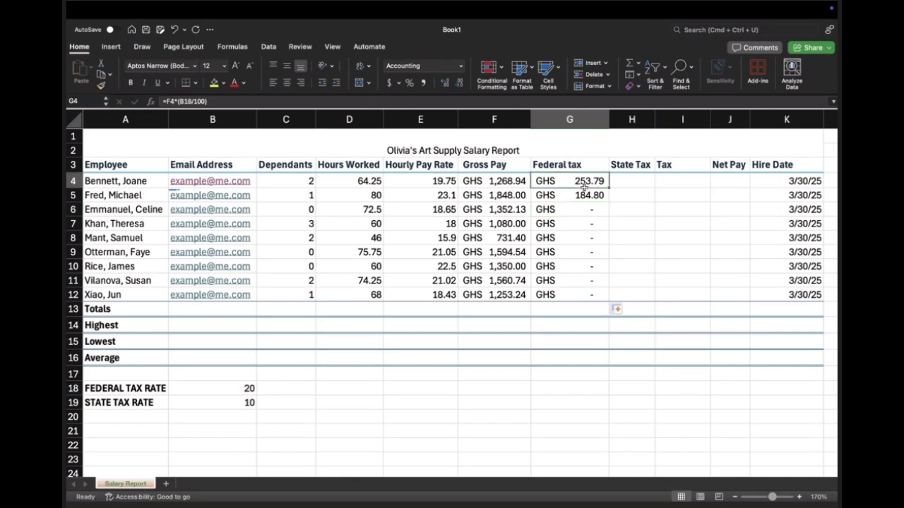
{"action": "double_click", "coordinate": [584, 185]}
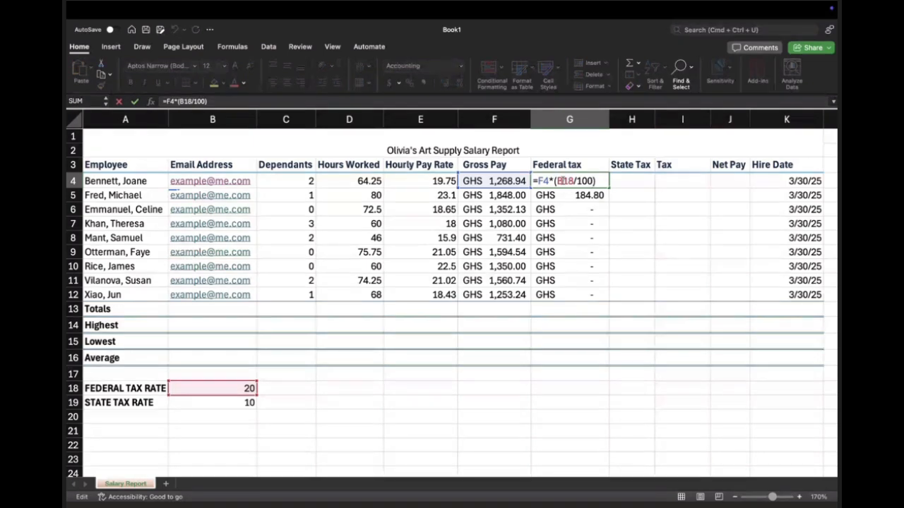
{"action": "key", "text": "Return"}
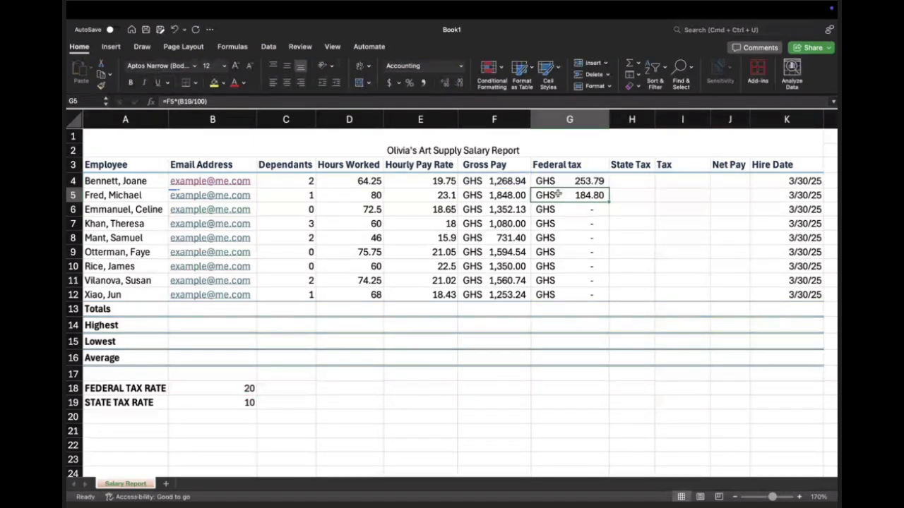
{"action": "left_click", "coordinate": [556, 225]}
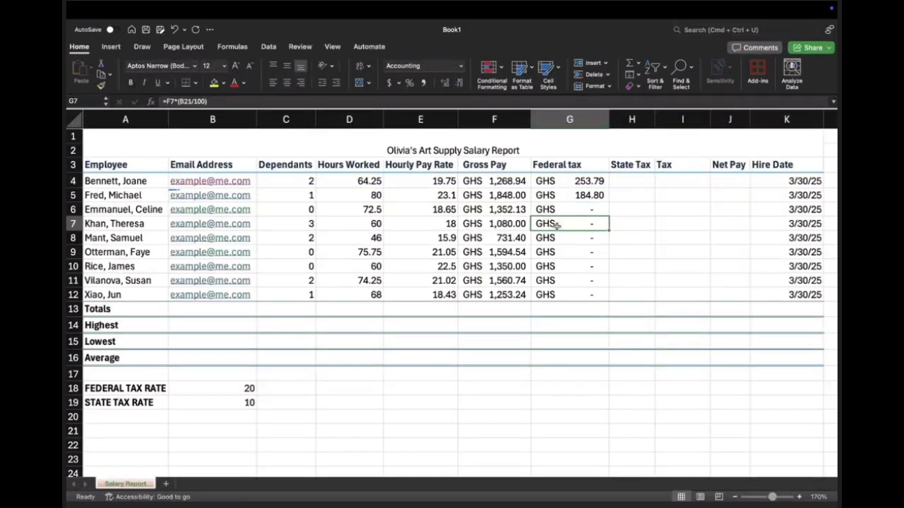
{"action": "left_click", "coordinate": [575, 197]}
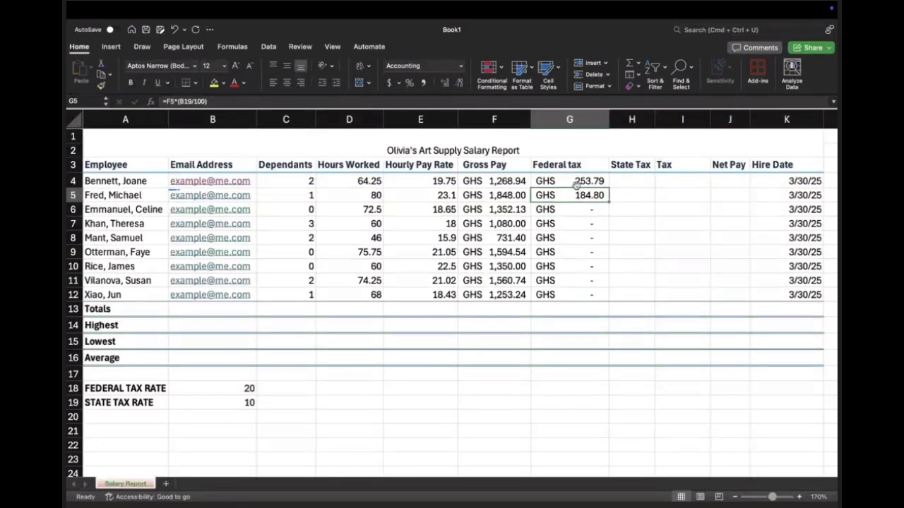
Step: Edit the federal tax formula in G4 to lock the rate cell with an absolute reference: =F4*($B$18/100)
{"action": "left_click", "coordinate": [577, 182]}
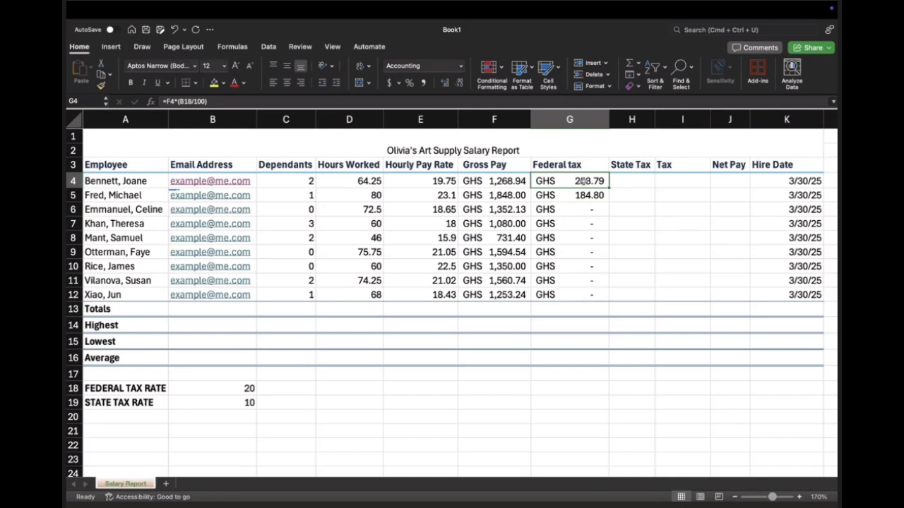
{"action": "double_click", "coordinate": [582, 180]}
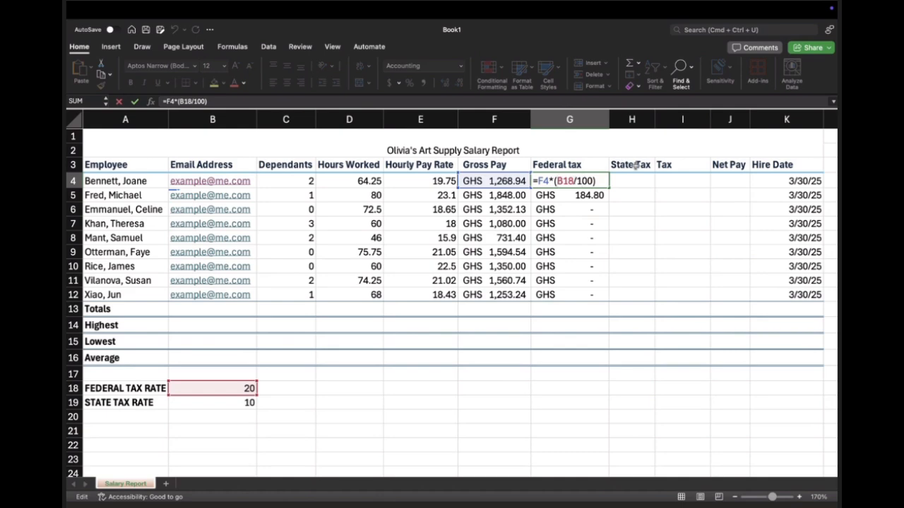
{"action": "type", "text": "$"}
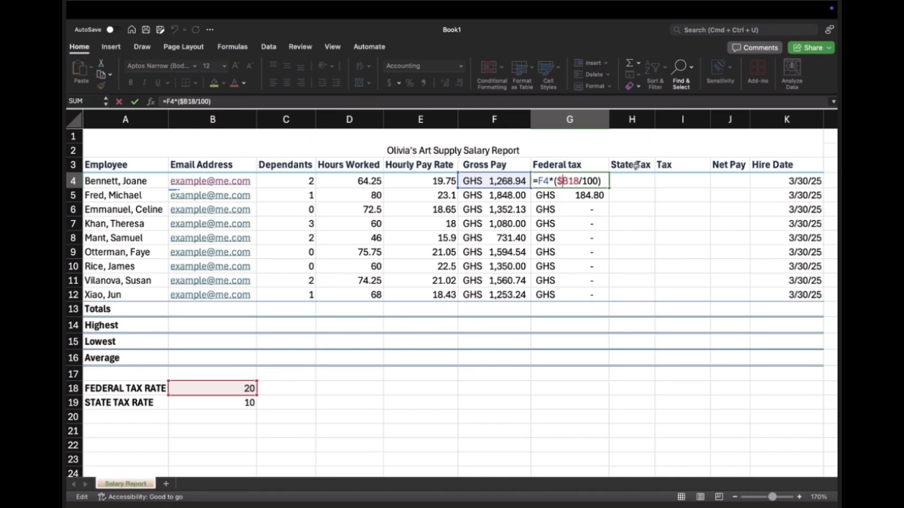
{"action": "key", "text": "Right"}
{"action": "type", "text": "$"}
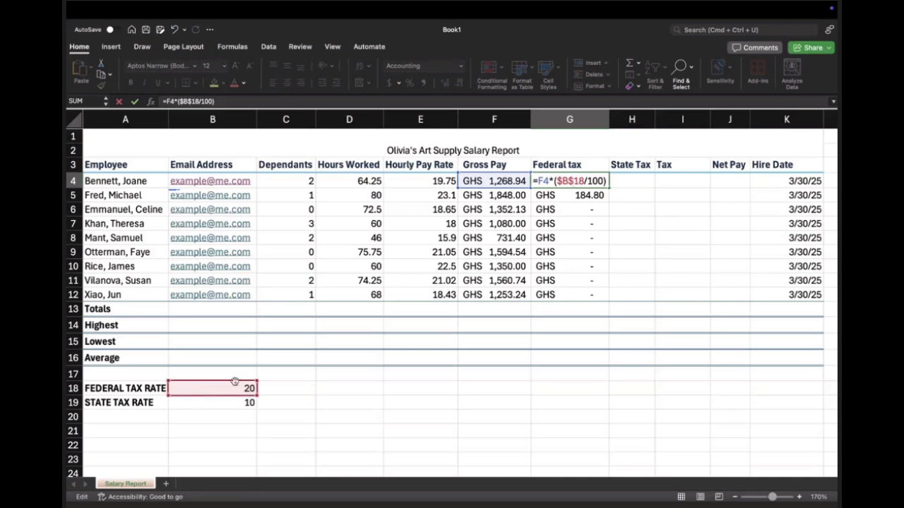
{"action": "key", "text": "Return"}
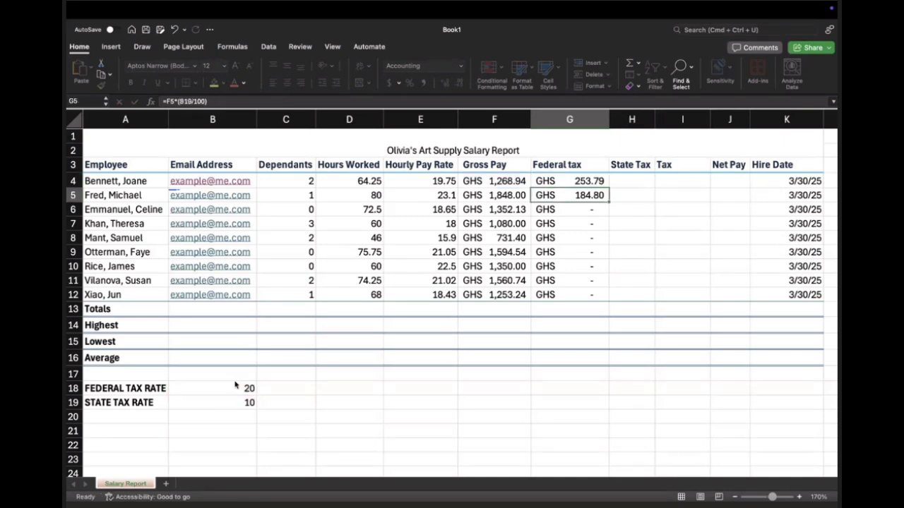
Step: Clear the old federal tax formulas from G5 through G12
{"action": "left_click", "coordinate": [562, 181]}
{"action": "left_click", "coordinate": [587, 196]}
{"action": "left_click_drag", "start_coordinate": [584, 196], "coordinate": [580, 296]}
{"action": "key", "text": "Delete"}
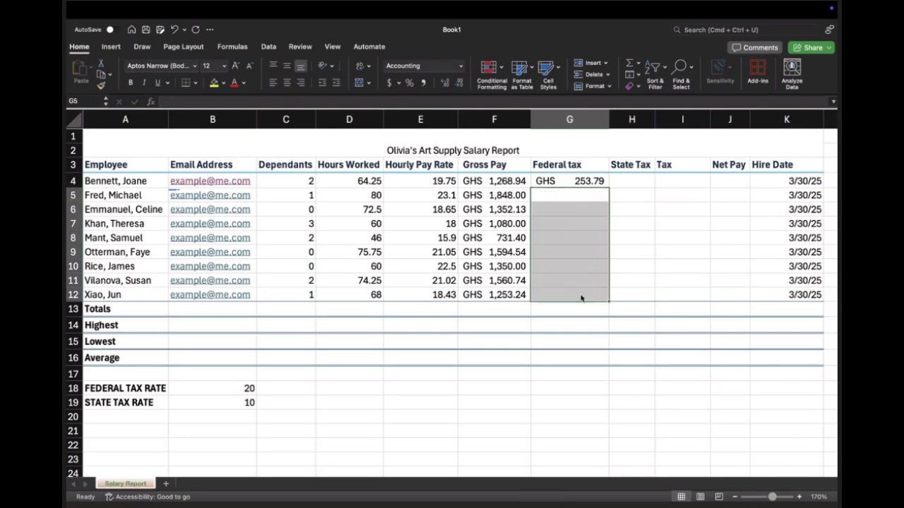
Step: Fill the corrected federal tax formula from G4 down through G12
{"action": "left_click", "coordinate": [601, 197]}
{"action": "left_click", "coordinate": [604, 184]}
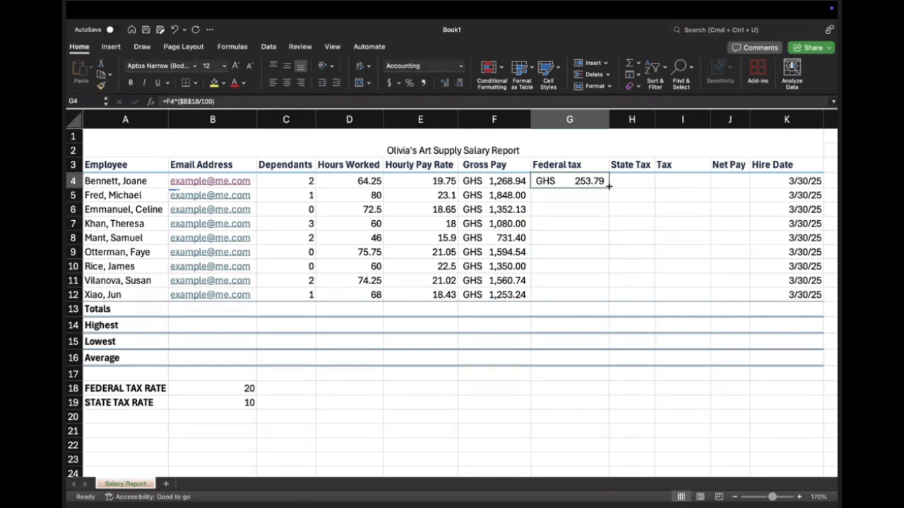
{"action": "left_click_drag", "start_coordinate": [608, 186], "coordinate": [609, 301]}
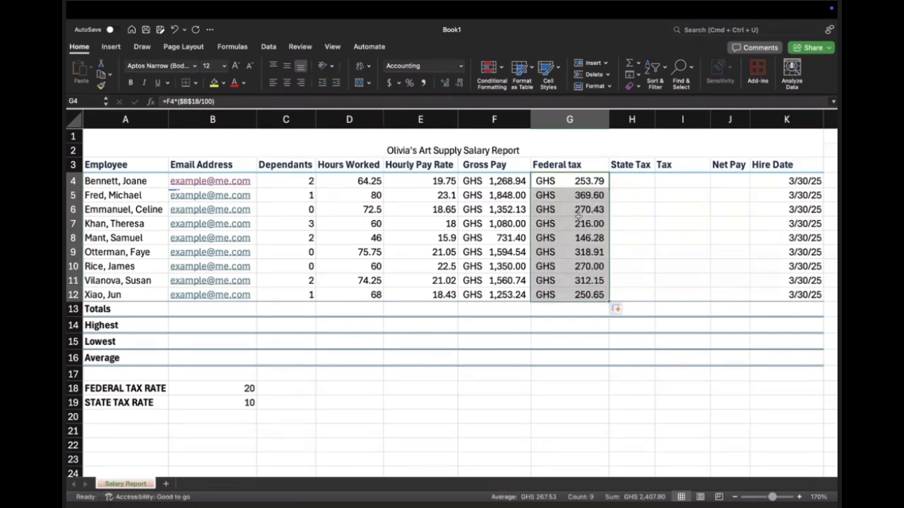
Step: Examine the federal tax formulas in G4 through G12 to check which gross pay and rate cells each one references
{"action": "left_click", "coordinate": [575, 181]}
{"action": "key", "text": "Down"}
{"action": "key", "text": "Down"}
{"action": "key", "text": "Down"}
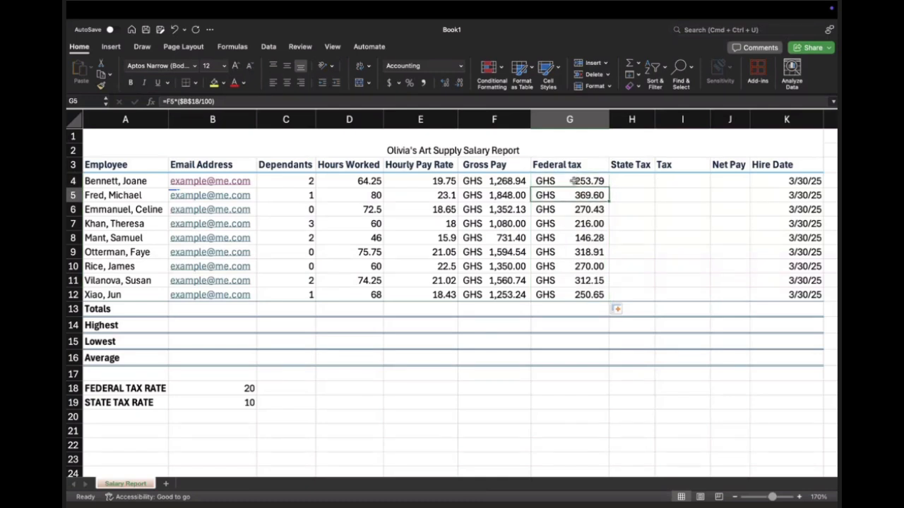
{"action": "key", "text": "Down"}
{"action": "key", "text": "Down"}
{"action": "key", "text": "Down"}
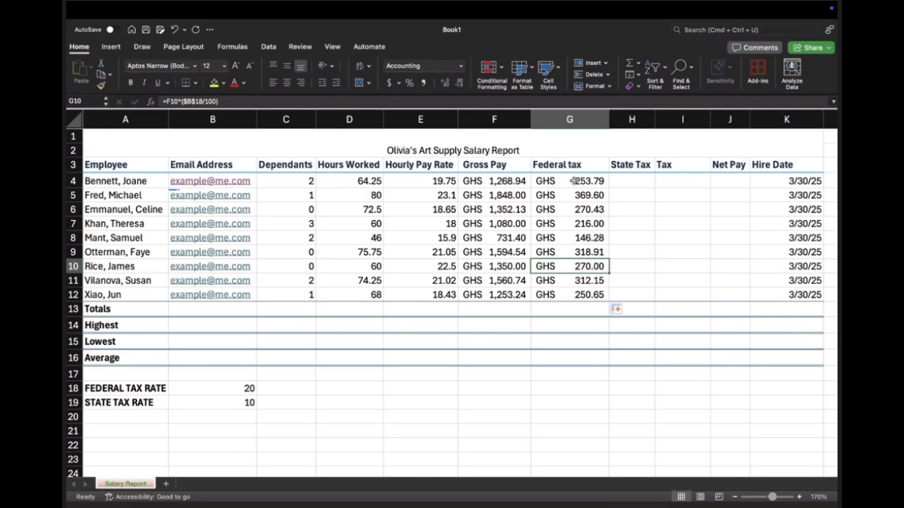
{"action": "key", "text": "Down"}
{"action": "key", "text": "Down"}
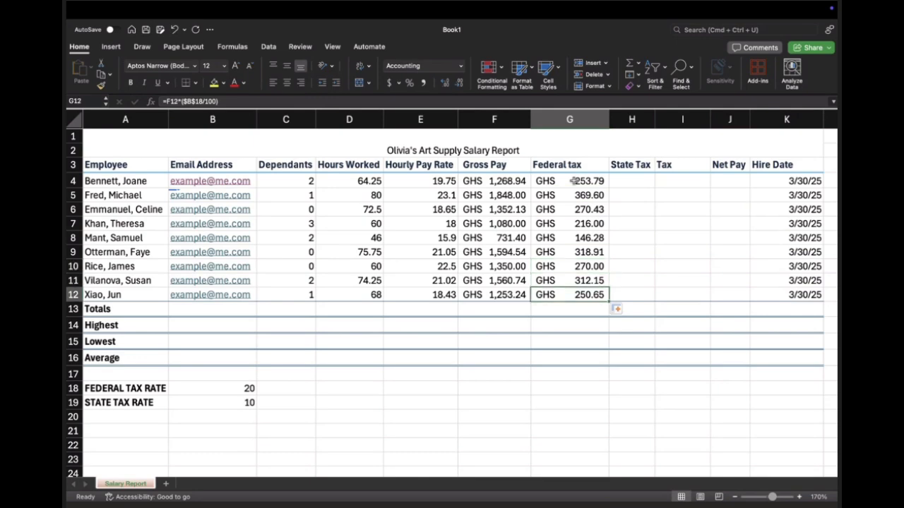
{"action": "key", "text": "Up"}
{"action": "key", "text": "Up"}
{"action": "key", "text": "Up"}
{"action": "key", "text": "Up"}
{"action": "key", "text": "Up"}
{"action": "key", "text": "Up"}
{"action": "key", "text": "Up"}
{"action": "key", "text": "Up"}
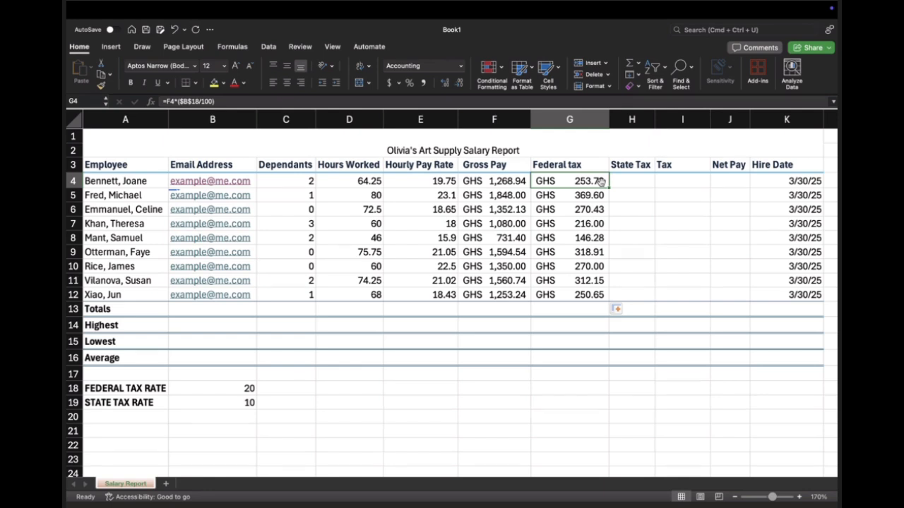
{"action": "left_click", "coordinate": [585, 197]}
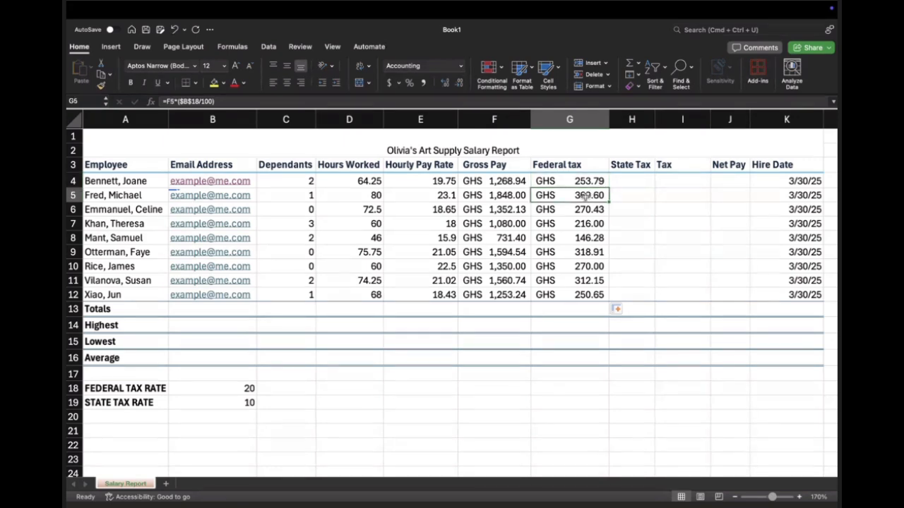
{"action": "left_click", "coordinate": [586, 211]}
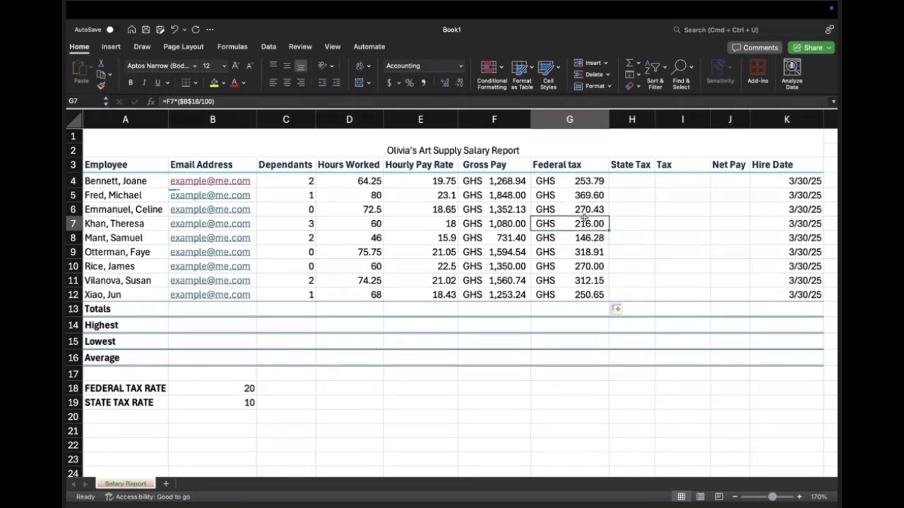
Step: Start the first employee's state tax formula in H4, multiplying gross pay by the state tax rate in parentheses: =F4*(B19)
{"action": "left_click", "coordinate": [641, 180]}
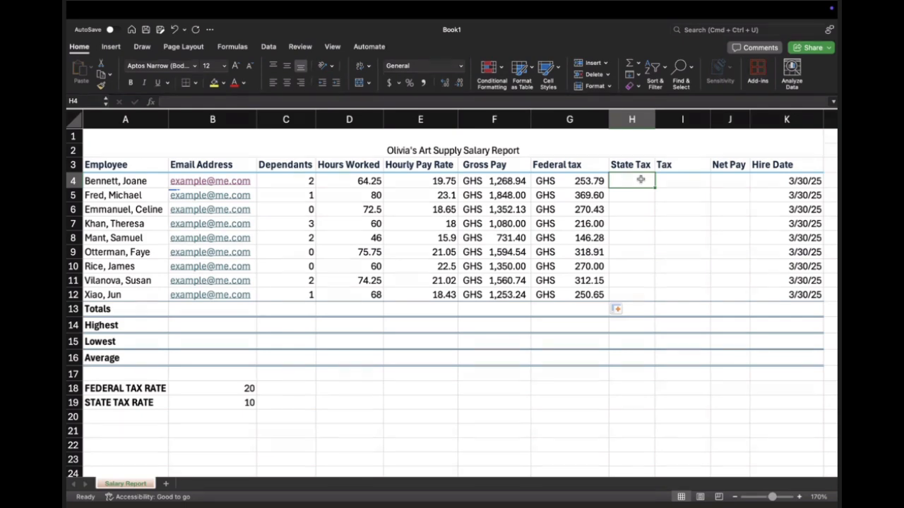
{"action": "double_click", "coordinate": [640, 181]}
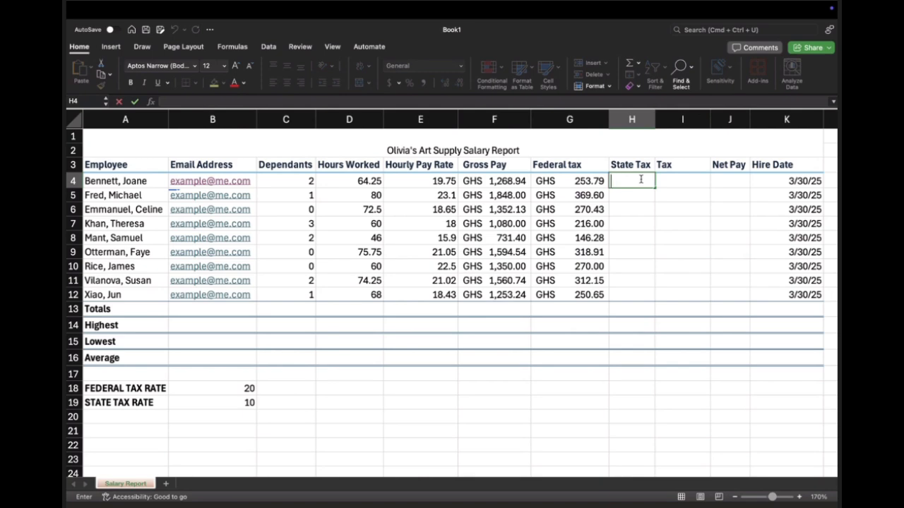
{"action": "type", "text": "="}
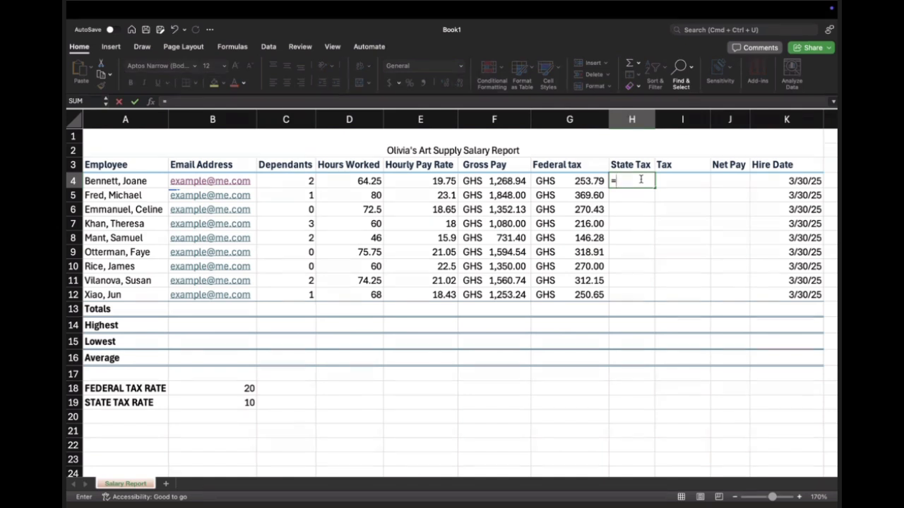
{"action": "left_click", "coordinate": [498, 182]}
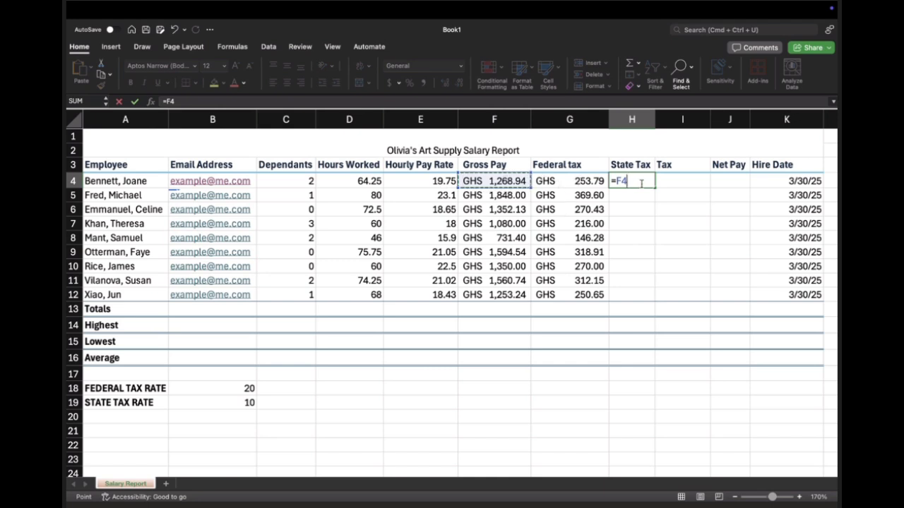
{"action": "type", "text": "*()"}
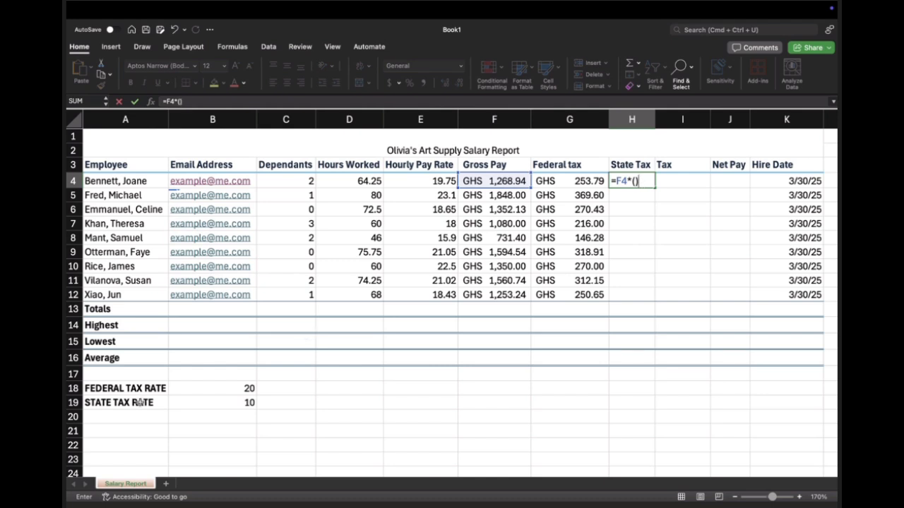
{"action": "left_click", "coordinate": [635, 181]}
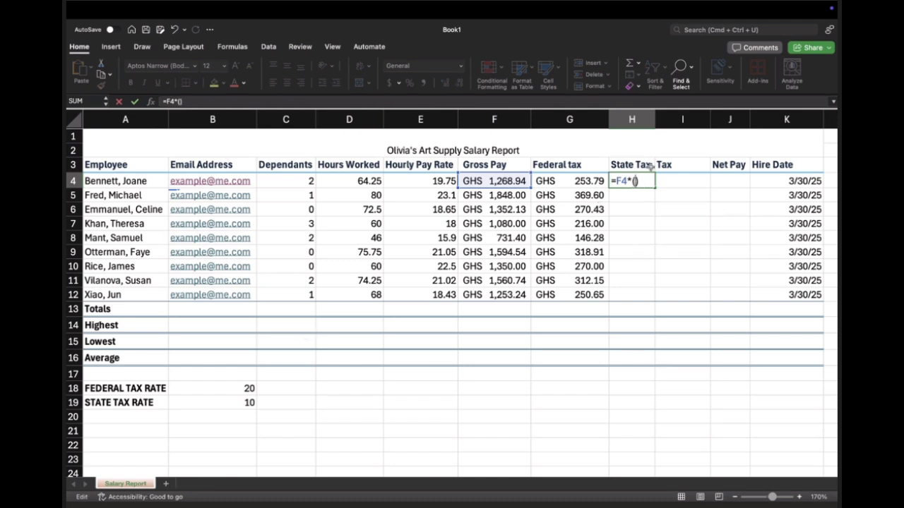
{"action": "left_click", "coordinate": [234, 402]}
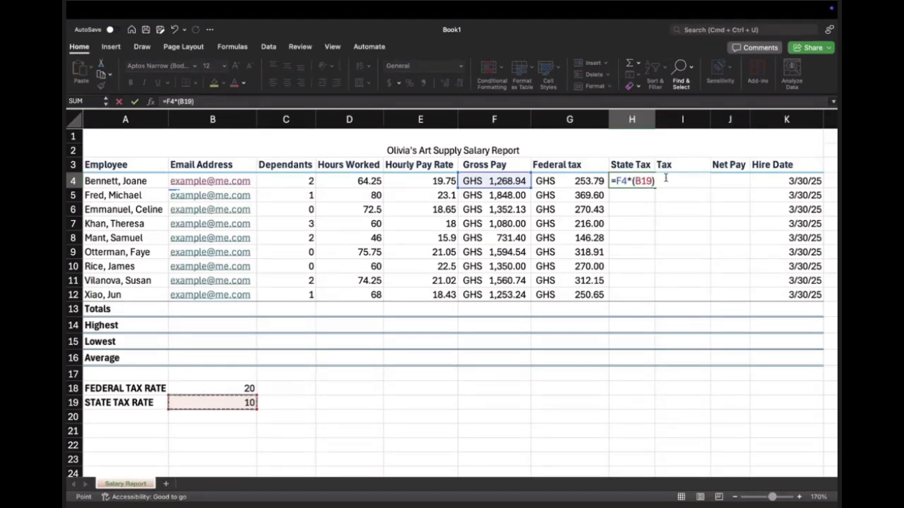
Step: Subtract the employee's dependants from the rate inside the parentheses and enter the H4 formula as =F4*(B19-C4)
{"action": "type", "text": "-"}
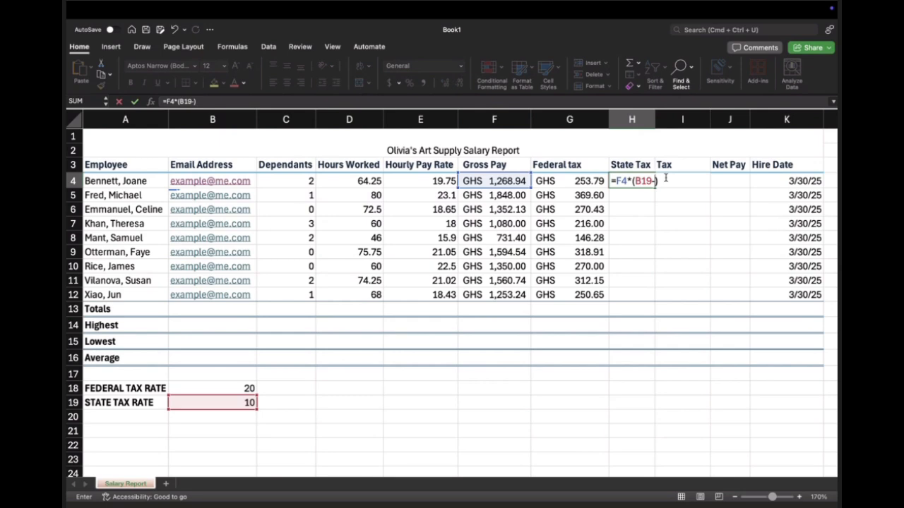
{"action": "left_click", "coordinate": [297, 182]}
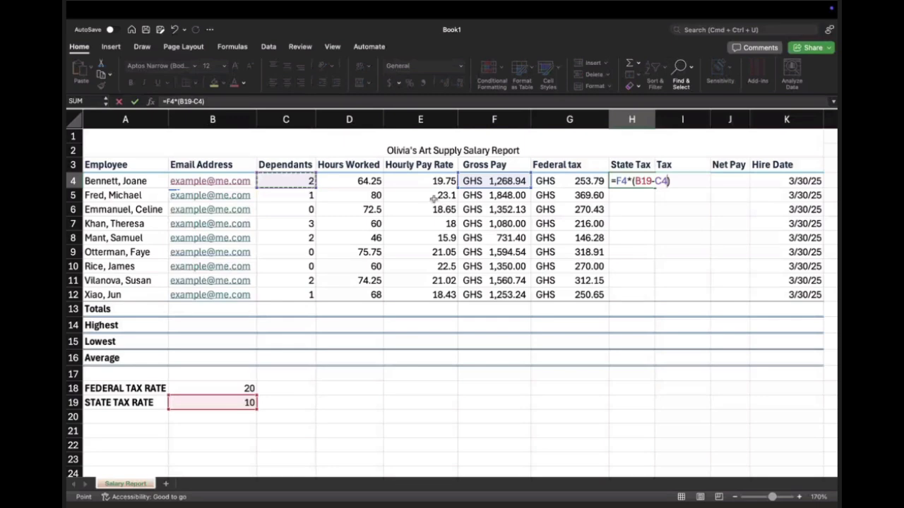
{"action": "left_click", "coordinate": [657, 165]}
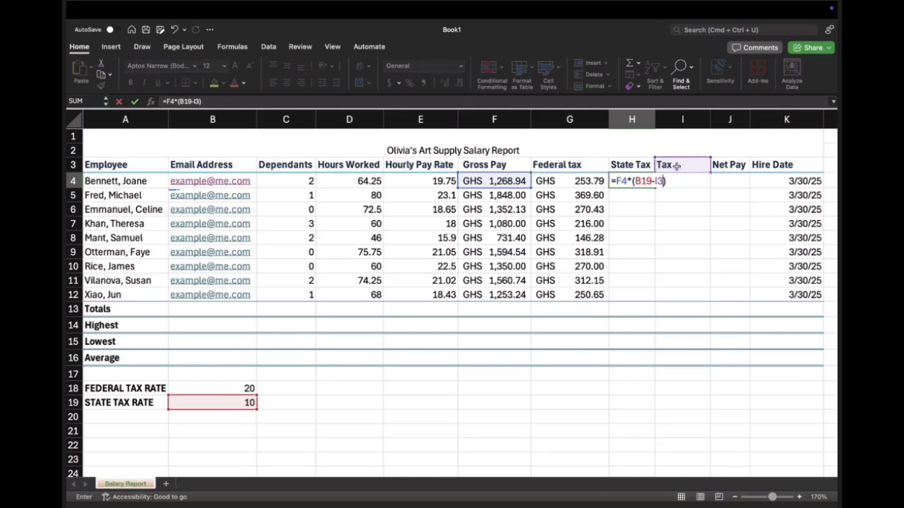
{"action": "key", "text": "BackSpace"}
{"action": "key", "text": "BackSpace"}
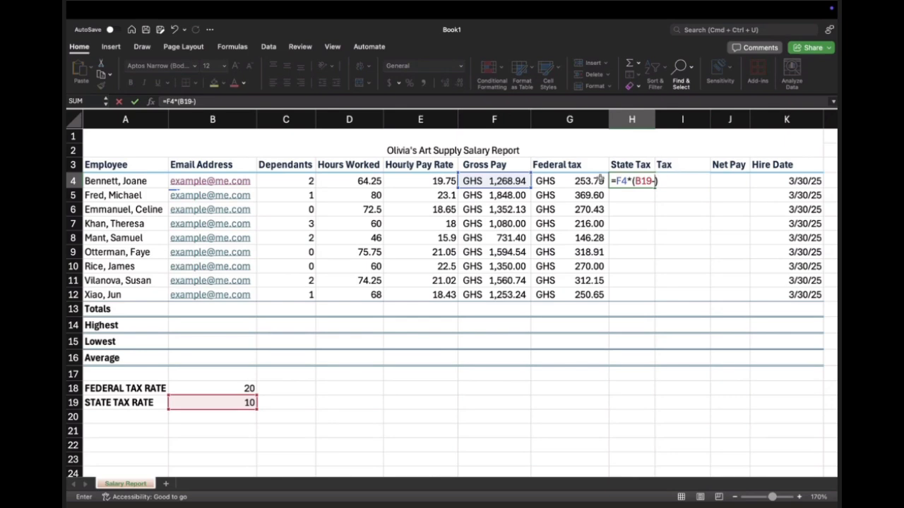
{"action": "left_click", "coordinate": [304, 182]}
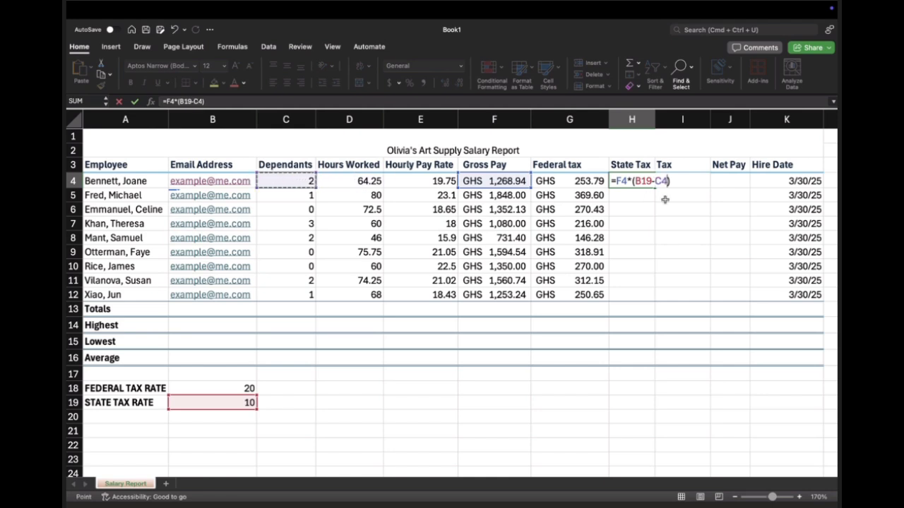
{"action": "key", "text": "Return"}
{"action": "left_click", "coordinate": [669, 181]}
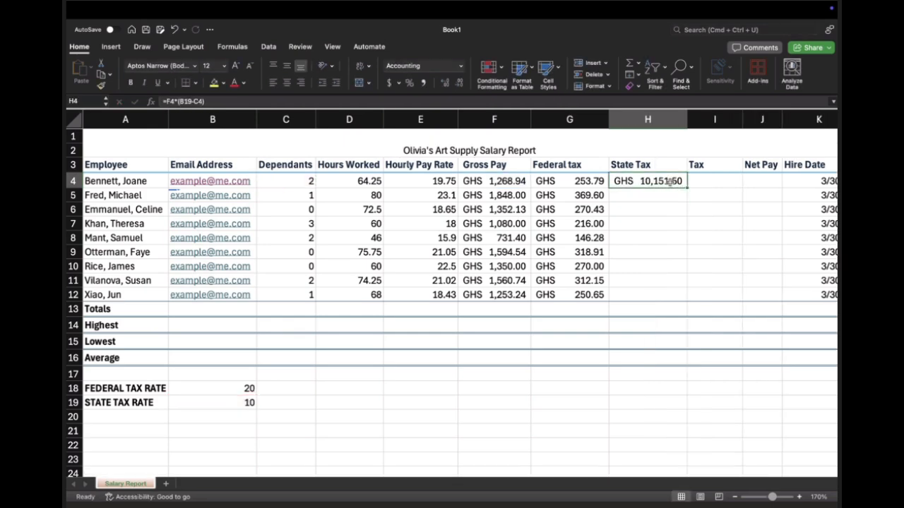
Step: Switch to the Microsoft Teams meeting and enlarge its window to span the full width and height of the desktop
{"action": "key", "text": "ctrl+Left"}
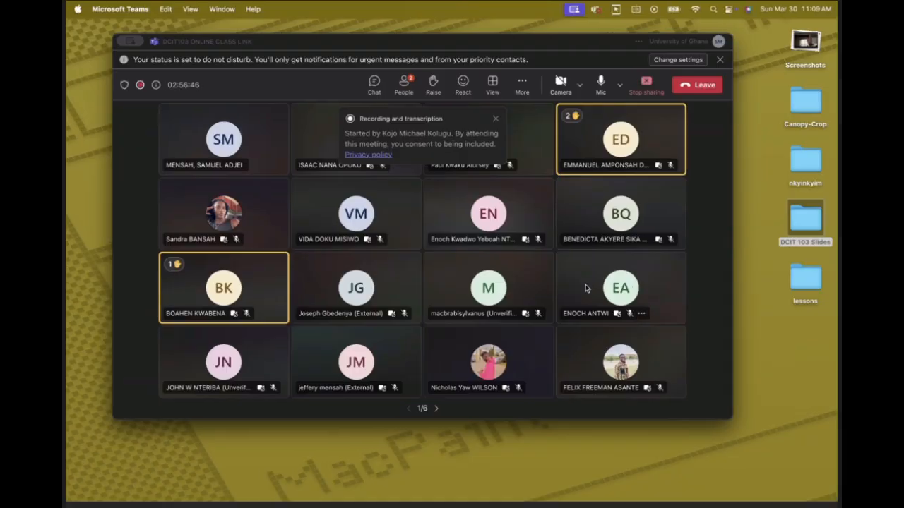
{"action": "left_click", "coordinate": [620, 202]}
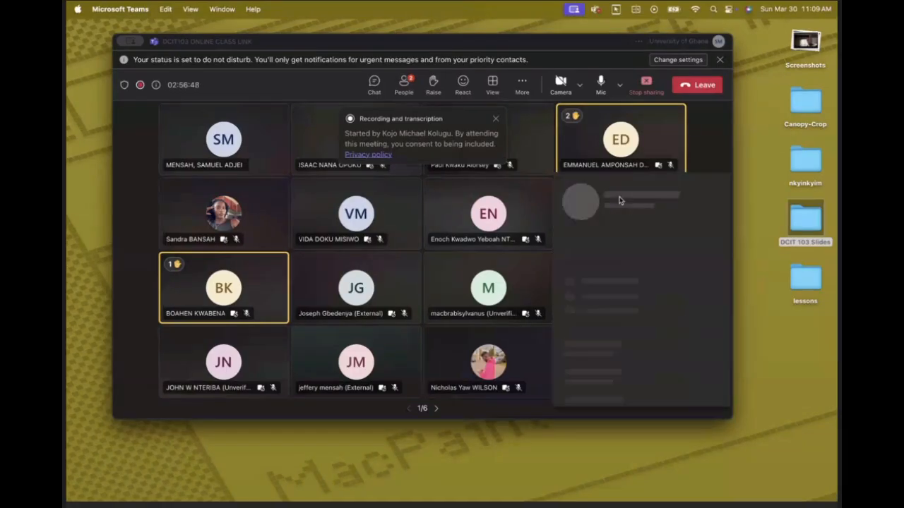
{"action": "left_click", "coordinate": [145, 197]}
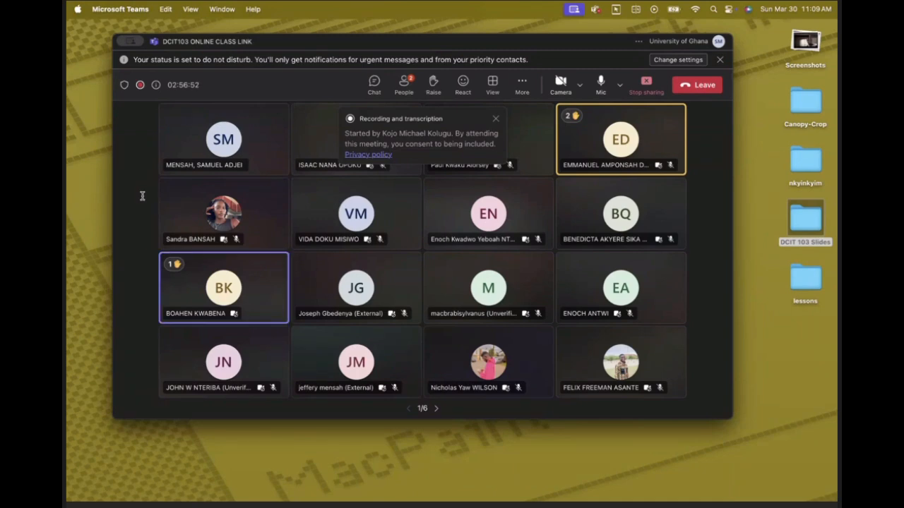
{"action": "mouse_move", "coordinate": [138, 42]}
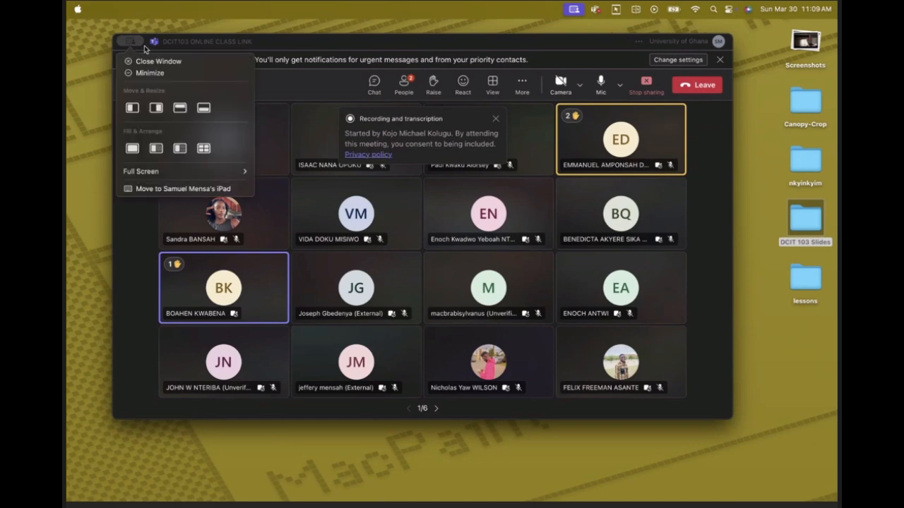
{"action": "left_click", "coordinate": [180, 107]}
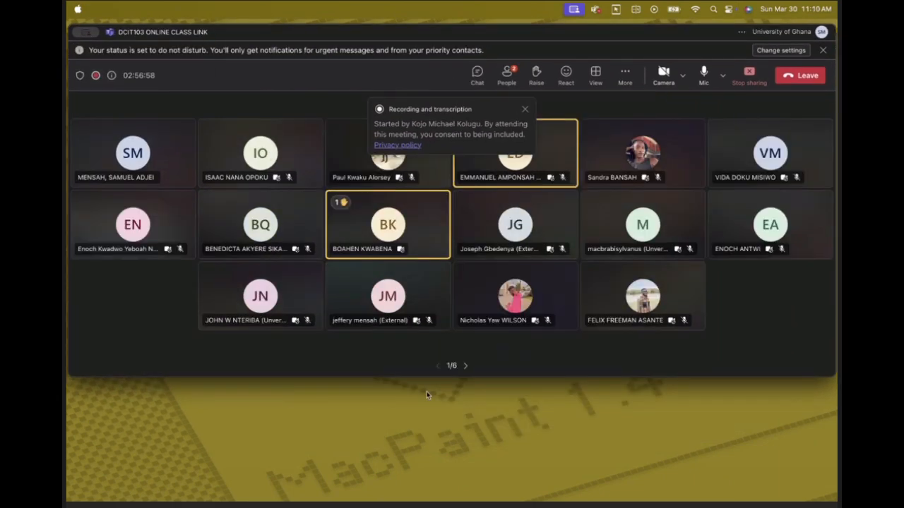
{"action": "left_click_drag", "start_coordinate": [436, 377], "coordinate": [438, 503]}
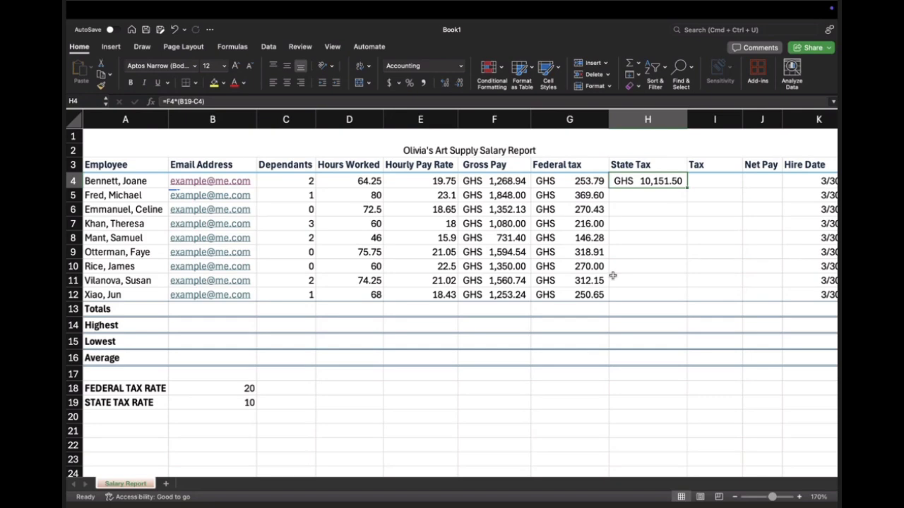
Step: Return to the Excel worksheet and compare the federal tax formula in G4 with the state tax formula in H4
{"action": "left_click", "coordinate": [587, 180]}
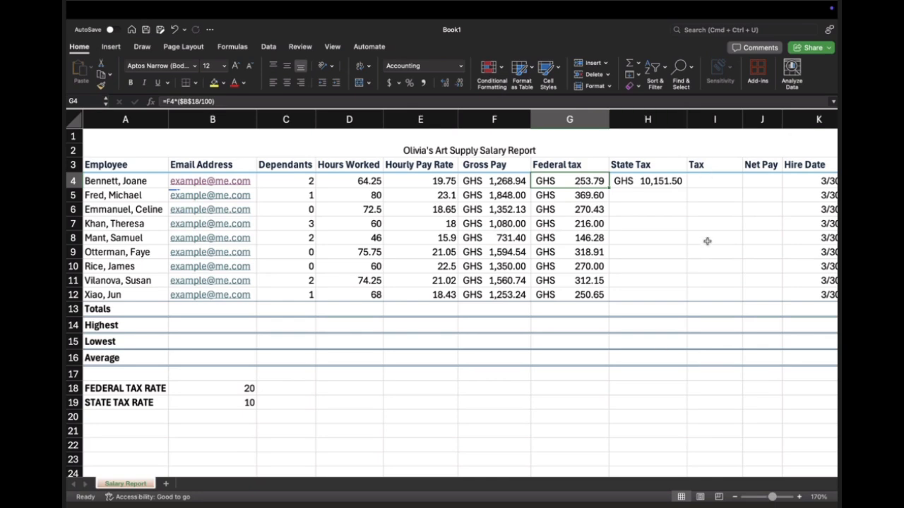
{"action": "left_click", "coordinate": [648, 183]}
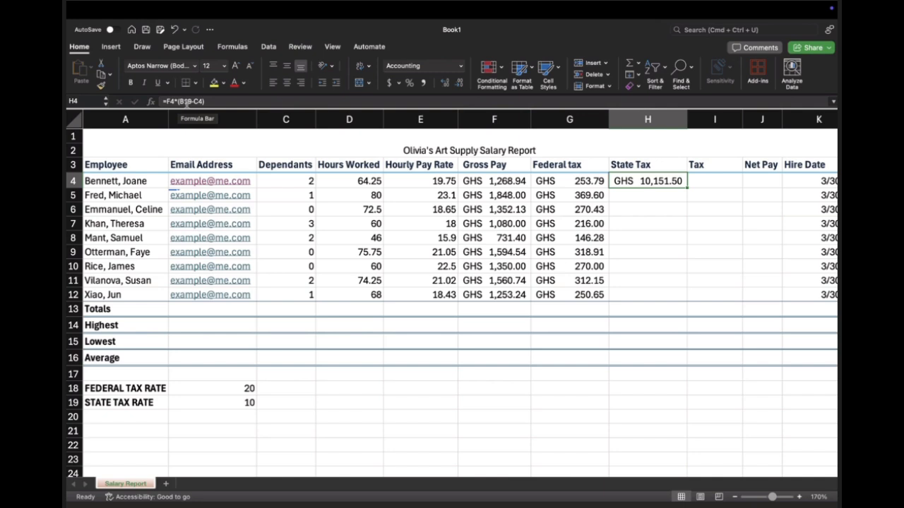
Step: Divide the dependants-adjusted rate by 100 in the first employee's state tax formula, entering H4 as =F4*((B19-C4)/100)
{"action": "double_click", "coordinate": [633, 180]}
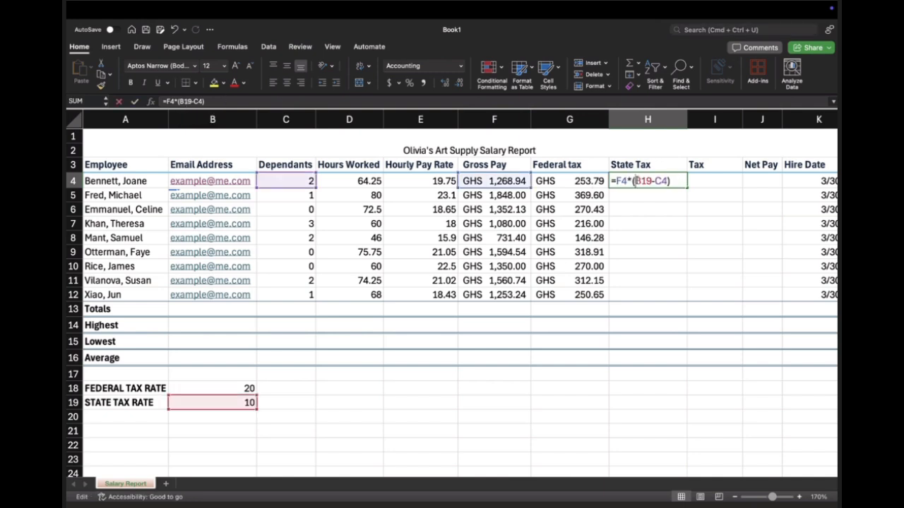
{"action": "left_click_drag", "start_coordinate": [632, 181], "coordinate": [675, 181]}
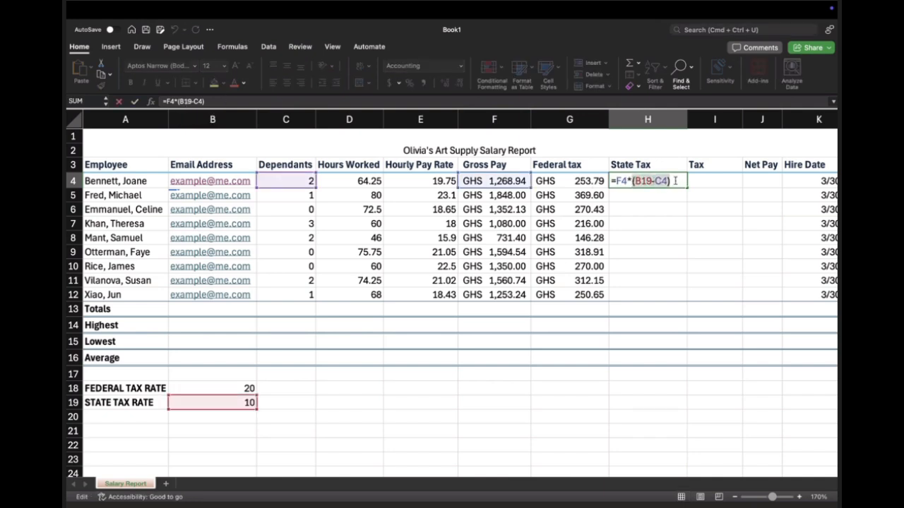
{"action": "type", "text": "("}
{"action": "key", "text": "super+z"}
{"action": "key", "text": "Left"}
{"action": "type", "text": "("}
{"action": "left_click", "coordinate": [675, 182]}
{"action": "type", "text": "/100)"}
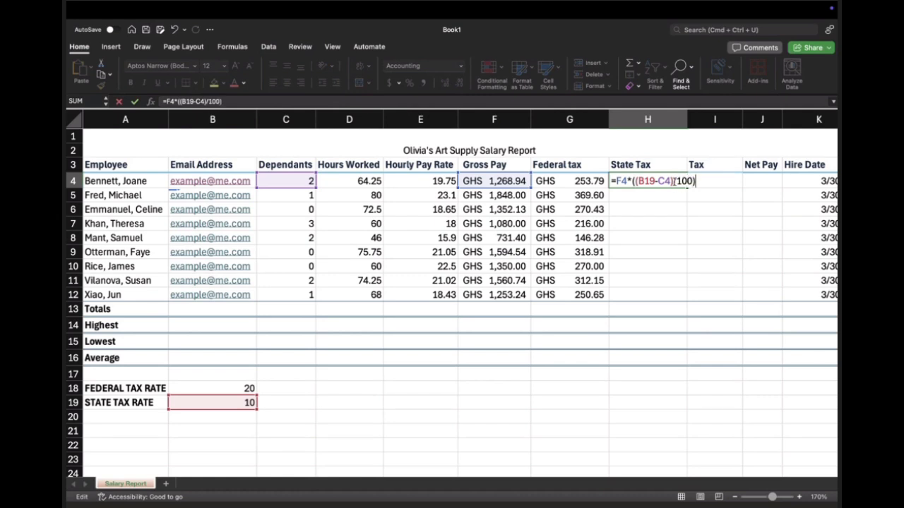
{"action": "key", "text": "Return"}
{"action": "left_click", "coordinate": [675, 182]}
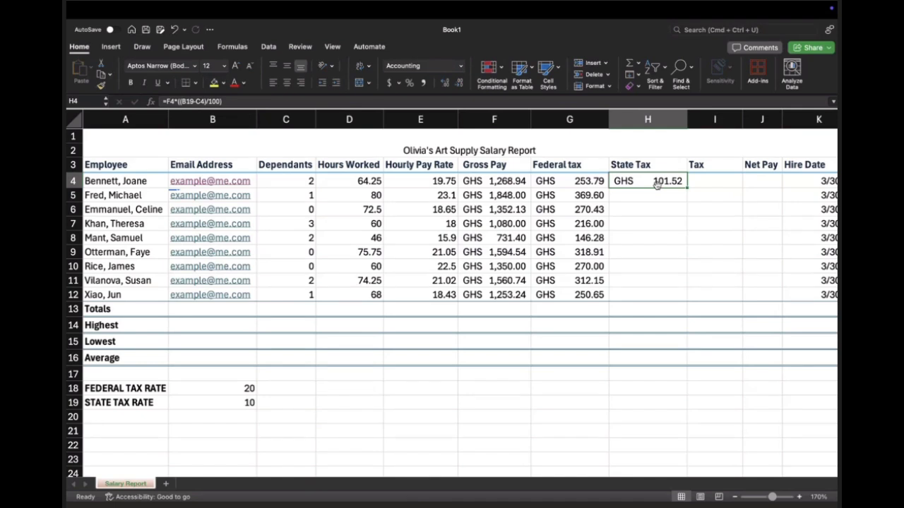
Step: Make the state tax rate reference absolute in H4, giving =F4*(($B$19-C4)/100), and fill the formula down through H12
{"action": "left_click", "coordinate": [247, 404]}
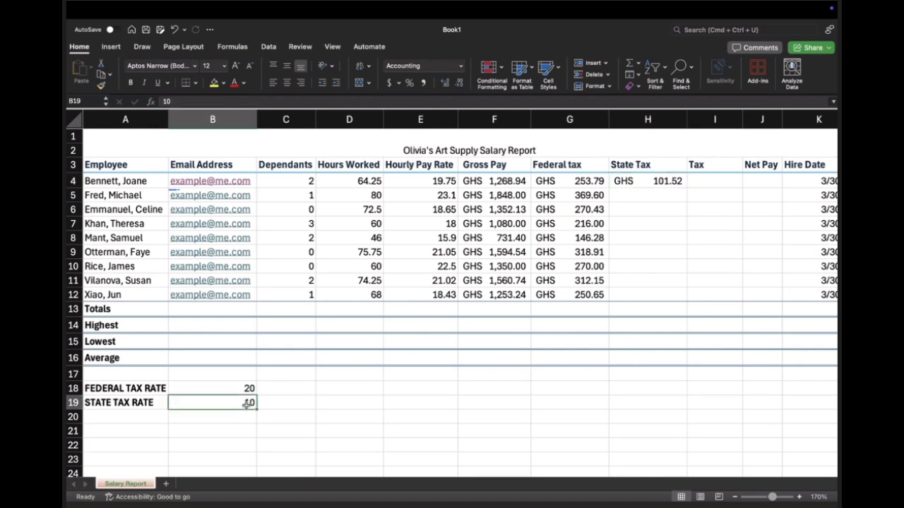
{"action": "left_click", "coordinate": [657, 180]}
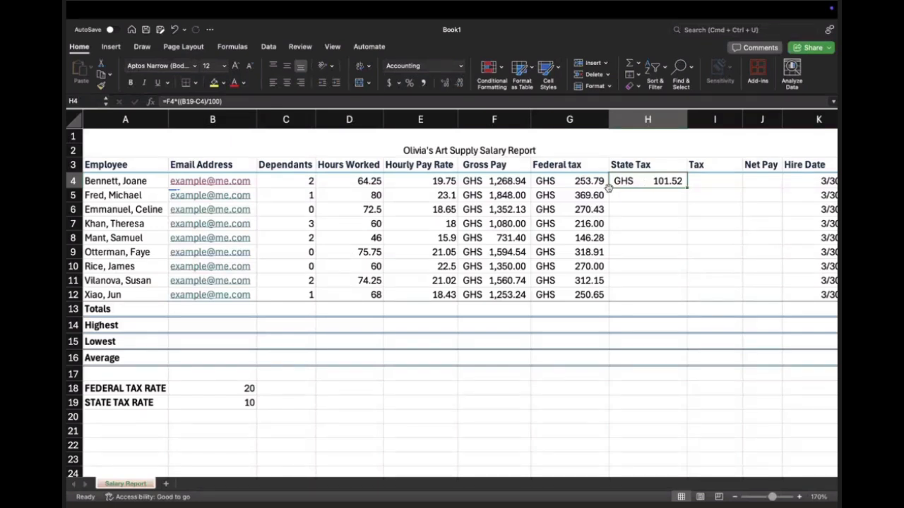
{"action": "double_click", "coordinate": [657, 181]}
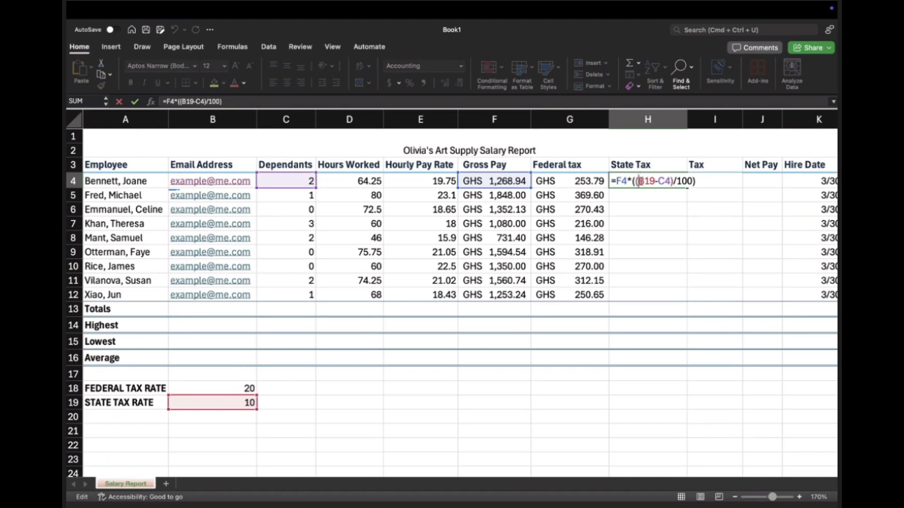
{"action": "type", "text": "$B"}
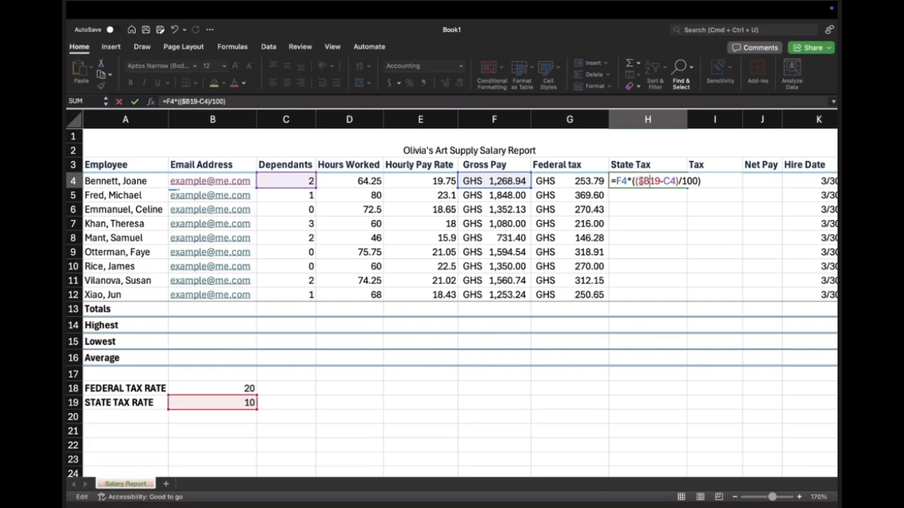
{"action": "type", "text": "$"}
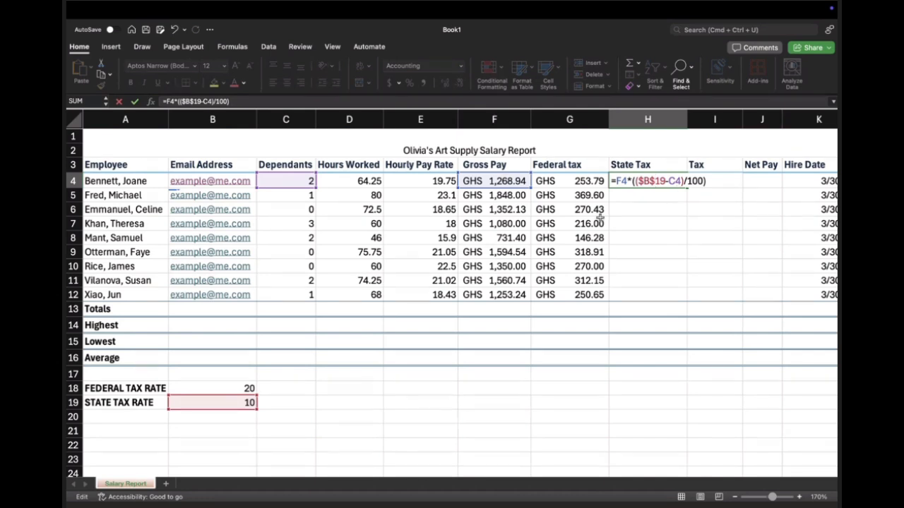
{"action": "key", "text": "Return"}
{"action": "left_click", "coordinate": [671, 184]}
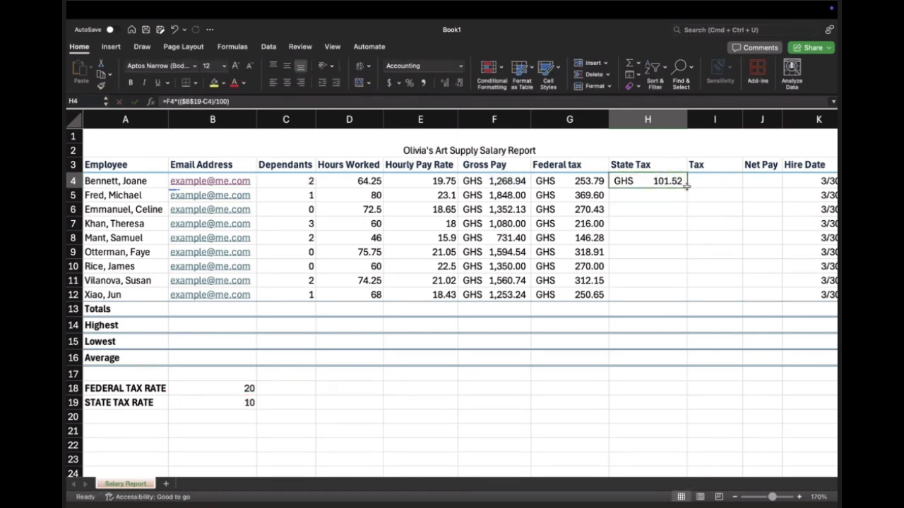
{"action": "left_click_drag", "start_coordinate": [687, 187], "coordinate": [689, 299]}
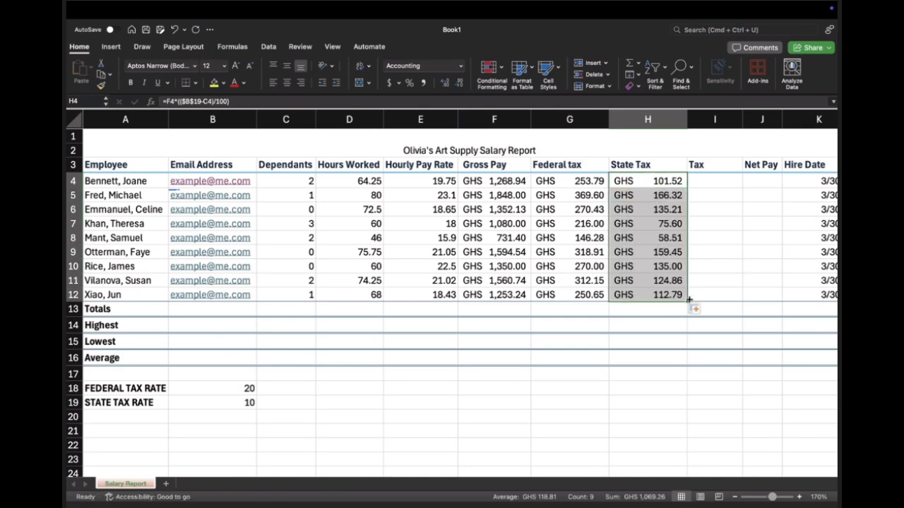
Step: Check the copied state tax formulas in H5 to H7 against the matching gross pay and dependants cells
{"action": "left_click", "coordinate": [662, 194]}
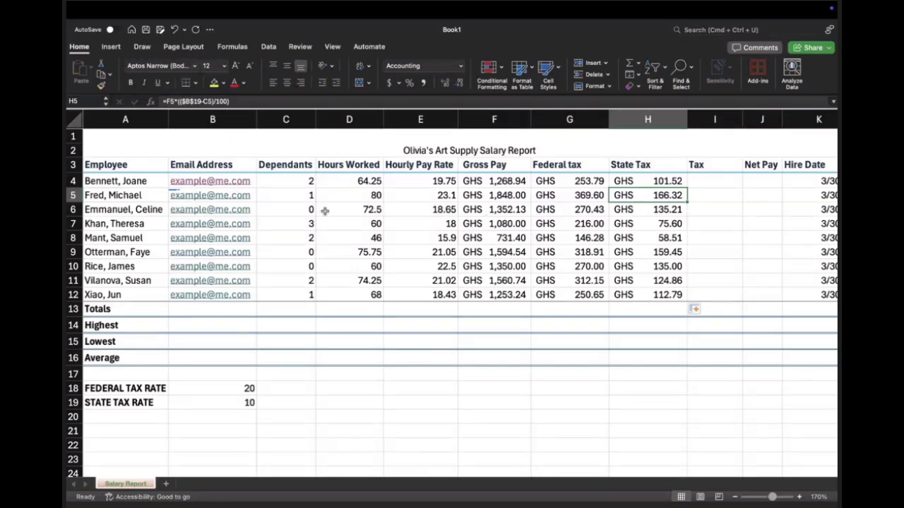
{"action": "left_click", "coordinate": [494, 210]}
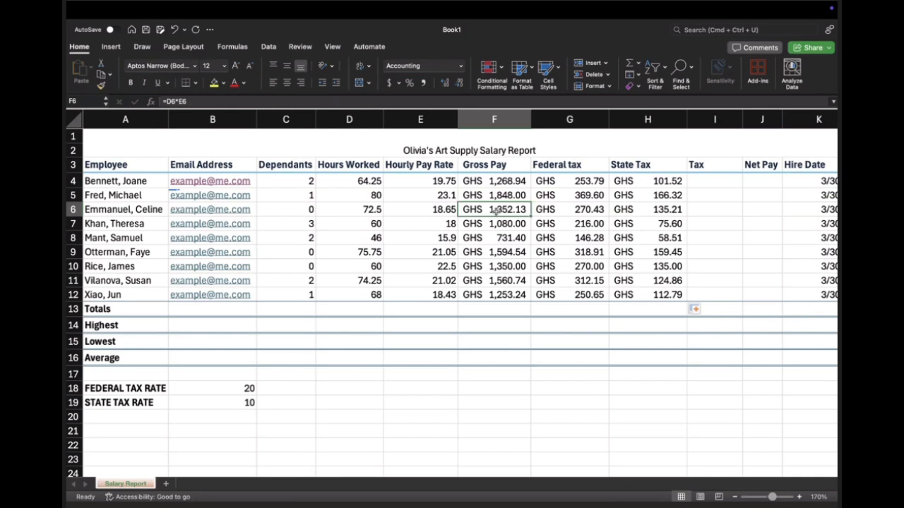
{"action": "left_click", "coordinate": [663, 209]}
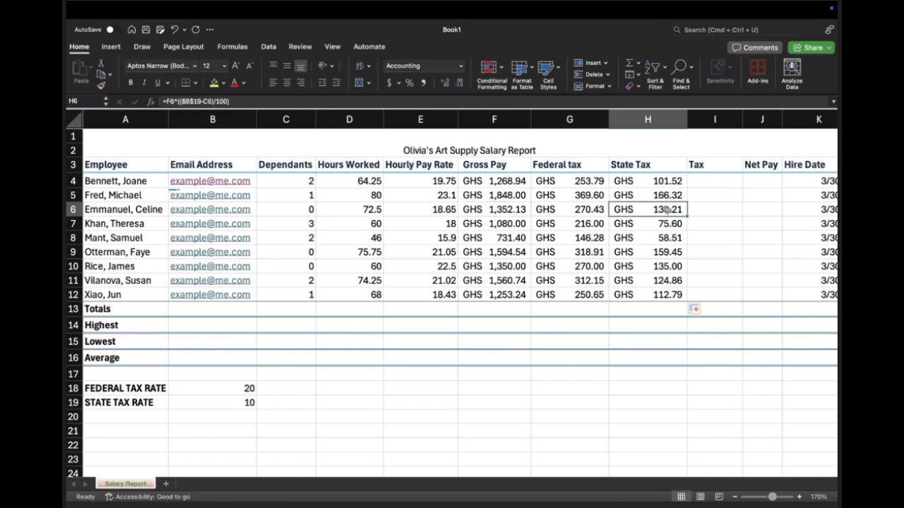
{"action": "left_click", "coordinate": [504, 209]}
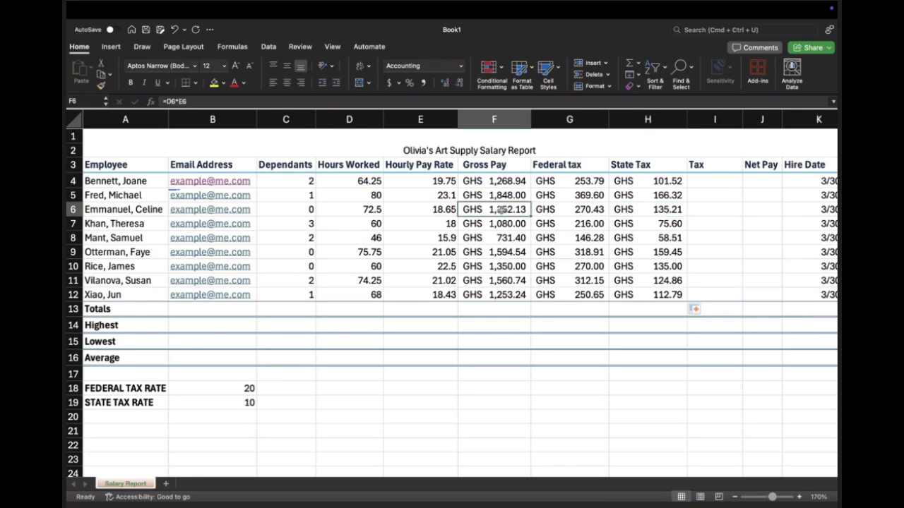
{"action": "left_click", "coordinate": [623, 210]}
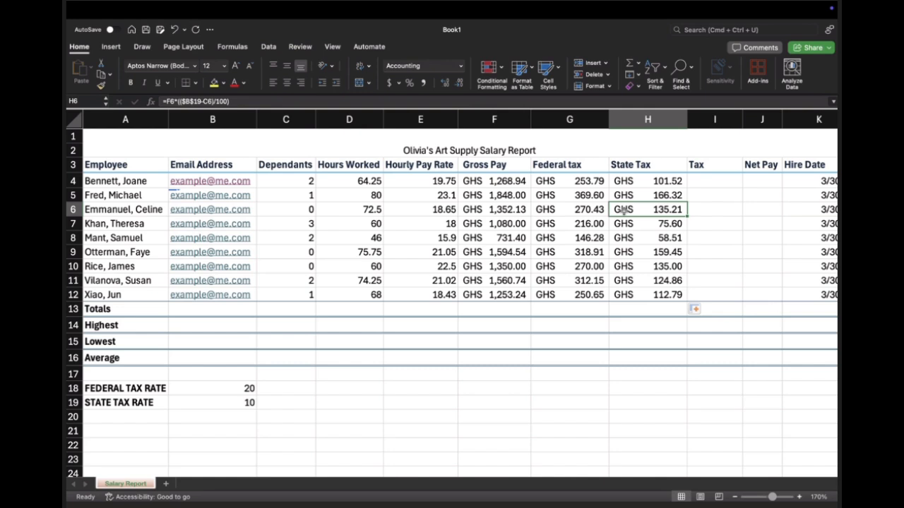
{"action": "left_click", "coordinate": [493, 209]}
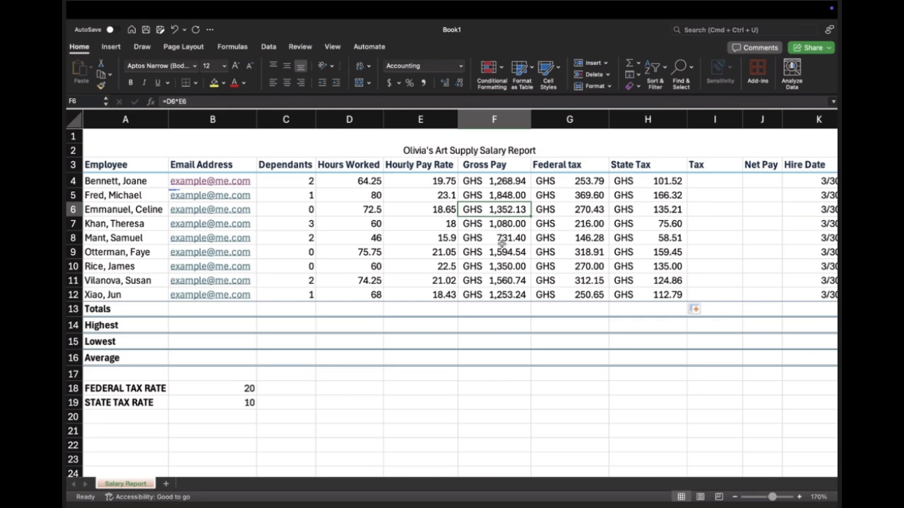
{"action": "left_click", "coordinate": [310, 224]}
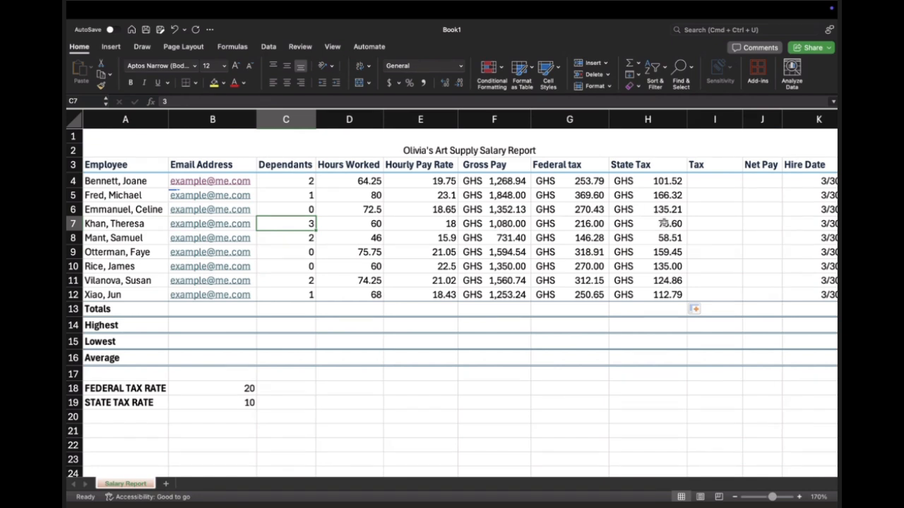
{"action": "left_click", "coordinate": [664, 223]}
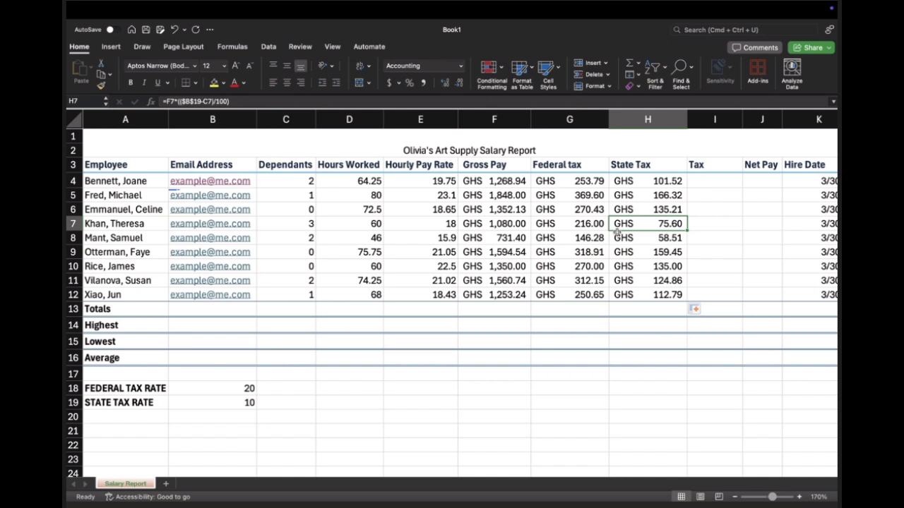
Step: Add the first employee's federal and state tax in the Tax column by entering =SUM(G4:H4) in I4
{"action": "left_click", "coordinate": [712, 184]}
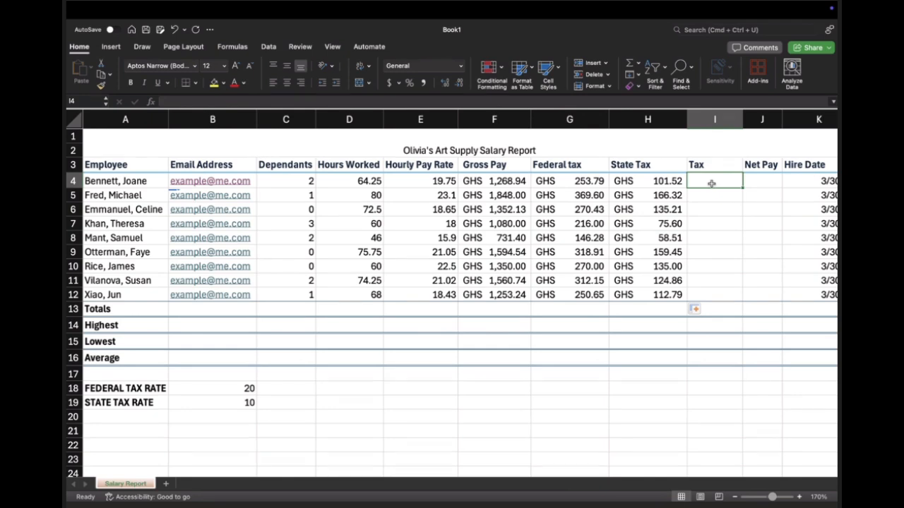
{"action": "type", "text": "="}
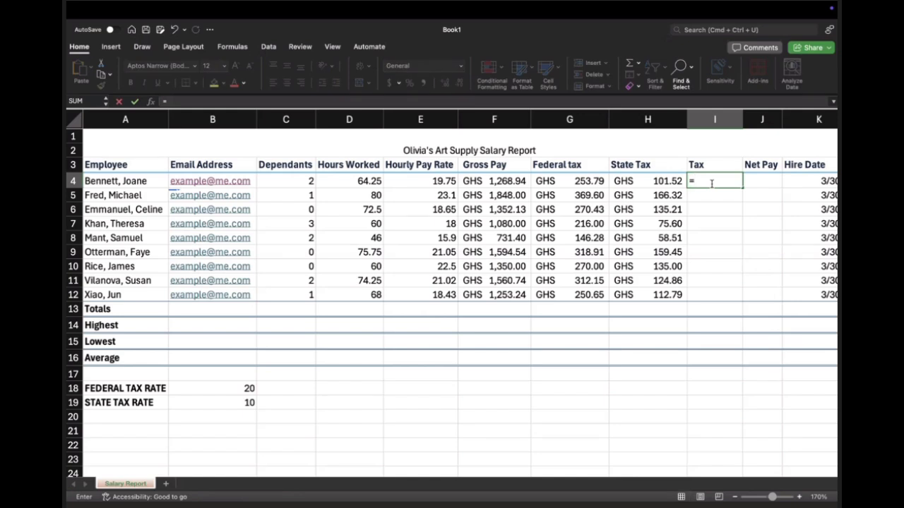
{"action": "type", "text": "SUM("}
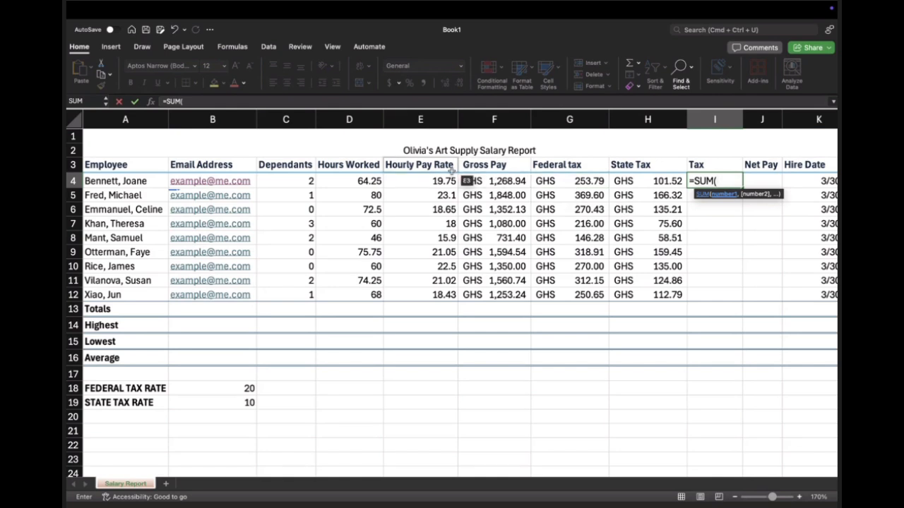
{"action": "left_click_drag", "start_coordinate": [545, 181], "coordinate": [633, 181]}
{"action": "type", "text": ")"}
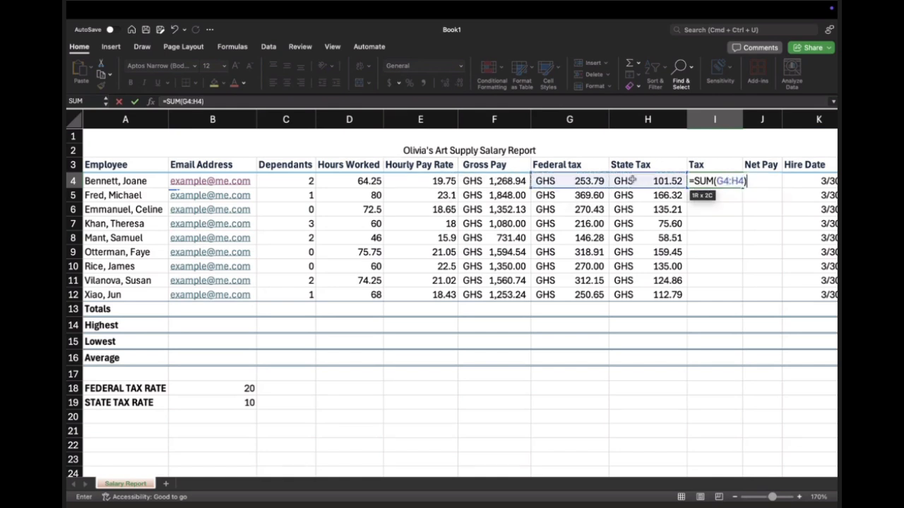
{"action": "key", "text": "Return"}
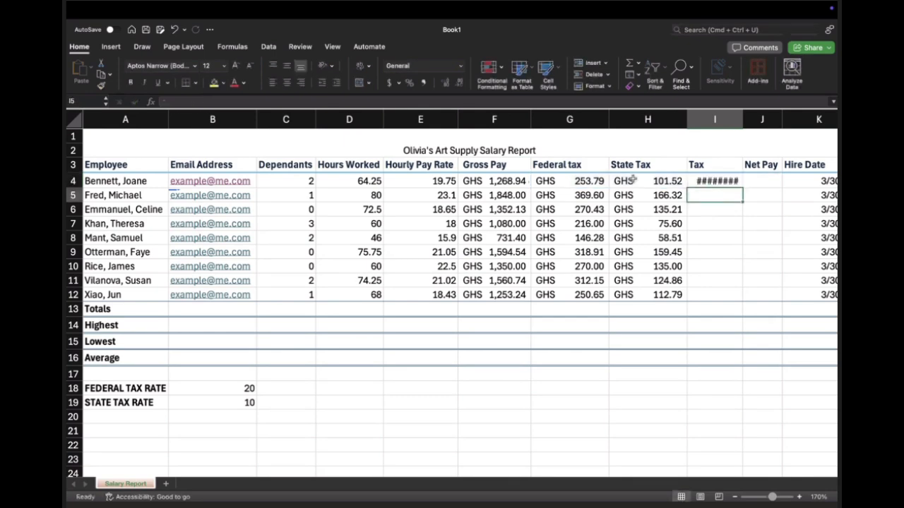
Step: Autofit the width of the Tax column I to its contents
{"action": "double_click", "coordinate": [742, 113]}
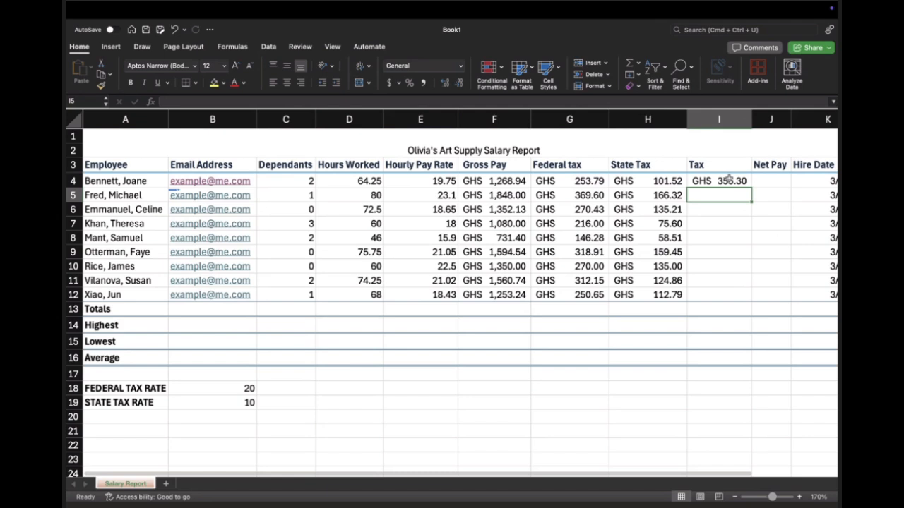
{"action": "key", "text": "cmd+z"}
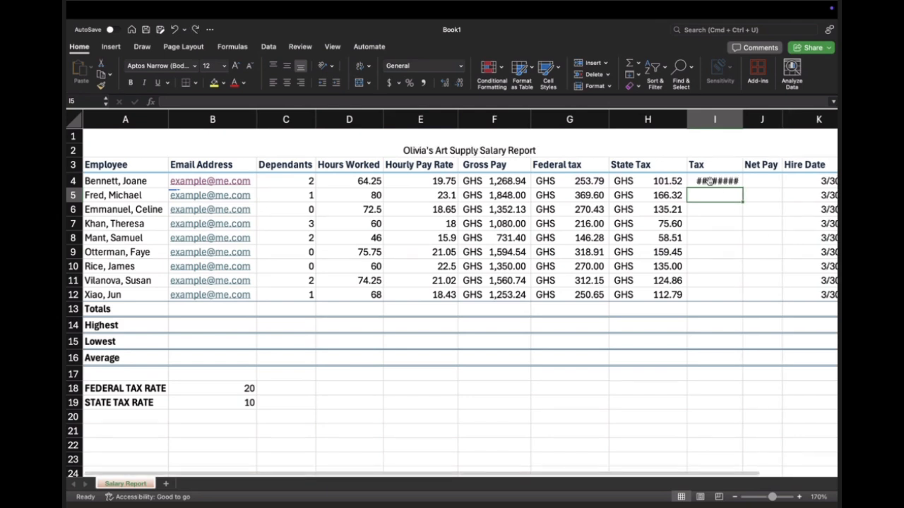
{"action": "left_click", "coordinate": [710, 182]}
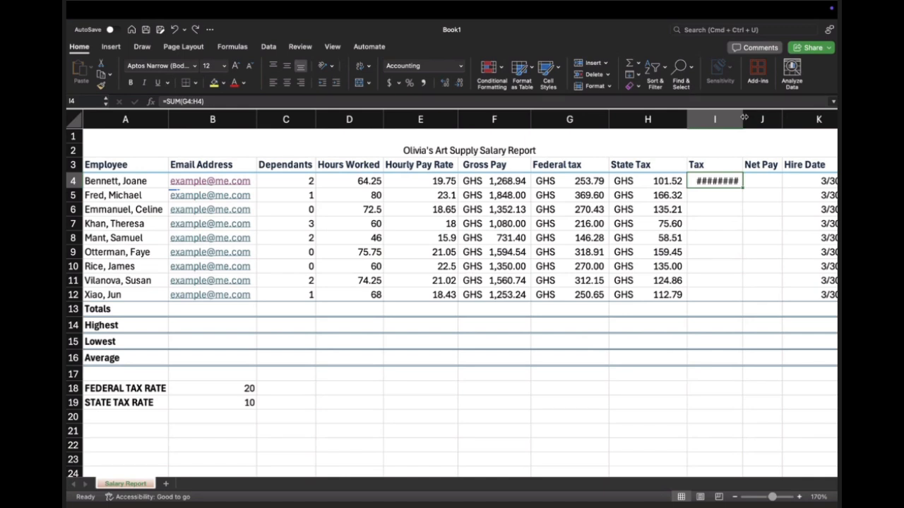
{"action": "double_click", "coordinate": [743, 118]}
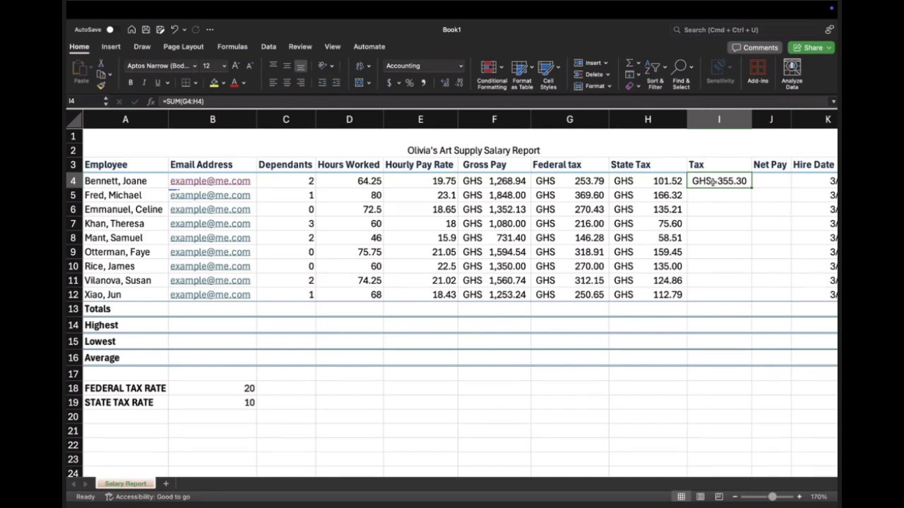
Step: Fill the combined tax formula from I4 down through I12 and check the copied formulas in the column
{"action": "double_click", "coordinate": [713, 182]}
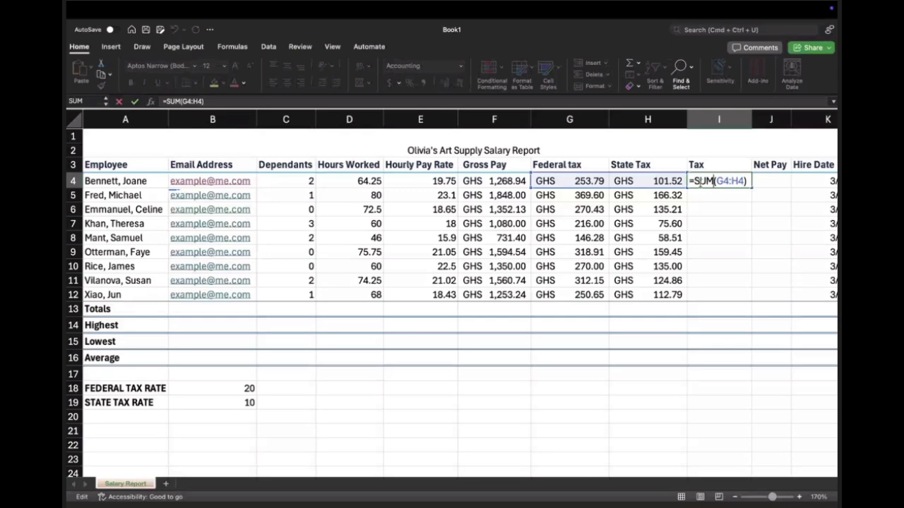
{"action": "left_click", "coordinate": [707, 198]}
{"action": "left_click", "coordinate": [706, 183]}
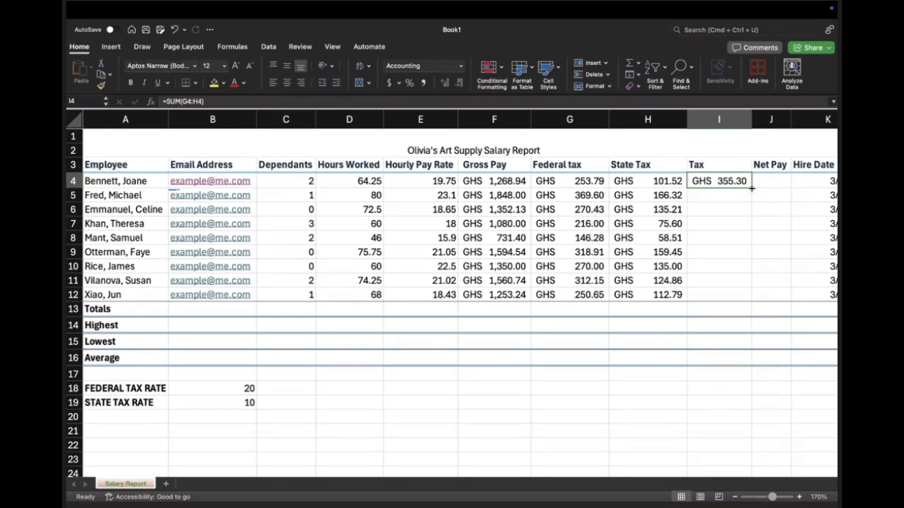
{"action": "left_click_drag", "start_coordinate": [750, 186], "coordinate": [751, 300]}
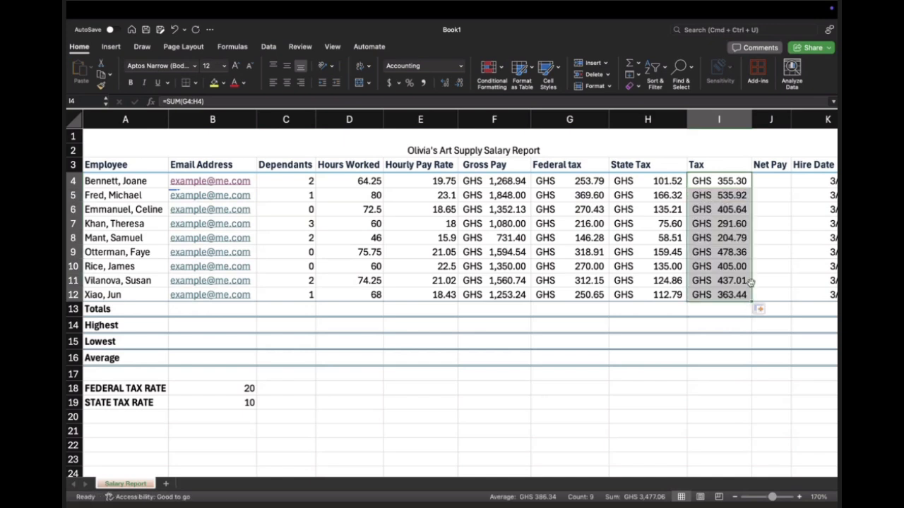
{"action": "left_click", "coordinate": [756, 291]}
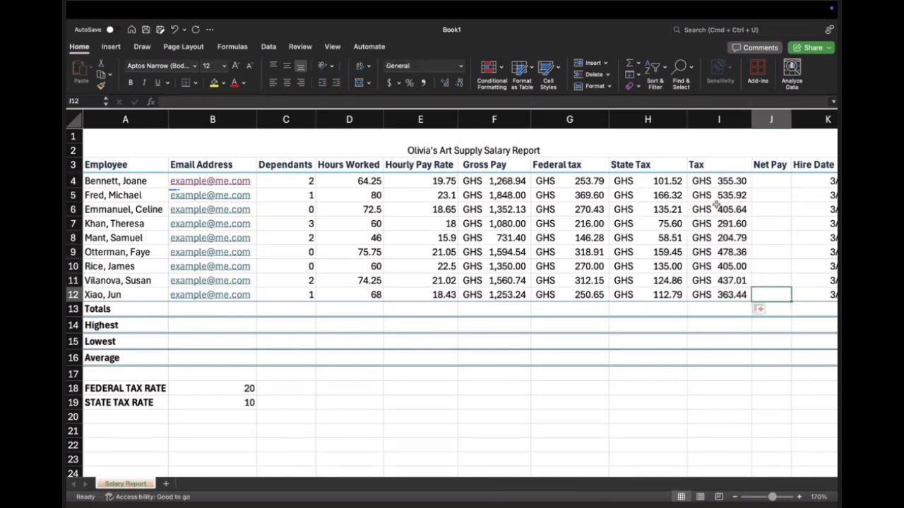
{"action": "left_click", "coordinate": [717, 206]}
{"action": "left_click", "coordinate": [718, 196]}
{"action": "key", "text": "Down"}
{"action": "key", "text": "Down"}
{"action": "key", "text": "Down"}
{"action": "key", "text": "Down"}
{"action": "key", "text": "Down"}
{"action": "key", "text": "Down"}
{"action": "key", "text": "Down"}
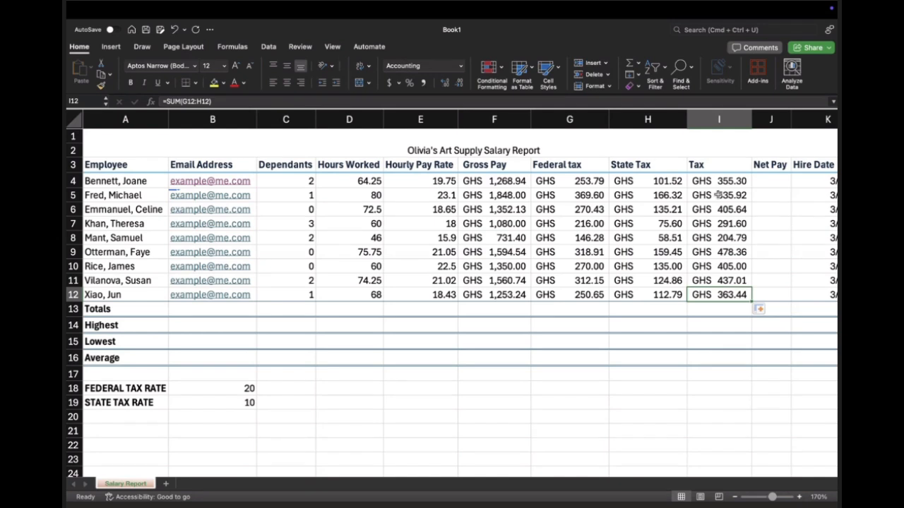
Step: Calculate the first employee's net pay by entering =F4-I4 in J4 to subtract tax from gross pay
{"action": "scroll", "coordinate": [718, 195], "scroll_direction": "right", "scroll_amount": 5}
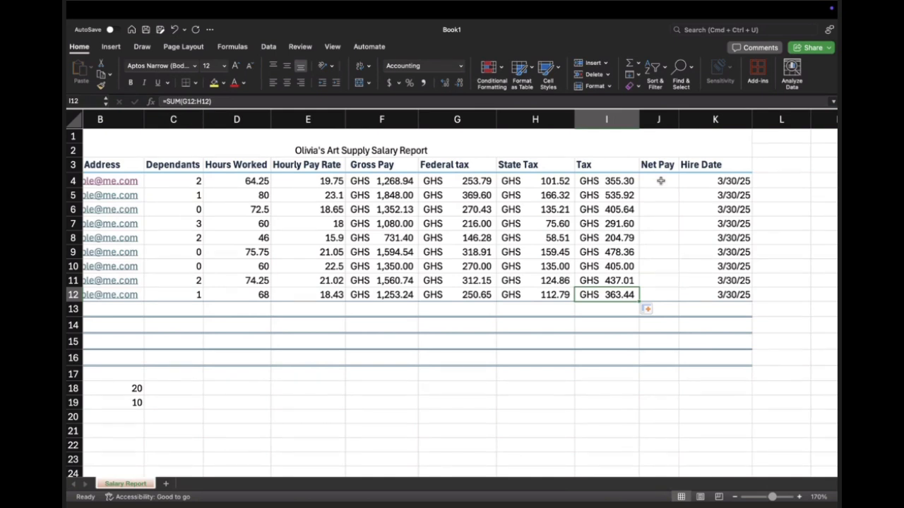
{"action": "left_click", "coordinate": [660, 181]}
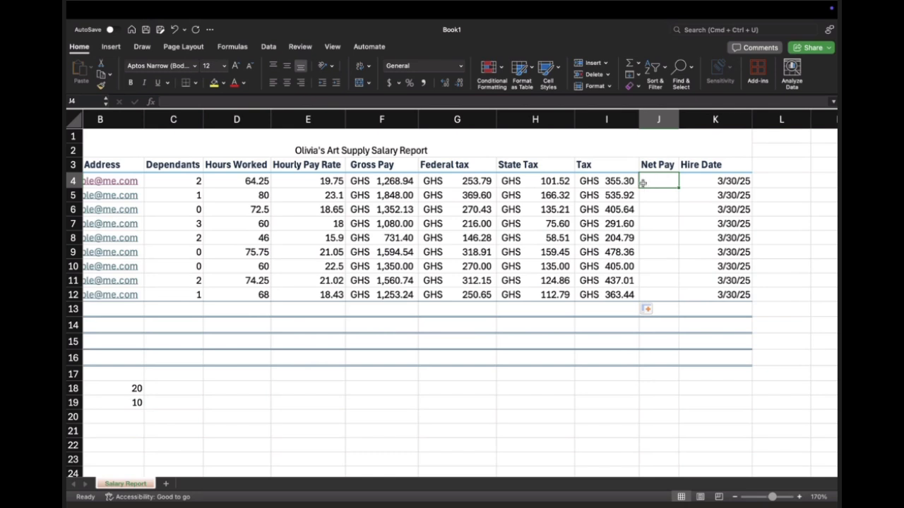
{"action": "type", "text": "="}
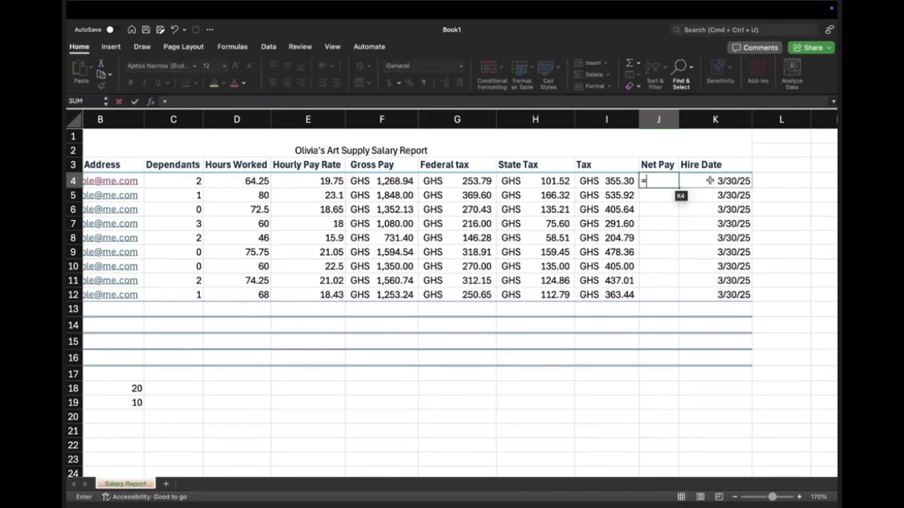
{"action": "left_click", "coordinate": [396, 181]}
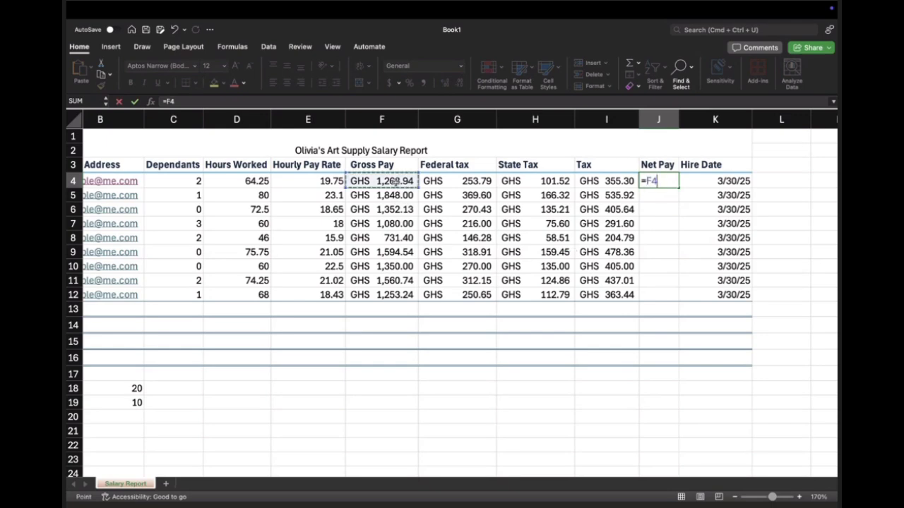
{"action": "type", "text": "-"}
{"action": "left_click", "coordinate": [618, 181]}
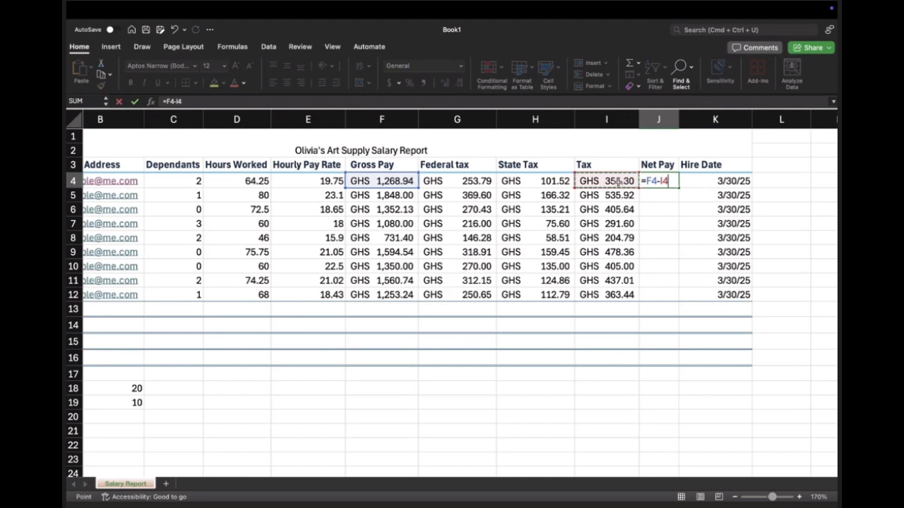
{"action": "key", "text": "Return"}
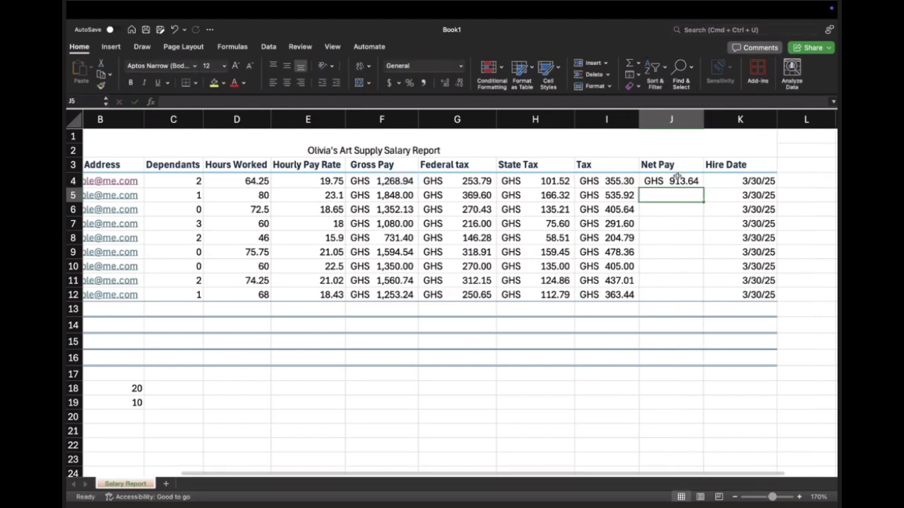
Step: Fill the net pay formula from J4 down through J12 and autofit the width of column J
{"action": "left_click", "coordinate": [676, 178]}
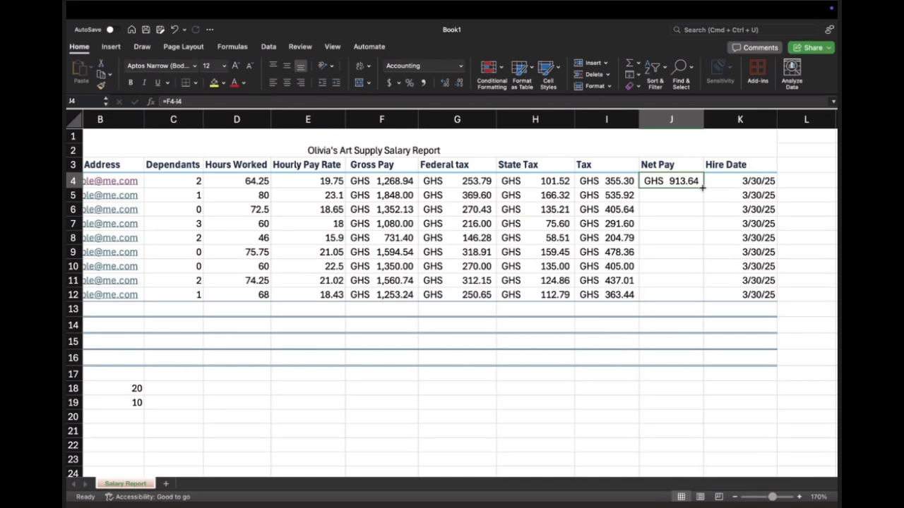
{"action": "left_click_drag", "start_coordinate": [702, 187], "coordinate": [700, 299]}
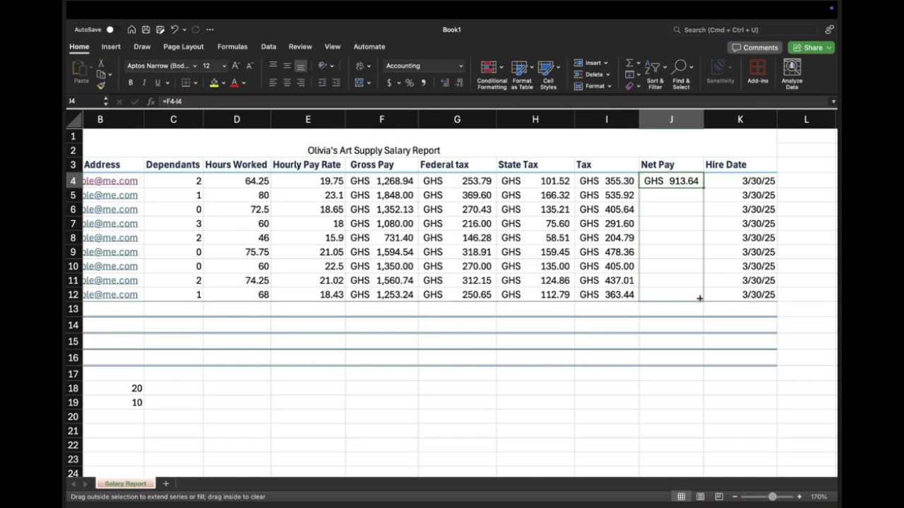
{"action": "left_click_drag", "start_coordinate": [700, 299], "coordinate": [700, 298]}
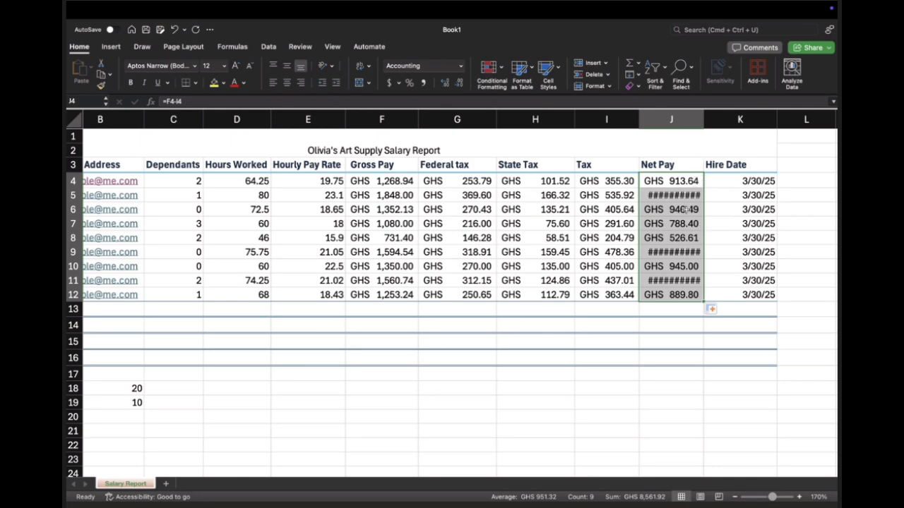
{"action": "double_click", "coordinate": [705, 121]}
Step: Check the net pay formulas in J4 and J5 against their source cells, and review the summary row labels in A13 to A16
{"action": "left_click", "coordinate": [694, 182]}
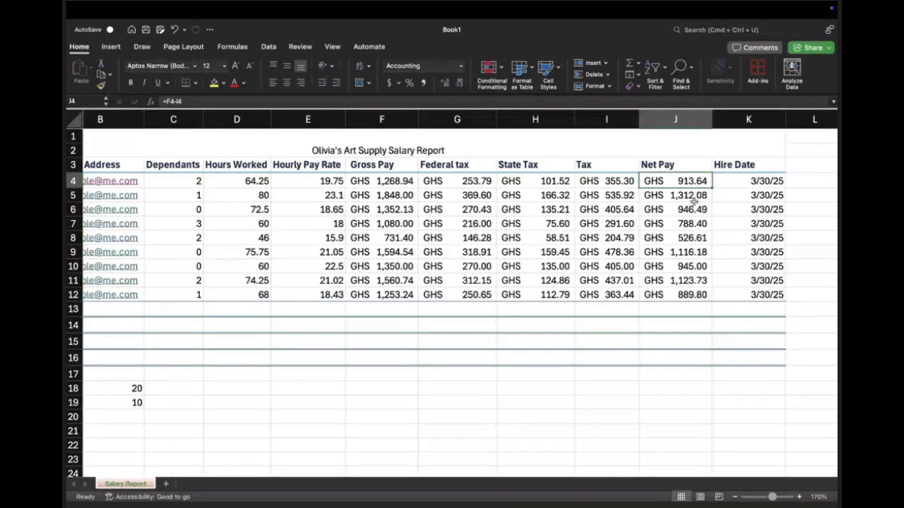
{"action": "key", "text": "Left"}
{"action": "key", "text": "Left"}
{"action": "key", "text": "Left"}
{"action": "key", "text": "Left"}
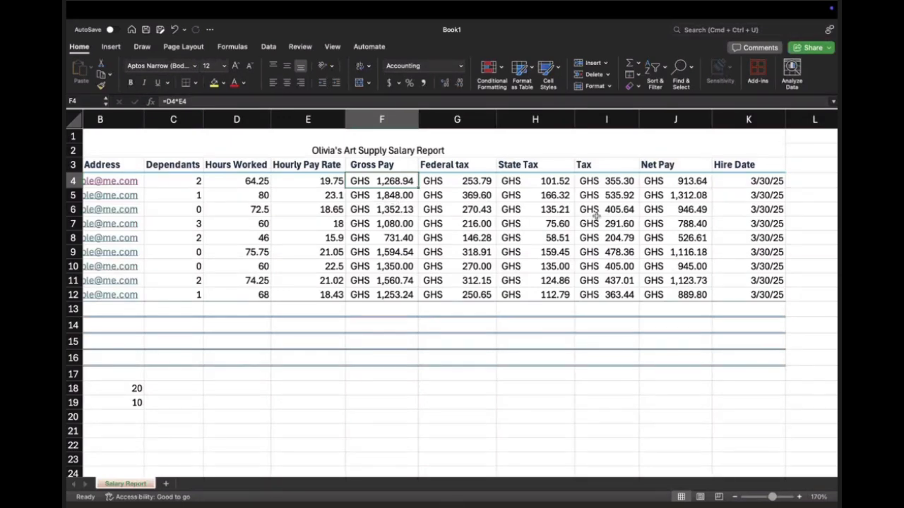
{"action": "left_click", "coordinate": [673, 194]}
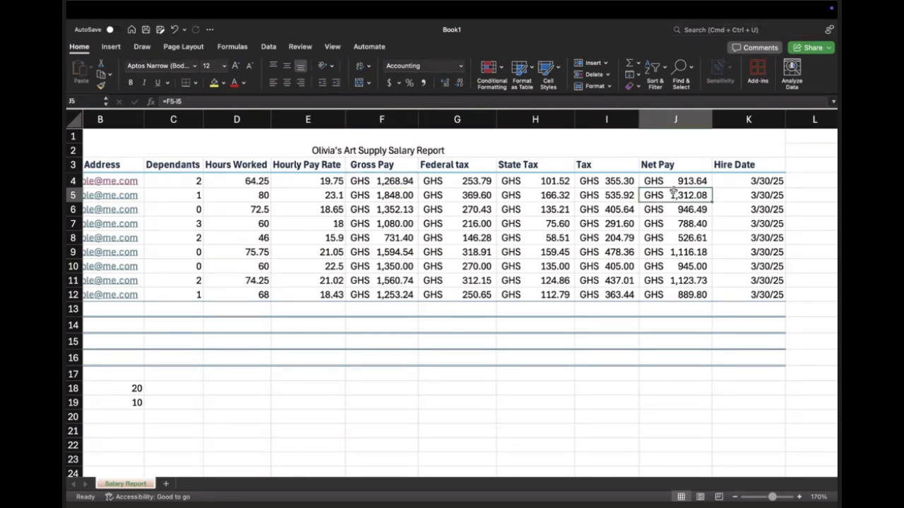
{"action": "scroll", "coordinate": [193, 331], "scroll_direction": "left", "scroll_amount": 3}
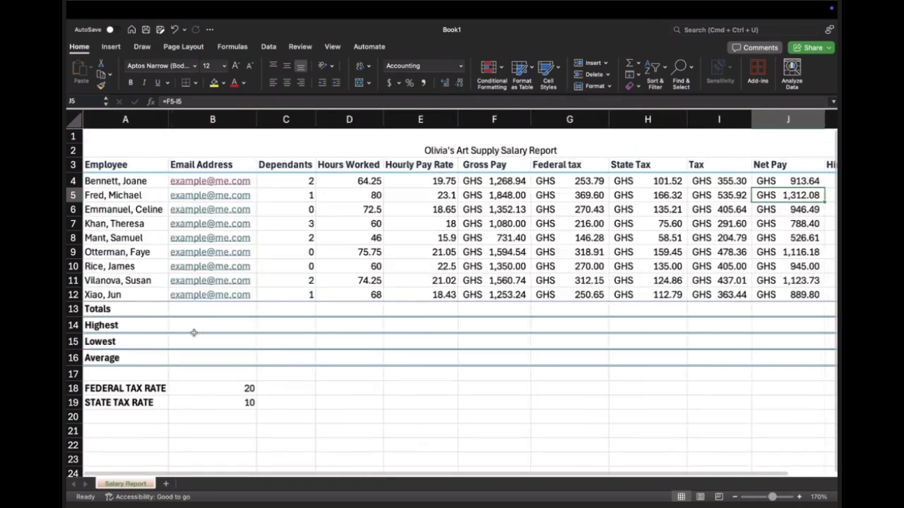
{"action": "scroll", "coordinate": [193, 332], "scroll_direction": "right", "scroll_amount": 1}
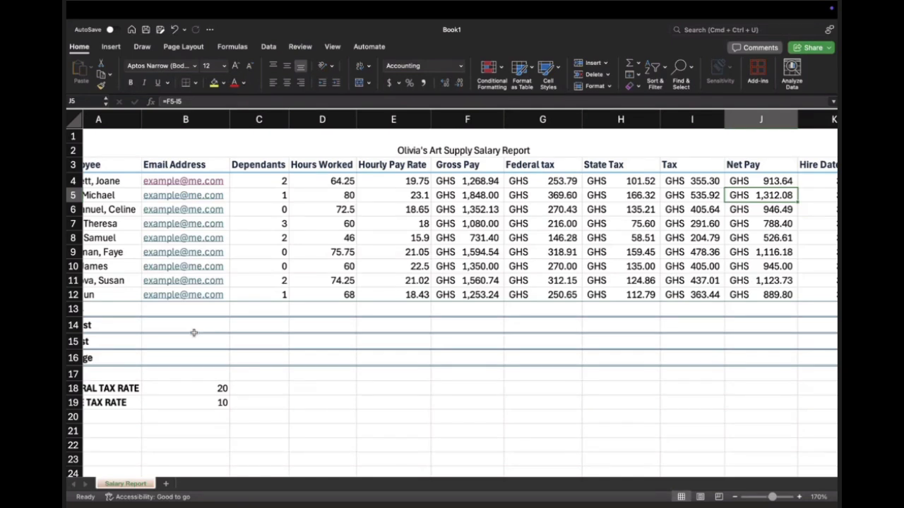
{"action": "scroll", "coordinate": [194, 333], "scroll_direction": "left", "scroll_amount": 2}
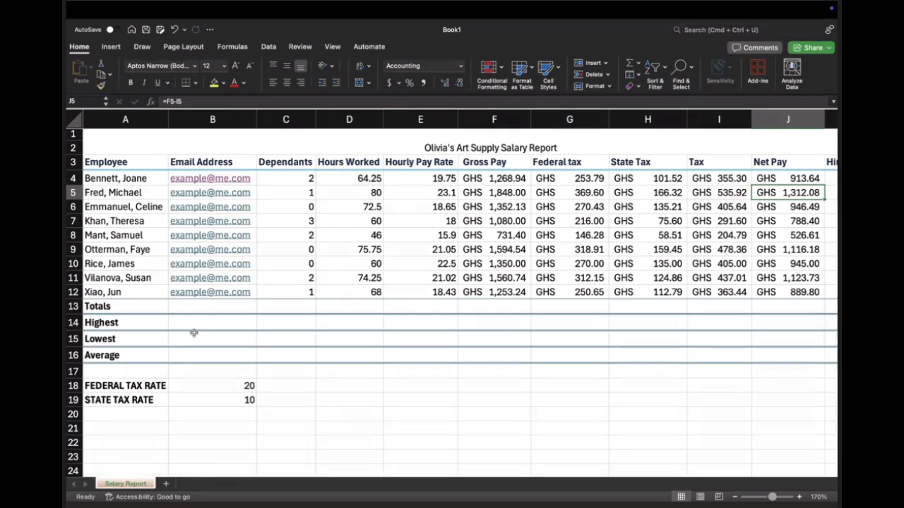
{"action": "left_click", "coordinate": [160, 306]}
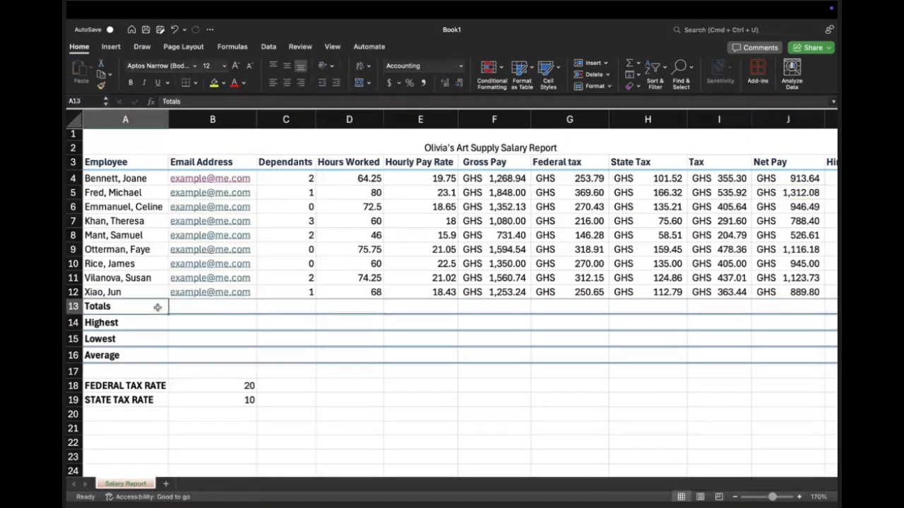
{"action": "left_click", "coordinate": [135, 322]}
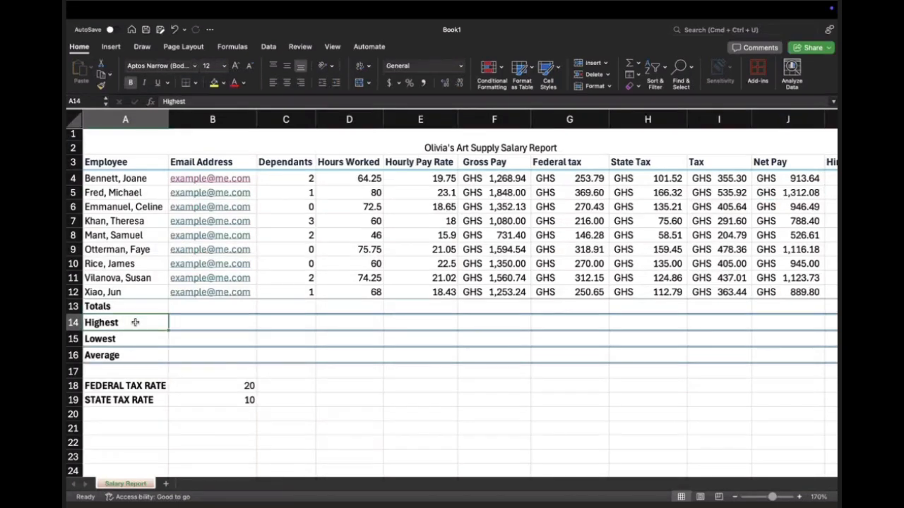
{"action": "left_click", "coordinate": [140, 339]}
{"action": "left_click", "coordinate": [140, 355]}
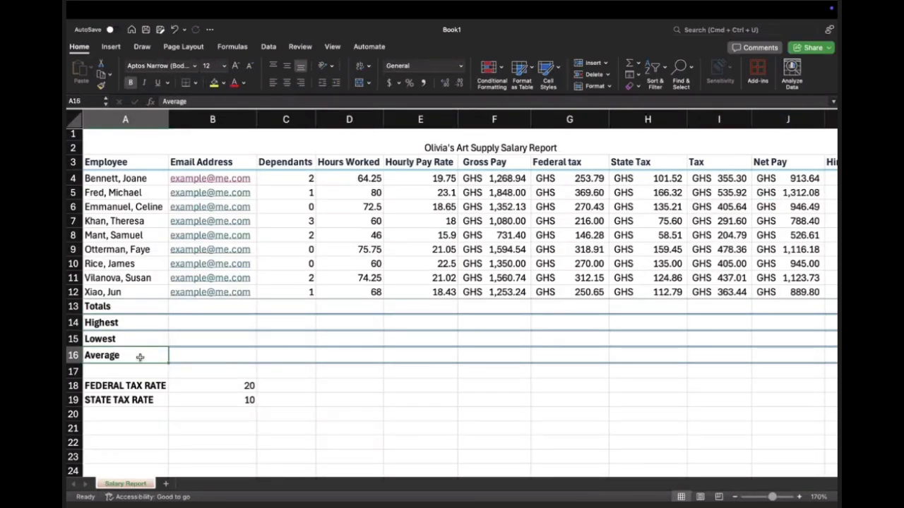
Step: Total the Dependants column in C13 with AutoSum, using =SUM(C4:C12)
{"action": "left_click", "coordinate": [199, 307]}
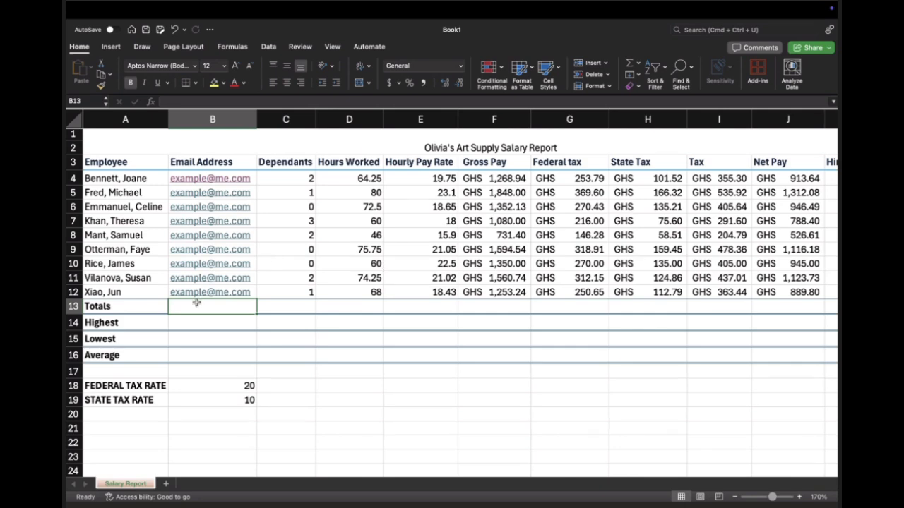
{"action": "left_click", "coordinate": [299, 304]}
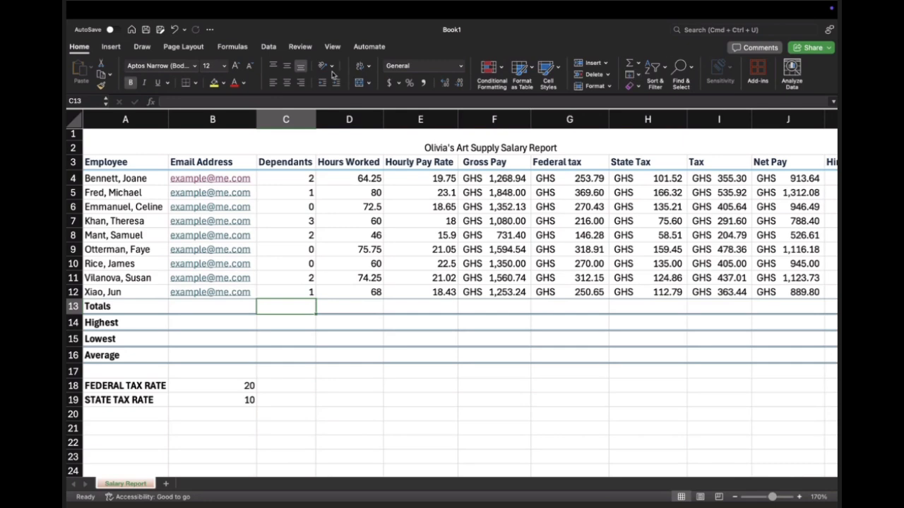
{"action": "left_click", "coordinate": [639, 64]}
{"action": "left_click", "coordinate": [639, 77]}
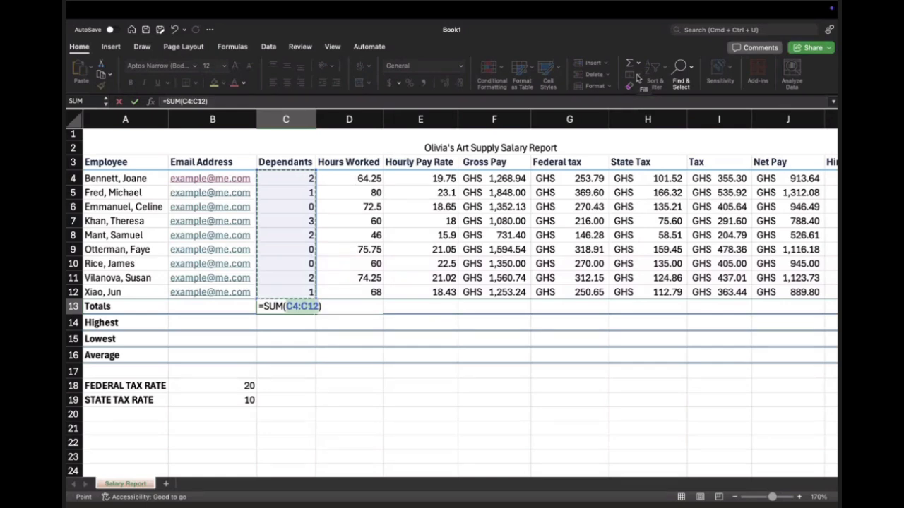
{"action": "key", "text": "Return"}
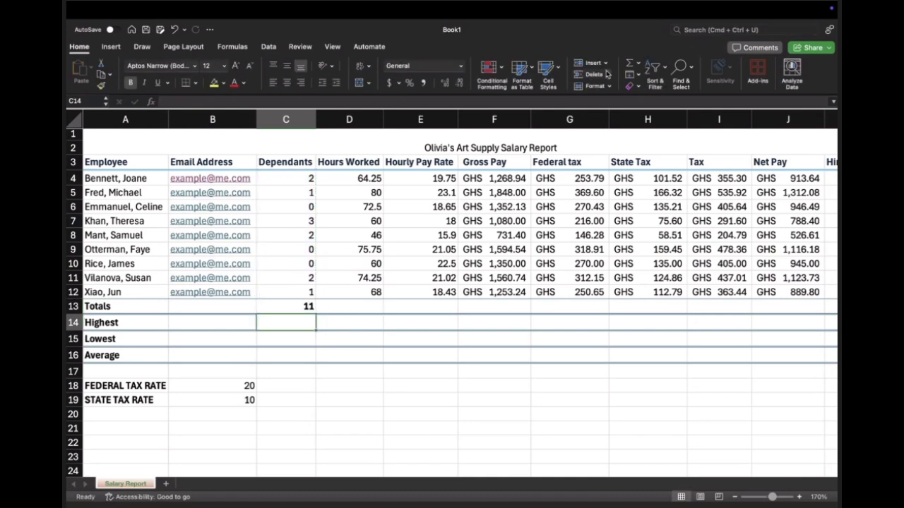
Step: Fill the total formula from C13 across through J13 and check the copied SUM formulas in the Totals row
{"action": "left_click", "coordinate": [298, 308]}
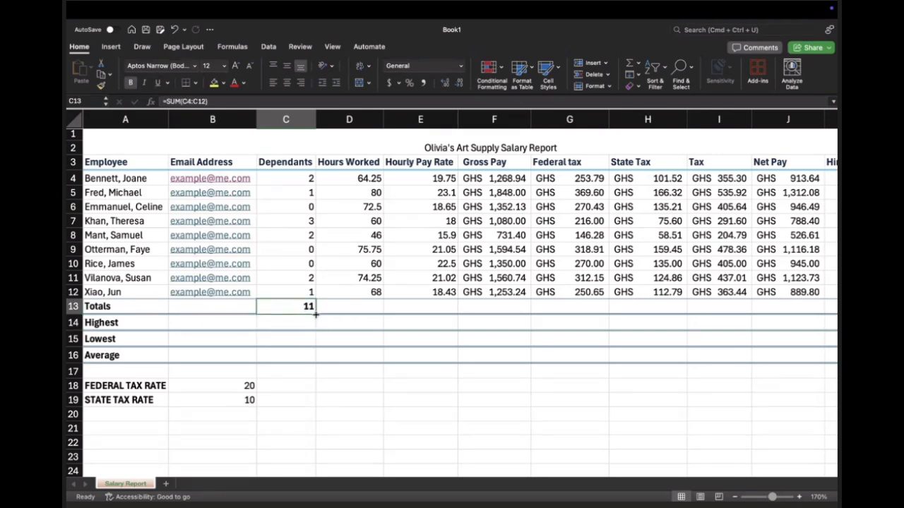
{"action": "scroll", "coordinate": [316, 316], "scroll_direction": "right", "scroll_amount": 3}
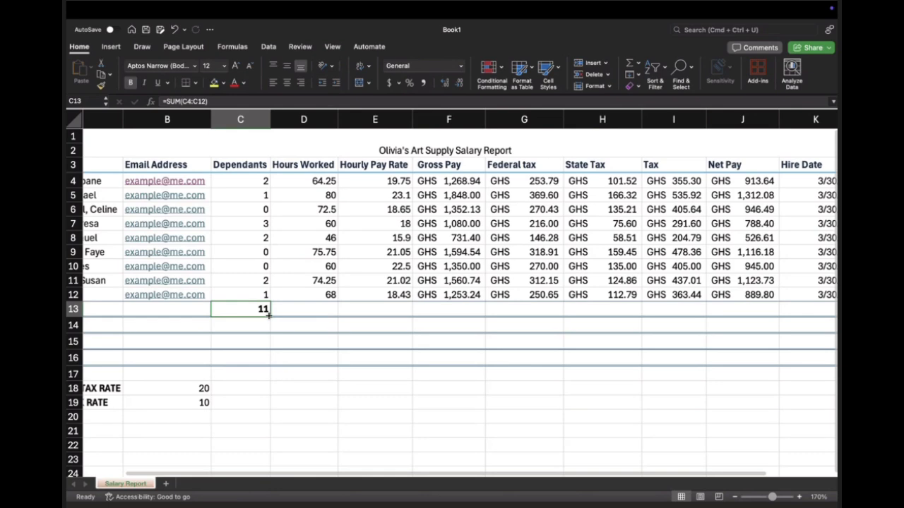
{"action": "left_click_drag", "start_coordinate": [268, 316], "coordinate": [780, 309]}
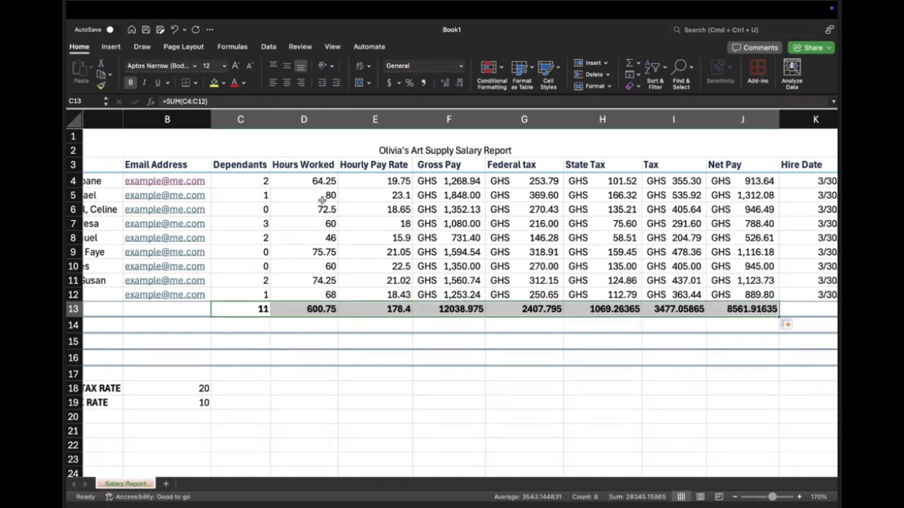
{"action": "left_click", "coordinate": [327, 308]}
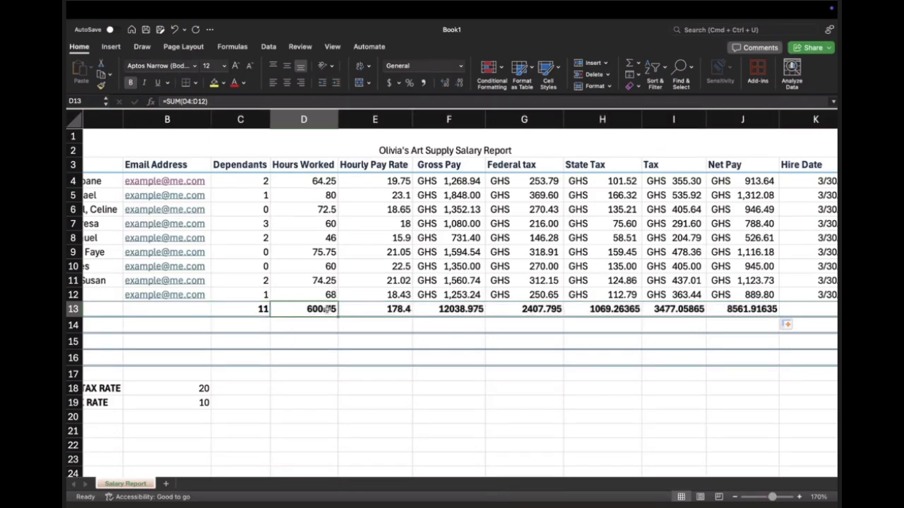
{"action": "left_click", "coordinate": [262, 308]}
{"action": "left_click", "coordinate": [296, 309]}
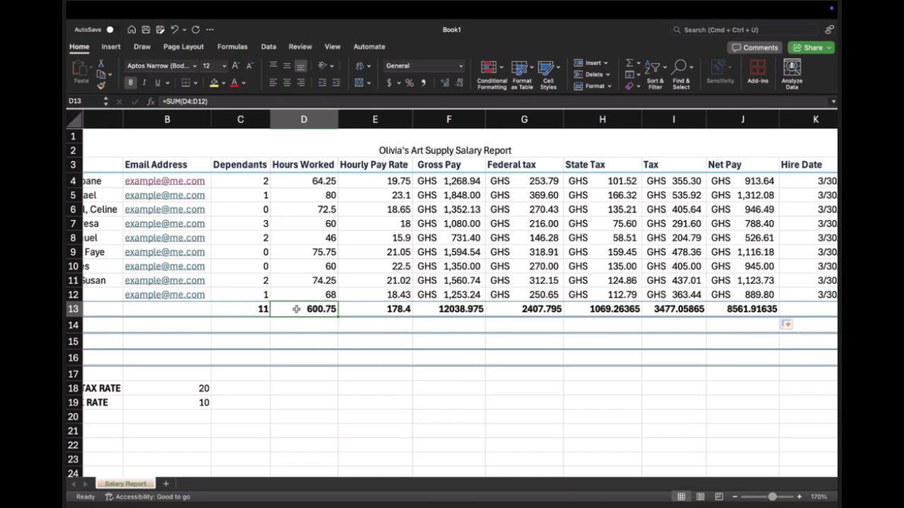
{"action": "left_click", "coordinate": [240, 309]}
{"action": "left_click", "coordinate": [301, 310]}
{"action": "left_click", "coordinate": [381, 309]}
{"action": "left_click", "coordinate": [431, 309]}
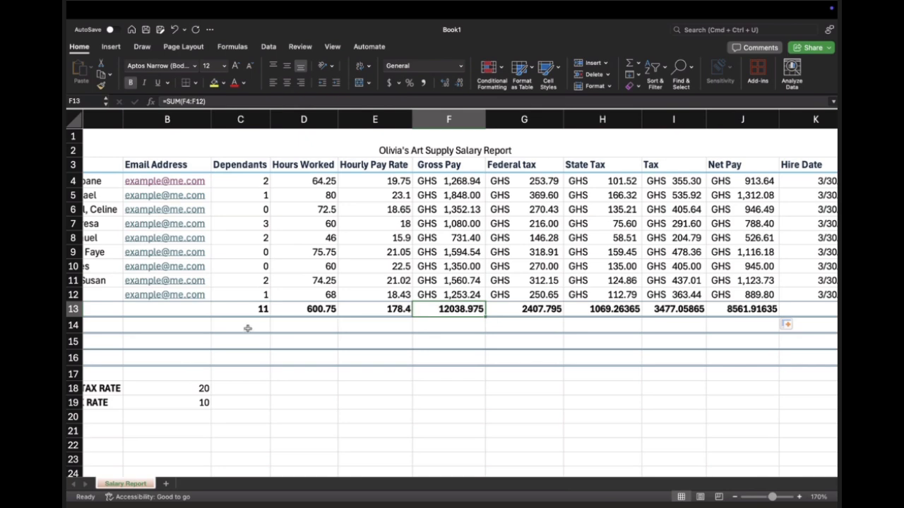
Step: Apply the Accounting number format to the Gross Pay through Net Pay totals in F13:J13
{"action": "scroll", "coordinate": [233, 324], "scroll_direction": "left", "scroll_amount": 2}
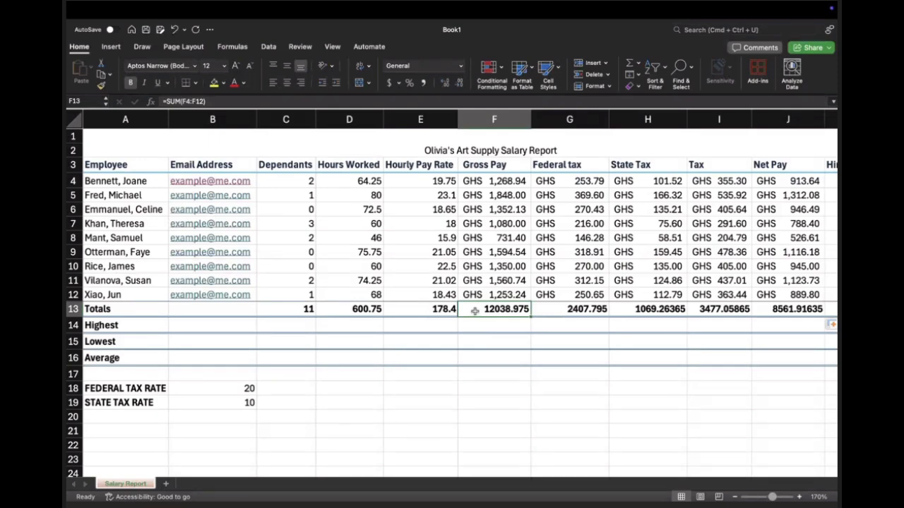
{"action": "left_click_drag", "start_coordinate": [474, 310], "coordinate": [790, 311]}
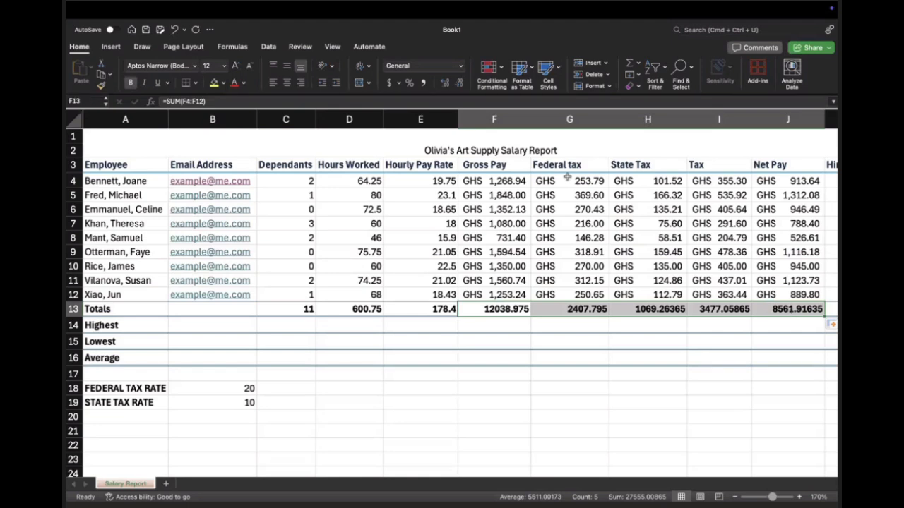
{"action": "left_click", "coordinate": [460, 65]}
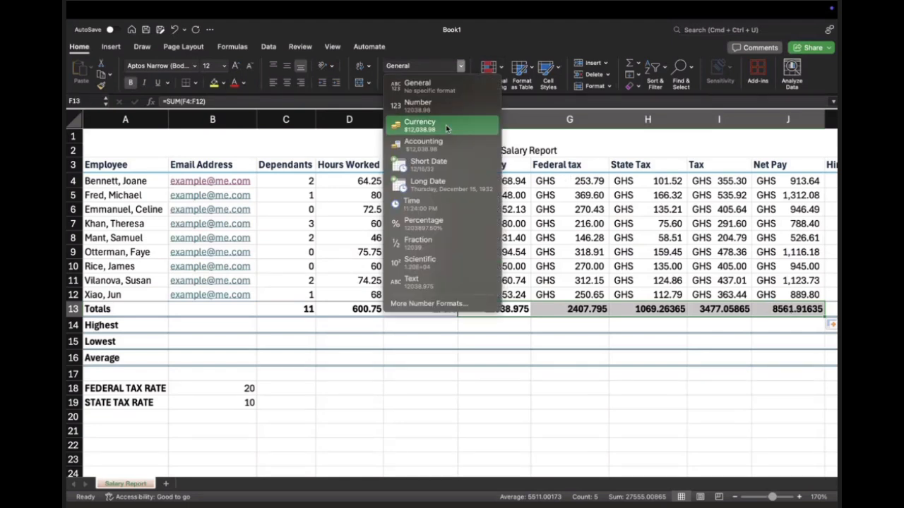
{"action": "left_click", "coordinate": [447, 127]}
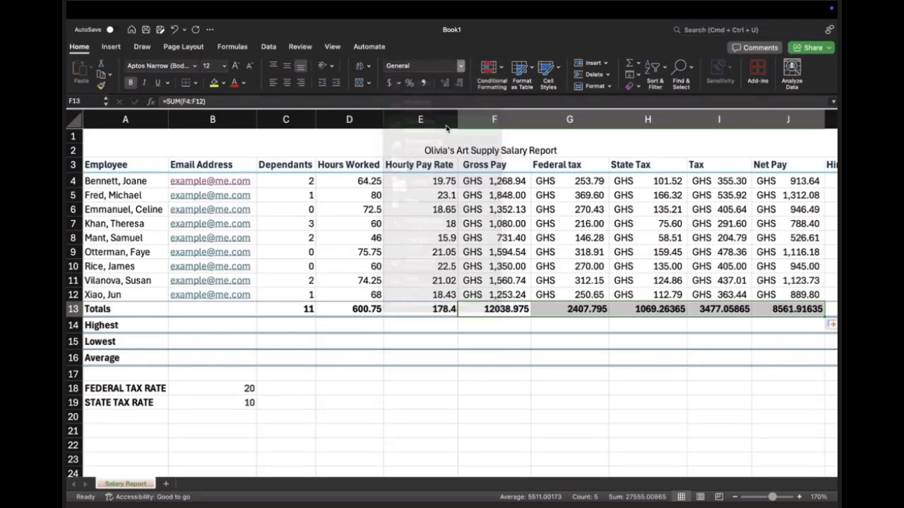
{"action": "left_click", "coordinate": [460, 67]}
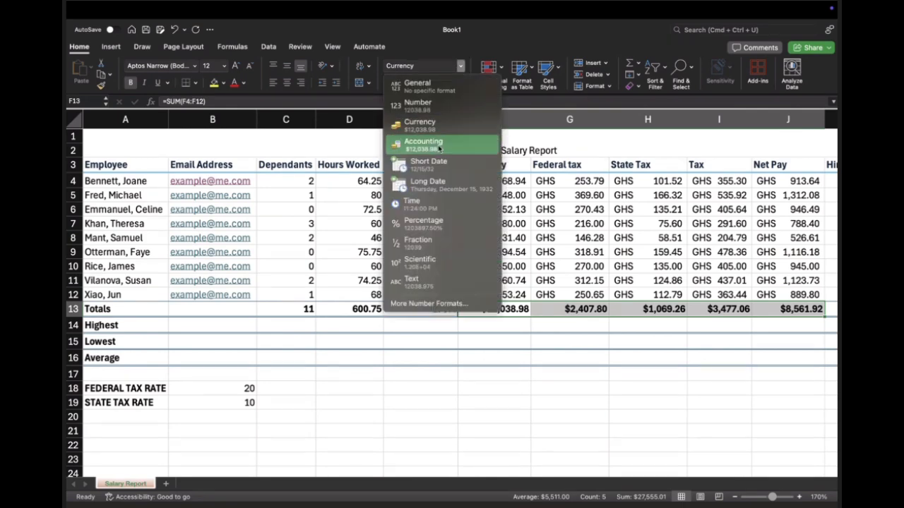
{"action": "left_click", "coordinate": [440, 147]}
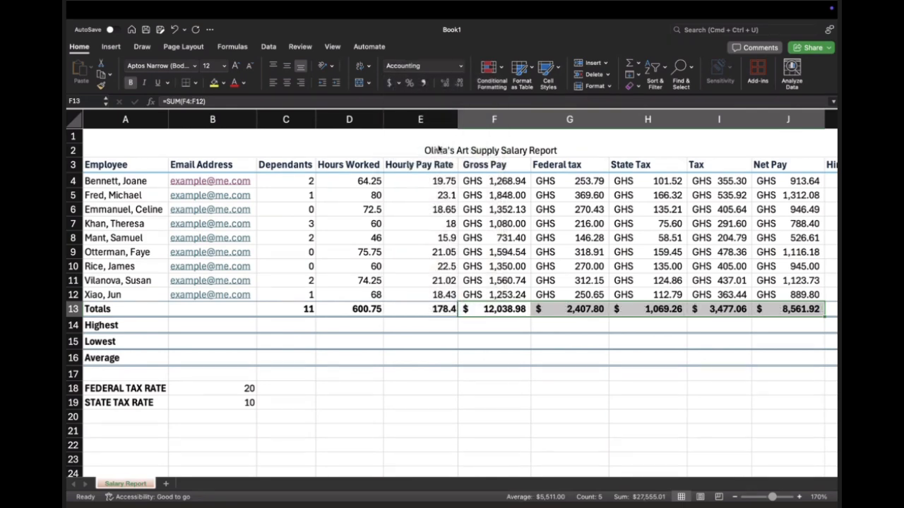
{"action": "left_click", "coordinate": [460, 69]}
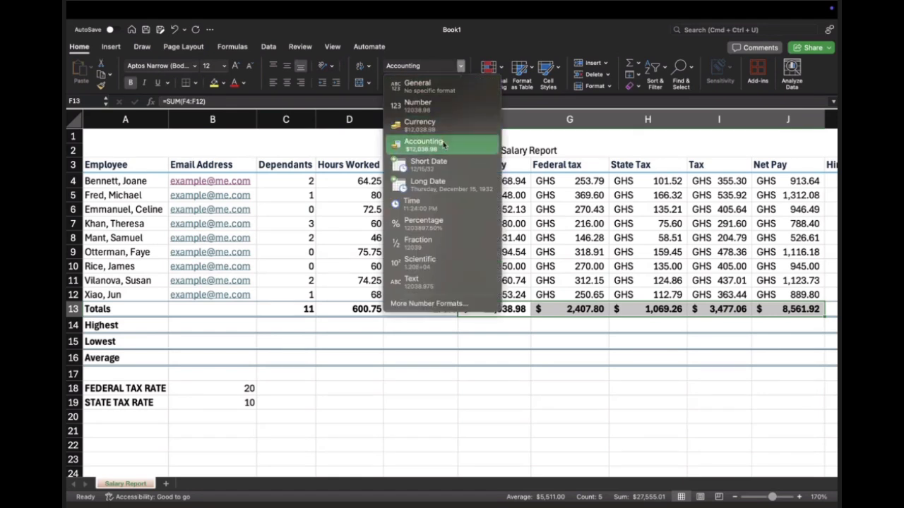
{"action": "left_click", "coordinate": [375, 100]}
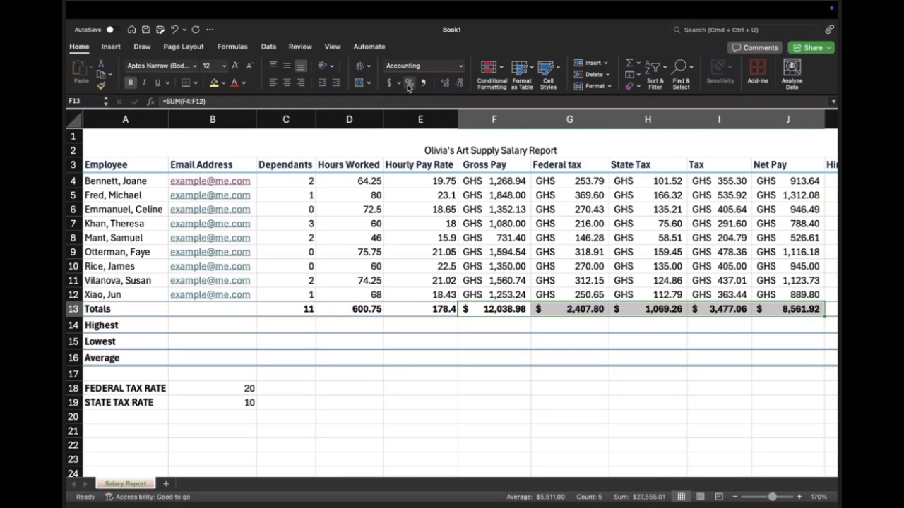
Step: Set the Accounting currency symbol of the totals in F13:J13 to GHS, keeping two decimal places
{"action": "left_click", "coordinate": [398, 83]}
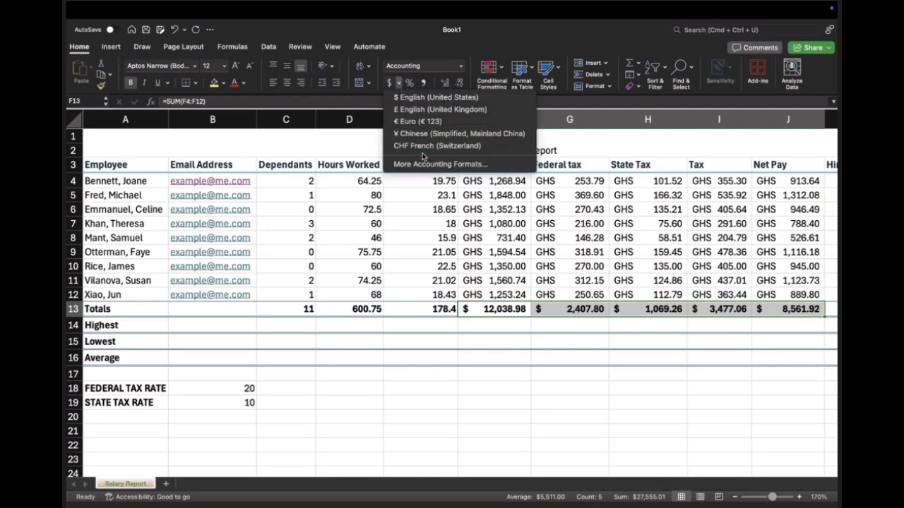
{"action": "left_click", "coordinate": [427, 164]}
{"action": "left_click", "coordinate": [470, 158]}
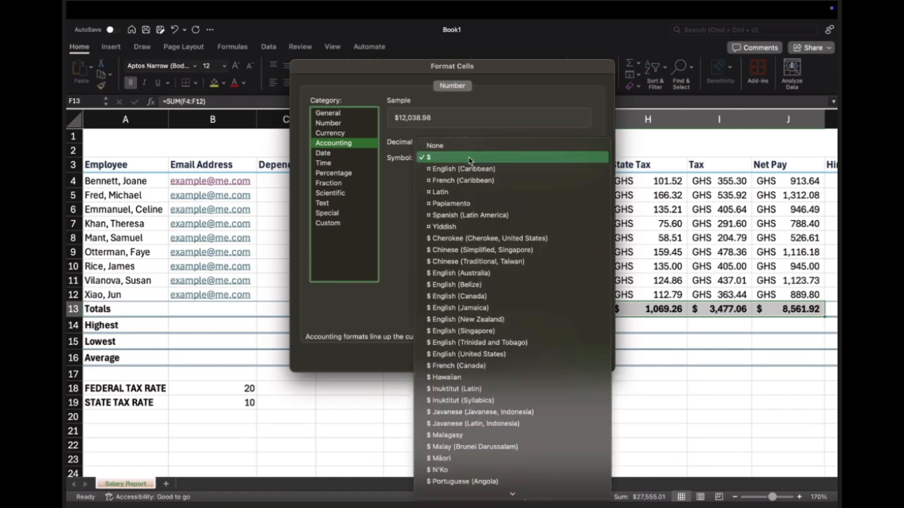
{"action": "scroll", "coordinate": [470, 161], "scroll_direction": "down", "scroll_amount": 15}
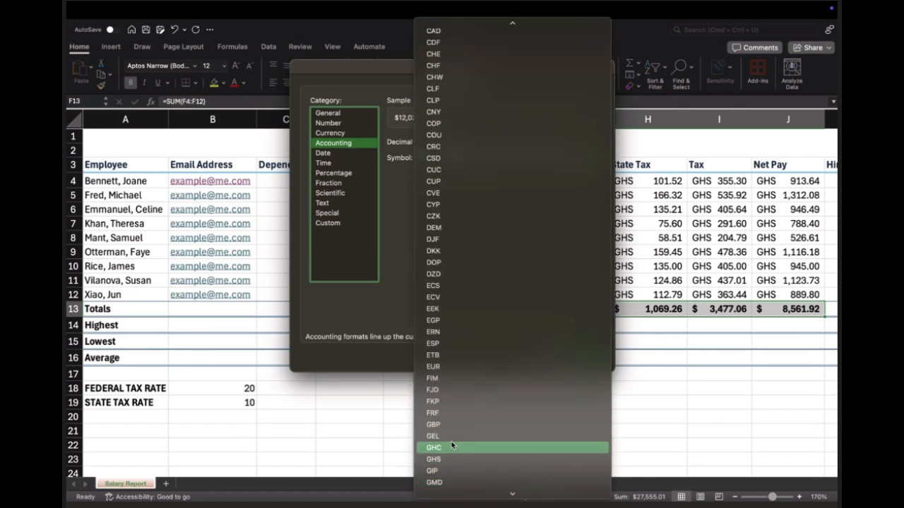
{"action": "left_click", "coordinate": [443, 459]}
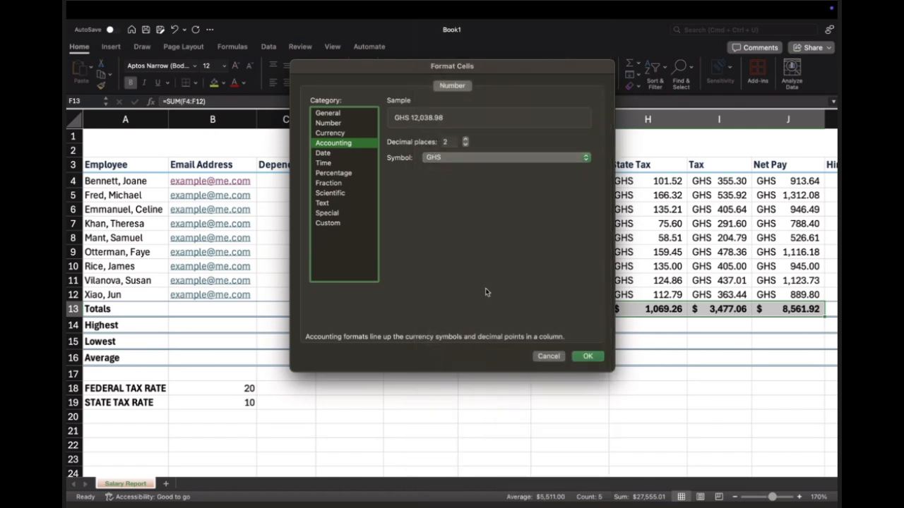
{"action": "left_click", "coordinate": [587, 355]}
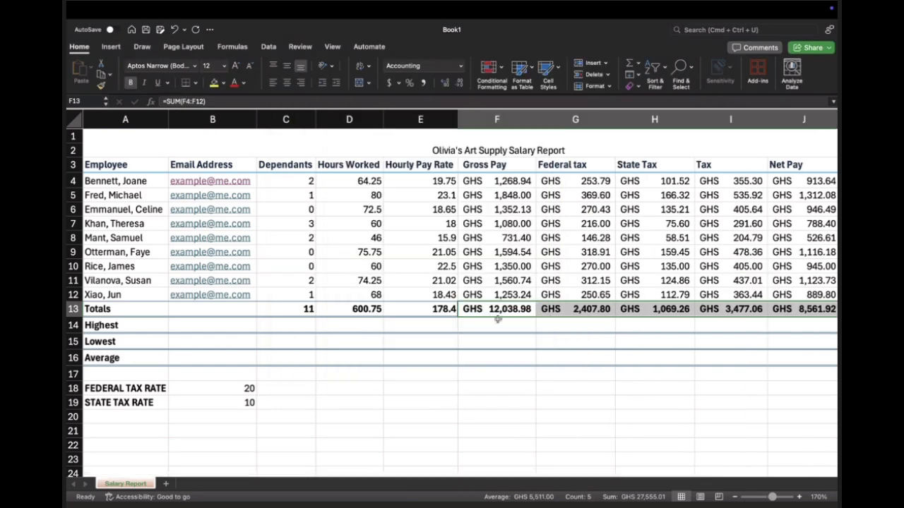
{"action": "left_click", "coordinate": [431, 308]}
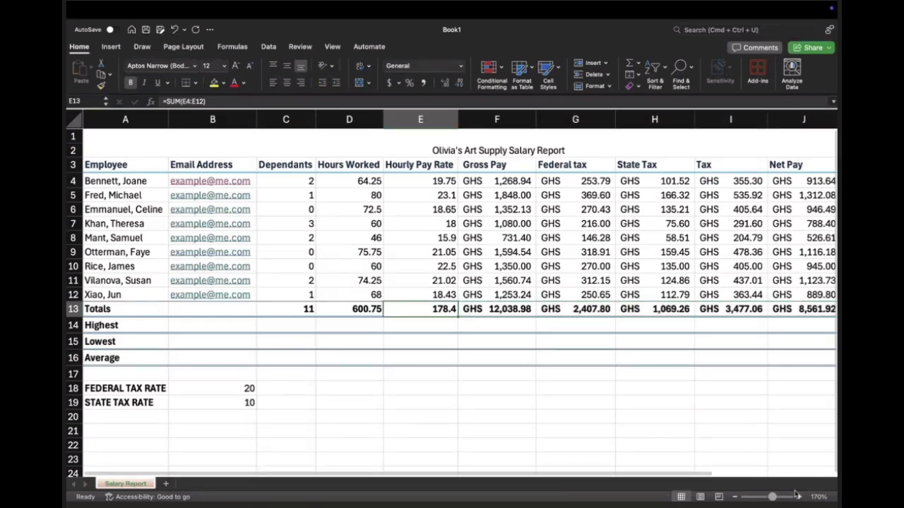
{"action": "left_click", "coordinate": [734, 497]}
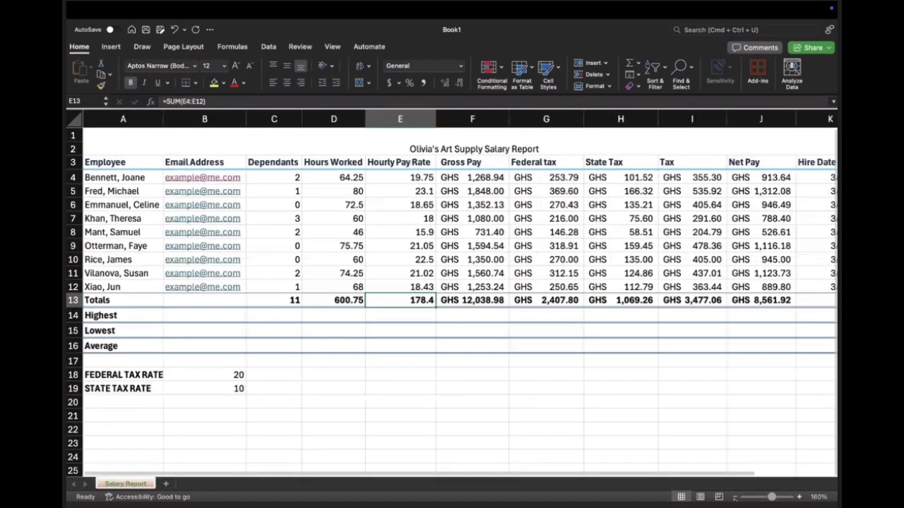
{"action": "left_click", "coordinate": [735, 497]}
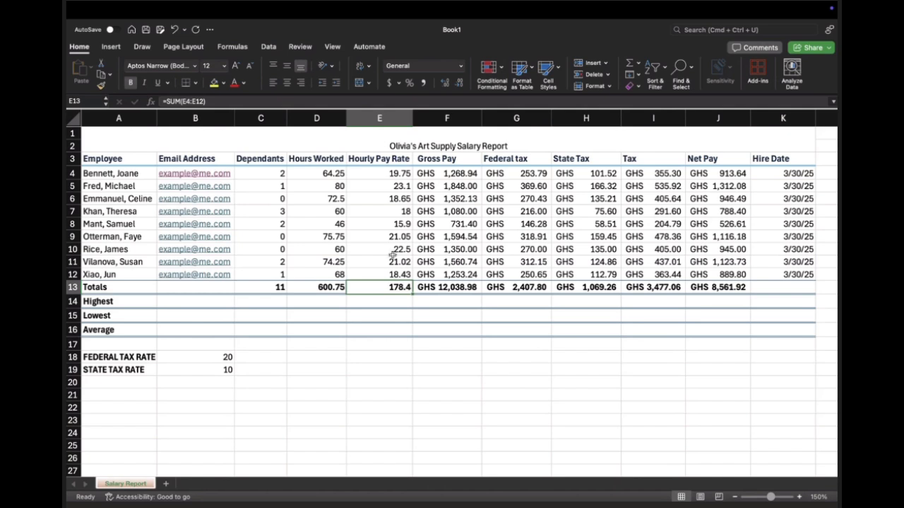
{"action": "left_click", "coordinate": [786, 289]}
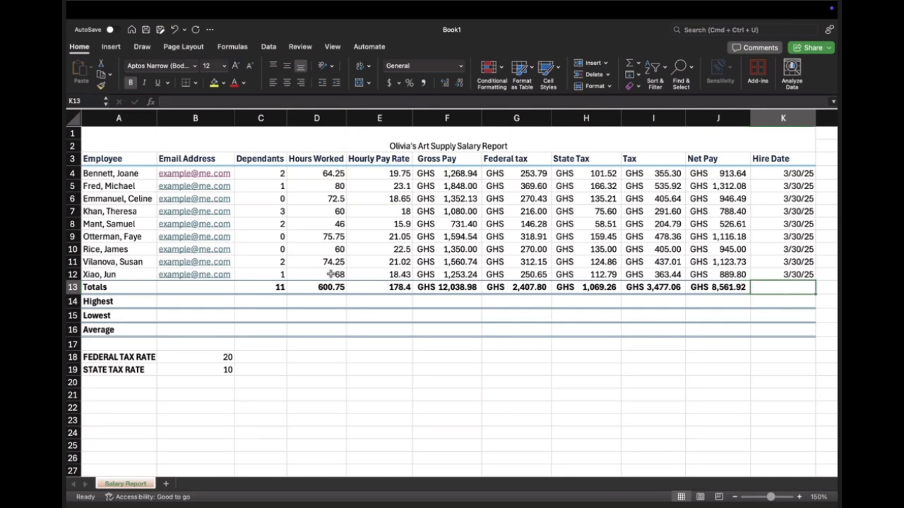
{"action": "left_click", "coordinate": [184, 300]}
{"action": "left_click", "coordinate": [271, 301]}
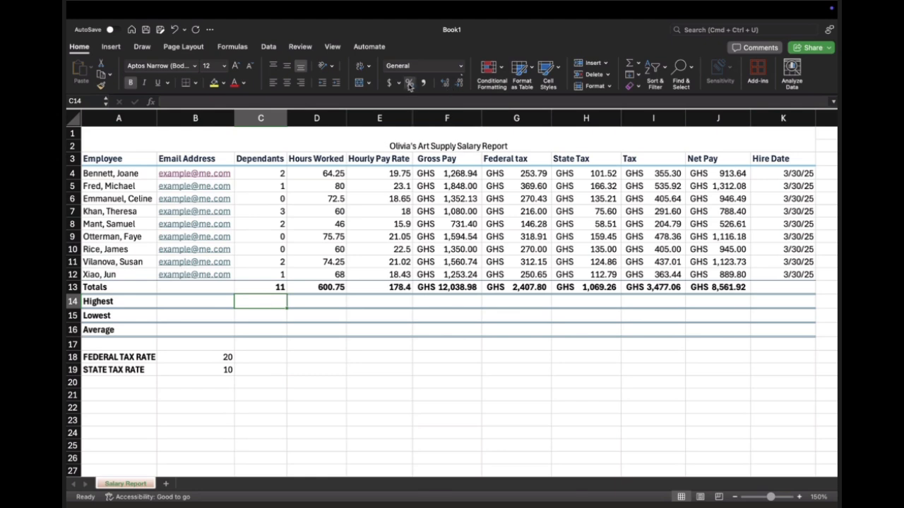
{"action": "left_click", "coordinate": [638, 64]}
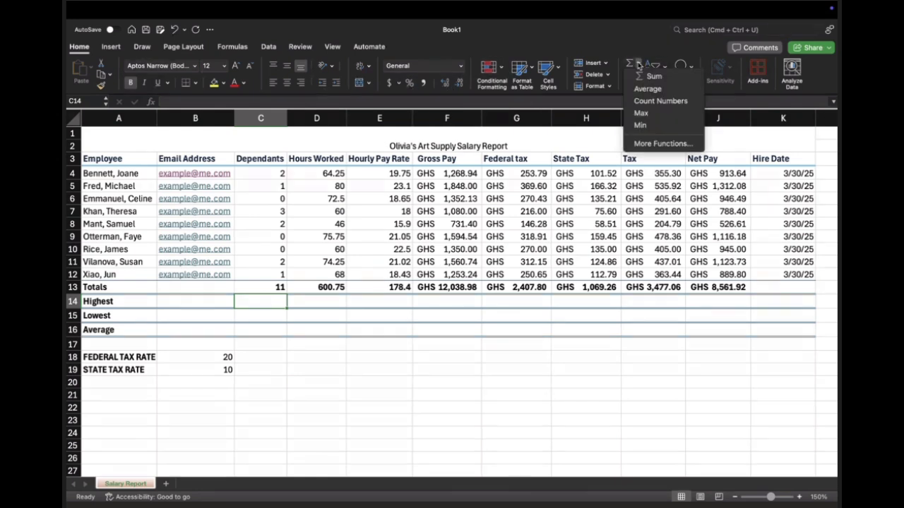
{"action": "left_click", "coordinate": [641, 114]}
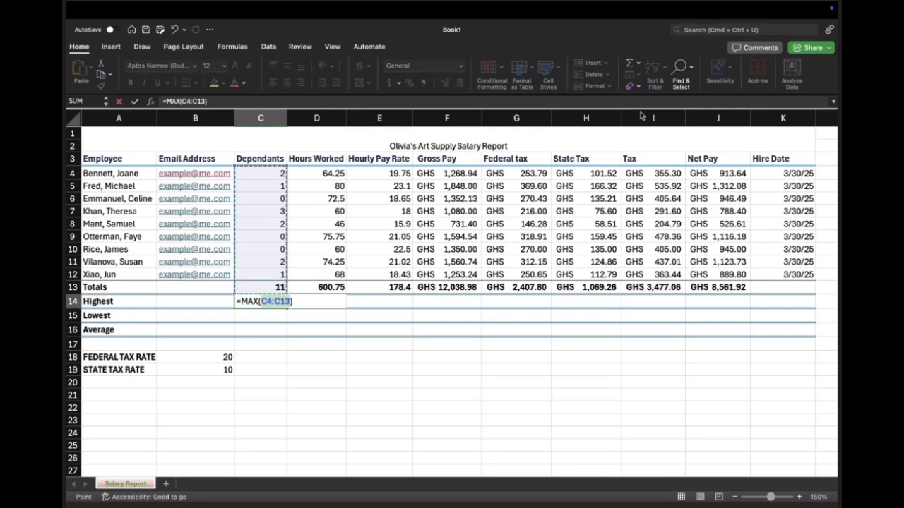
{"action": "key", "text": "Right"}
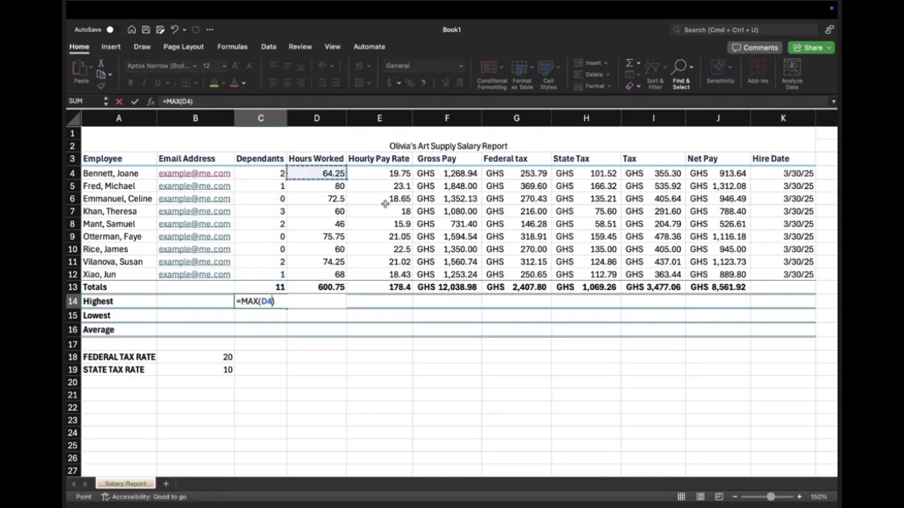
{"action": "key", "text": "Right"}
{"action": "key", "text": "Left"}
{"action": "key", "text": "Left"}
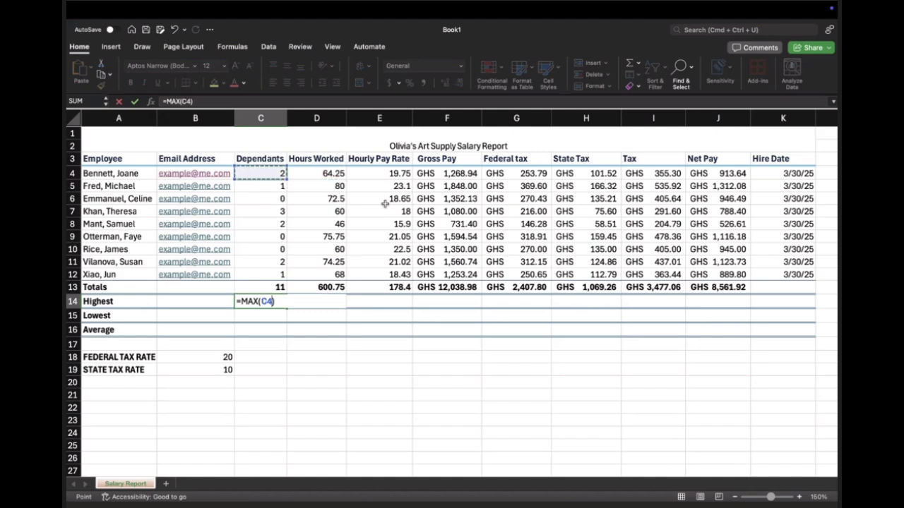
{"action": "key", "text": "super+z"}
{"action": "key", "text": "super+z"}
{"action": "key", "text": "super+z"}
{"action": "key", "text": "super+z"}
{"action": "key", "text": "Right"}
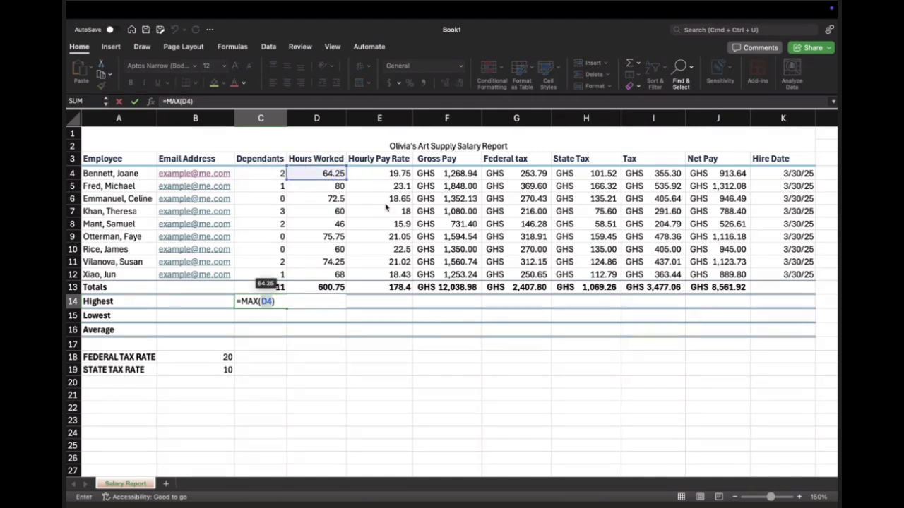
{"action": "key", "text": "BackSpace"}
{"action": "key", "text": "Right"}
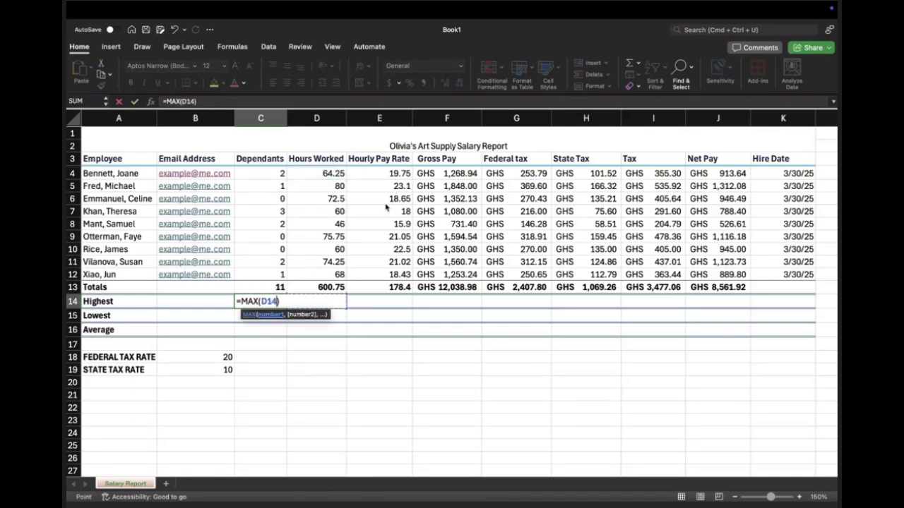
{"action": "key", "text": "F2"}
{"action": "key", "text": "BackSpace"}
{"action": "key", "text": "BackSpace"}
{"action": "key", "text": "BackSpace"}
{"action": "key", "text": "BackSpace"}
{"action": "key", "text": "BackSpace"}
{"action": "key", "text": "BackSpace"}
{"action": "key", "text": "BackSpace"}
{"action": "key", "text": "BackSpace"}
{"action": "key", "text": "BackSpace"}
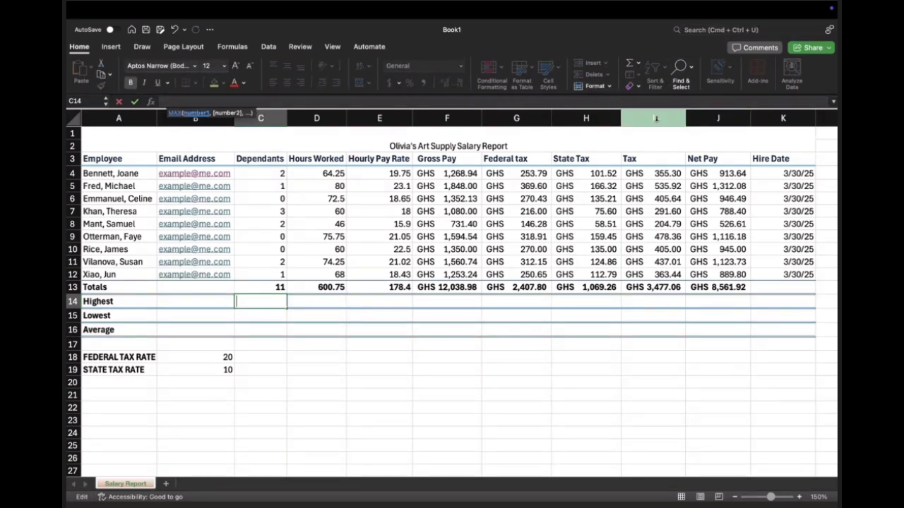
{"action": "left_click", "coordinate": [638, 63]}
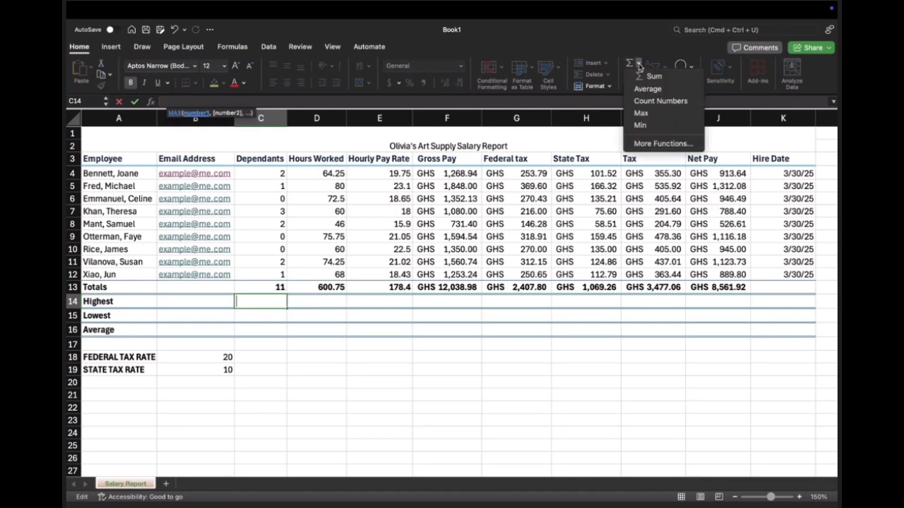
{"action": "left_click", "coordinate": [644, 113]}
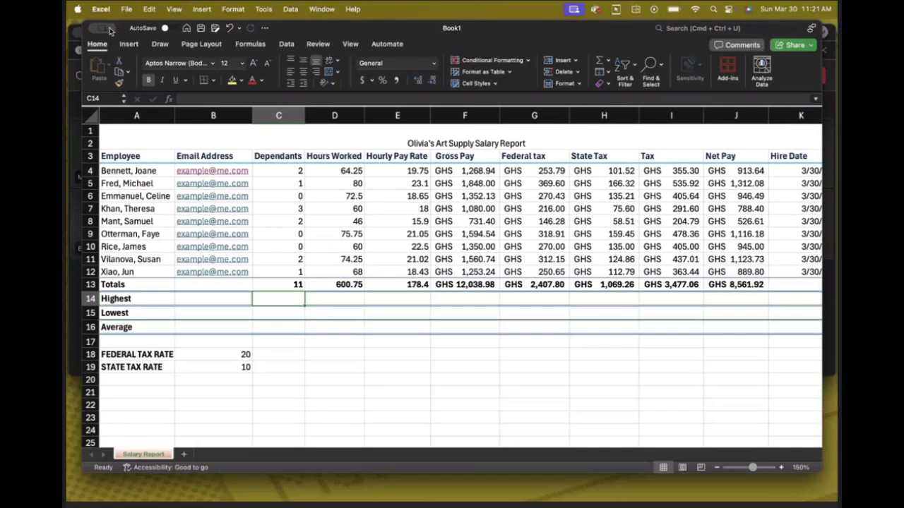
Step: Expand the workbook window to fill the entire screen
{"action": "mouse_move", "coordinate": [106, 28]}
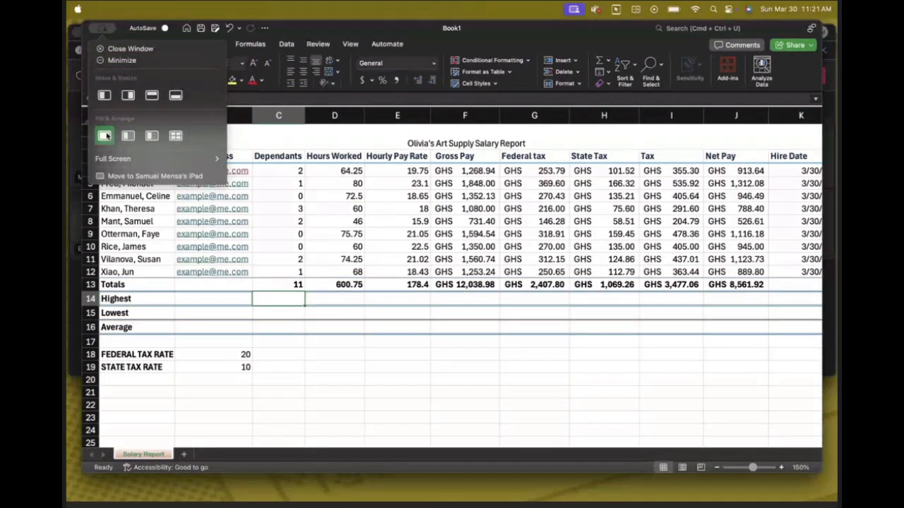
{"action": "mouse_move", "coordinate": [212, 158]}
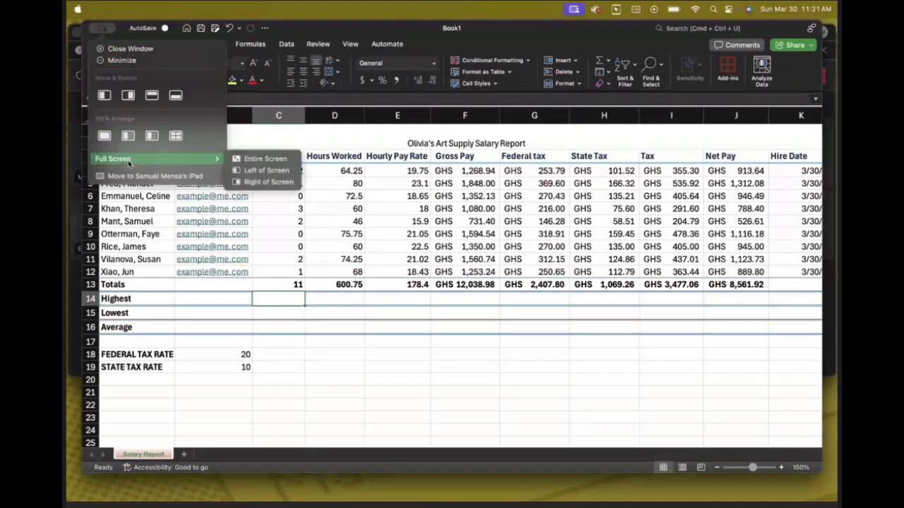
{"action": "left_click", "coordinate": [264, 158]}
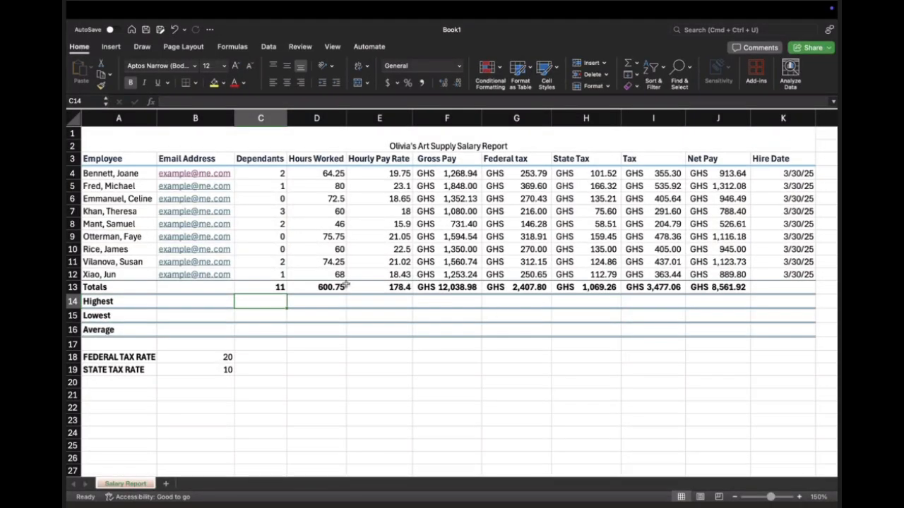
Step: Insert the AutoSum Max function in C14 for the Dependants column, using =MAX(C4:C13)
{"action": "left_click", "coordinate": [303, 303]}
{"action": "left_click", "coordinate": [269, 303]}
{"action": "left_click", "coordinate": [636, 63]}
{"action": "left_click", "coordinate": [640, 113]}
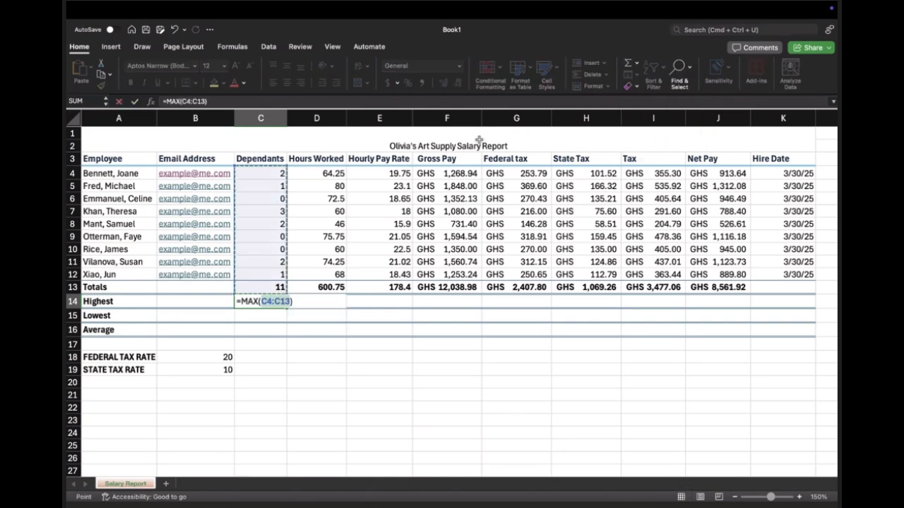
{"action": "key", "text": "Return"}
{"action": "left_click", "coordinate": [274, 301]}
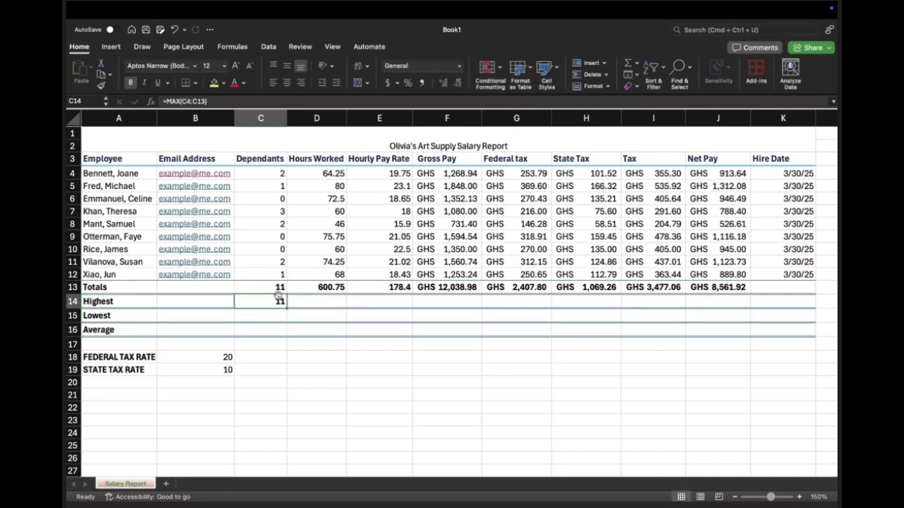
Step: Correct the MAX formula in C14 to exclude the Totals row, making it =MAX(C4:C12)
{"action": "double_click", "coordinate": [280, 301]}
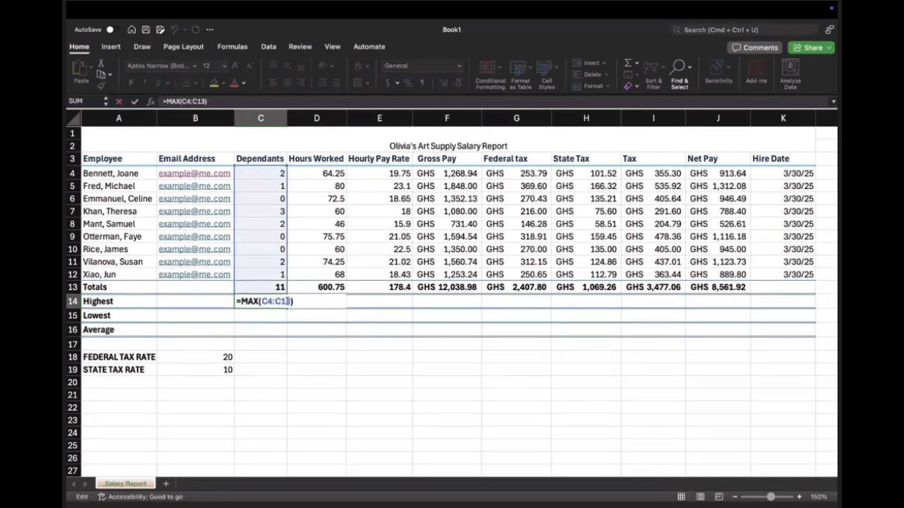
{"action": "left_click", "coordinate": [290, 302]}
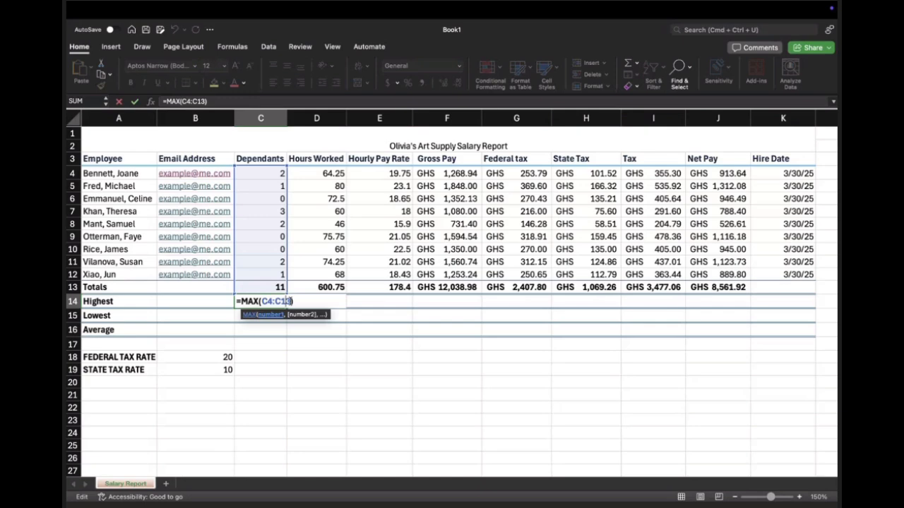
{"action": "key", "text": "BackSpace"}
{"action": "type", "text": "2"}
{"action": "key", "text": "Return"}
{"action": "left_click", "coordinate": [257, 302]}
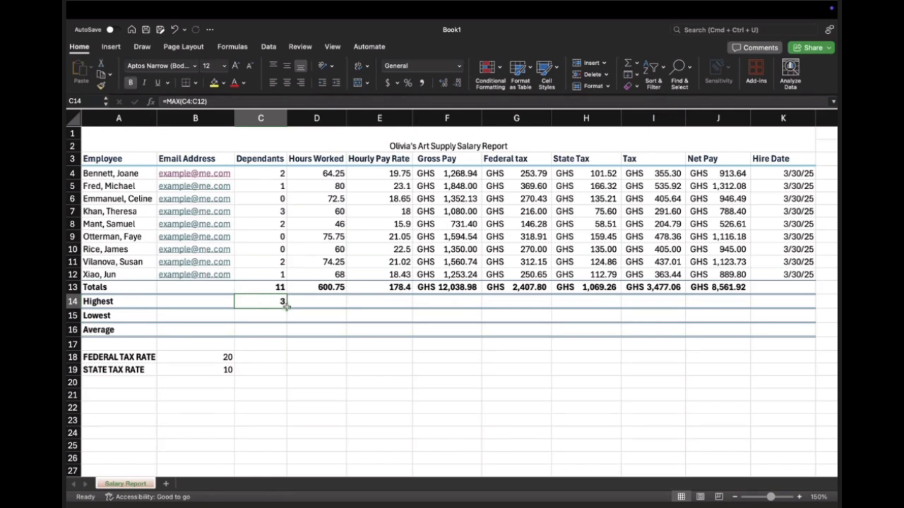
Step: Fill the MAX formula from C14 across through J14 and check the copied formulas in D14 and F14
{"action": "left_click_drag", "start_coordinate": [286, 307], "coordinate": [734, 307]}
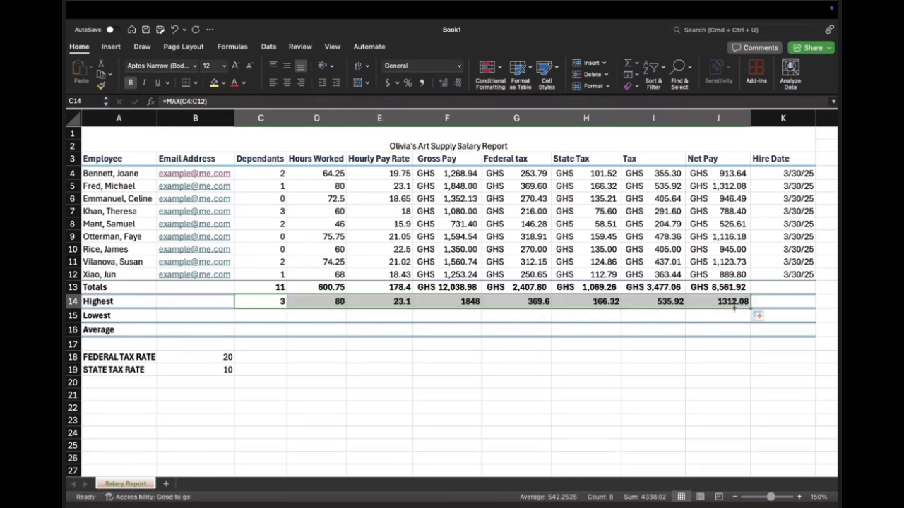
{"action": "left_click", "coordinate": [338, 302]}
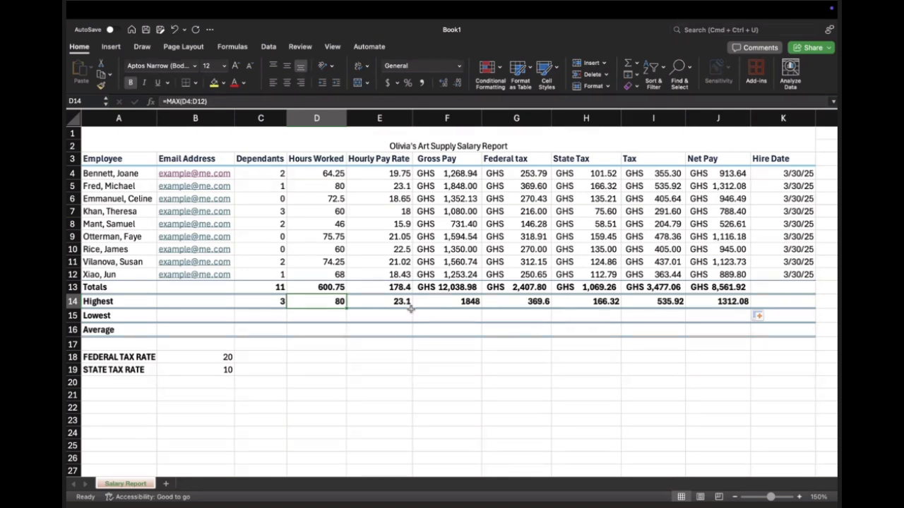
{"action": "left_click", "coordinate": [461, 303]}
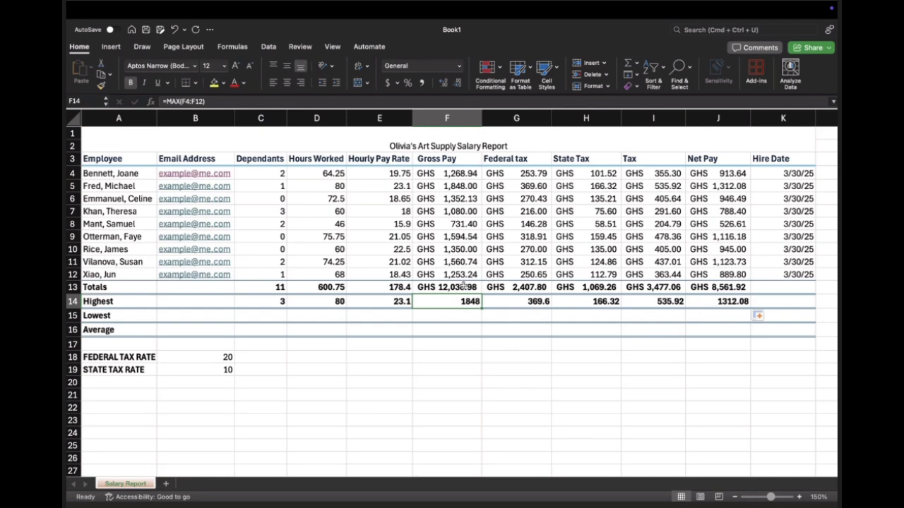
Step: Enter =MIN(C4:C12) in C15 to find the lowest Dependants value
{"action": "left_click", "coordinate": [174, 317]}
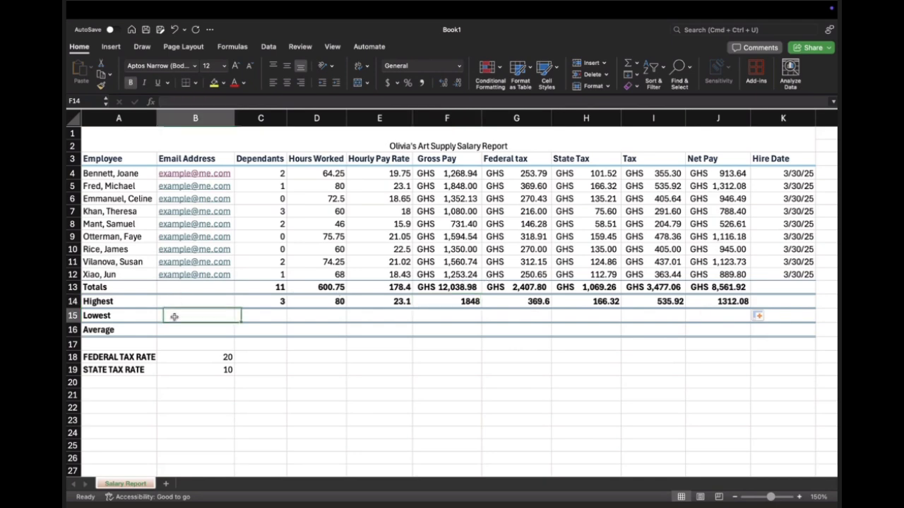
{"action": "left_click", "coordinate": [247, 316]}
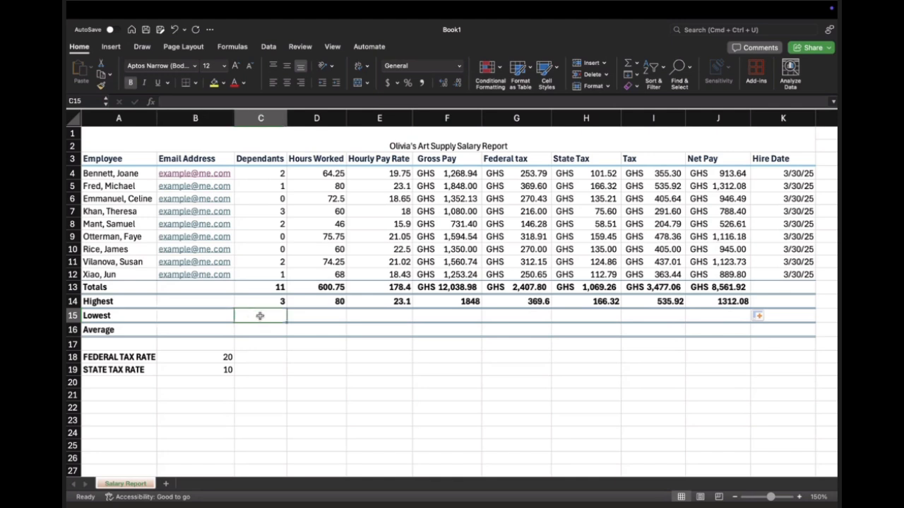
{"action": "type", "text": "="}
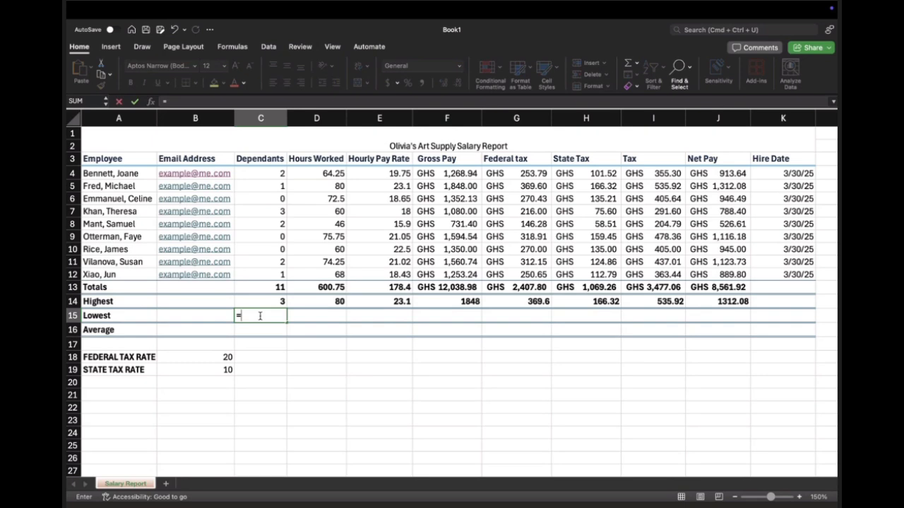
{"action": "type", "text": "MIN("}
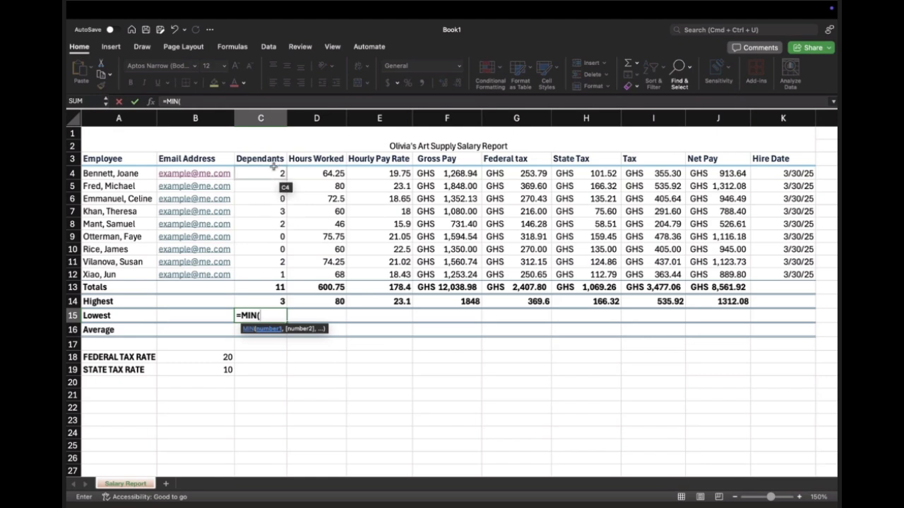
{"action": "left_click_drag", "start_coordinate": [278, 173], "coordinate": [276, 275]}
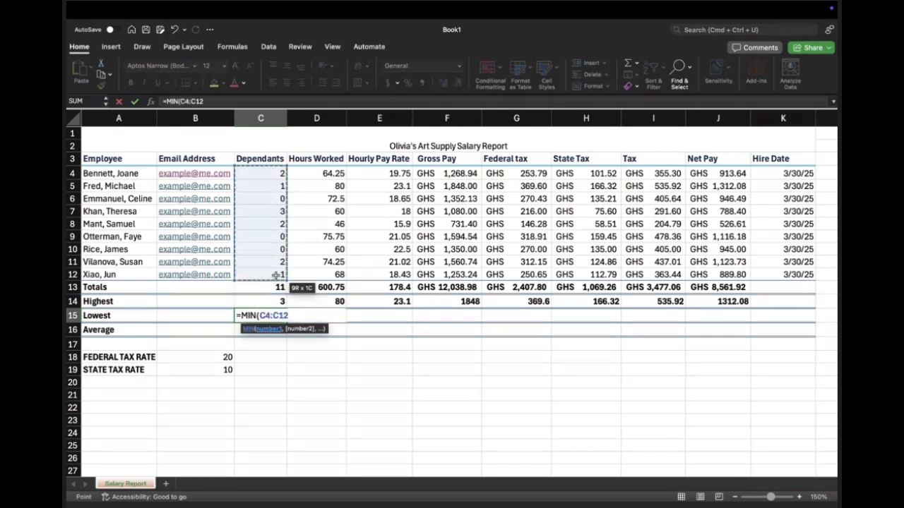
{"action": "type", "text": ")"}
{"action": "key", "text": "Return"}
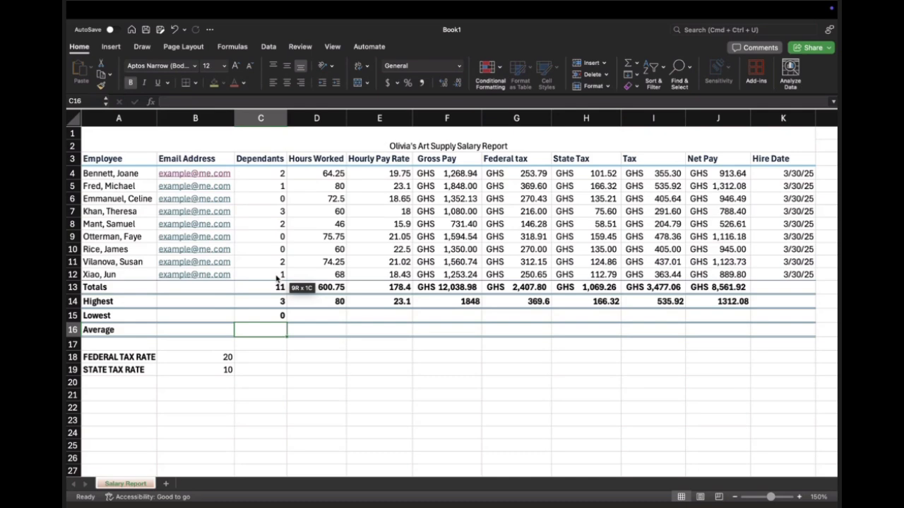
Step: Fill the MIN formula from C15 across the Lowest row through J15
{"action": "left_click", "coordinate": [271, 316]}
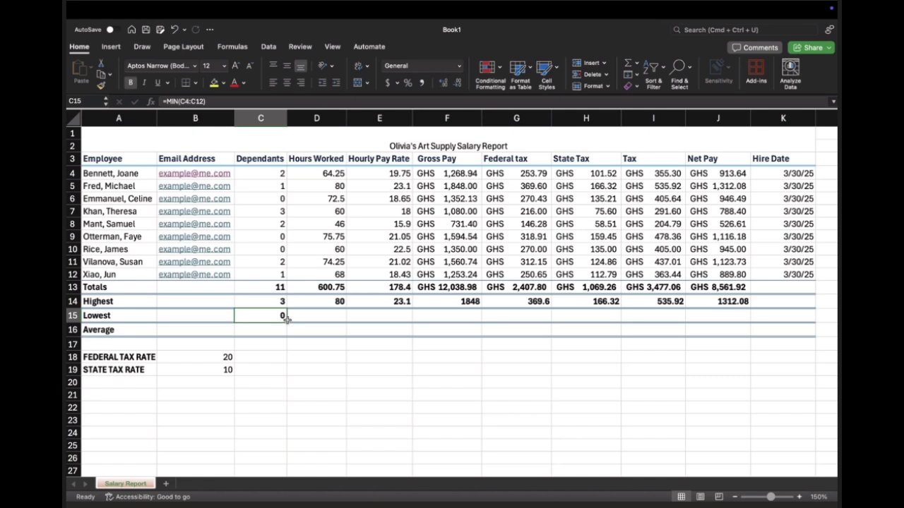
{"action": "left_click_drag", "start_coordinate": [286, 320], "coordinate": [740, 315]}
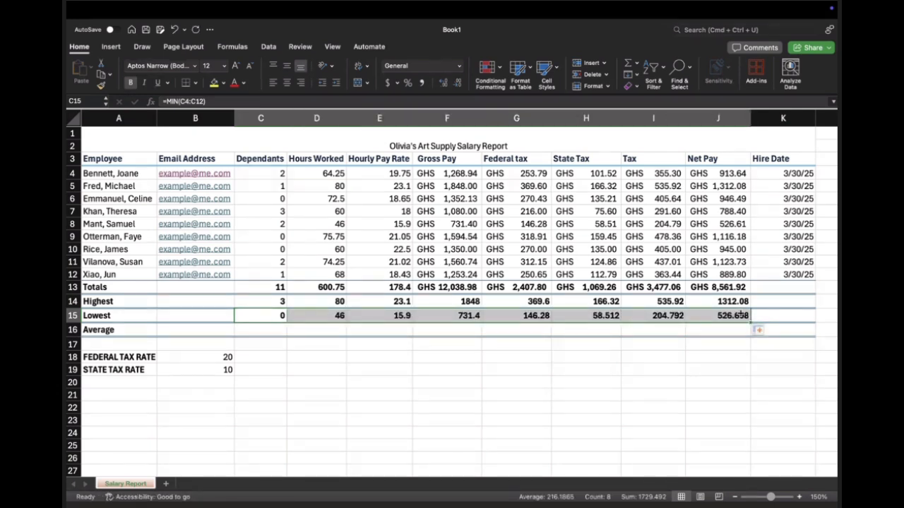
{"action": "key", "text": "Return"}
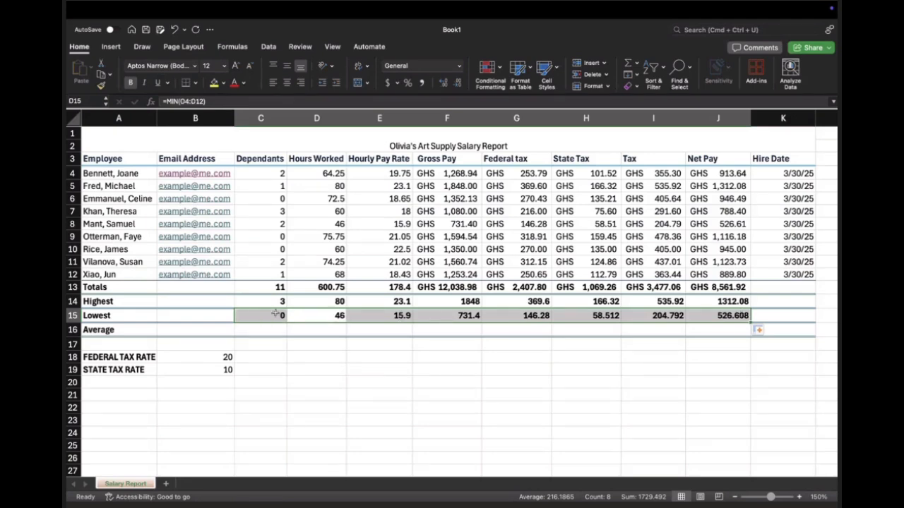
Step: Enter =AVERAGE(C4:C12) in C16 to average the Dependants column
{"action": "left_click", "coordinate": [254, 331]}
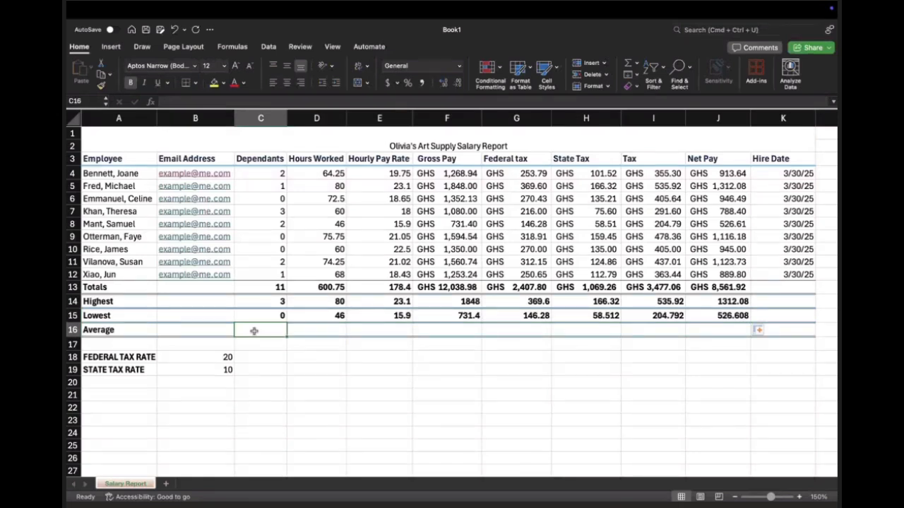
{"action": "type", "text": "="}
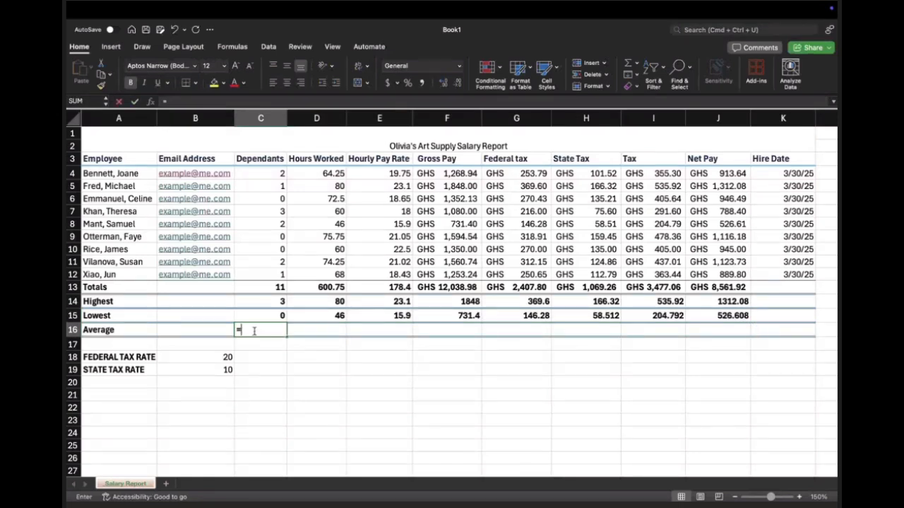
{"action": "type", "text": "AV"}
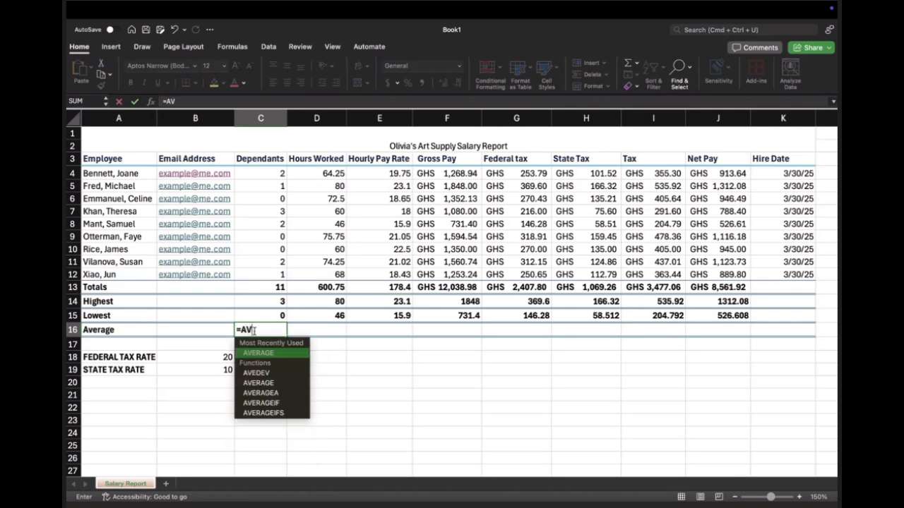
{"action": "type", "text": "ERAGE"}
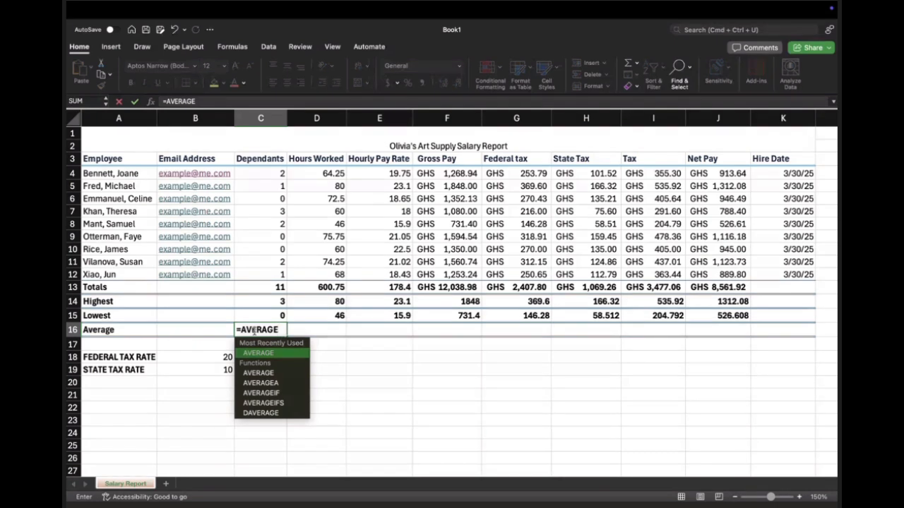
{"action": "key", "text": "Tab"}
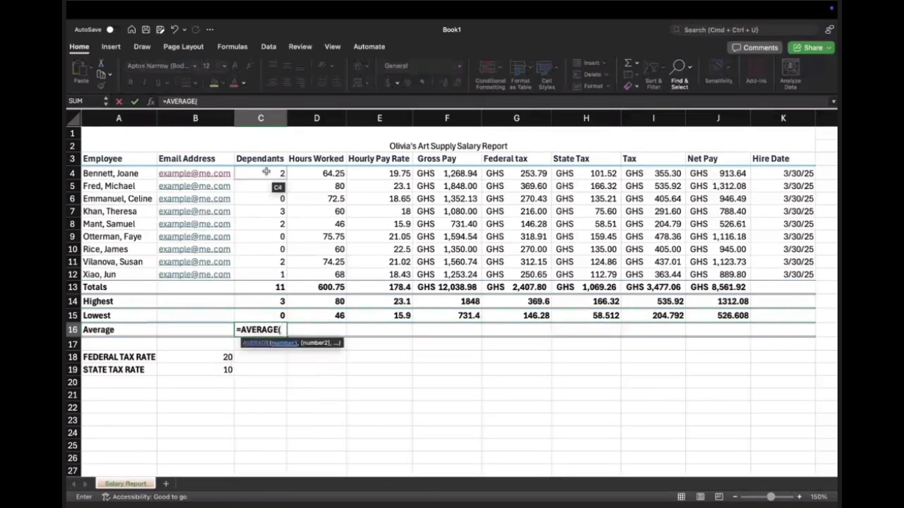
{"action": "left_click_drag", "start_coordinate": [264, 173], "coordinate": [276, 274]}
{"action": "key", "text": "Return"}
Step: Fill the AVERAGE formula from C16 across the Average row through J16
{"action": "left_click", "coordinate": [281, 330]}
{"action": "left_click_drag", "start_coordinate": [287, 337], "coordinate": [747, 342]}
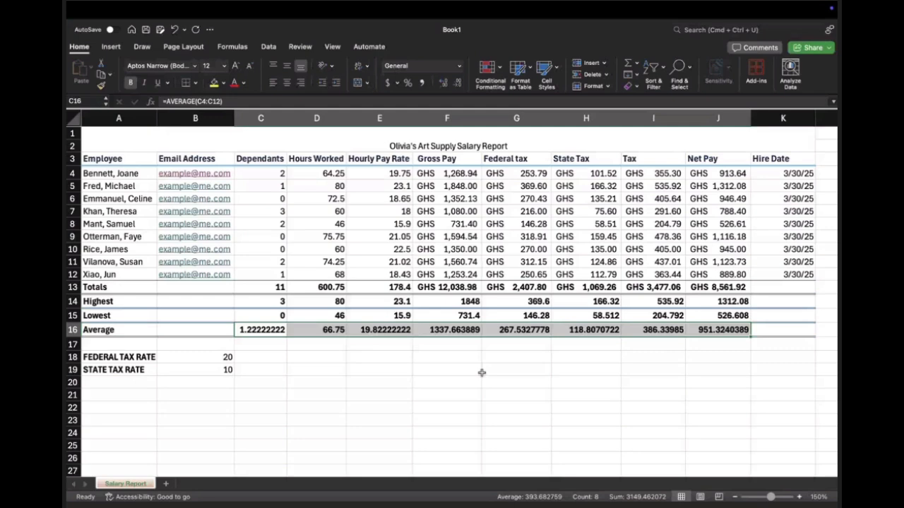
Step: Examine the formulas in the Totals, Highest and Average rows, including the Gross Pay total in F13
{"action": "left_click", "coordinate": [259, 330]}
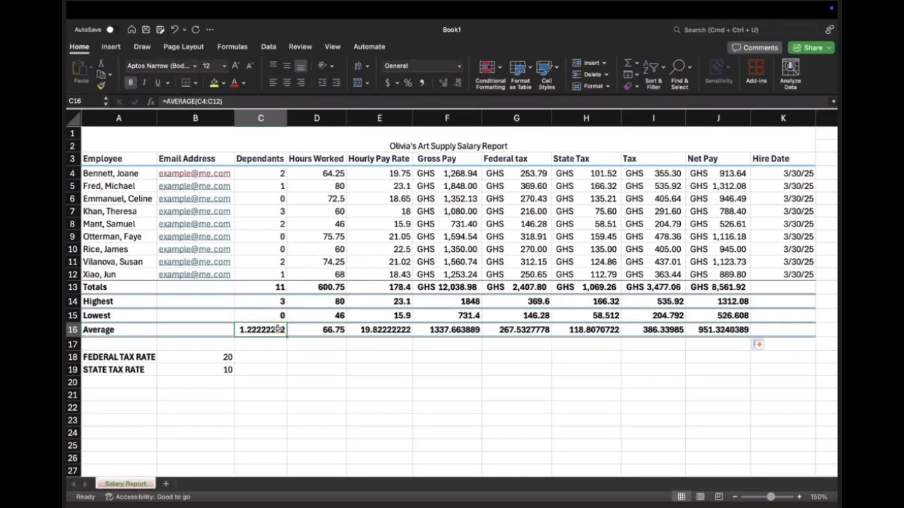
{"action": "left_click_drag", "start_coordinate": [271, 330], "coordinate": [597, 330]}
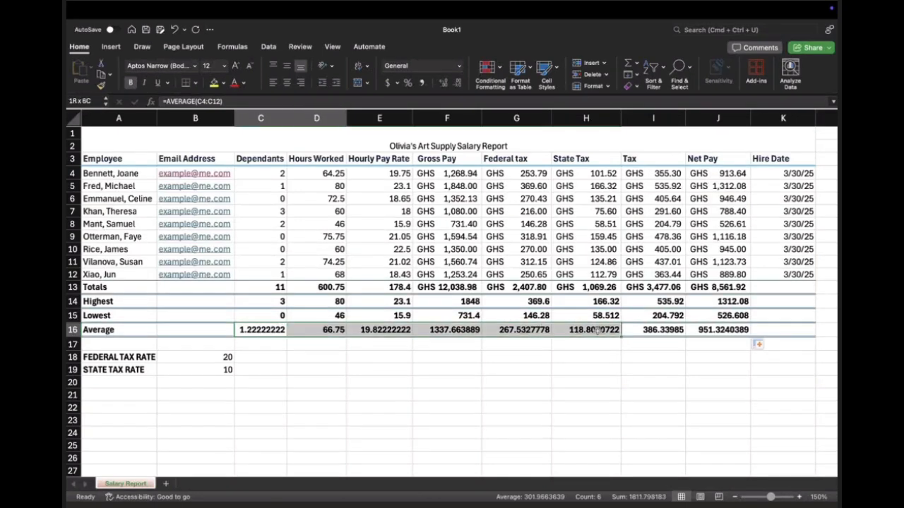
{"action": "left_click", "coordinate": [255, 301]}
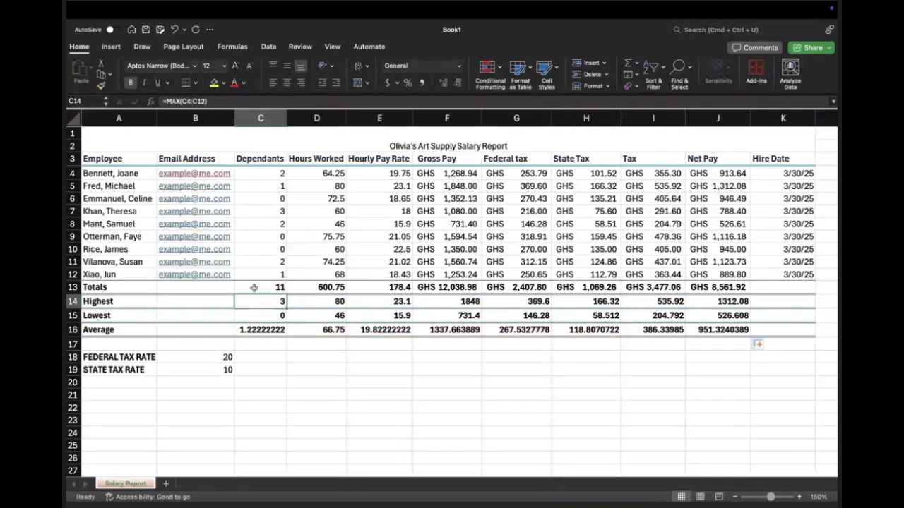
{"action": "left_click", "coordinate": [277, 330]}
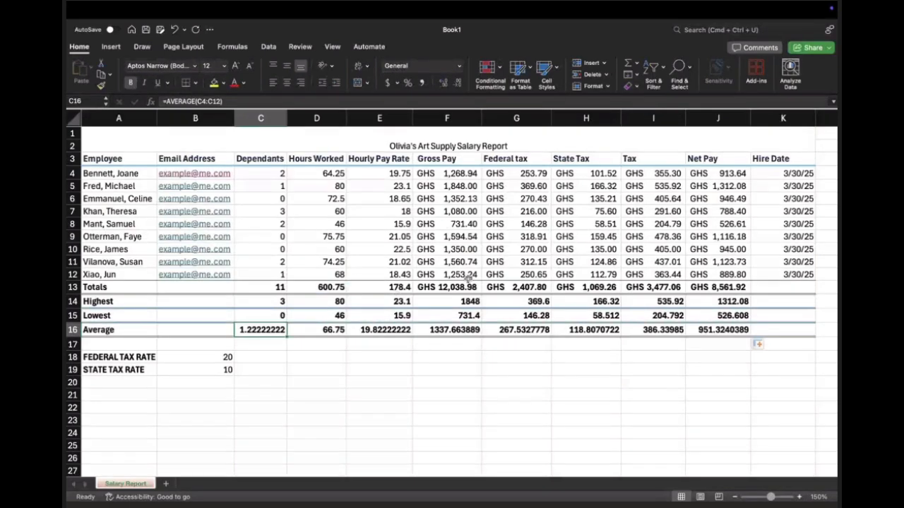
{"action": "left_click_drag", "start_coordinate": [335, 291], "coordinate": [428, 287]}
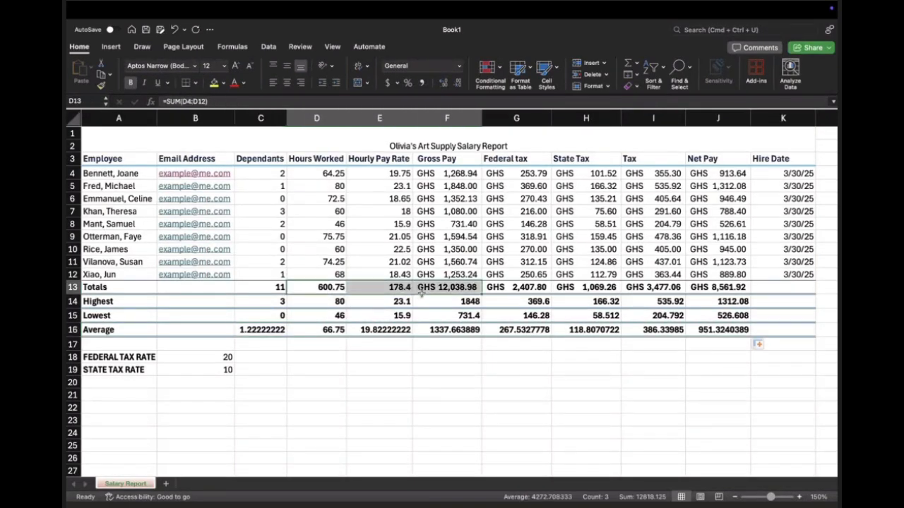
{"action": "left_click", "coordinate": [436, 287]}
{"action": "double_click", "coordinate": [438, 286]}
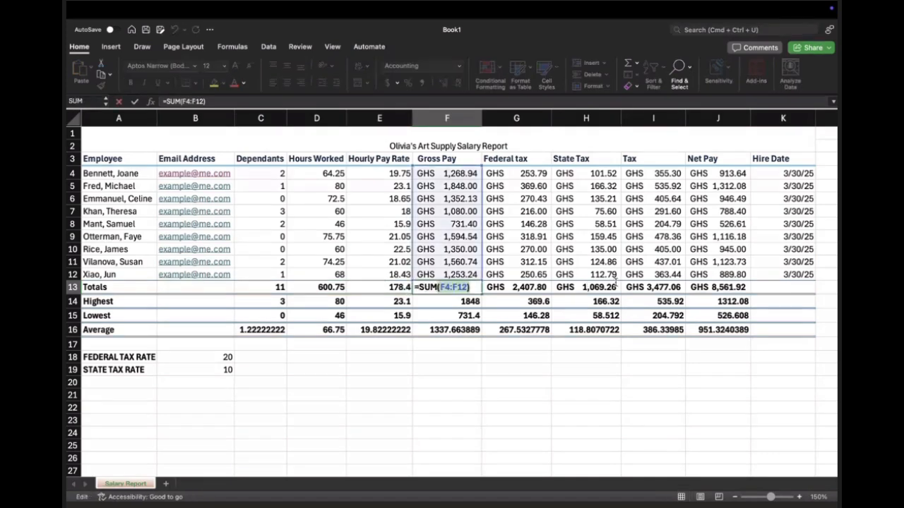
{"action": "key", "text": "Escape"}
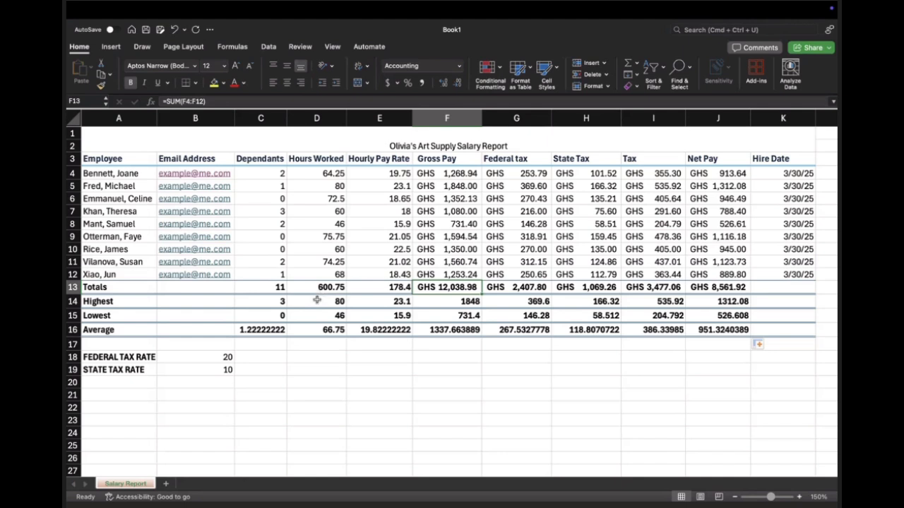
Step: Format the Highest, Lowest and Average values in D14:J16 to two decimal places
{"action": "left_click_drag", "start_coordinate": [317, 301], "coordinate": [715, 330]}
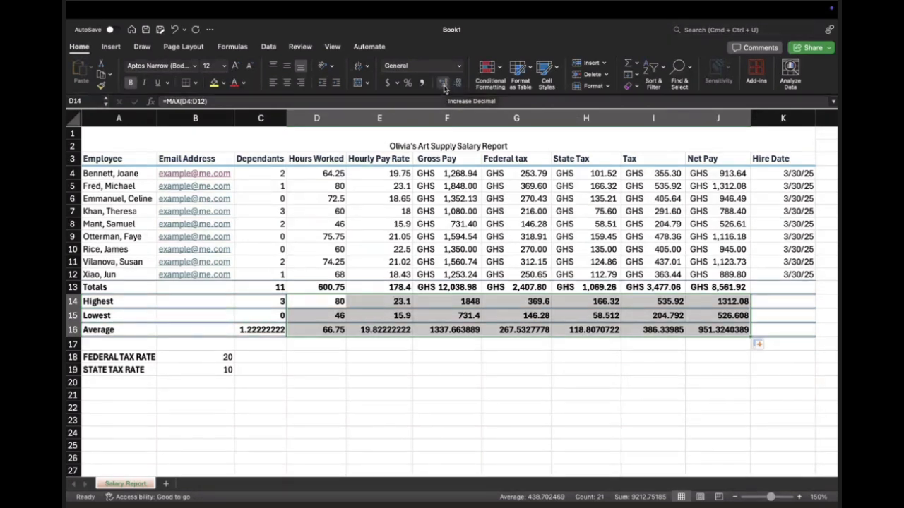
{"action": "left_click", "coordinate": [443, 85]}
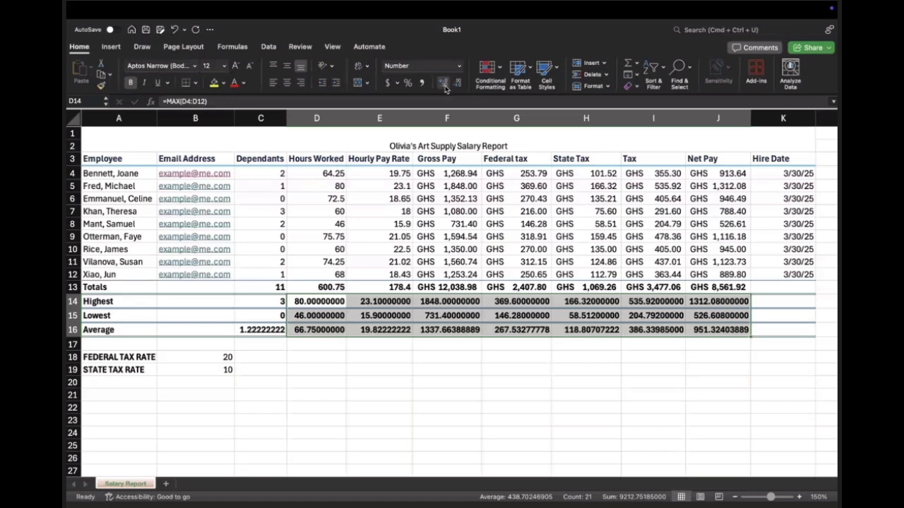
{"action": "left_click", "coordinate": [457, 84]}
{"action": "left_click", "coordinate": [457, 84]}
{"action": "left_click", "coordinate": [457, 84]}
{"action": "left_click", "coordinate": [457, 84]}
{"action": "left_click", "coordinate": [457, 84]}
{"action": "left_click", "coordinate": [456, 85]}
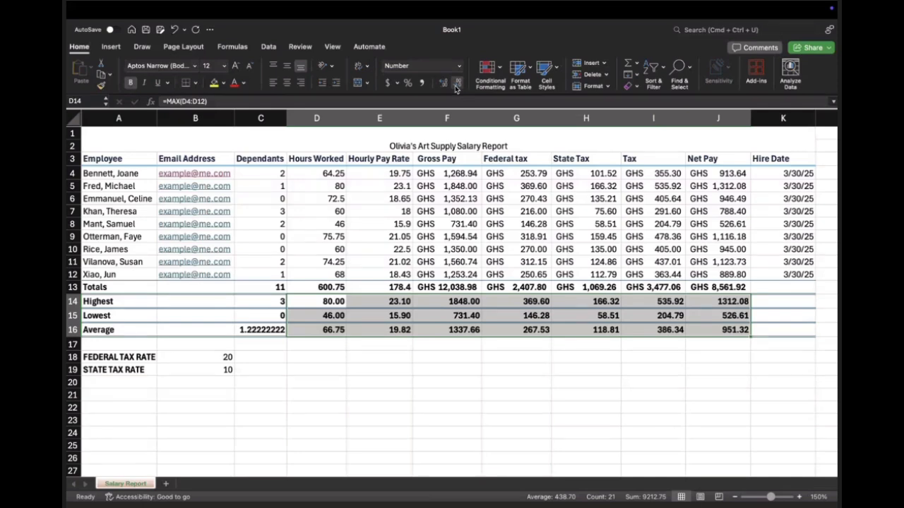
Step: Reduce the average Dependants value in C16 to two decimal places
{"action": "left_click", "coordinate": [267, 333]}
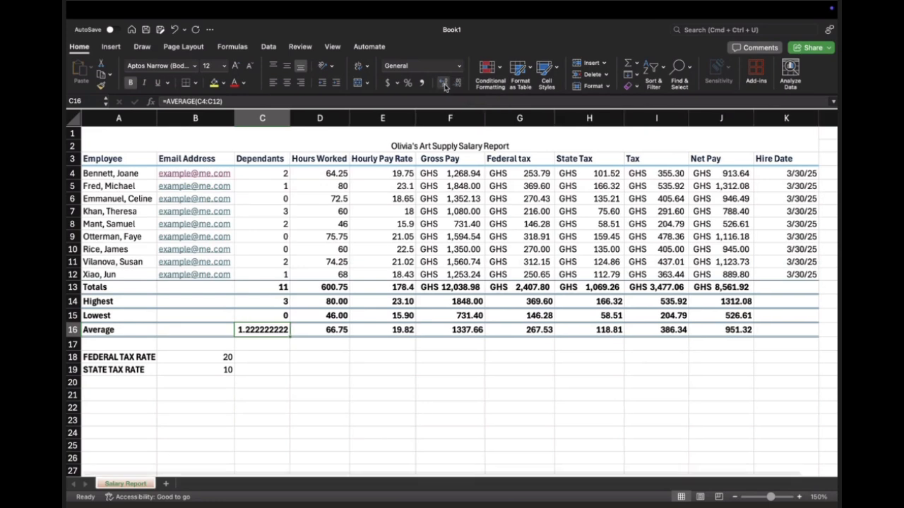
{"action": "left_click", "coordinate": [457, 84]}
{"action": "left_click", "coordinate": [458, 85]}
{"action": "left_click", "coordinate": [459, 85]}
{"action": "left_click", "coordinate": [458, 85]}
{"action": "left_click", "coordinate": [459, 85]}
{"action": "left_click", "coordinate": [458, 85]}
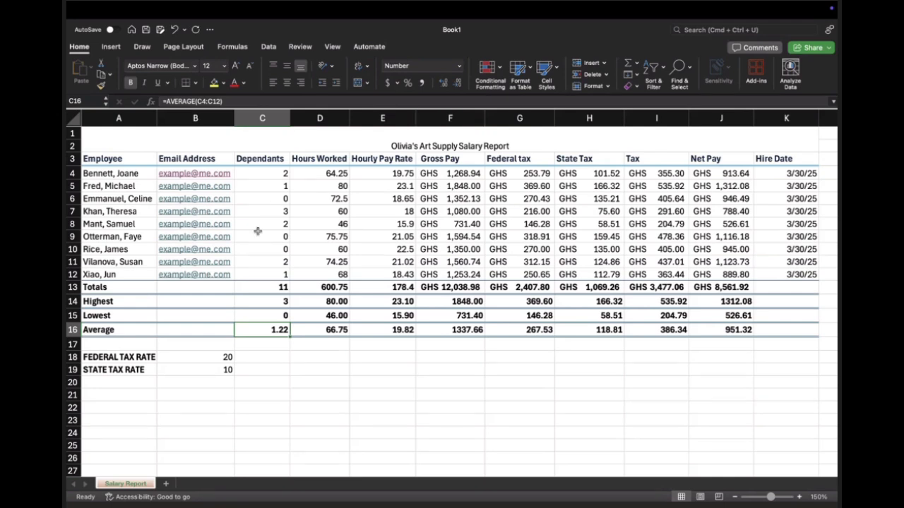
Step: Set the federal tax rate in B18 to 20%
{"action": "double_click", "coordinate": [228, 357]}
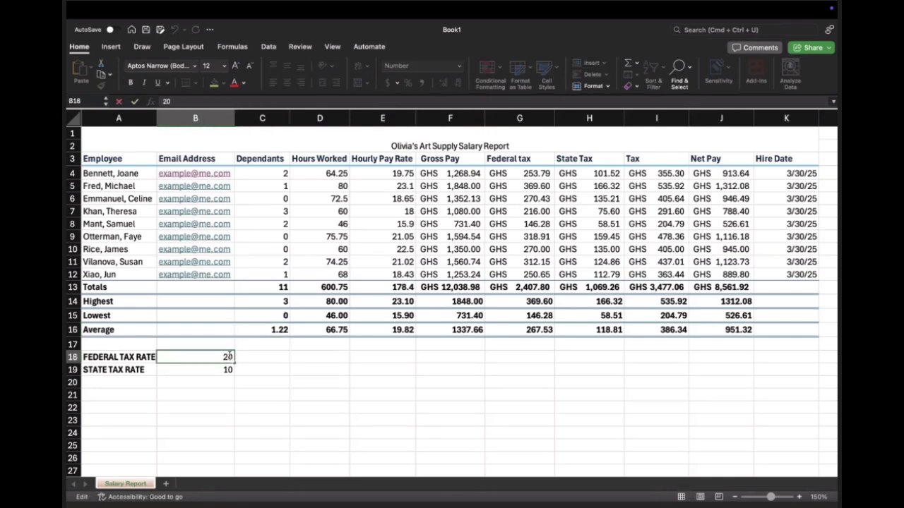
{"action": "type", "text": "%"}
{"action": "key", "text": "Return"}
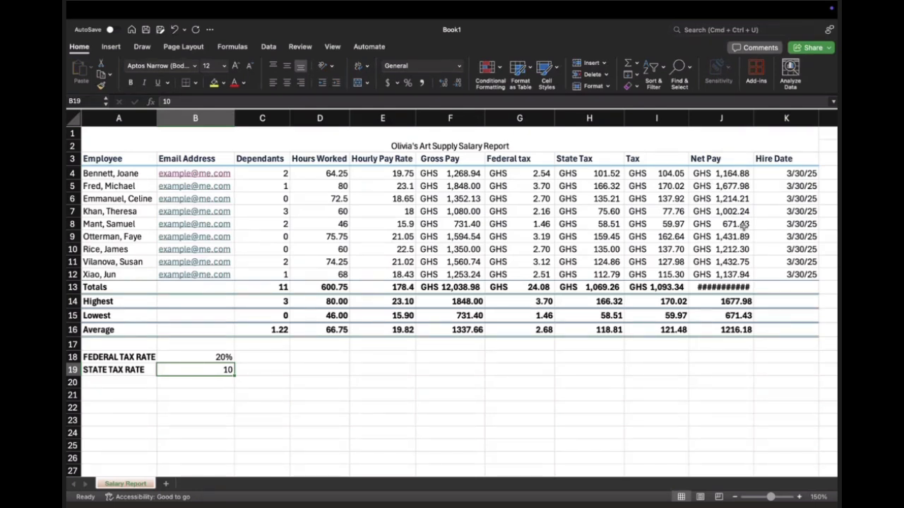
Step: Change the Federal tax formula in G4 to =F4*($B$18) and fill it down through G12
{"action": "double_click", "coordinate": [538, 177]}
{"action": "double_click", "coordinate": [548, 174]}
{"action": "key", "text": "BackSpace"}
{"action": "key", "text": "BackSpace"}
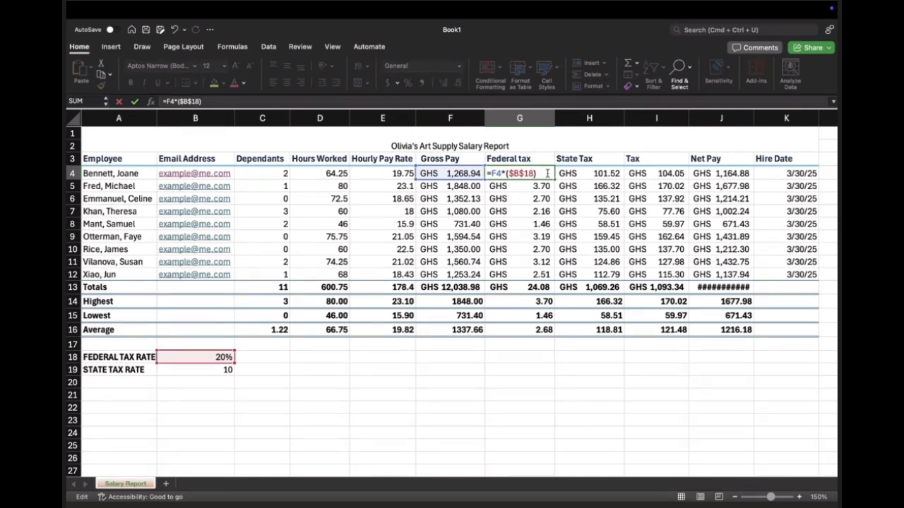
{"action": "key", "text": "Return"}
{"action": "left_click", "coordinate": [549, 175]}
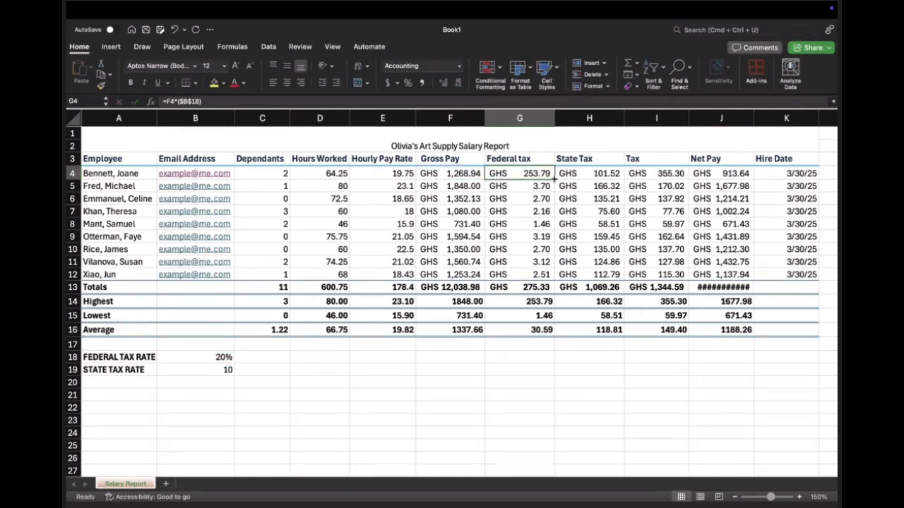
{"action": "left_click_drag", "start_coordinate": [555, 180], "coordinate": [554, 277]}
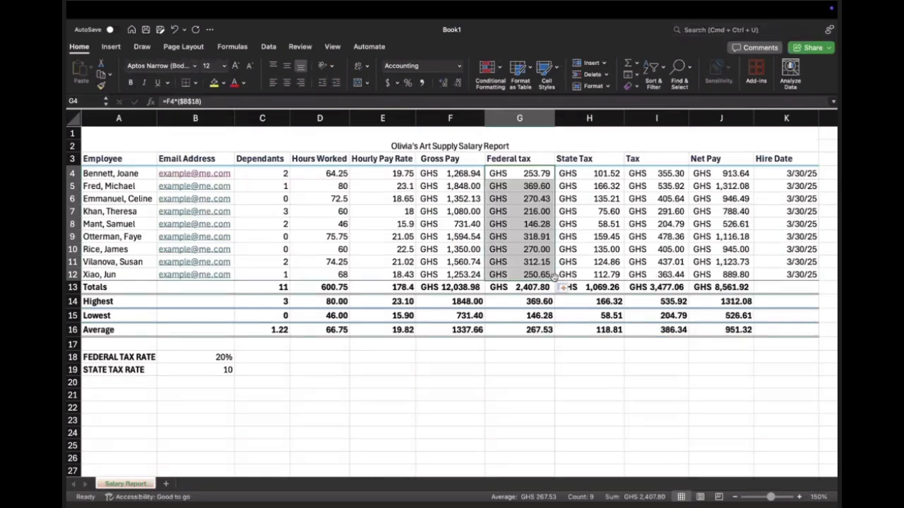
{"action": "left_click", "coordinate": [523, 353]}
{"action": "left_click", "coordinate": [198, 357]}
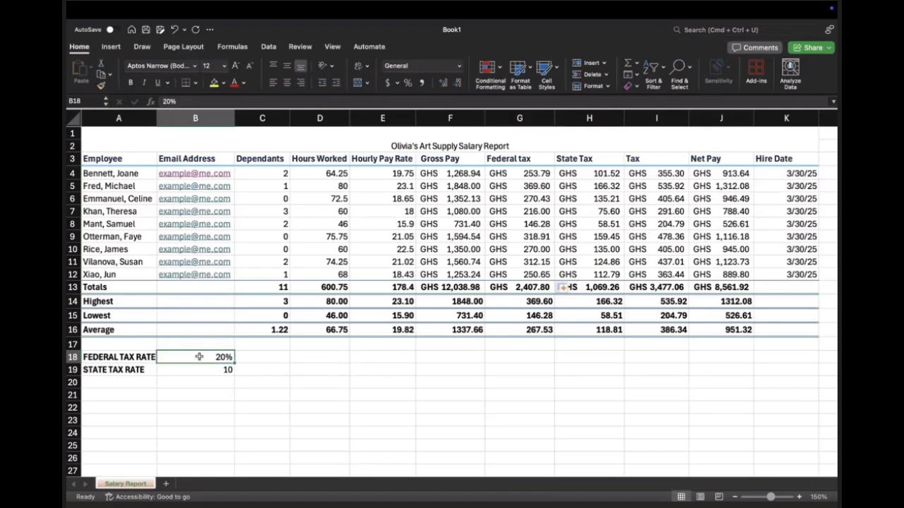
{"action": "left_click", "coordinate": [212, 371]}
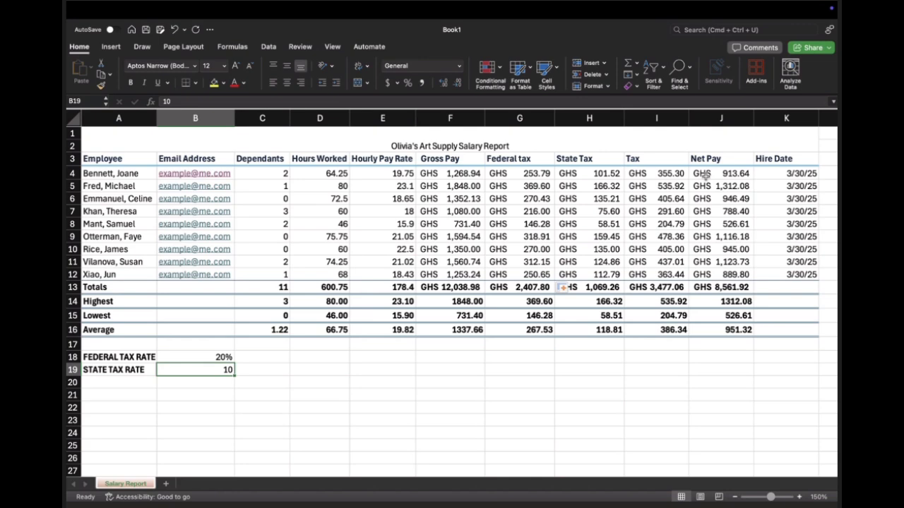
{"action": "left_click", "coordinate": [667, 174]}
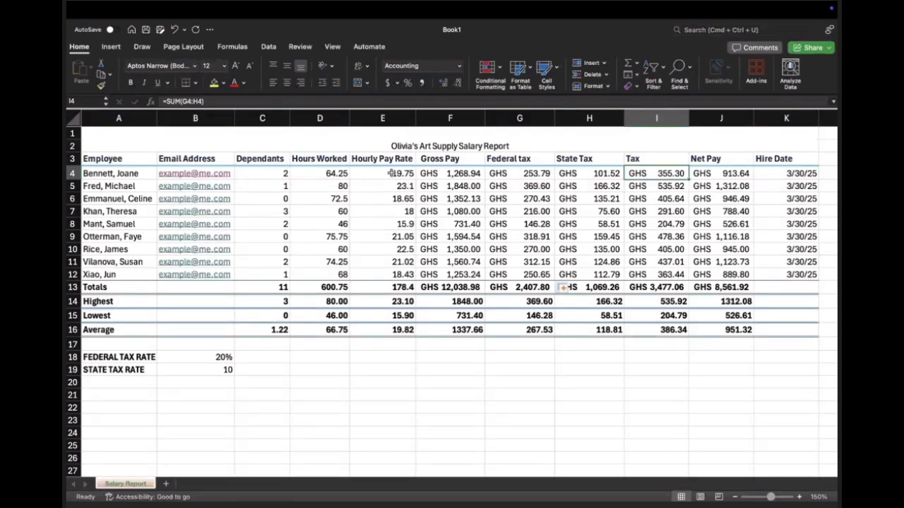
Step: Apply the percentage number format to the whole Hourly Pay Rate column E
{"action": "left_click", "coordinate": [393, 120]}
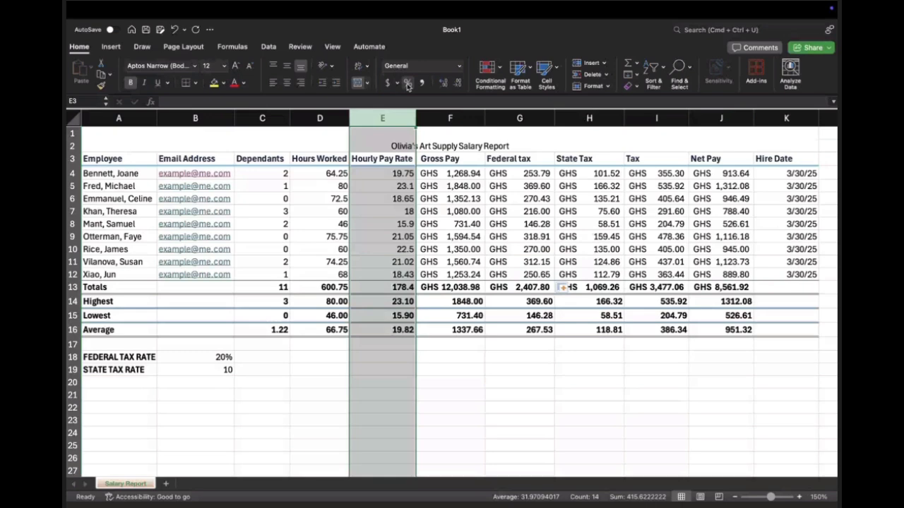
{"action": "left_click", "coordinate": [407, 83]}
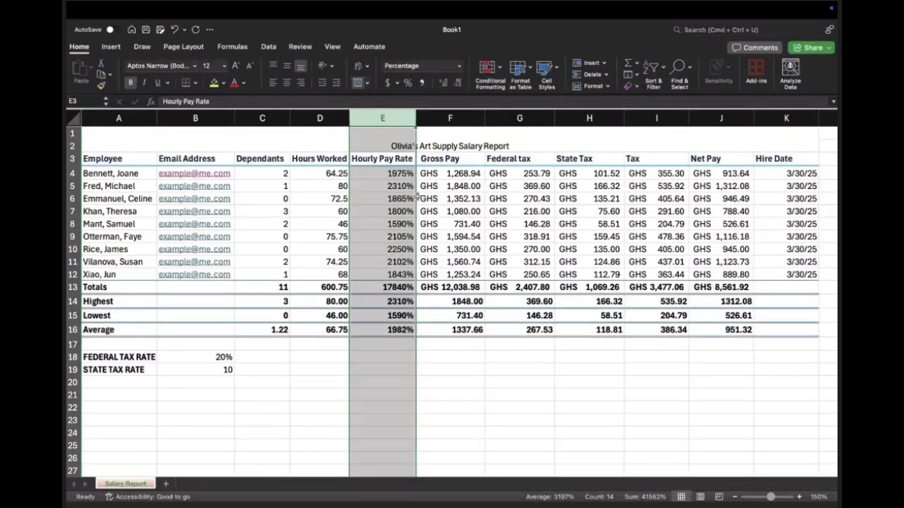
{"action": "left_click", "coordinate": [390, 160]}
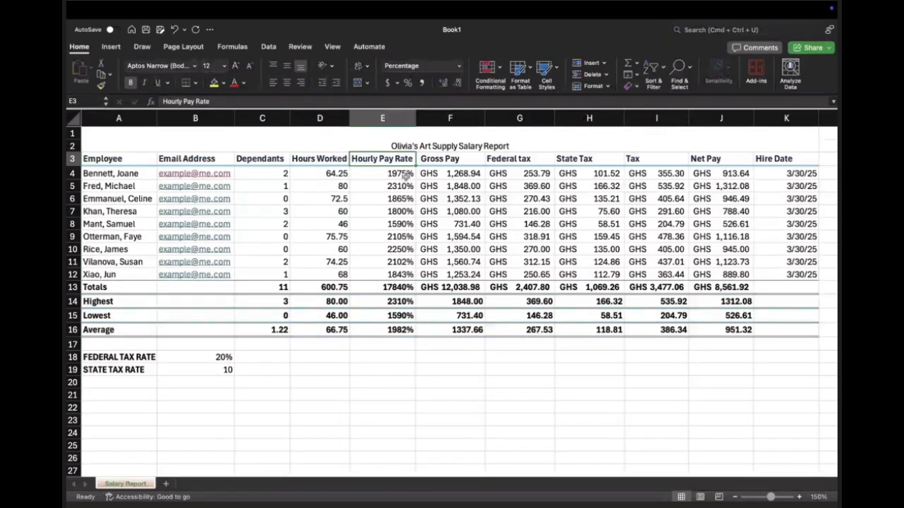
{"action": "double_click", "coordinate": [395, 173]}
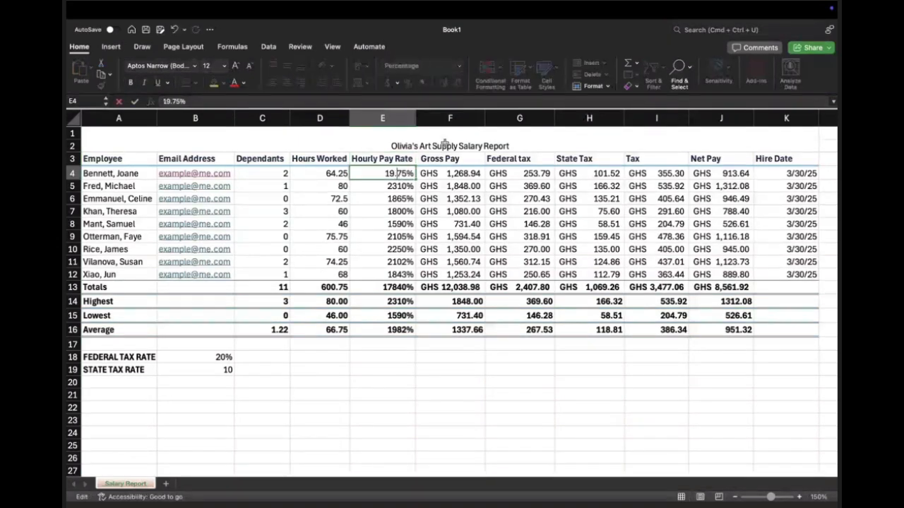
{"action": "key", "text": "Return"}
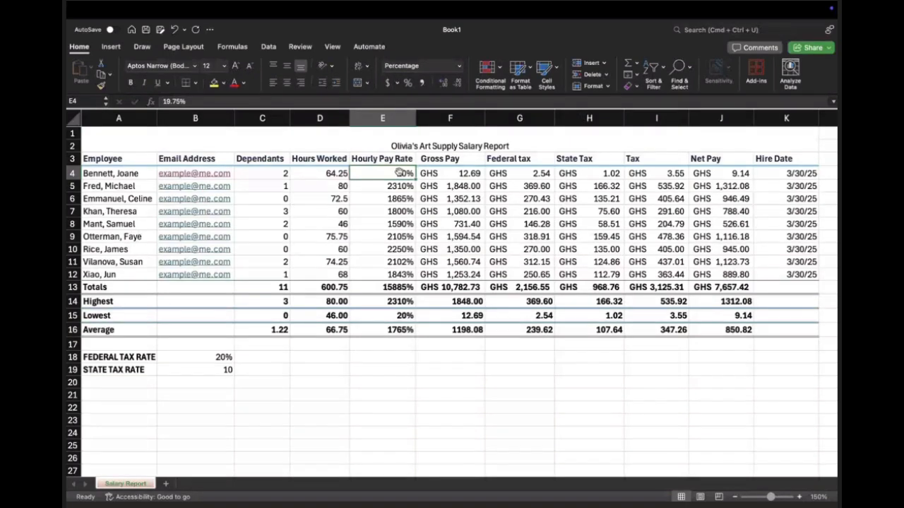
{"action": "key", "text": "super+z"}
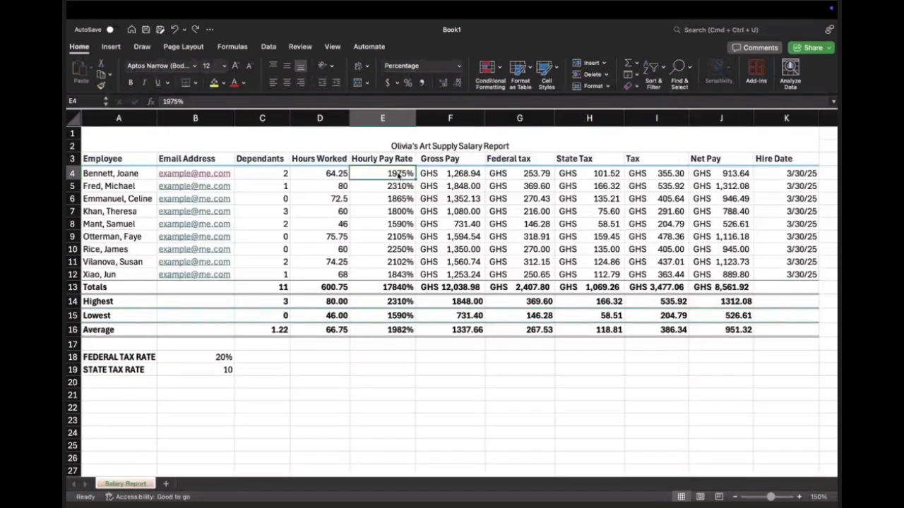
Step: Show the percentages in the Hourly Pay Rate column E with two decimal places
{"action": "left_click", "coordinate": [386, 121]}
{"action": "left_click", "coordinate": [459, 83]}
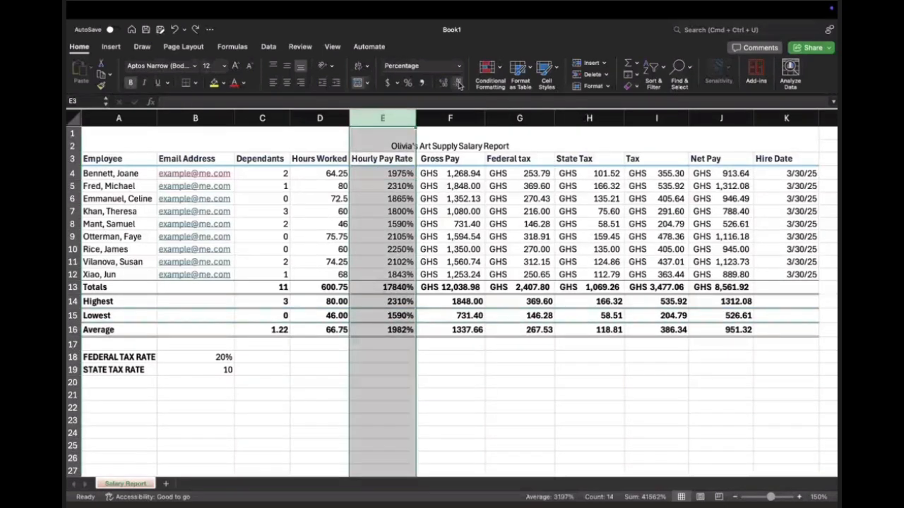
{"action": "left_click", "coordinate": [442, 83]}
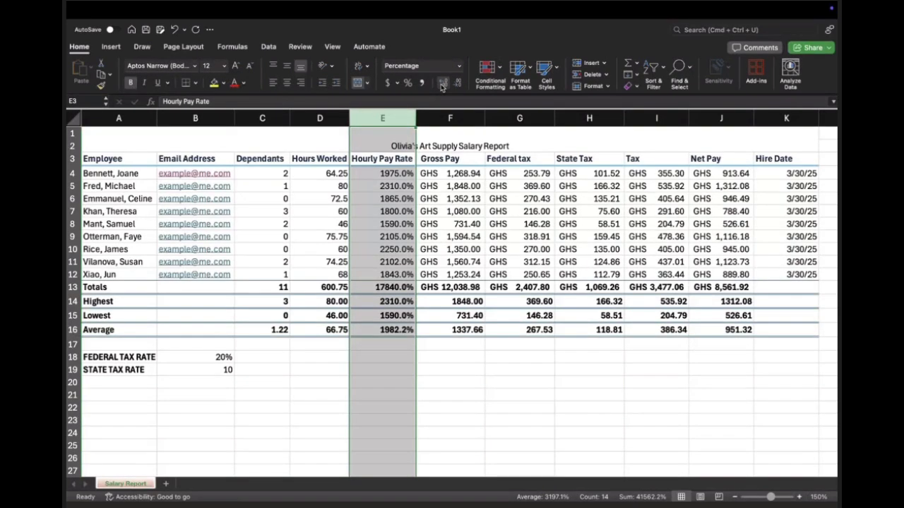
{"action": "left_click", "coordinate": [442, 83]}
Step: Set the first employee's hourly pay rate in E4 to 19.75%
{"action": "left_click", "coordinate": [361, 173]}
{"action": "double_click", "coordinate": [362, 173]}
{"action": "left_click", "coordinate": [360, 173]}
{"action": "type", "text": "."}
{"action": "key", "text": "Return"}
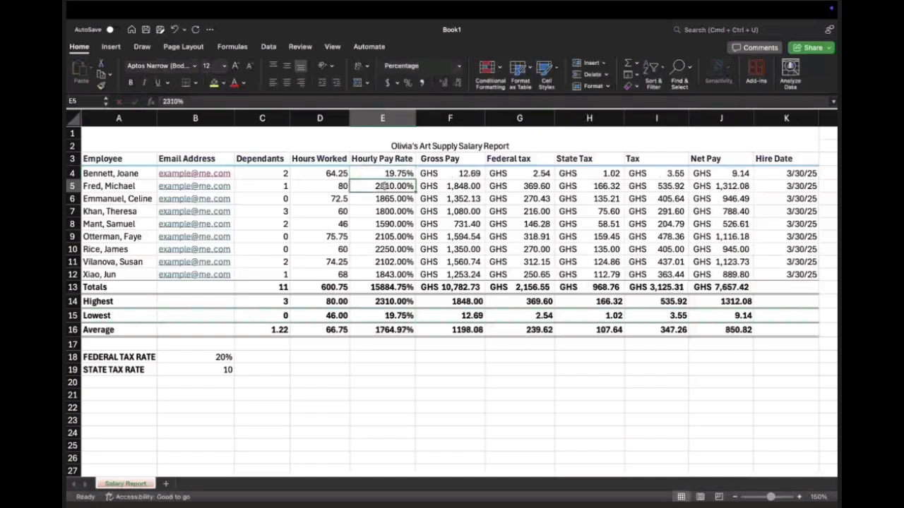
Step: Set the hourly pay rates in E5 to 23.10% and in E6 to 18.65%
{"action": "double_click", "coordinate": [360, 186]}
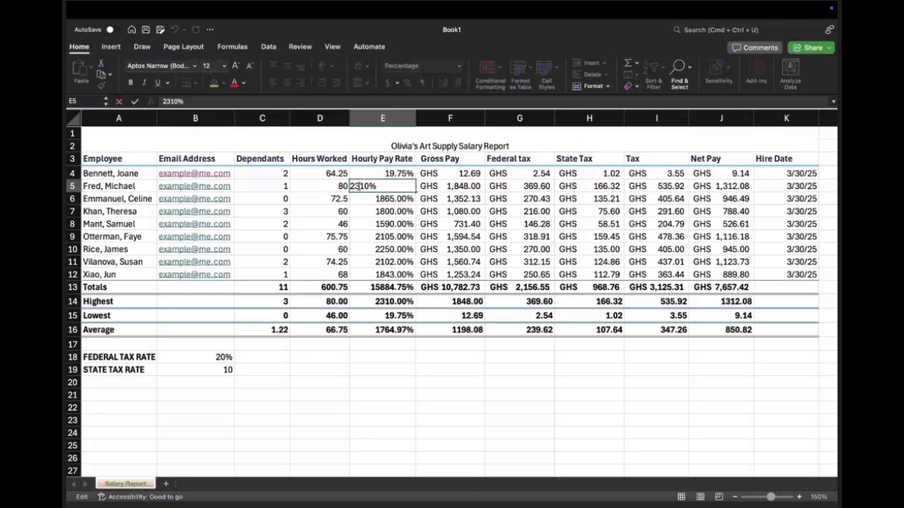
{"action": "type", "text": "."}
{"action": "key", "text": "Return"}
{"action": "double_click", "coordinate": [385, 199]}
{"action": "left_click", "coordinate": [358, 198]}
{"action": "type", "text": "."}
{"action": "key", "text": "Return"}
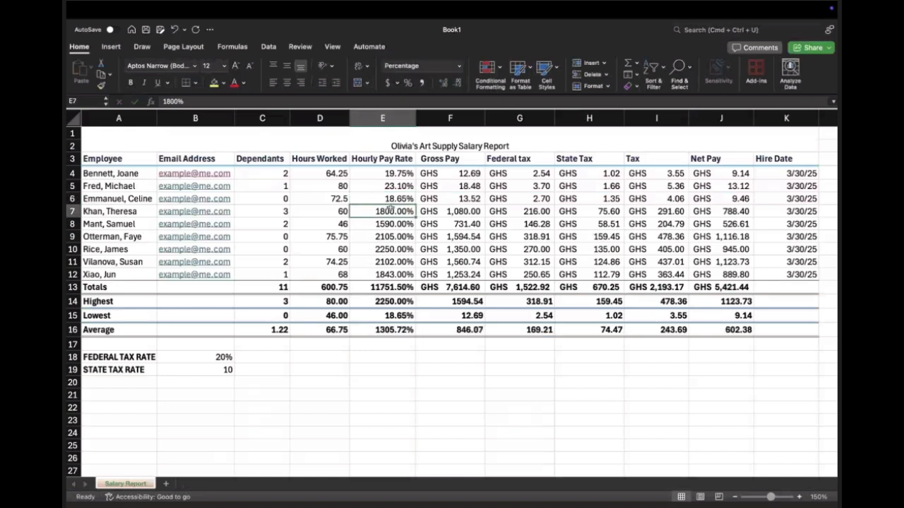
Step: Set the hourly pay rates in E7 to 18.00% and in E8 to 15.90%
{"action": "double_click", "coordinate": [387, 210]}
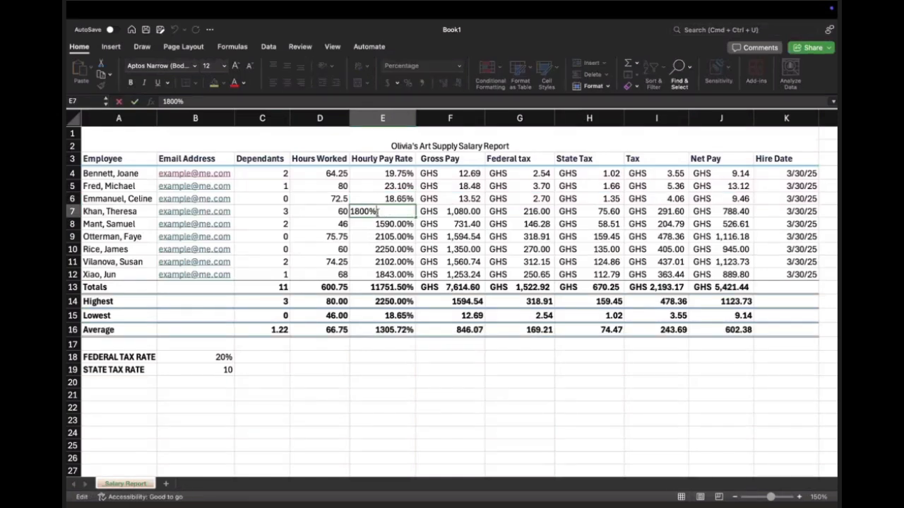
{"action": "type", "text": "."}
{"action": "key", "text": "Return"}
{"action": "double_click", "coordinate": [360, 224]}
{"action": "left_click", "coordinate": [359, 224]}
{"action": "type", "text": "."}
{"action": "key", "text": "Return"}
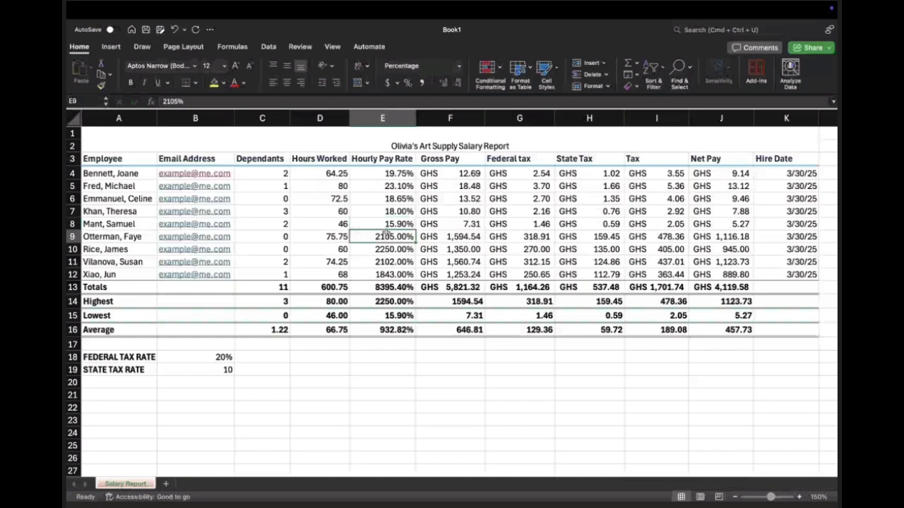
Step: Set the hourly pay rate in E9 to 21.05%
{"action": "double_click", "coordinate": [364, 237]}
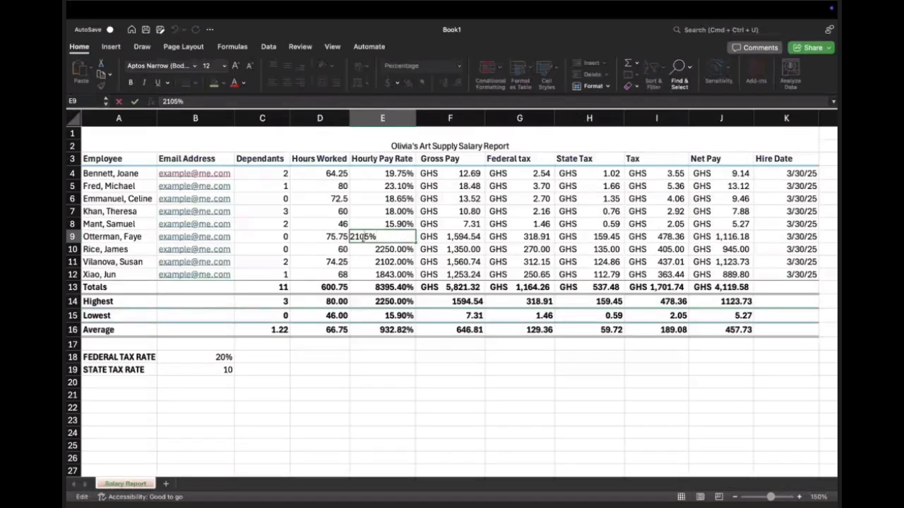
{"action": "type", "text": "."}
{"action": "key", "text": "Return"}
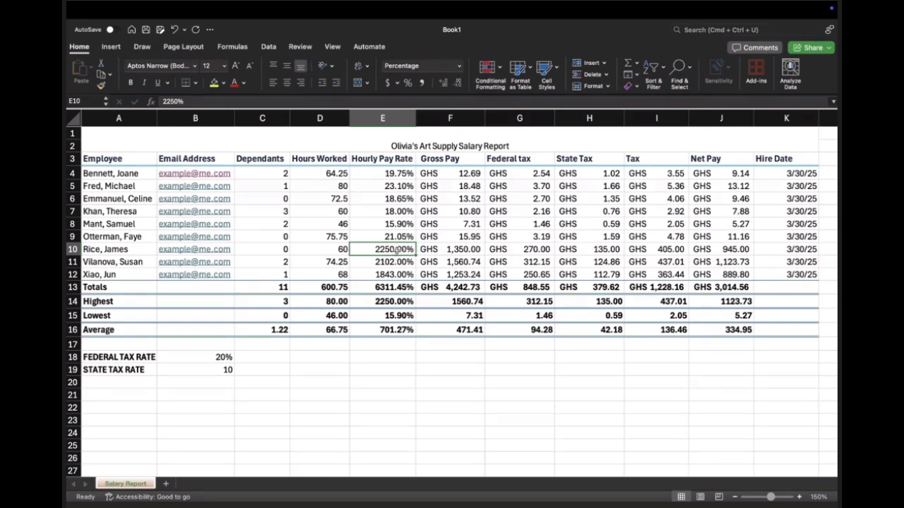
Step: Set the hourly pay rates in E10 to 22.50% and in E11 to 21.02%
{"action": "double_click", "coordinate": [365, 249]}
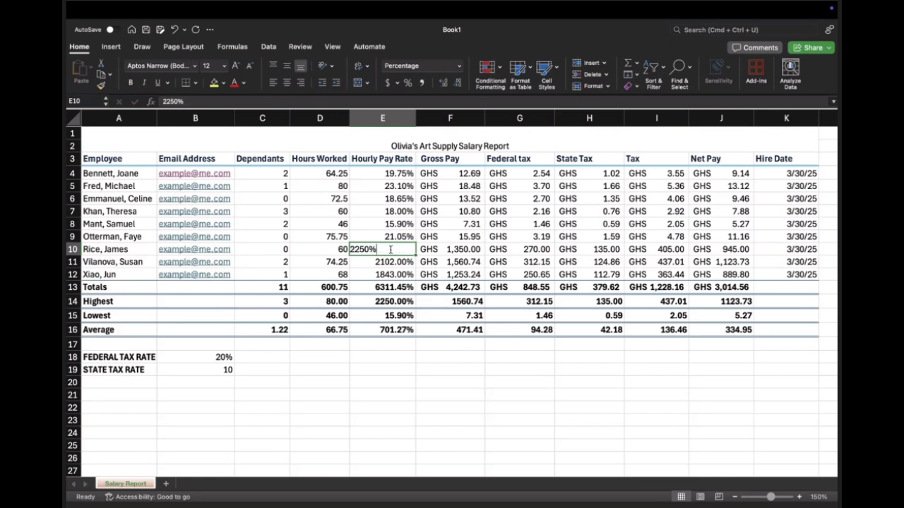
{"action": "type", "text": "."}
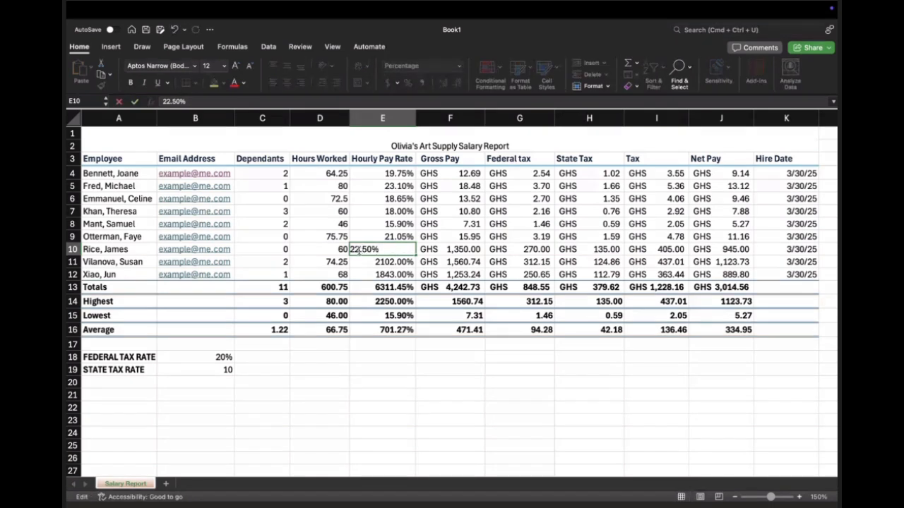
{"action": "key", "text": "Return"}
{"action": "double_click", "coordinate": [360, 261]}
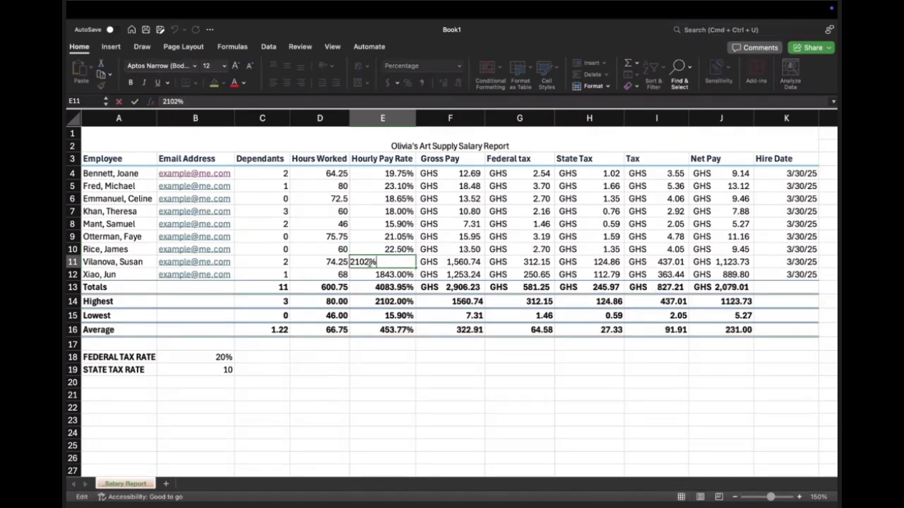
{"action": "type", "text": "."}
{"action": "key", "text": "Return"}
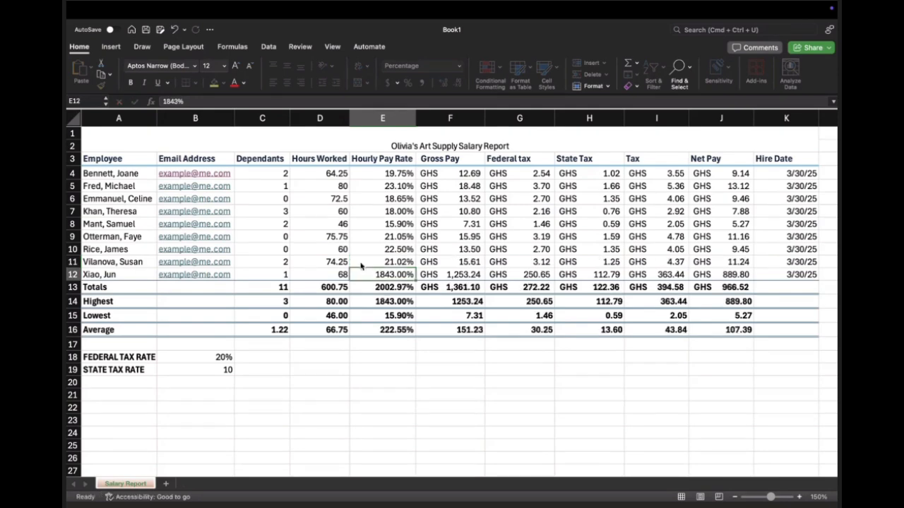
Step: Set the last employee's hourly pay rate in E12 to 18.43%
{"action": "double_click", "coordinate": [385, 275]}
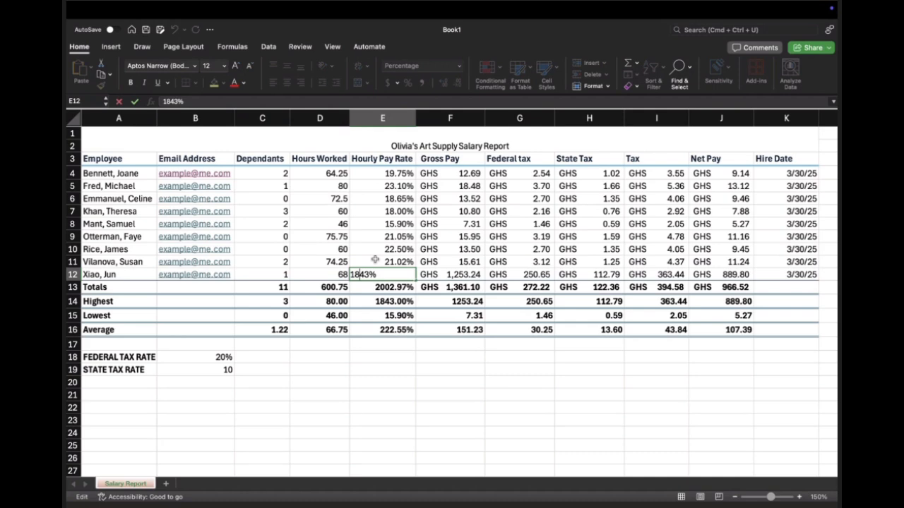
{"action": "type", "text": "."}
{"action": "key", "text": "Return"}
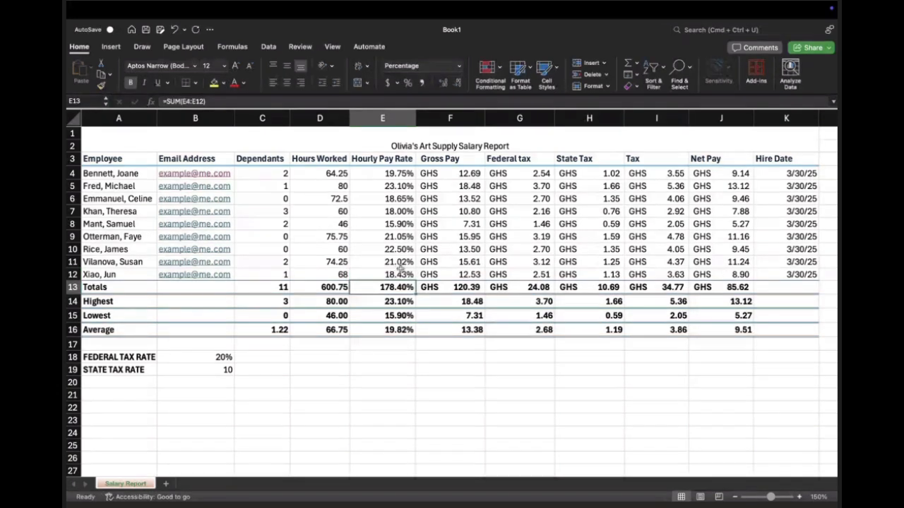
Step: Re-enter the first employee's gross pay formula in F4 as =D4*E4
{"action": "left_click", "coordinate": [446, 173]}
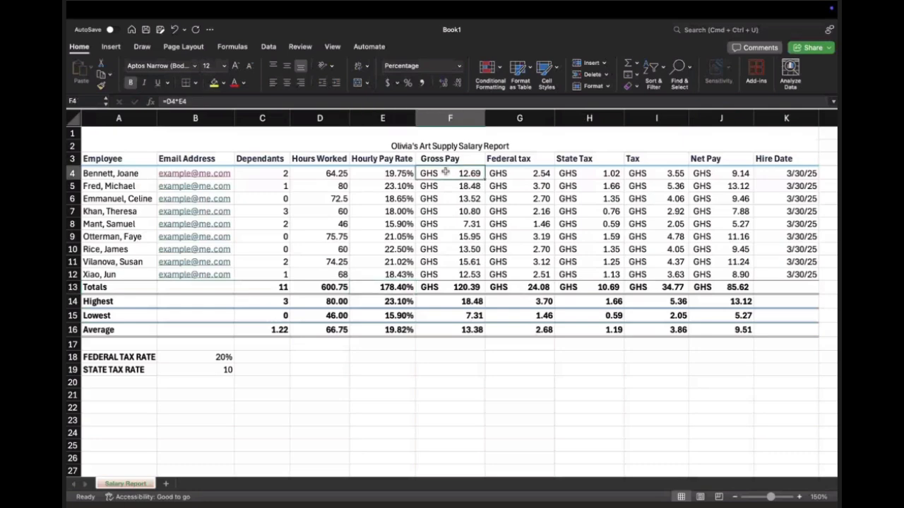
{"action": "type", "text": "=D4*E4"}
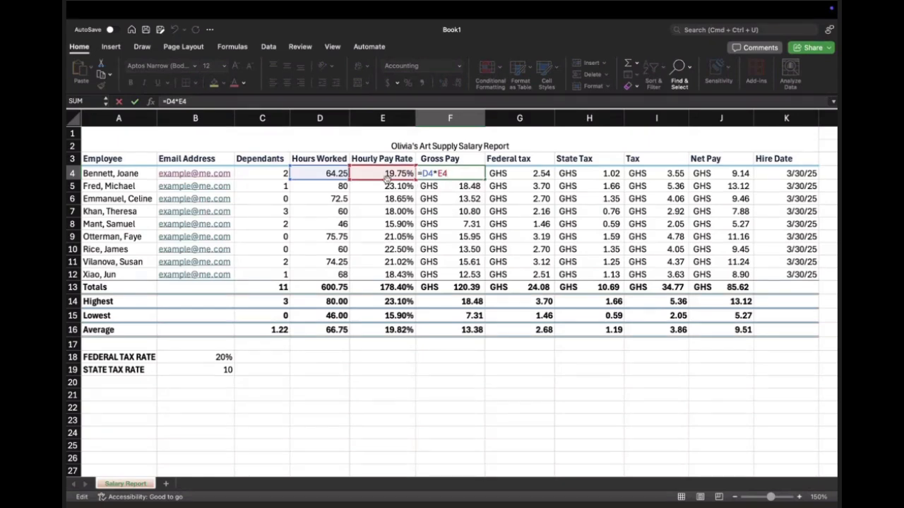
{"action": "key", "text": "ctrl+Return"}
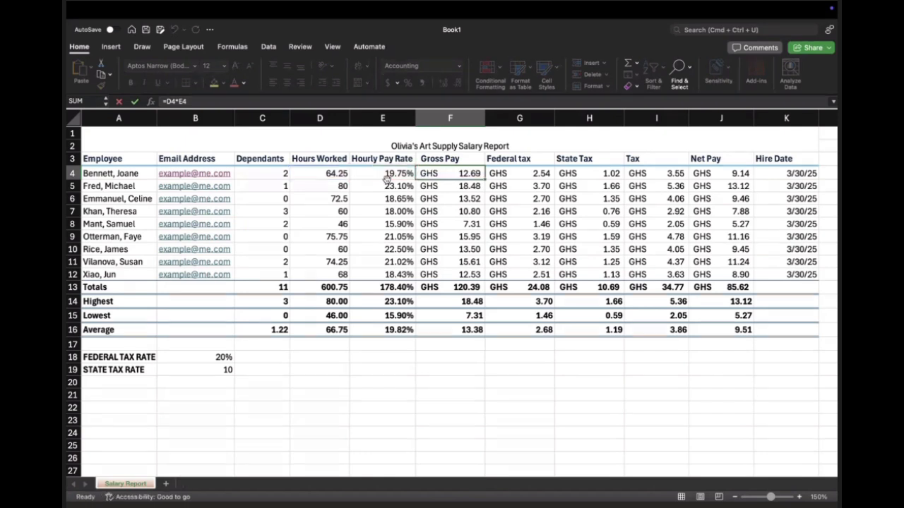
Step: Undo the hourly pay rate edits and the percentage formatting of column E, back to the General number format
{"action": "key", "text": "super+z"}
{"action": "key", "text": "super+z"}
{"action": "key", "text": "super+z"}
{"action": "key", "text": "super+z"}
{"action": "key", "text": "super+z"}
{"action": "key", "text": "super+z"}
{"action": "key", "text": "super+z"}
{"action": "key", "text": "super+z"}
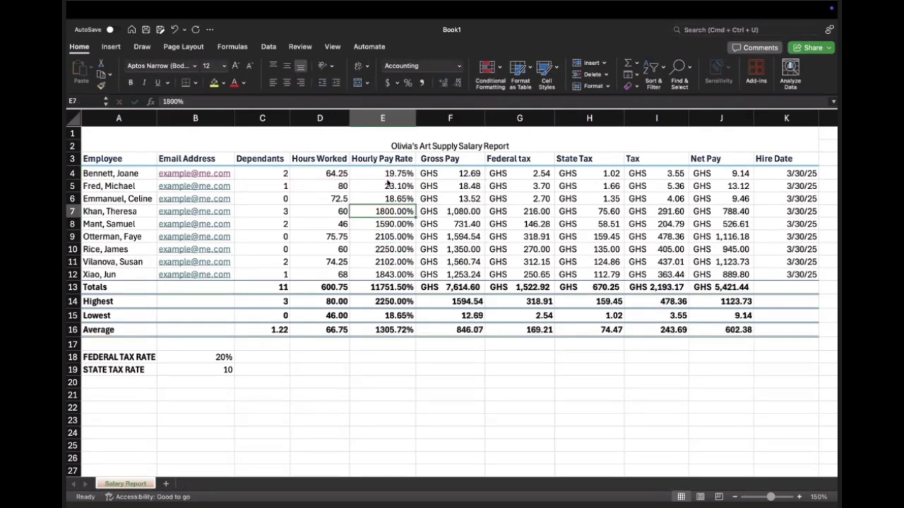
{"action": "key", "text": "super+z"}
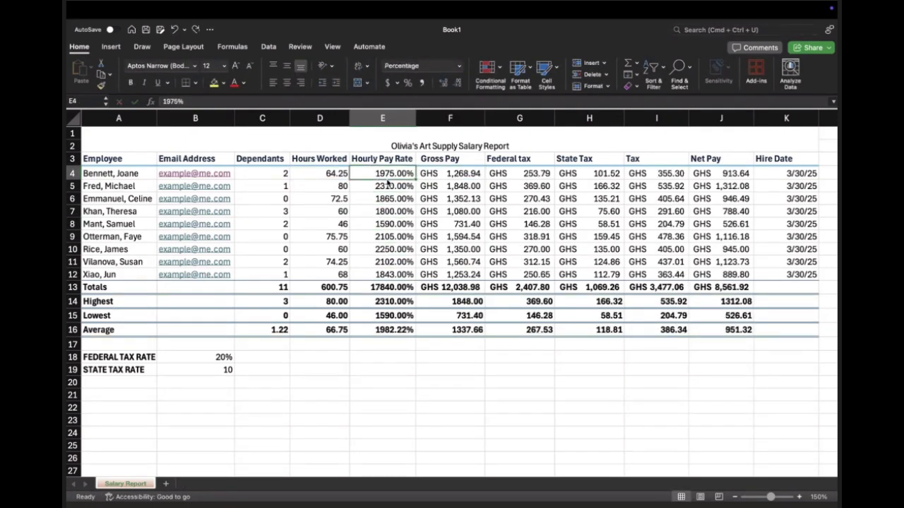
{"action": "key", "text": "super+z"}
{"action": "key", "text": "super+z"}
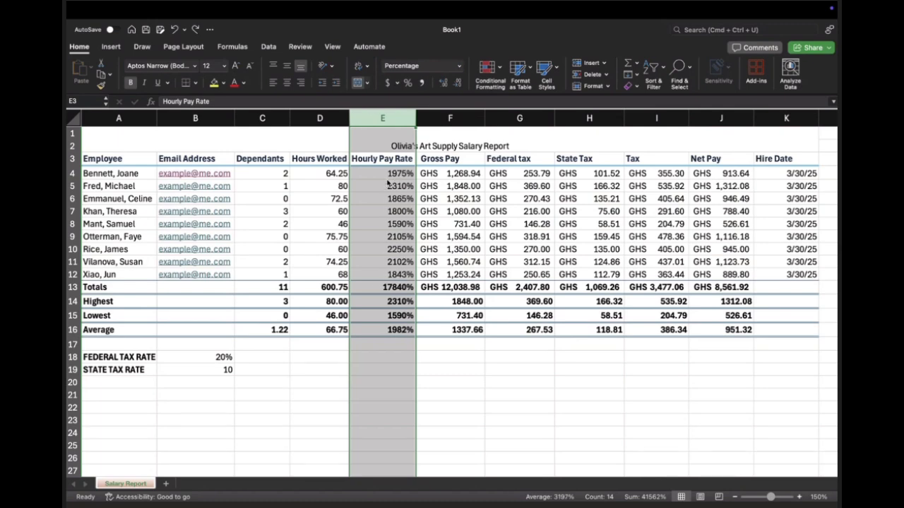
{"action": "key", "text": "super+z"}
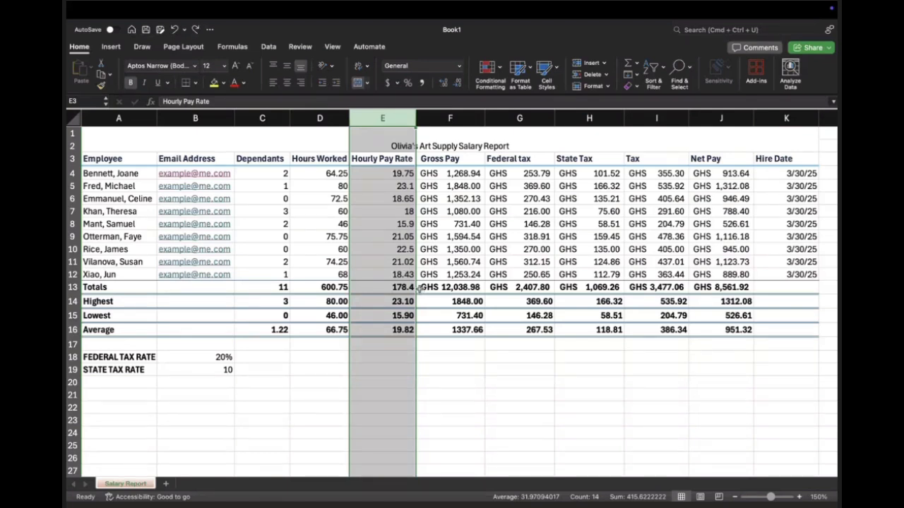
{"action": "left_click", "coordinate": [407, 287]}
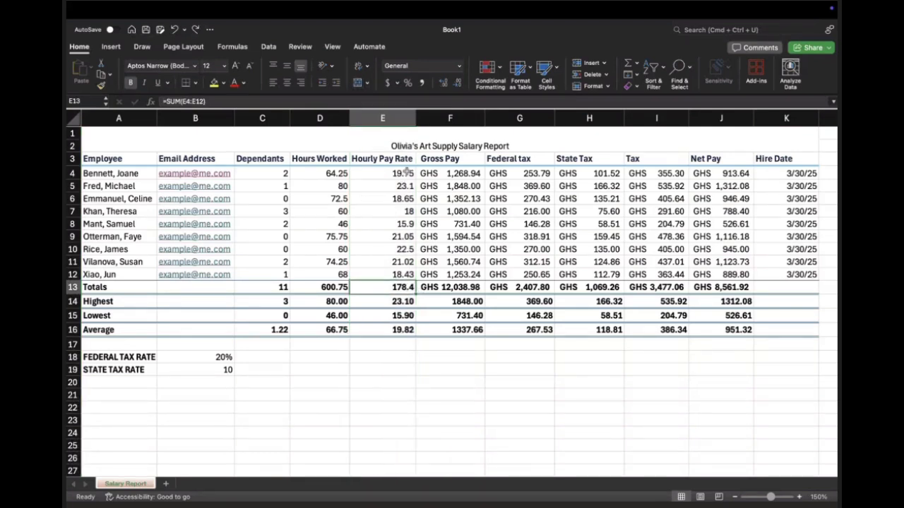
Step: Insert a hyphen in the report title so it reads "Olivia's Art Supply - Salary Report"
{"action": "double_click", "coordinate": [460, 146]}
{"action": "key", "text": "BackSpace"}
{"action": "type", "text": "-"}
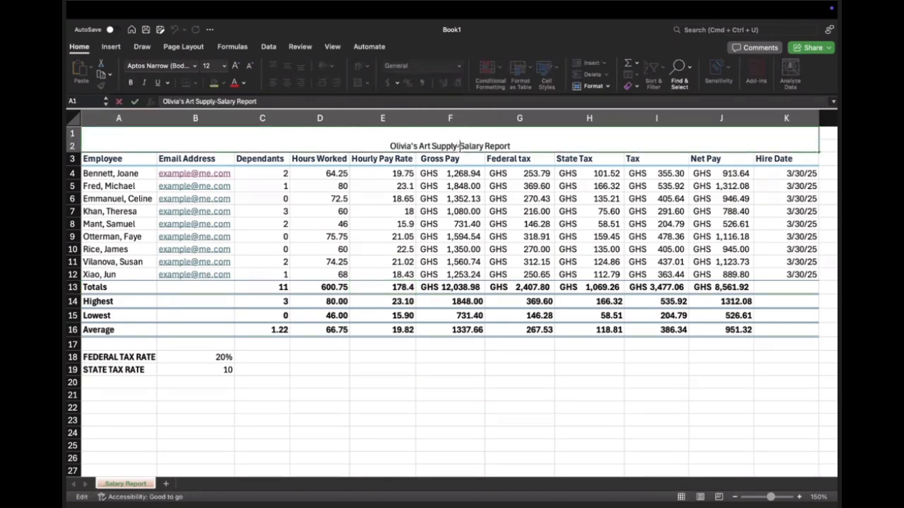
{"action": "key", "text": "BackSpace"}
{"action": "type", "text": "-"}
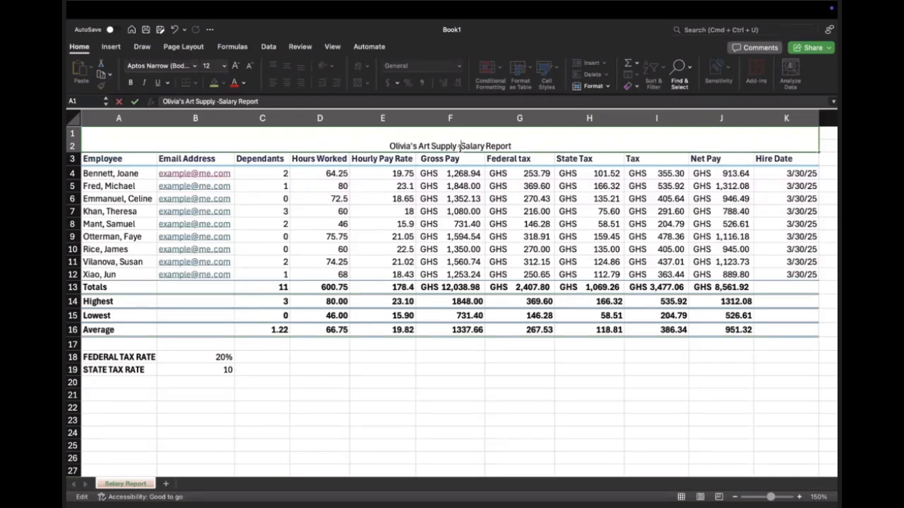
{"action": "key", "text": "Return"}
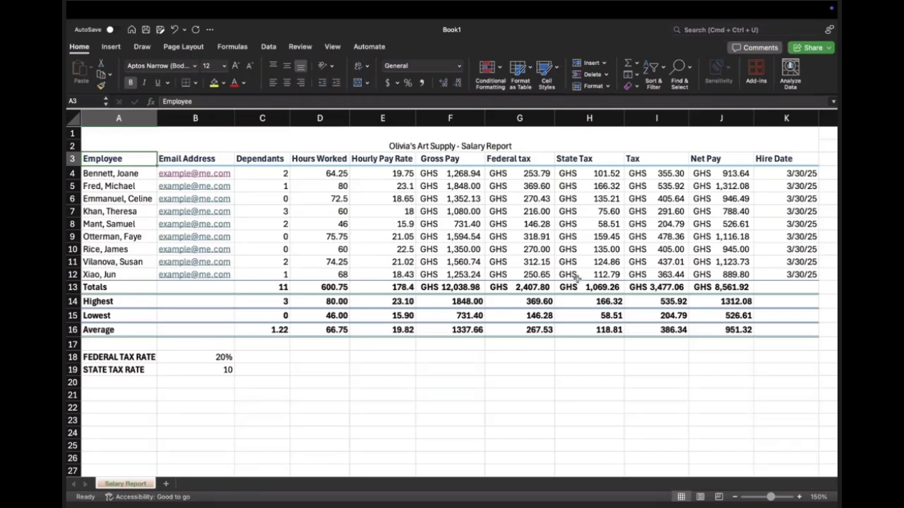
Step: Try to format the employee rows A4:K12 as a table in a light style, declining the header row conversion
{"action": "left_click_drag", "start_coordinate": [115, 151], "coordinate": [418, 330]}
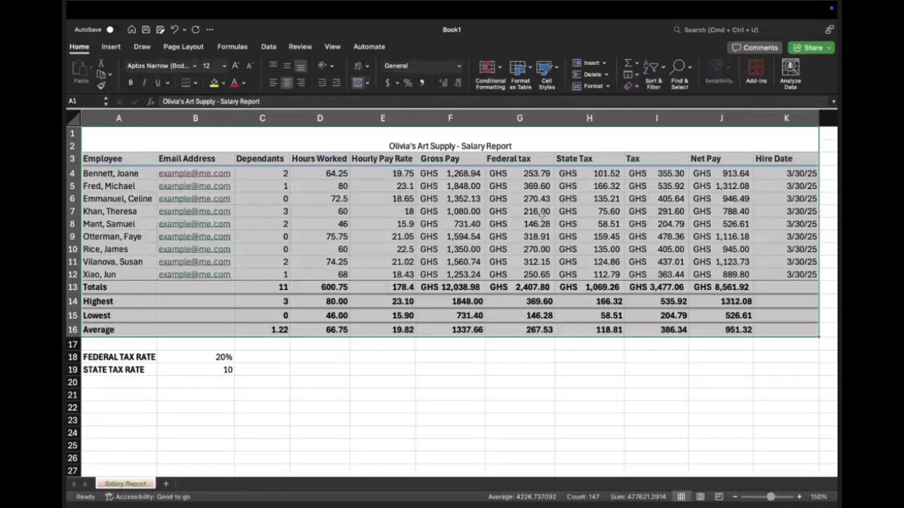
{"action": "left_click", "coordinate": [531, 73]}
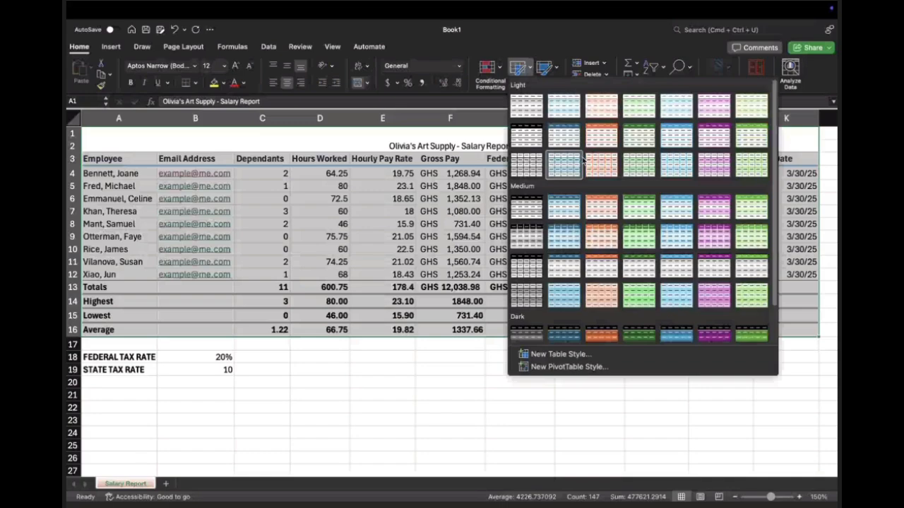
{"action": "left_click", "coordinate": [531, 137]}
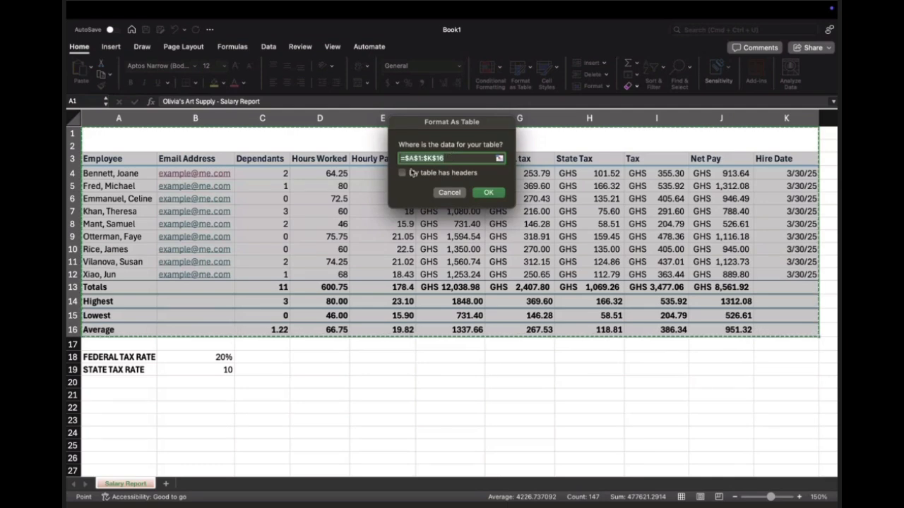
{"action": "left_click_drag", "start_coordinate": [110, 173], "coordinate": [783, 275]}
{"action": "left_click", "coordinate": [460, 173]}
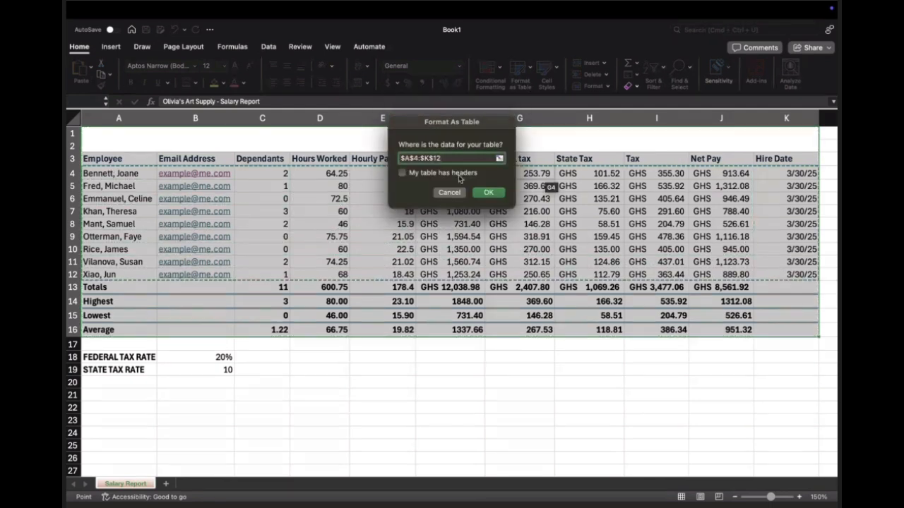
{"action": "left_click", "coordinate": [488, 192]}
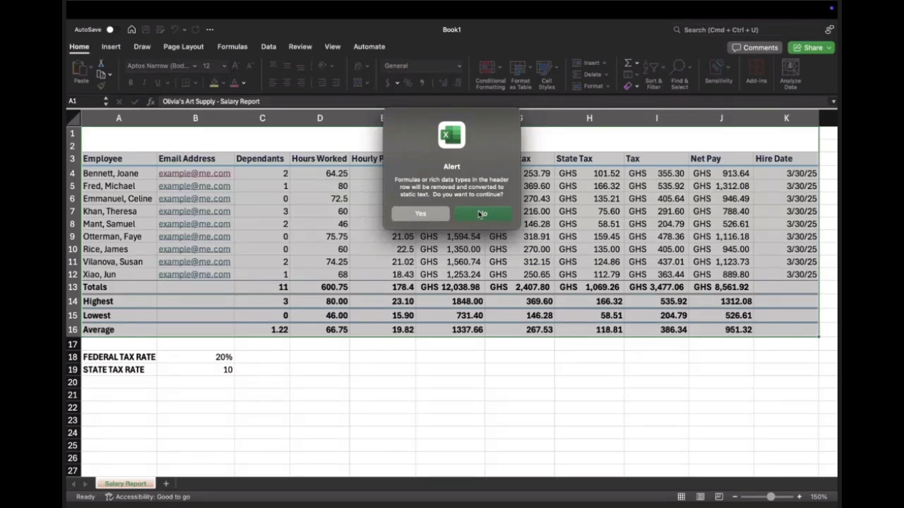
{"action": "left_click", "coordinate": [480, 214]}
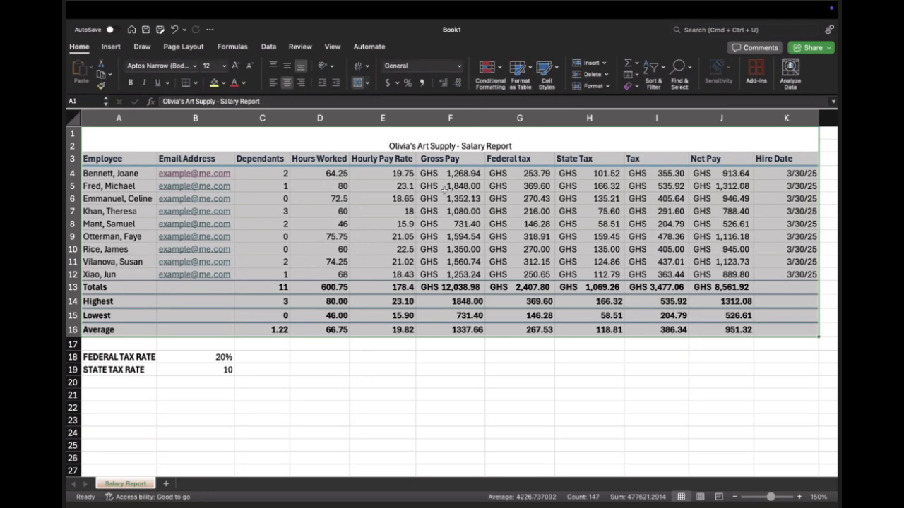
Step: Format A4:K12 as a table with headers in a light gray banded style, accepting the header row conversion to static text
{"action": "left_click", "coordinate": [531, 68]}
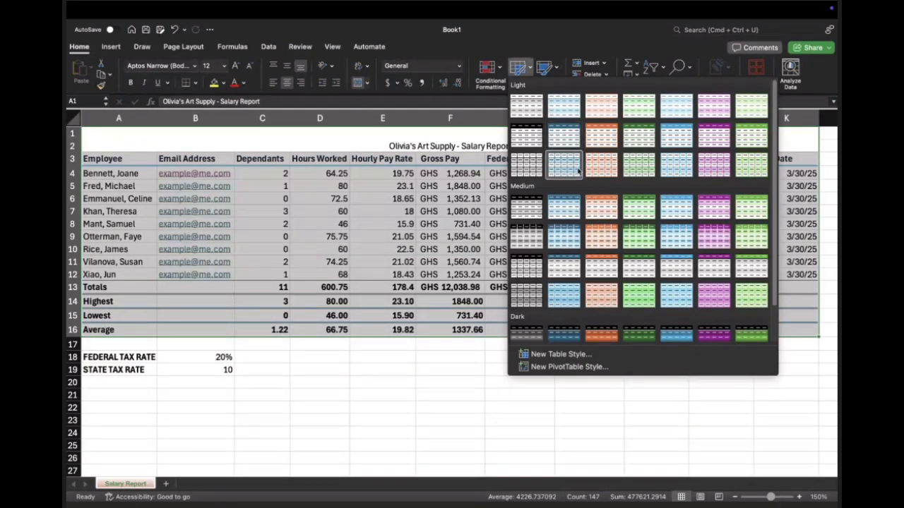
{"action": "left_click", "coordinate": [529, 122]}
{"action": "left_click", "coordinate": [401, 173]}
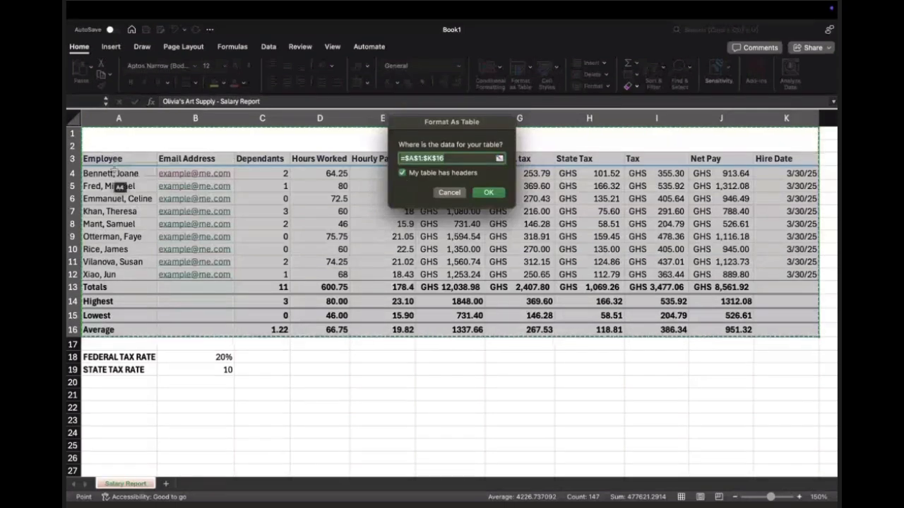
{"action": "left_click_drag", "start_coordinate": [113, 176], "coordinate": [772, 274]}
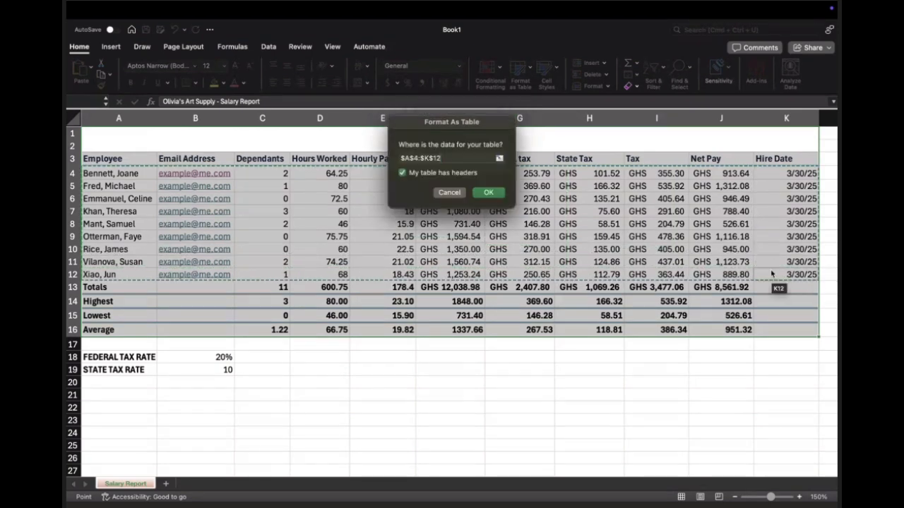
{"action": "left_click", "coordinate": [486, 192]}
{"action": "left_click", "coordinate": [420, 214]}
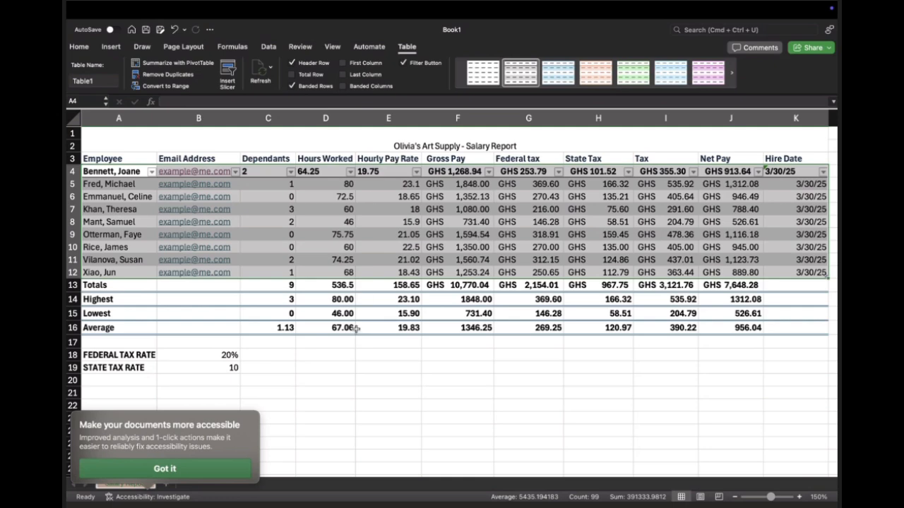
{"action": "left_click", "coordinate": [356, 329]}
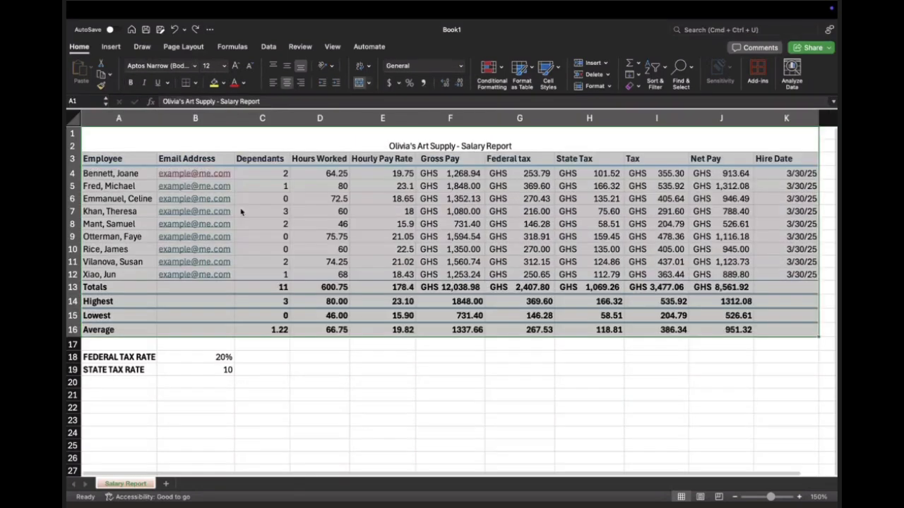
{"action": "left_click", "coordinate": [239, 210]}
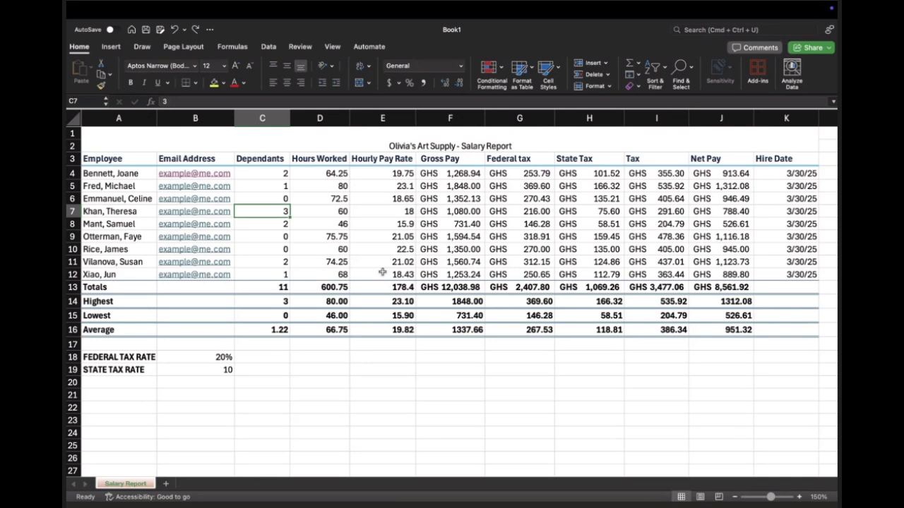
Step: Shorten the merged title above the headings to "Olivia's Art Supply"
{"action": "double_click", "coordinate": [457, 146]}
{"action": "key", "text": "BackSpace"}
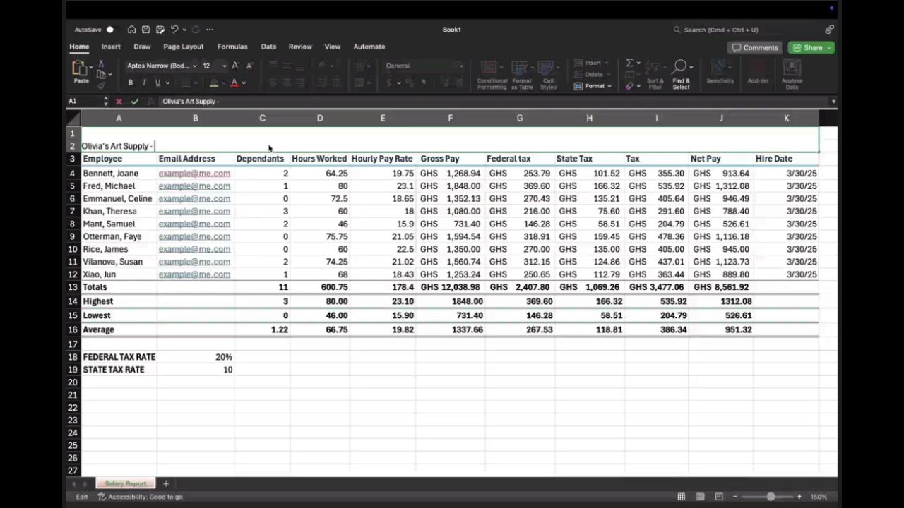
{"action": "key", "text": "BackSpace"}
{"action": "key", "text": "BackSpace"}
{"action": "key", "text": "BackSpace"}
{"action": "key", "text": "Return"}
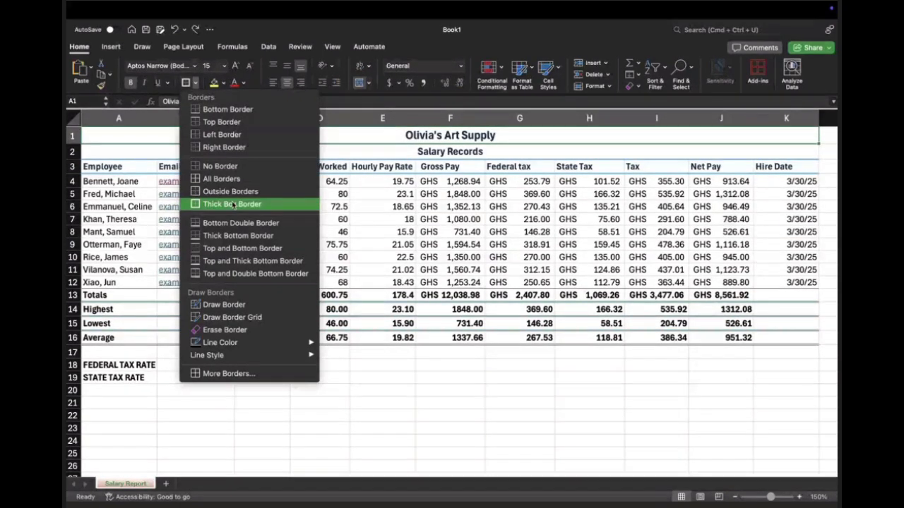
Step: Apply All Borders to the merged title cell A1 and replace it with a Thick Box Border
{"action": "left_click", "coordinate": [226, 180]}
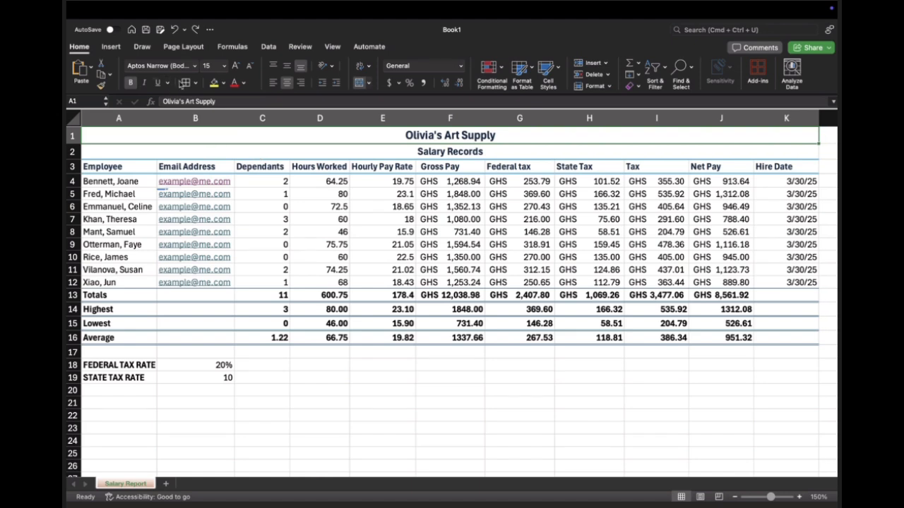
{"action": "left_click", "coordinate": [194, 82]}
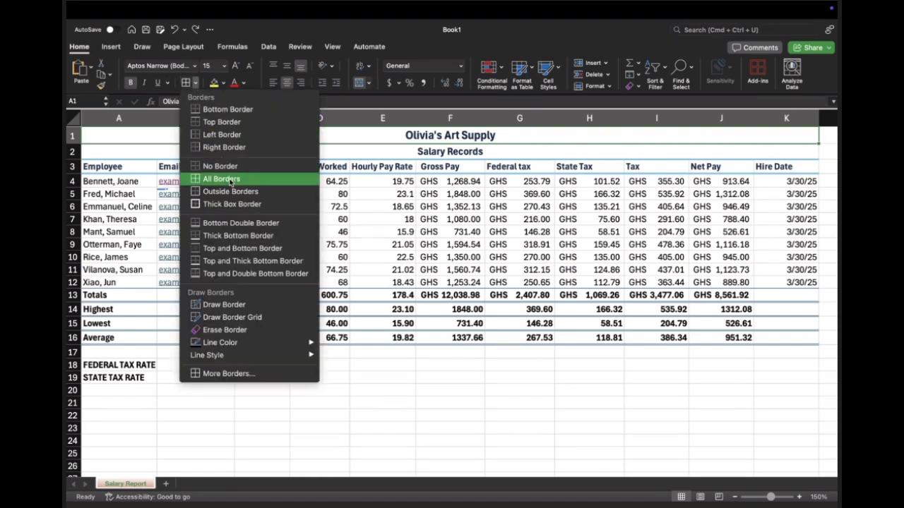
{"action": "left_click", "coordinate": [233, 204]}
{"action": "left_click", "coordinate": [326, 163]}
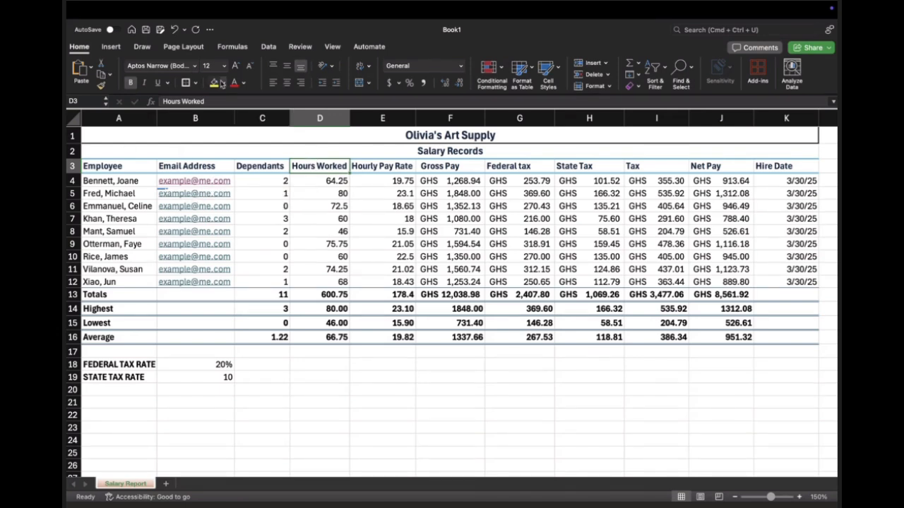
Step: Fill the merged title cell A1 with a light blue theme color
{"action": "left_click", "coordinate": [268, 135]}
{"action": "left_click", "coordinate": [223, 83]}
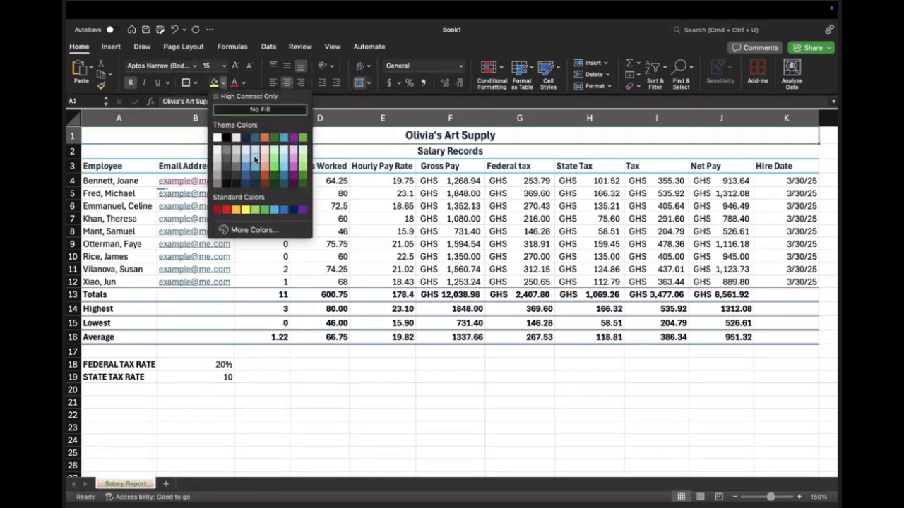
{"action": "left_click", "coordinate": [256, 154]}
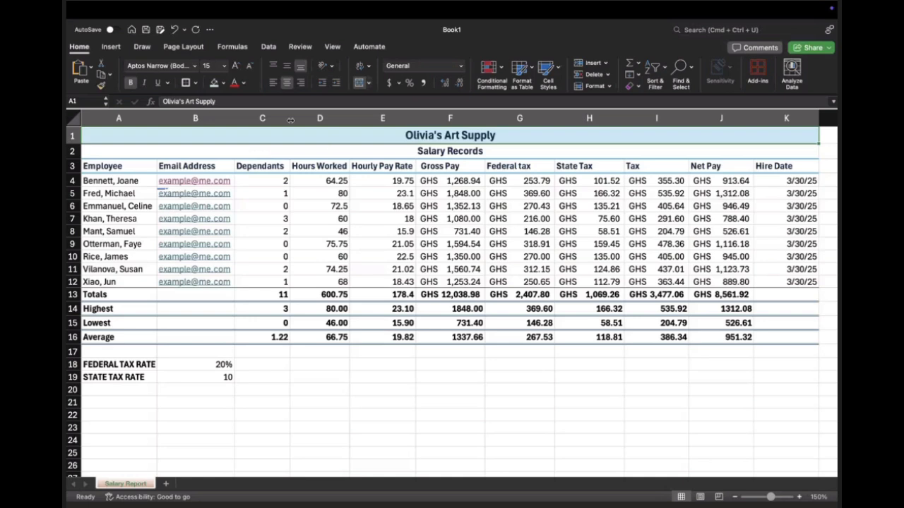
Step: Fill the merged "Salary Records" subtitle in A2 with a slightly darker blue theme color than the title
{"action": "left_click", "coordinate": [410, 153]}
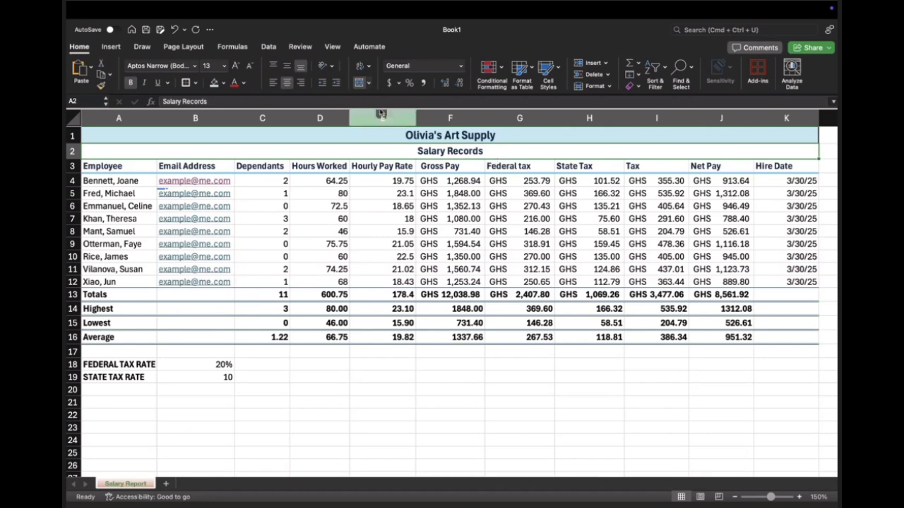
{"action": "left_click", "coordinate": [224, 83]}
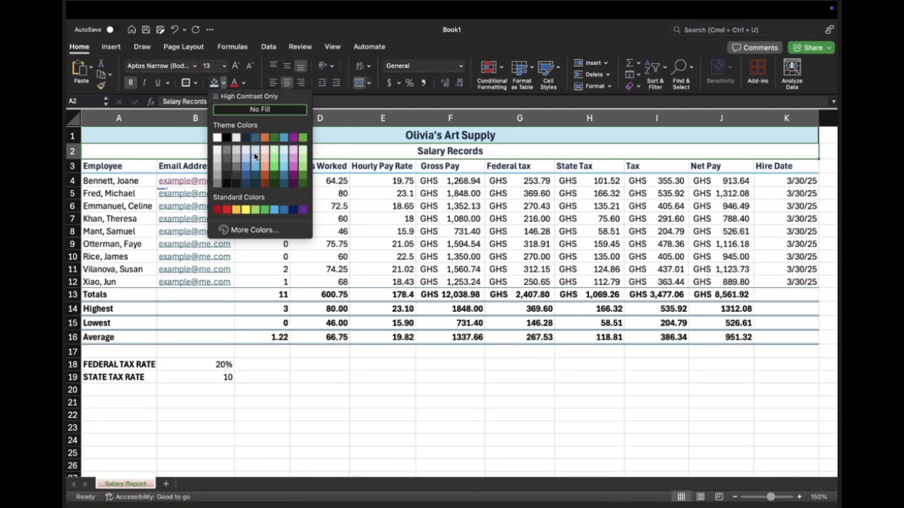
{"action": "left_click", "coordinate": [256, 155]}
{"action": "left_click", "coordinate": [195, 82]}
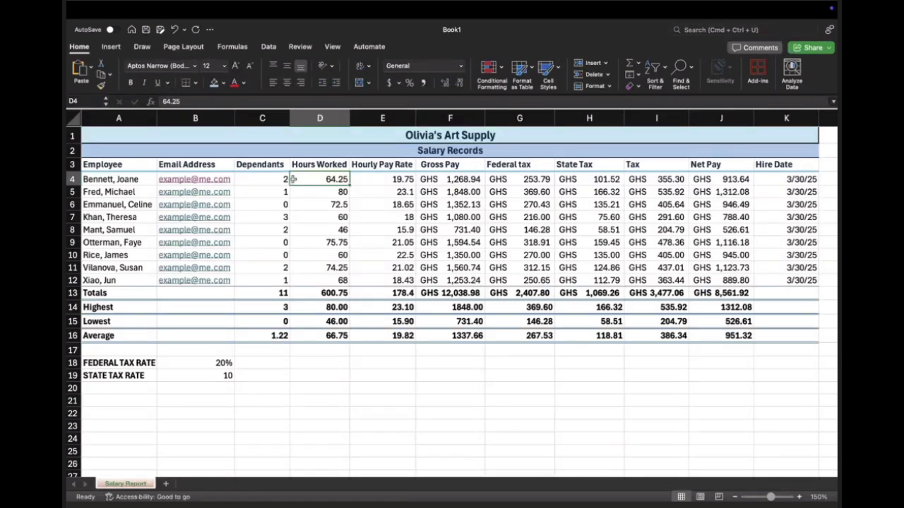
{"action": "left_click", "coordinate": [118, 179]}
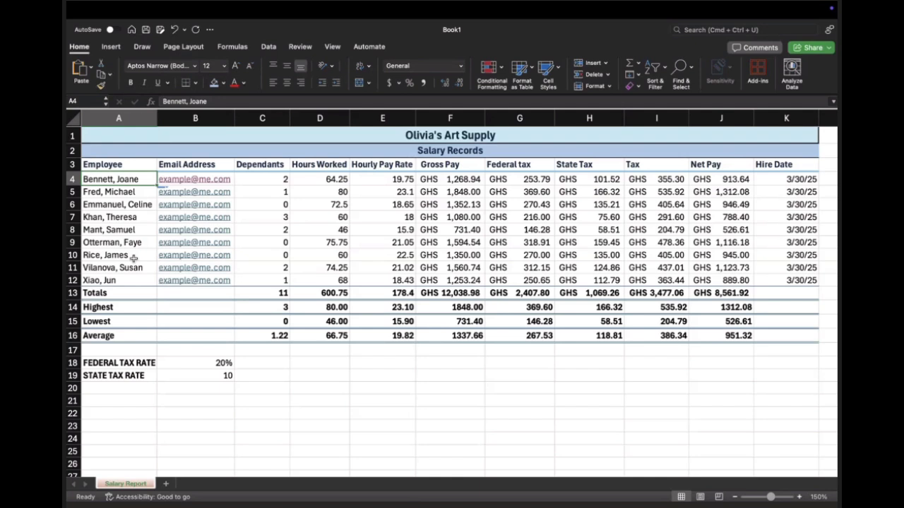
{"action": "left_click", "coordinate": [267, 180]}
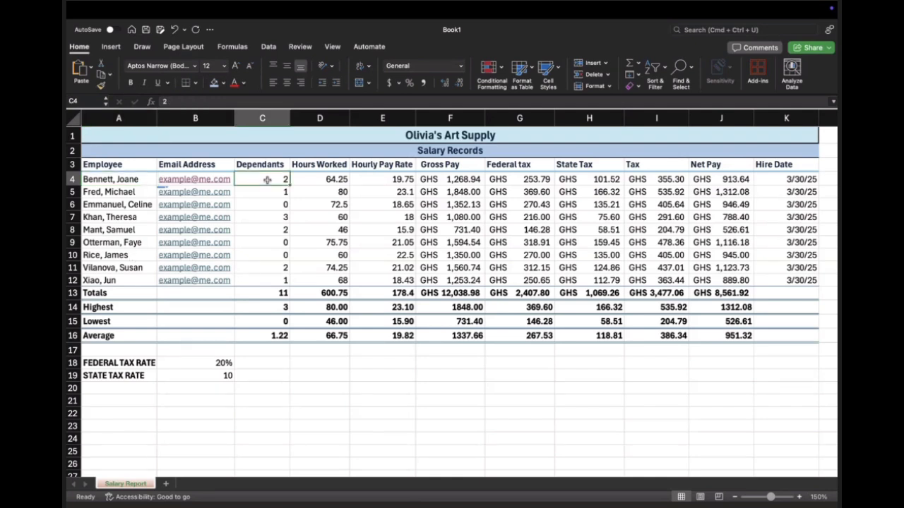
{"action": "left_click", "coordinate": [463, 180]}
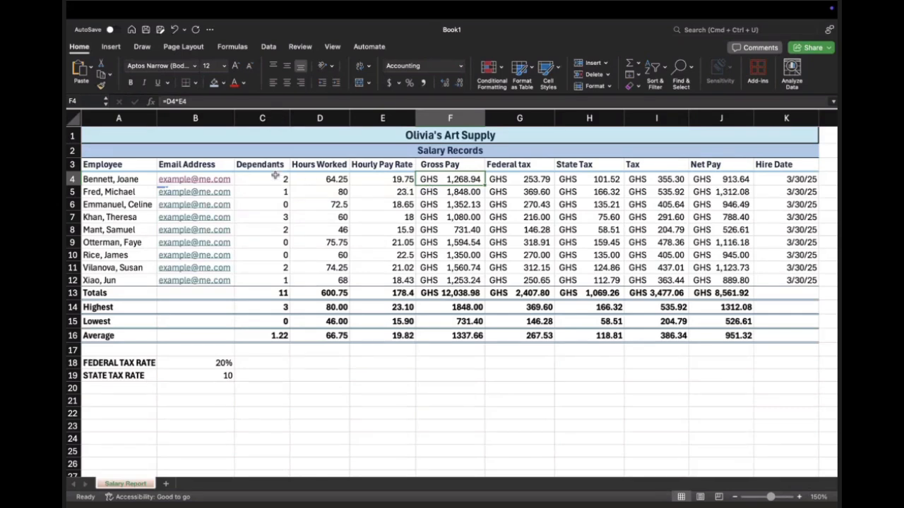
Step: Try middle, left and center alignment on the whole Dependants column C and settle on right alignment
{"action": "left_click", "coordinate": [274, 118]}
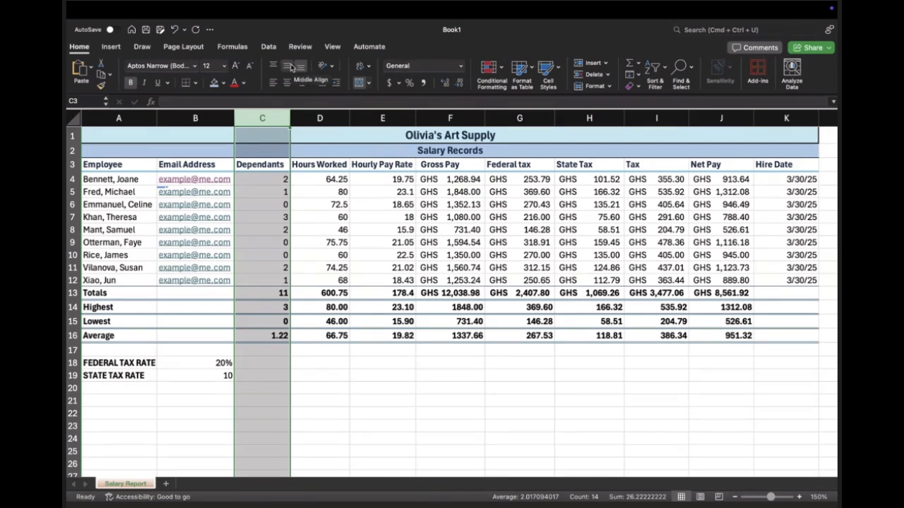
{"action": "left_click", "coordinate": [291, 67]}
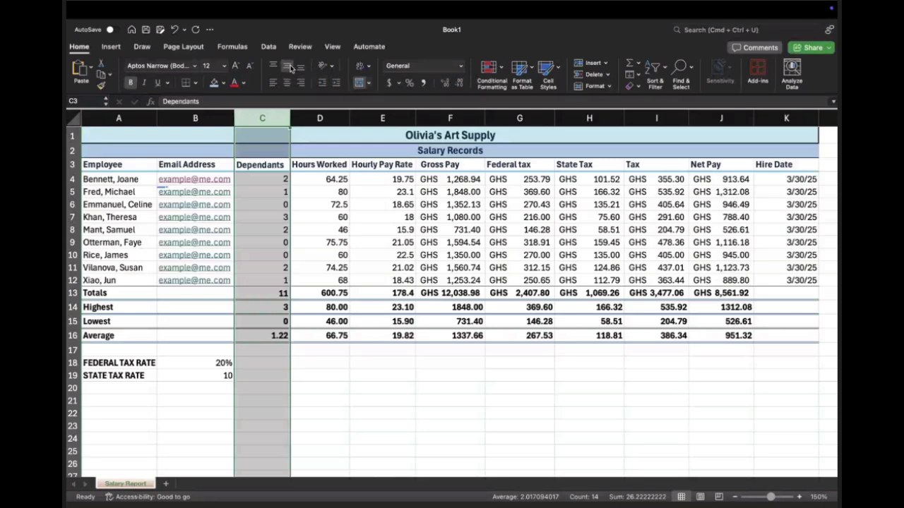
{"action": "left_click", "coordinate": [291, 69]}
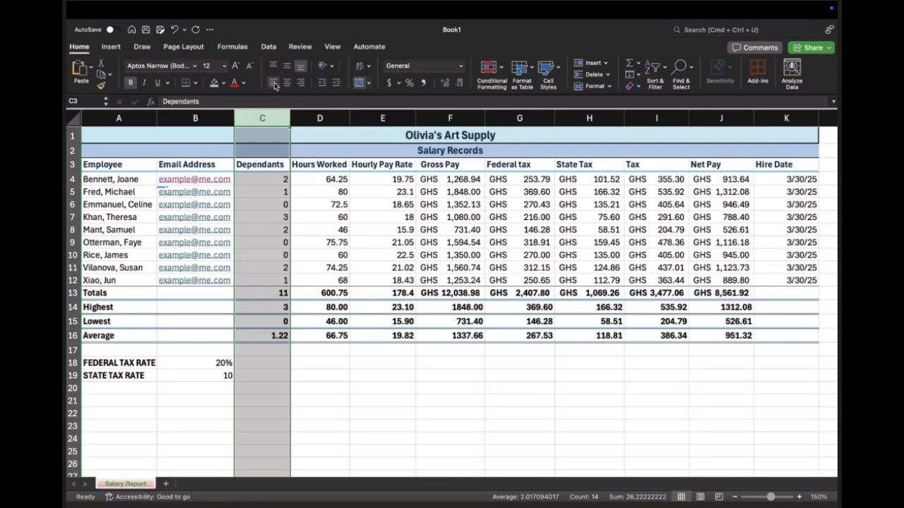
{"action": "left_click", "coordinate": [274, 84]}
{"action": "left_click", "coordinate": [288, 83]}
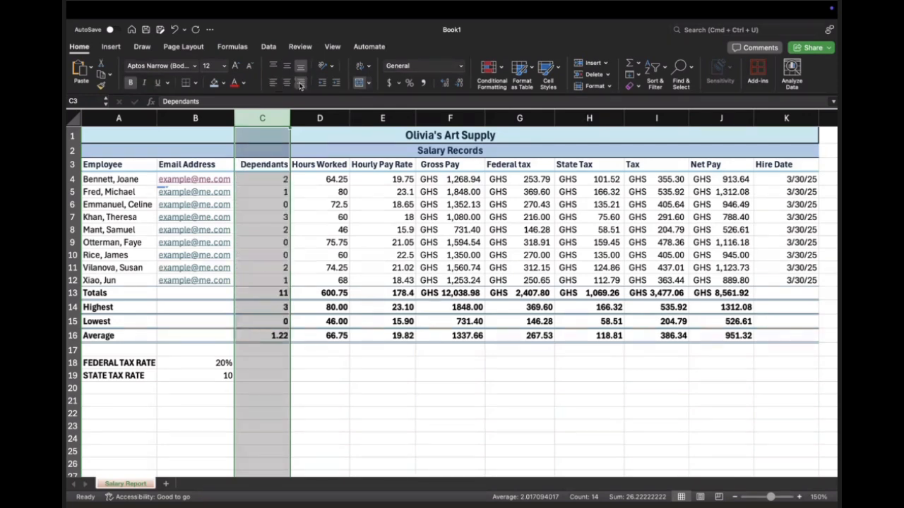
{"action": "left_click", "coordinate": [300, 84]}
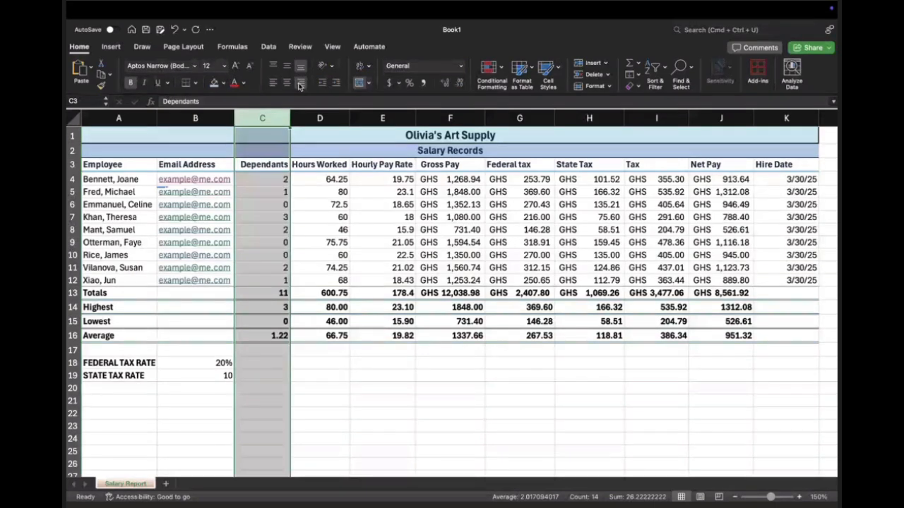
{"action": "left_click", "coordinate": [322, 264]}
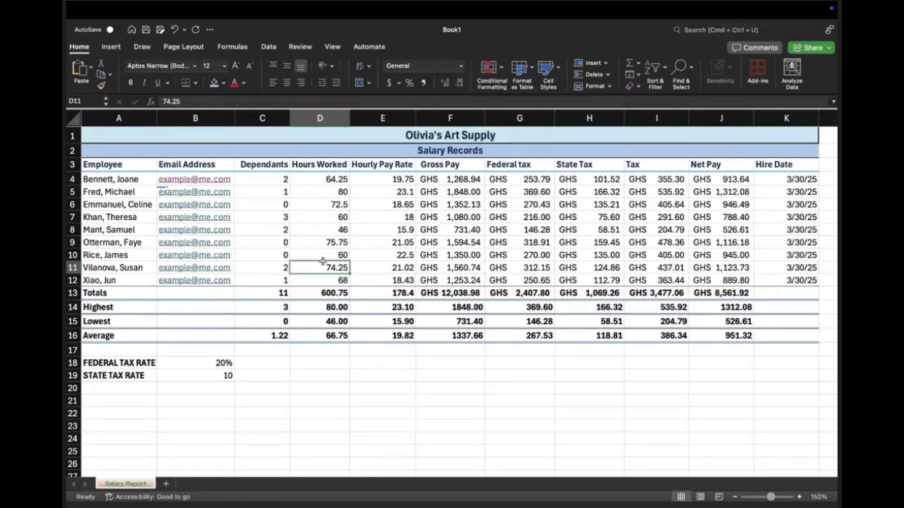
{"action": "left_click", "coordinate": [529, 182]}
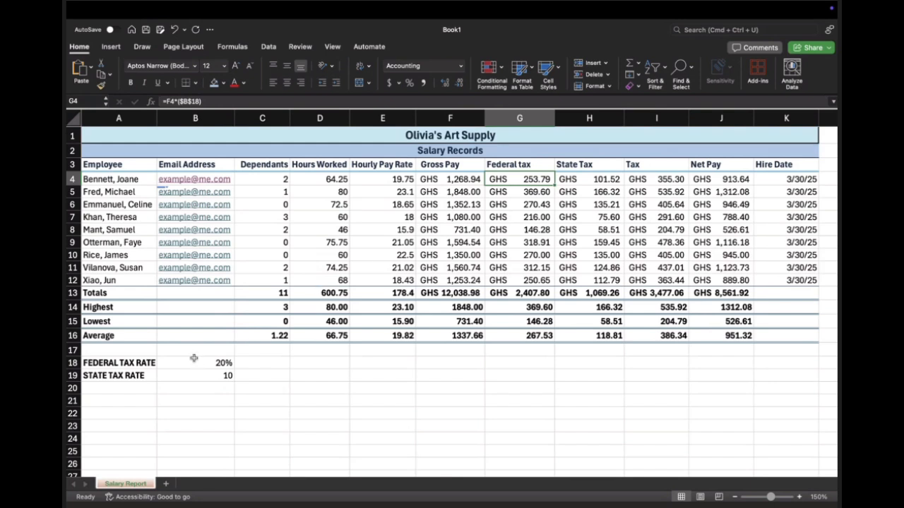
{"action": "left_click", "coordinate": [222, 363]}
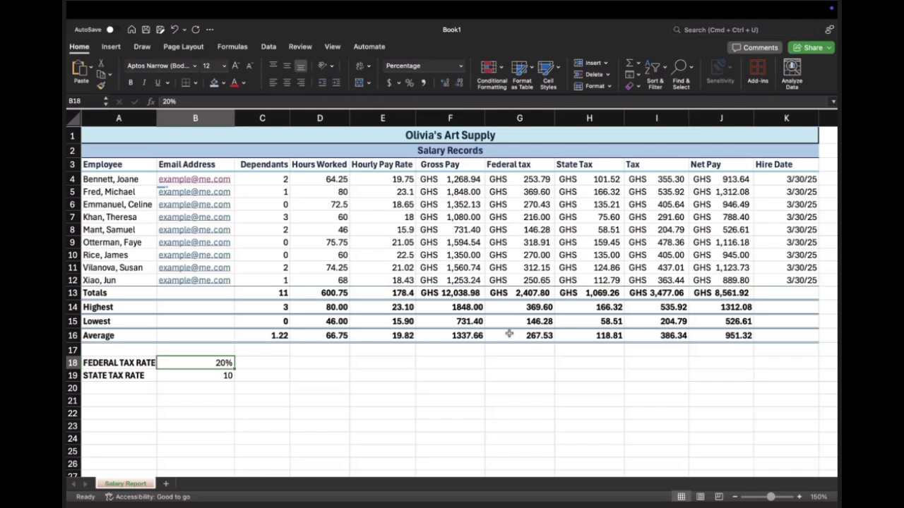
Step: Add a conditional formatting rule to C4:C12 that marks values greater than 1 with Yellow Fill with Dark Yellow Text
{"action": "left_click_drag", "start_coordinate": [262, 180], "coordinate": [277, 281]}
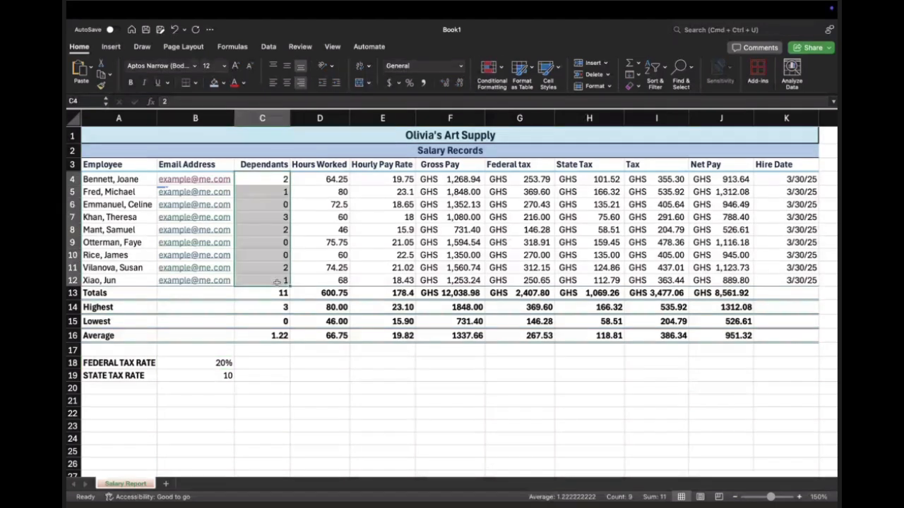
{"action": "left_click", "coordinate": [500, 69]}
{"action": "mouse_move", "coordinate": [516, 86]}
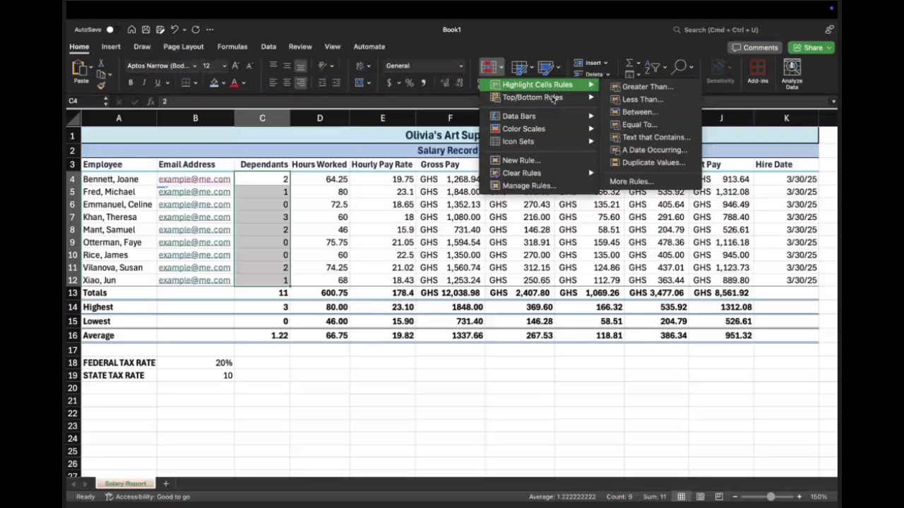
{"action": "left_click", "coordinate": [652, 88]}
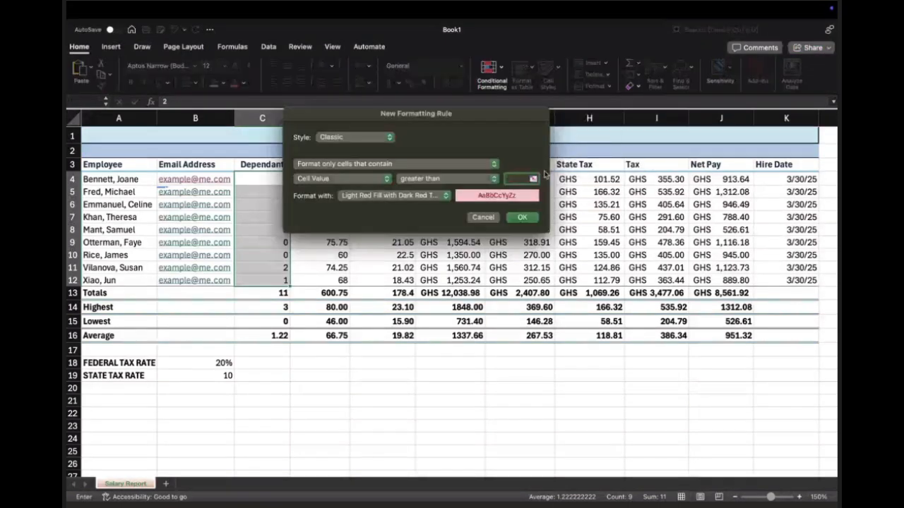
{"action": "type", "text": "1"}
{"action": "left_click", "coordinate": [445, 196]}
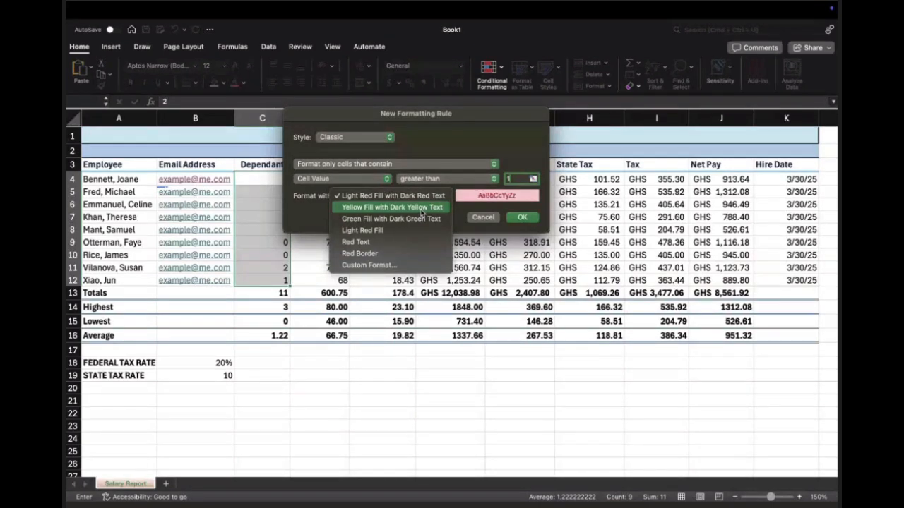
{"action": "left_click", "coordinate": [422, 209]}
{"action": "left_click", "coordinate": [519, 219]}
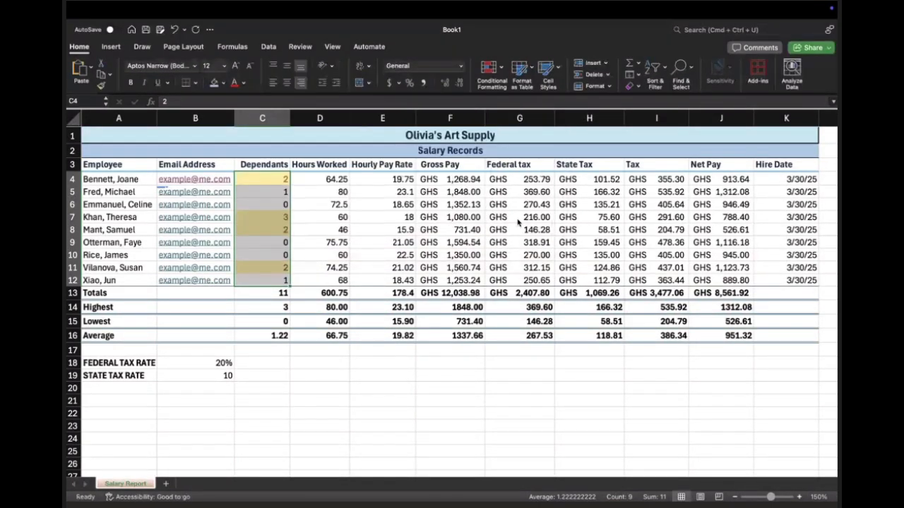
{"action": "left_click", "coordinate": [370, 349]}
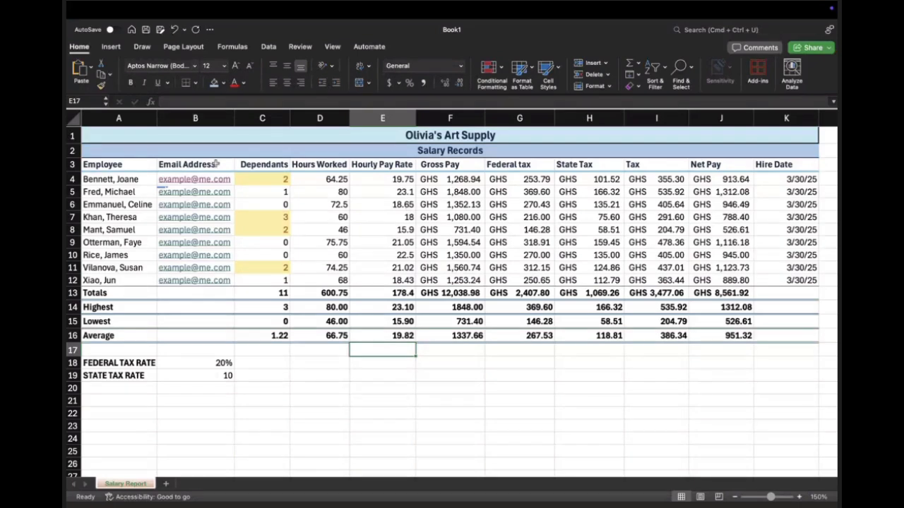
Step: Test the highlight rule by entering 1 and 6 as the dependants value in C4, and set it back to 2
{"action": "left_click", "coordinate": [246, 181]}
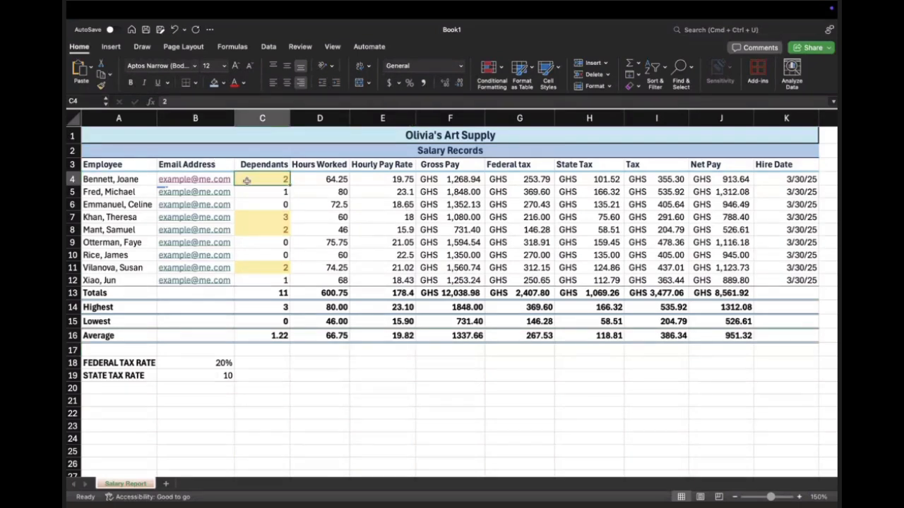
{"action": "type", "text": "1"}
{"action": "key", "text": "Return"}
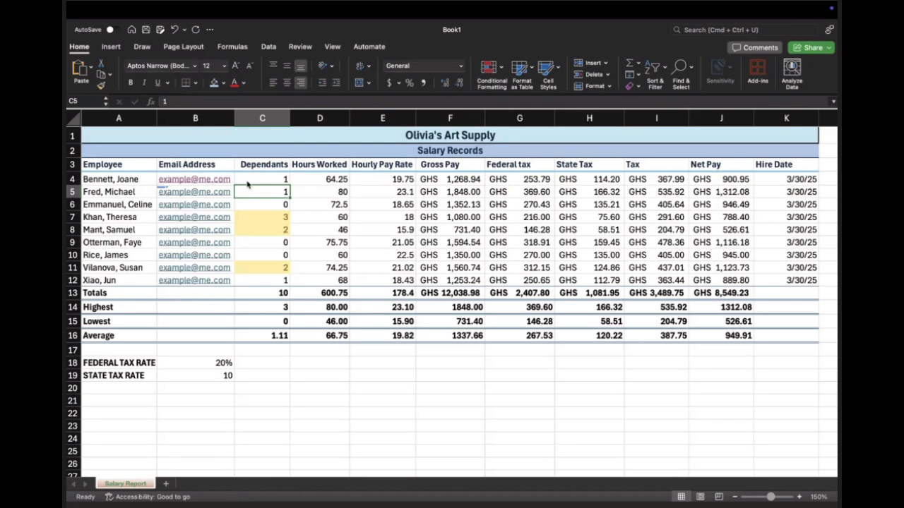
{"action": "left_click", "coordinate": [247, 182]}
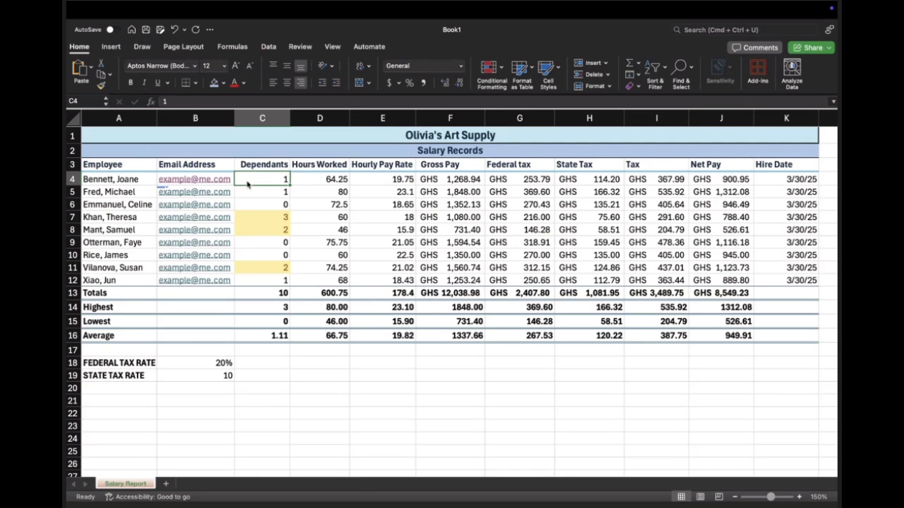
{"action": "type", "text": "6"}
{"action": "key", "text": "Return"}
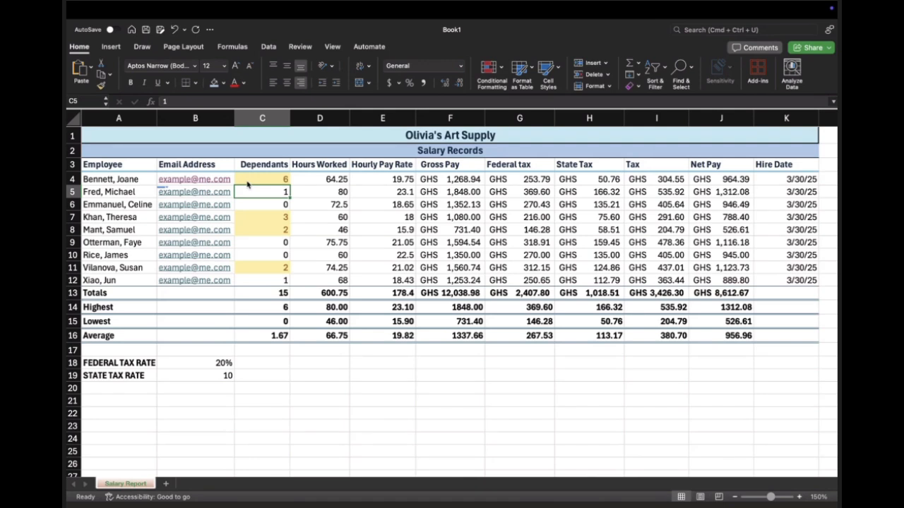
{"action": "left_click", "coordinate": [249, 181]}
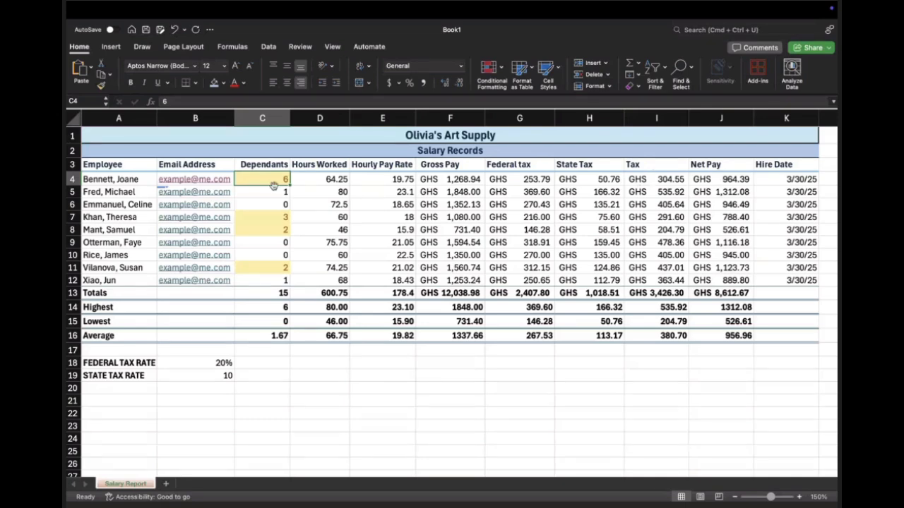
{"action": "type", "text": "2"}
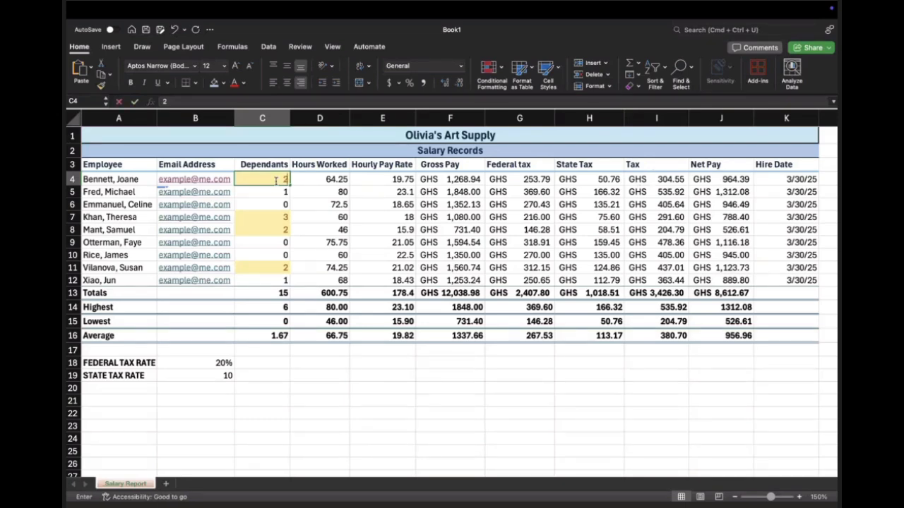
{"action": "key", "text": "Return"}
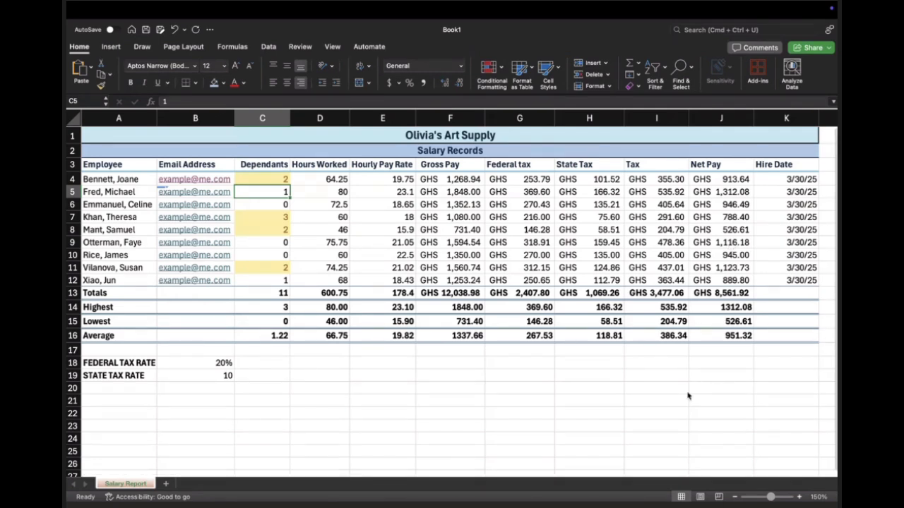
{"action": "key", "text": "ctrl+Left"}
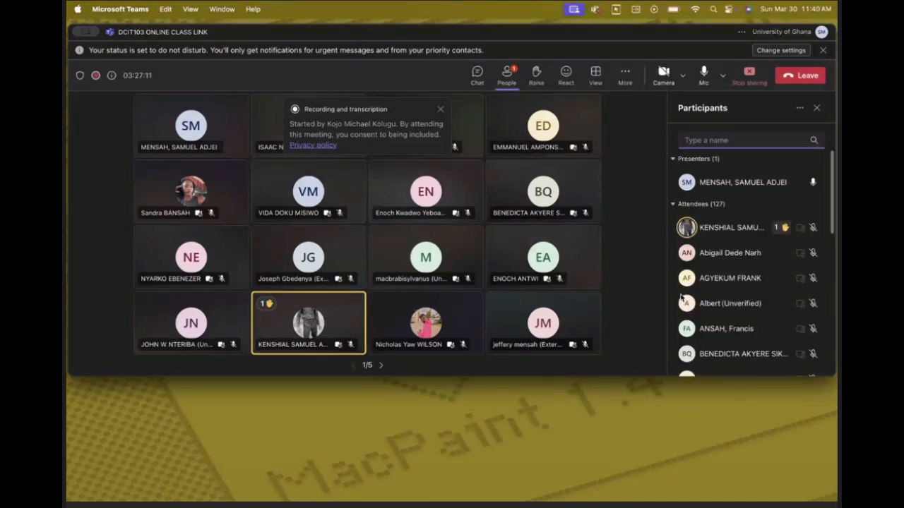
{"action": "key", "text": "ctrl+Right"}
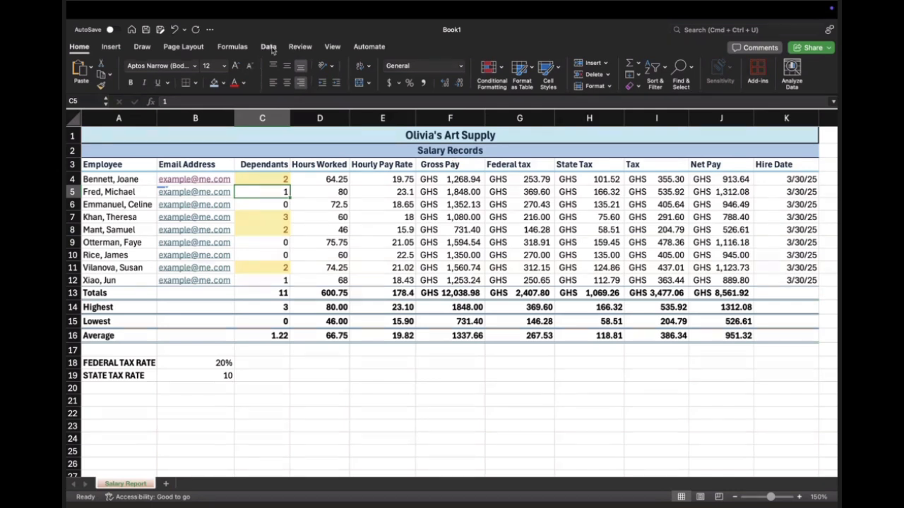
Step: Look for a watermark command among the view and insert commands, and search the available commands for "waterm"
{"action": "left_click", "coordinate": [333, 47]}
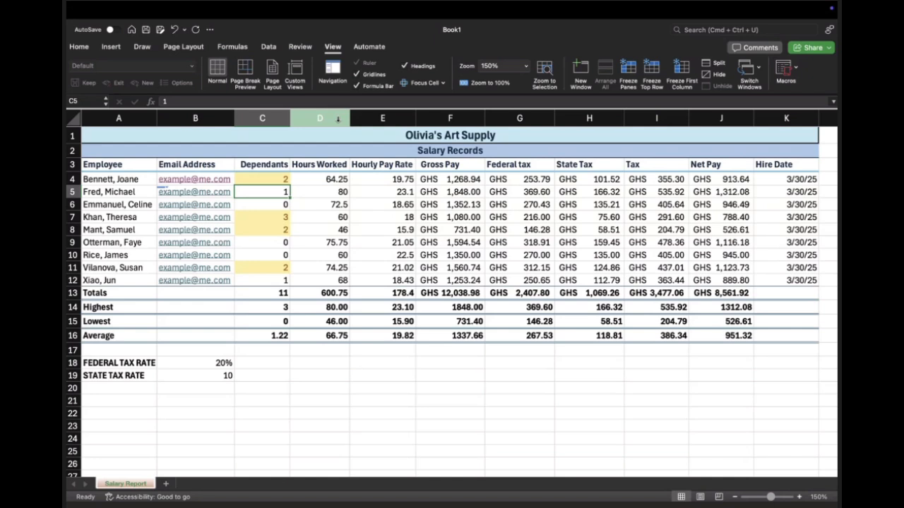
{"action": "left_click", "coordinate": [119, 48]}
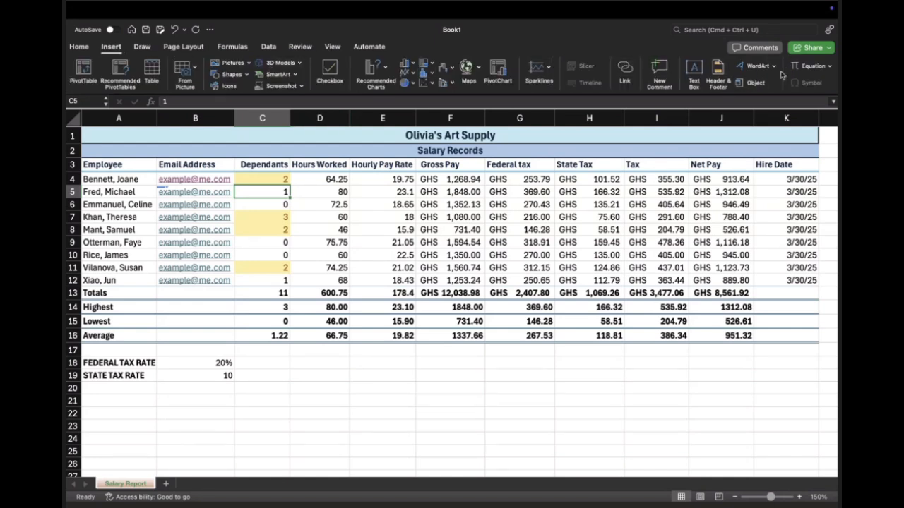
{"action": "left_click", "coordinate": [688, 29]}
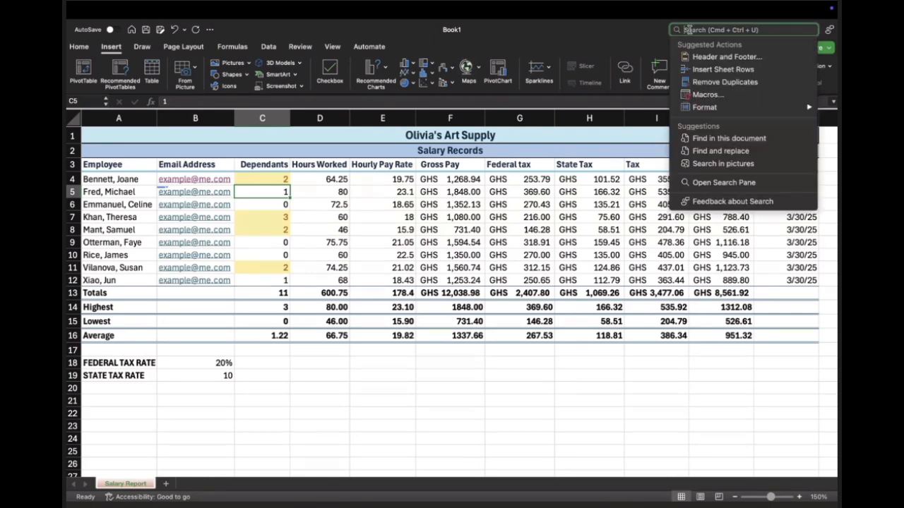
{"action": "type", "text": "water"}
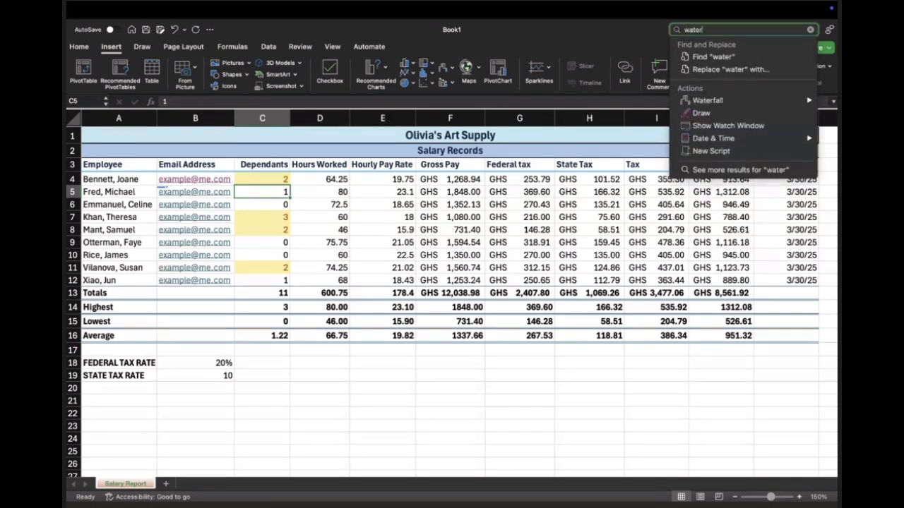
{"action": "type", "text": "m"}
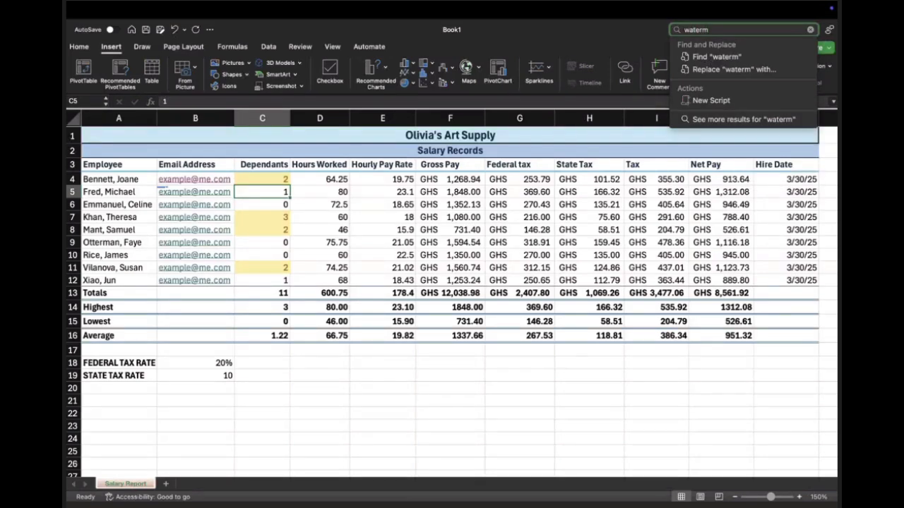
{"action": "key", "text": "BackSpace"}
{"action": "key", "text": "BackSpace"}
{"action": "key", "text": "BackSpace"}
{"action": "key", "text": "BackSpace"}
{"action": "key", "text": "BackSpace"}
{"action": "key", "text": "BackSpace"}
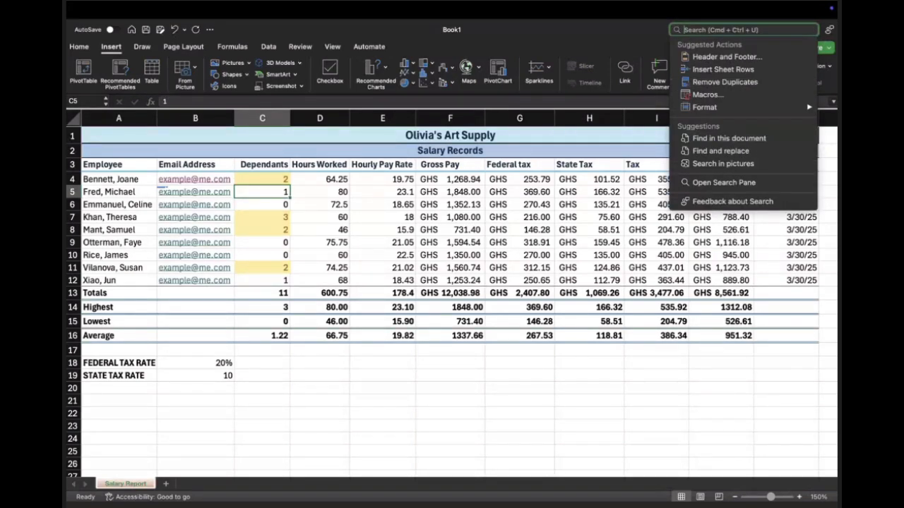
{"action": "key", "text": "Escape"}
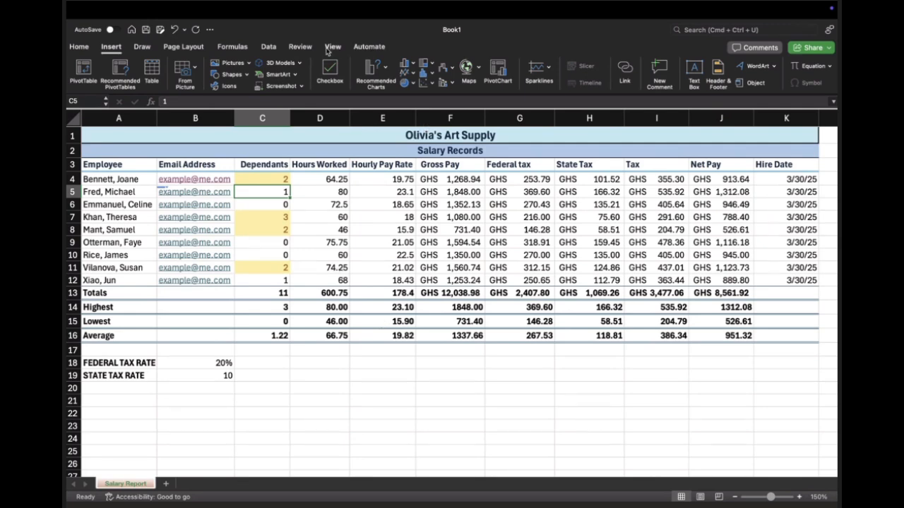
Step: Run the spelling check on the worksheet and close it without changing or ignoring any word
{"action": "left_click", "coordinate": [301, 48]}
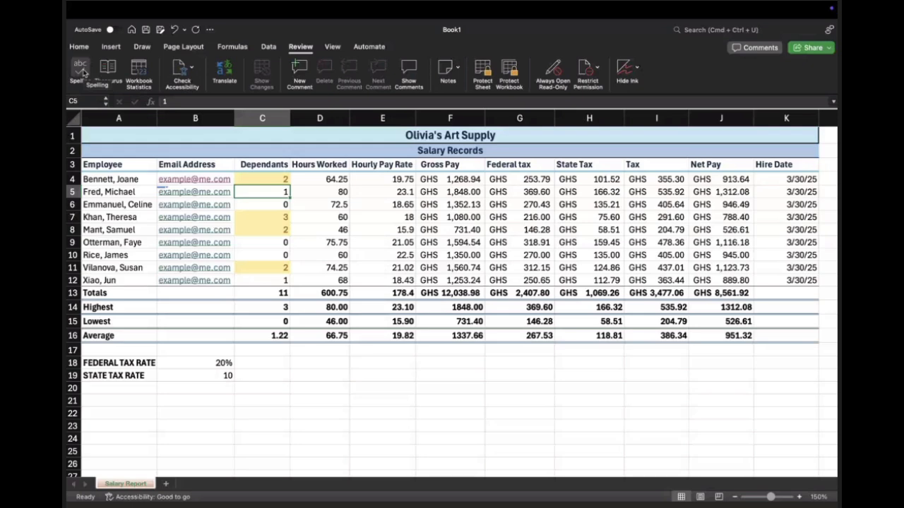
{"action": "left_click", "coordinate": [82, 71]}
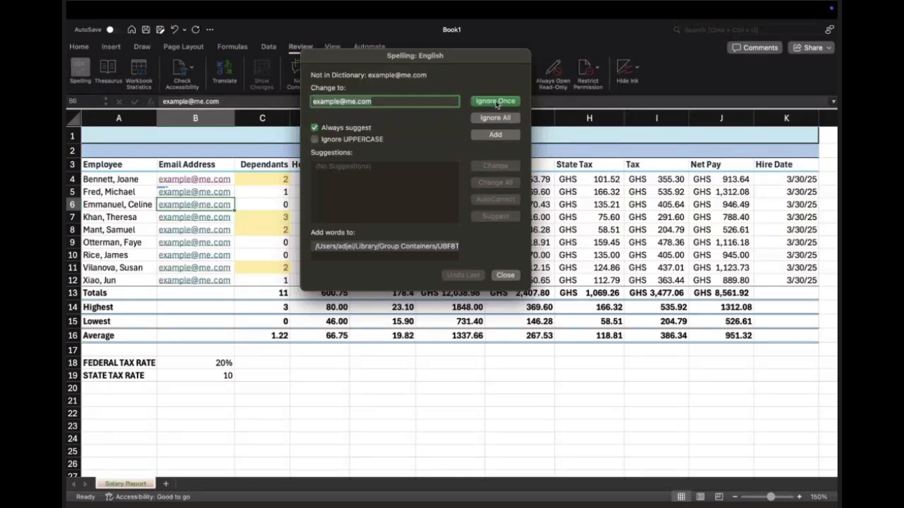
{"action": "left_click", "coordinate": [512, 275]}
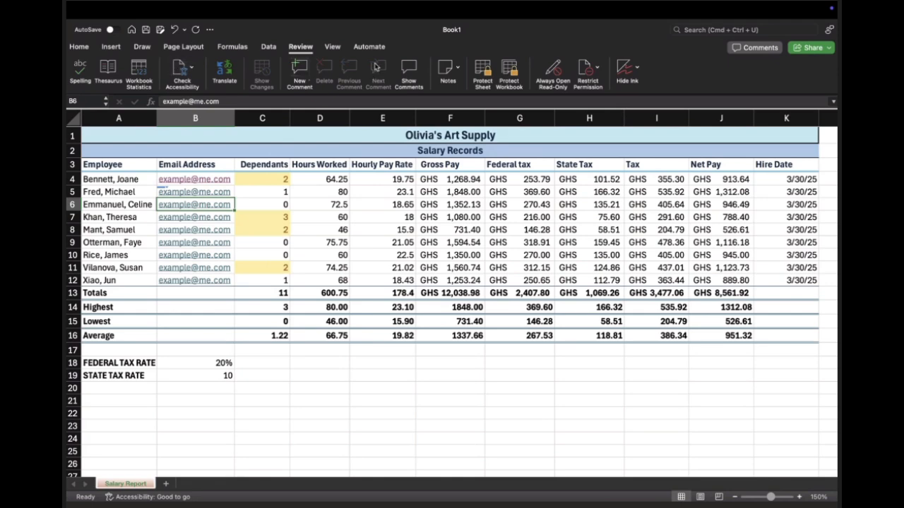
Step: Show the worksheet in Page Break Preview and examine how the salary table is divided between pages
{"action": "left_click", "coordinate": [330, 50]}
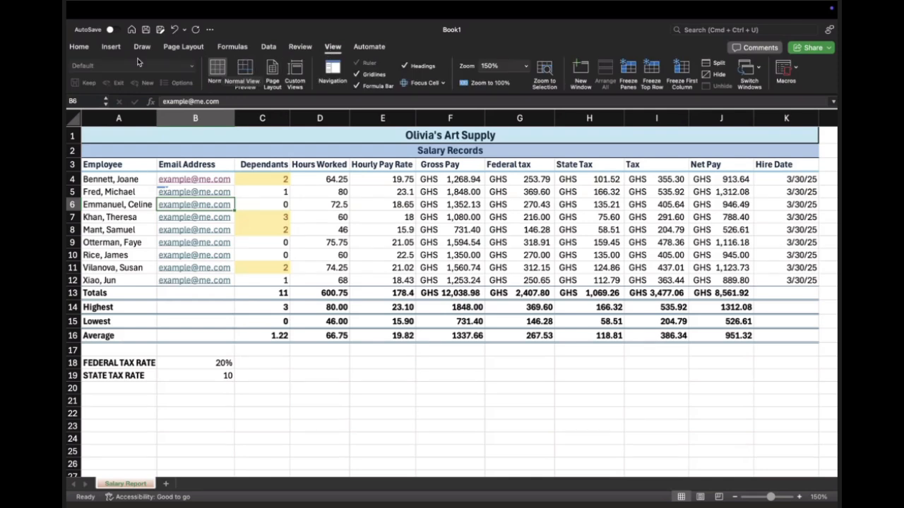
{"action": "left_click", "coordinate": [245, 72]}
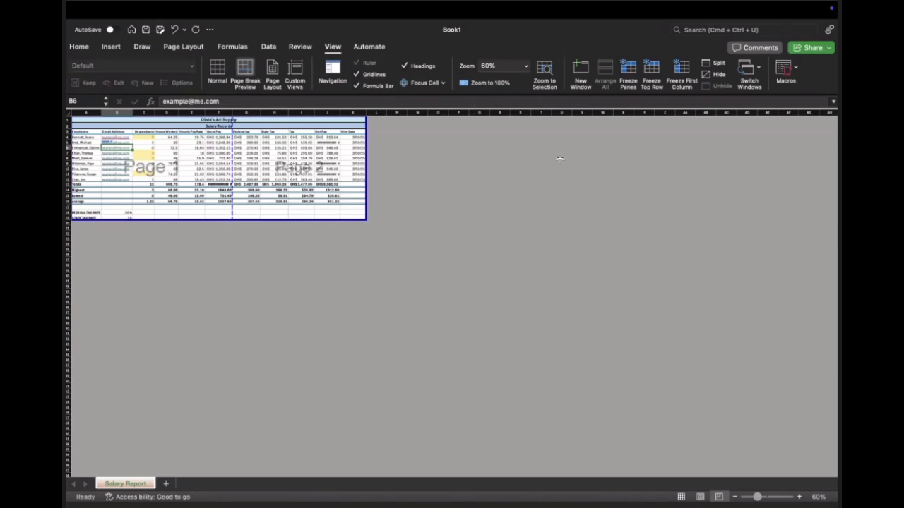
{"action": "scroll", "coordinate": [560, 159], "scroll_direction": "right", "scroll_amount": 10}
{"action": "scroll", "coordinate": [559, 159], "scroll_direction": "left", "scroll_amount": 8}
{"action": "scroll", "coordinate": [559, 159], "scroll_direction": "left", "scroll_amount": 4}
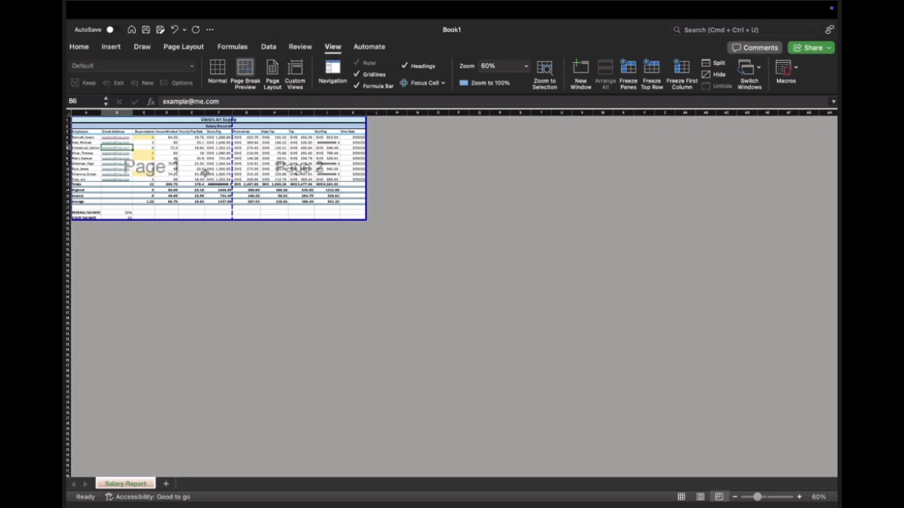
Step: Show the worksheet in Page Layout view and look through its pages with their header and footer areas
{"action": "left_click", "coordinate": [274, 79]}
{"action": "scroll", "coordinate": [412, 268], "scroll_direction": "down", "scroll_amount": 5}
{"action": "scroll", "coordinate": [412, 268], "scroll_direction": "down", "scroll_amount": 1}
{"action": "scroll", "coordinate": [412, 268], "scroll_direction": "up", "scroll_amount": 5}
{"action": "scroll", "coordinate": [412, 268], "scroll_direction": "down", "scroll_amount": 4}
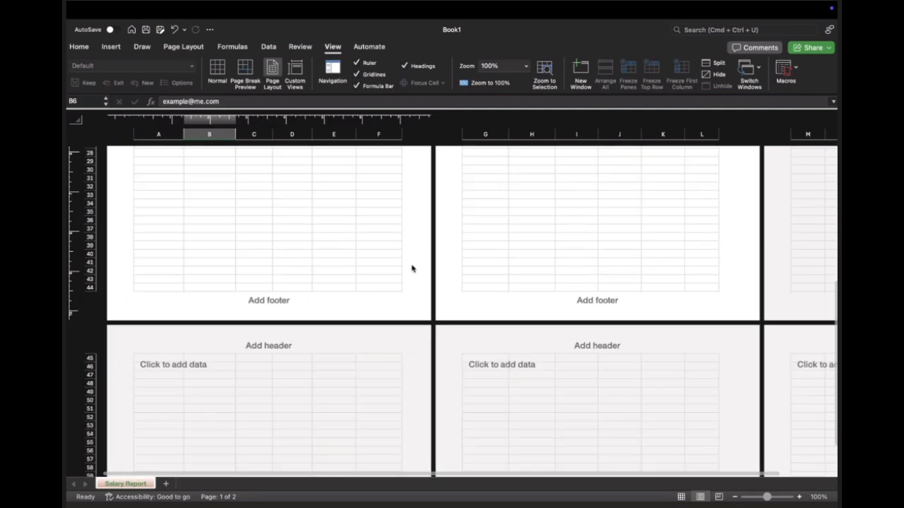
{"action": "scroll", "coordinate": [412, 268], "scroll_direction": "down", "scroll_amount": 3}
{"action": "scroll", "coordinate": [412, 268], "scroll_direction": "up", "scroll_amount": 15}
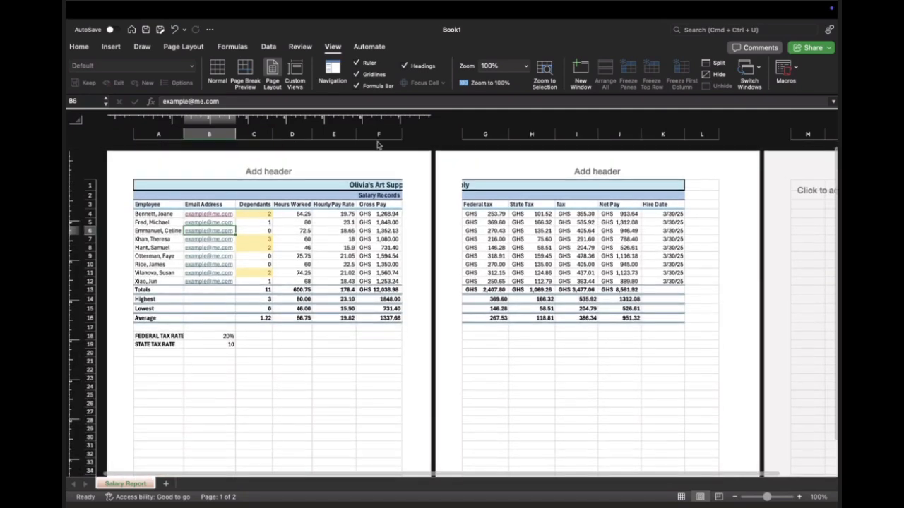
Step: Inspect the list of custom views, close it, and return the worksheet to Normal view
{"action": "left_click", "coordinate": [293, 71]}
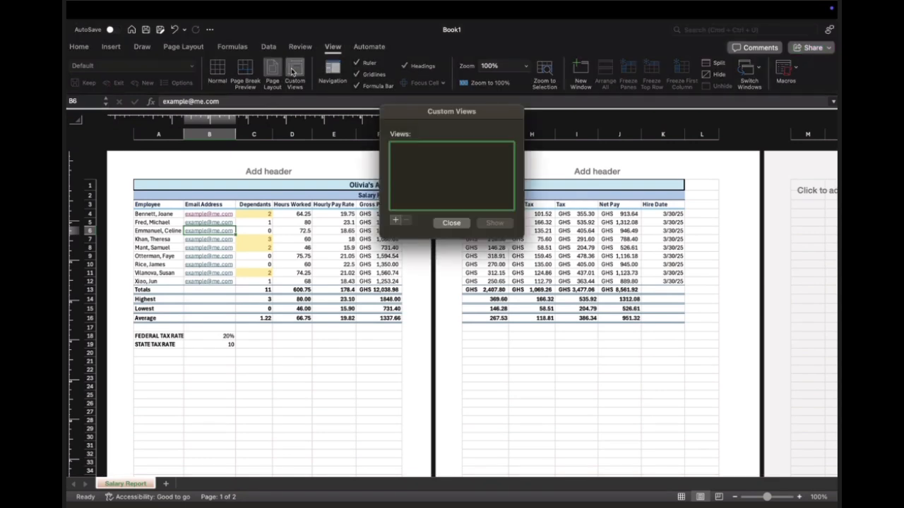
{"action": "left_click", "coordinate": [457, 226]}
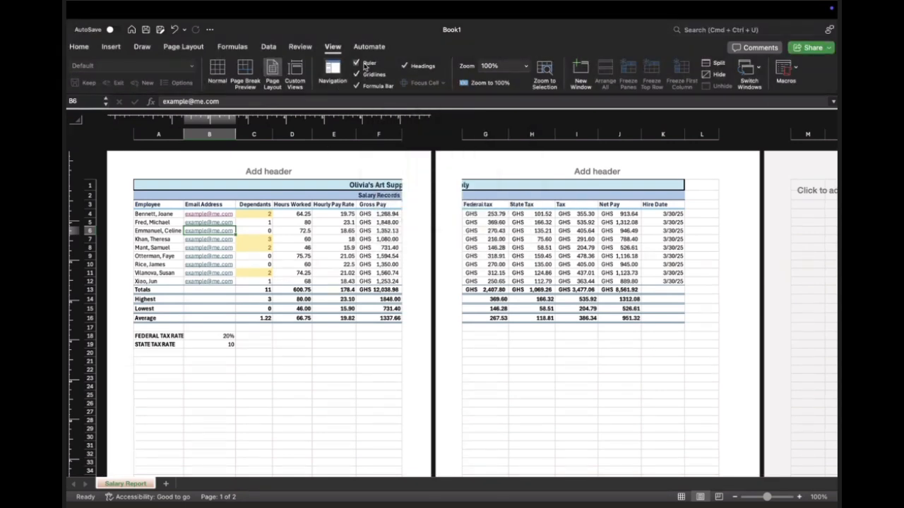
{"action": "left_click", "coordinate": [217, 70]}
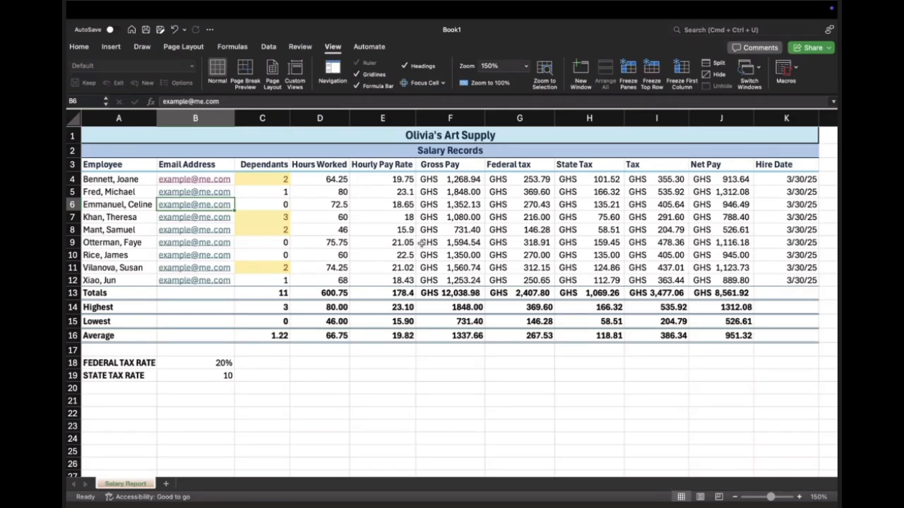
Step: Examine the print settings for the worksheet, including the presets and the Paper Handling options, and leave without printing
{"action": "key", "text": "super+p"}
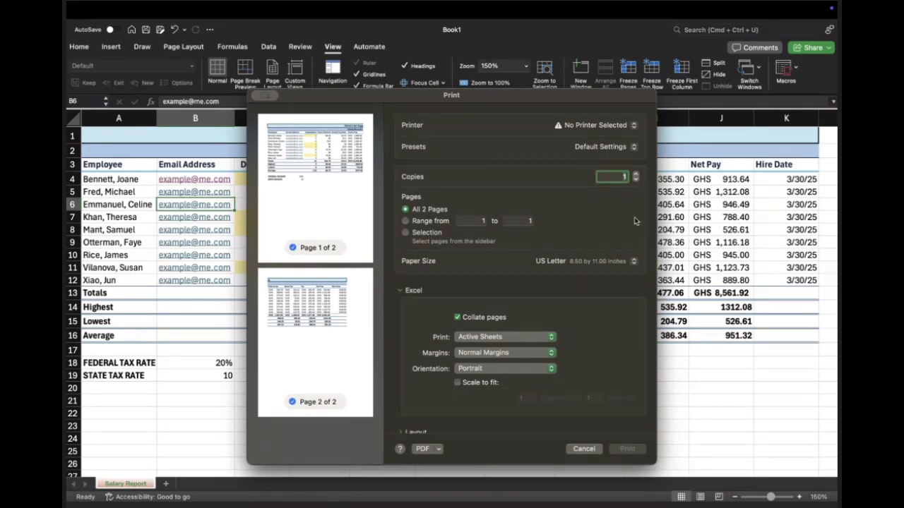
{"action": "left_click", "coordinate": [620, 147]}
{"action": "left_click", "coordinate": [521, 159]}
{"action": "scroll", "coordinate": [456, 325], "scroll_direction": "down", "scroll_amount": 3}
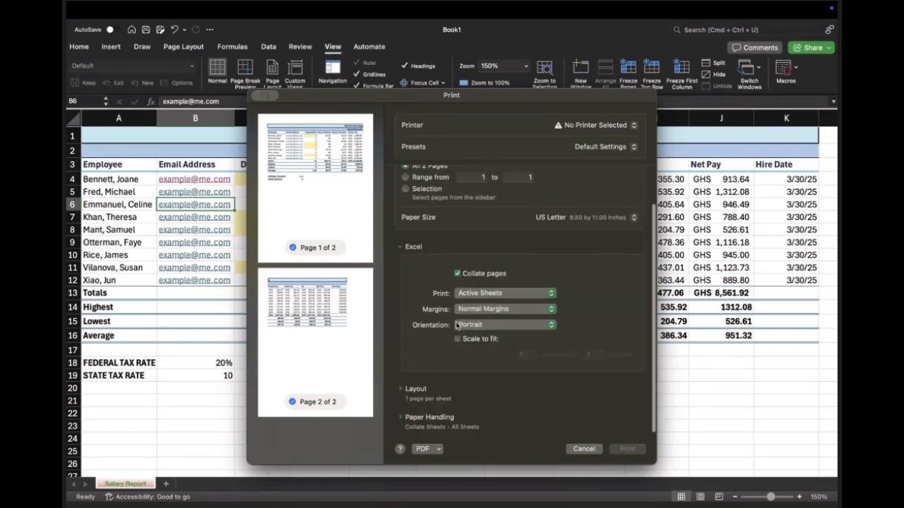
{"action": "left_click", "coordinate": [400, 421]}
{"action": "scroll", "coordinate": [488, 389], "scroll_direction": "down", "scroll_amount": 5}
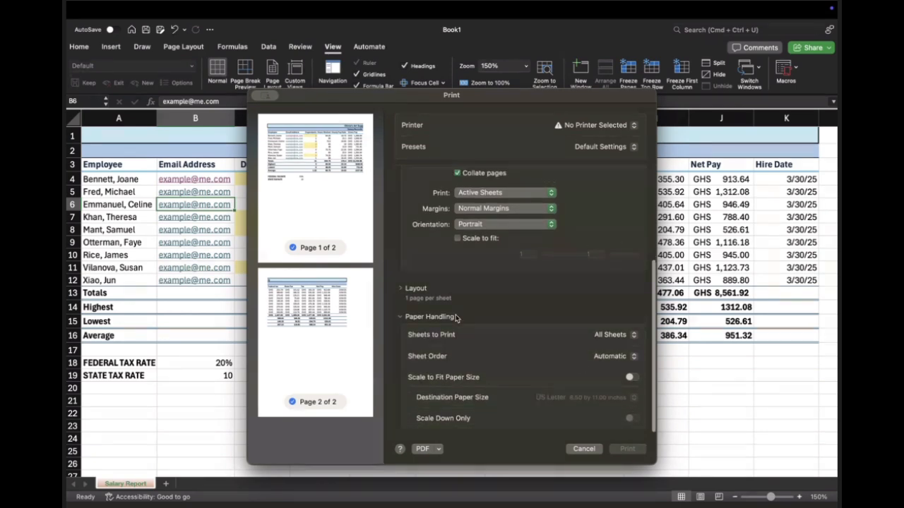
{"action": "left_click", "coordinate": [401, 317]}
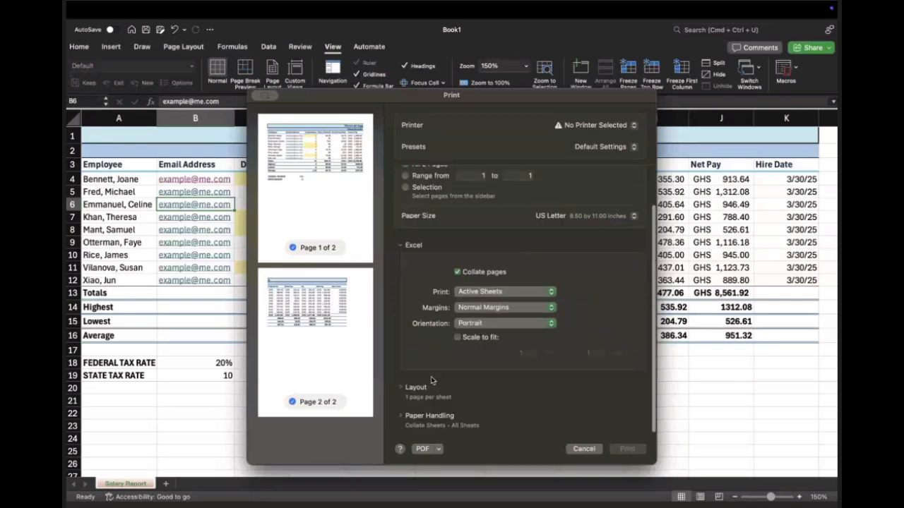
{"action": "scroll", "coordinate": [430, 377], "scroll_direction": "up", "scroll_amount": 3}
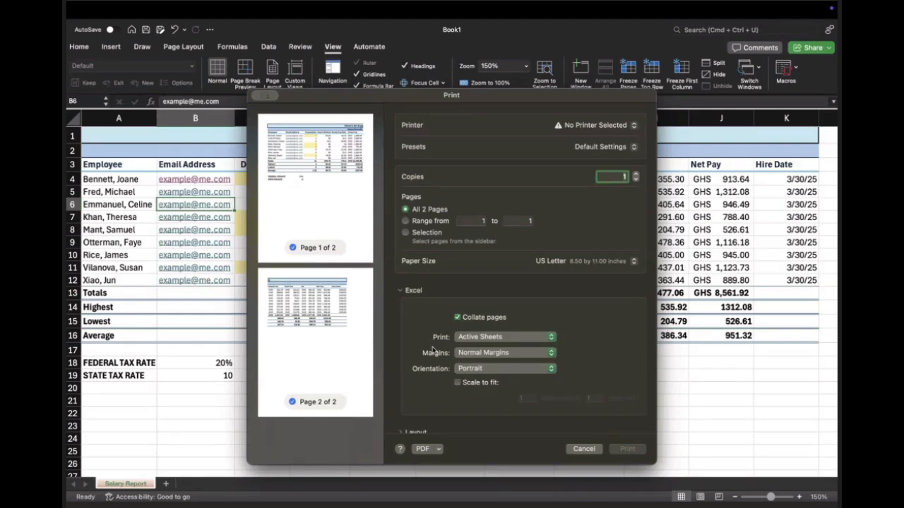
{"action": "left_click", "coordinate": [584, 449]}
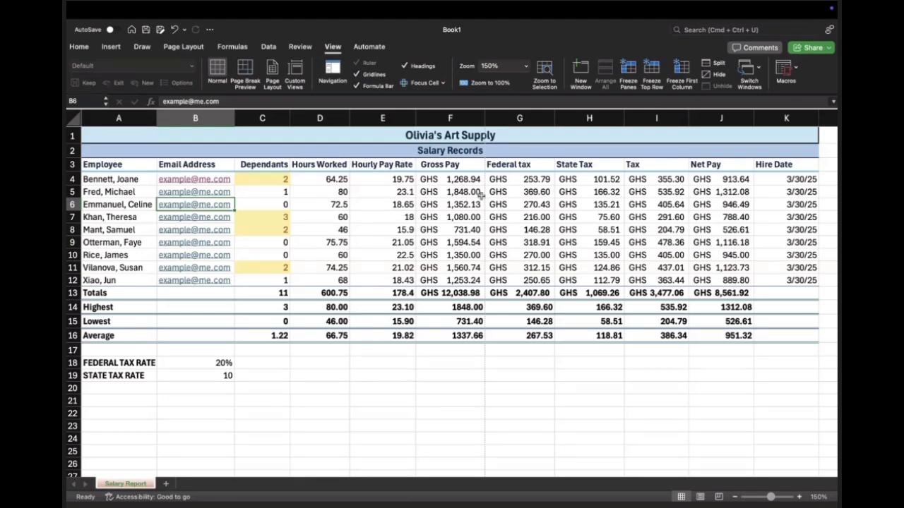
Step: Select the federal tax cell G7, check the worksheet's print preview once more and leave without printing
{"action": "scroll", "coordinate": [494, 226], "scroll_direction": "down", "scroll_amount": 1}
{"action": "scroll", "coordinate": [498, 243], "scroll_direction": "up", "scroll_amount": 1}
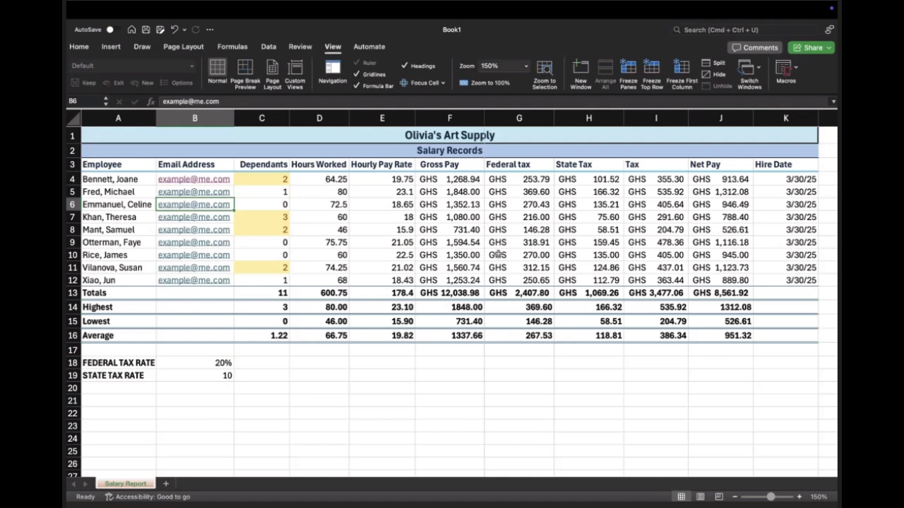
{"action": "left_click", "coordinate": [487, 214]}
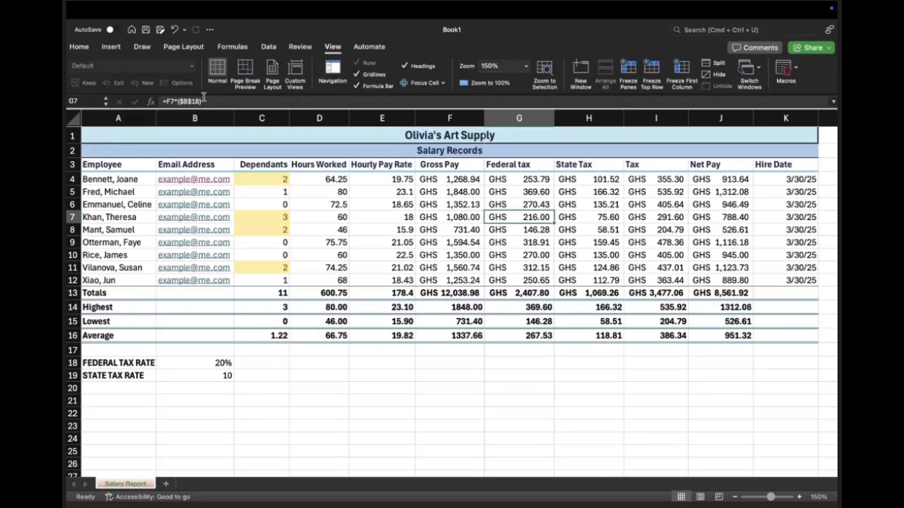
{"action": "key", "text": "super+p"}
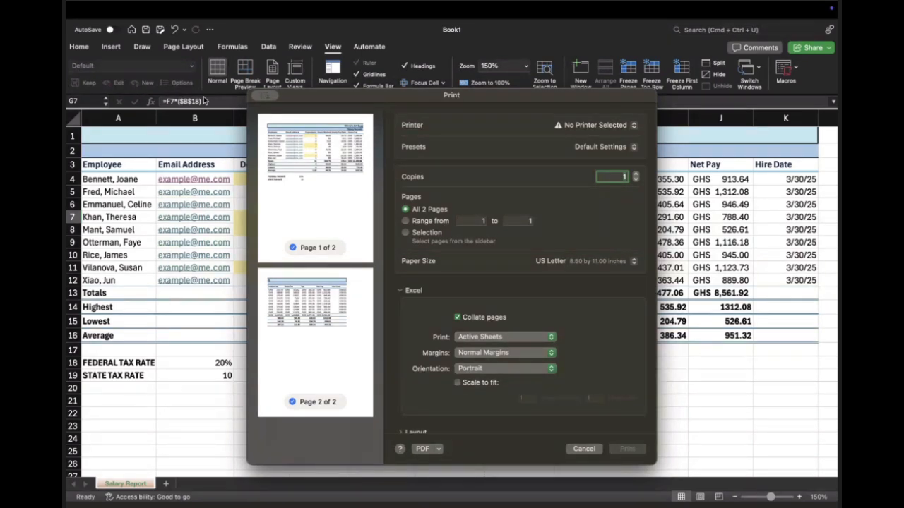
{"action": "left_click", "coordinate": [592, 454]}
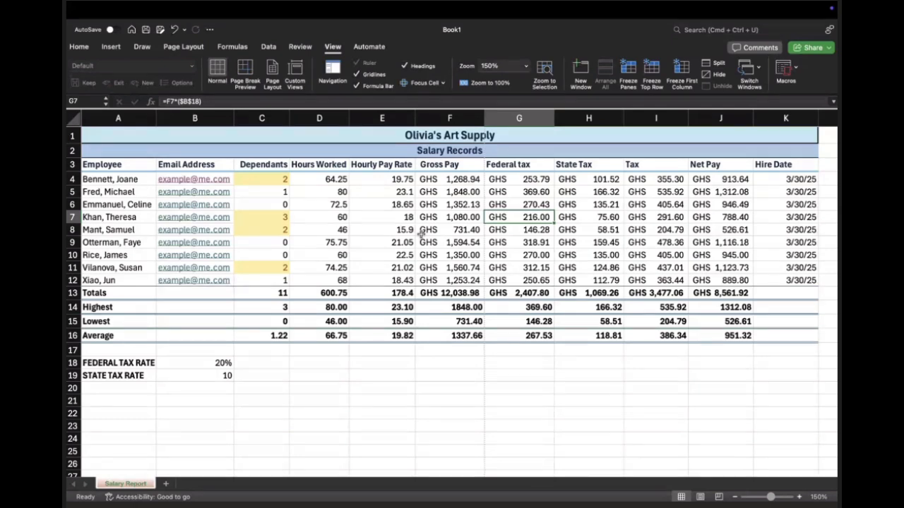
Step: Select the gross pay cell F4, display formulas instead of results throughout the worksheet, and review them through the Hire Date column
{"action": "left_click", "coordinate": [421, 181]}
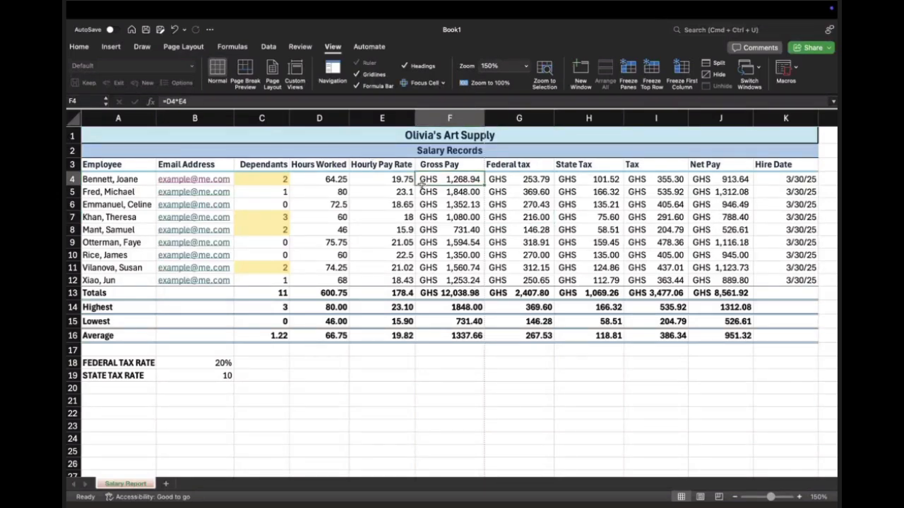
{"action": "key", "text": "ctrl+grave"}
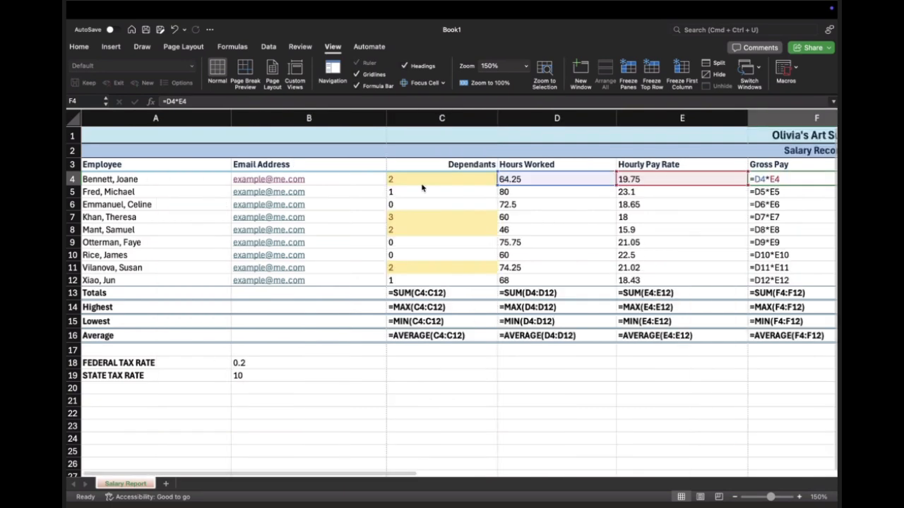
{"action": "scroll", "coordinate": [489, 203], "scroll_direction": "right", "scroll_amount": 2}
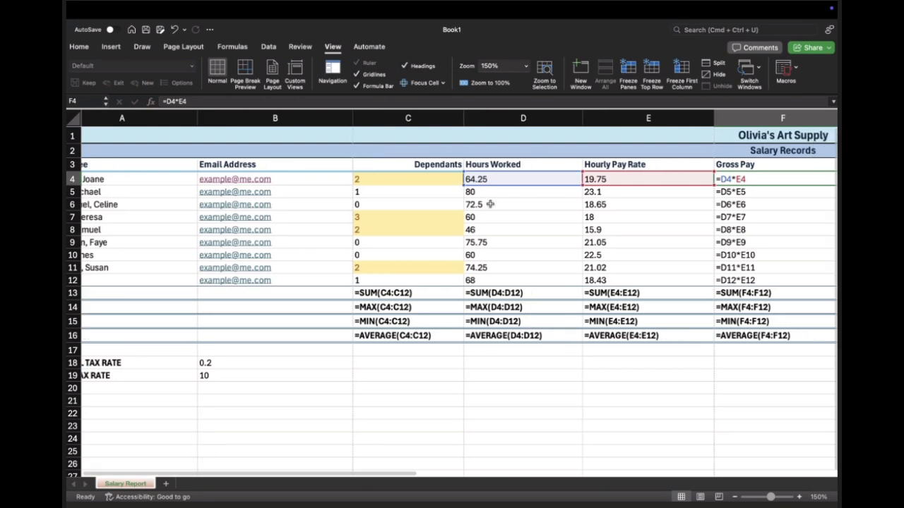
{"action": "scroll", "coordinate": [490, 204], "scroll_direction": "right", "scroll_amount": 1}
{"action": "scroll", "coordinate": [490, 203], "scroll_direction": "right", "scroll_amount": 1}
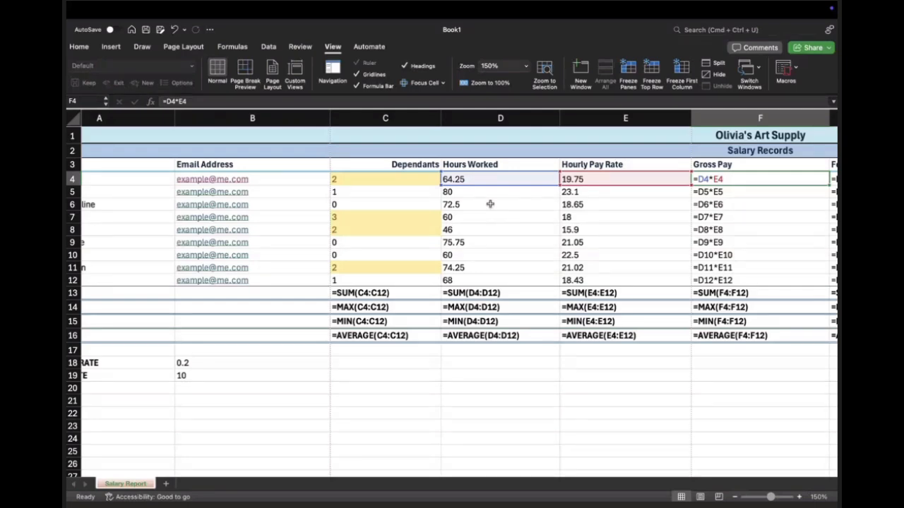
{"action": "scroll", "coordinate": [490, 204], "scroll_direction": "down", "scroll_amount": 6}
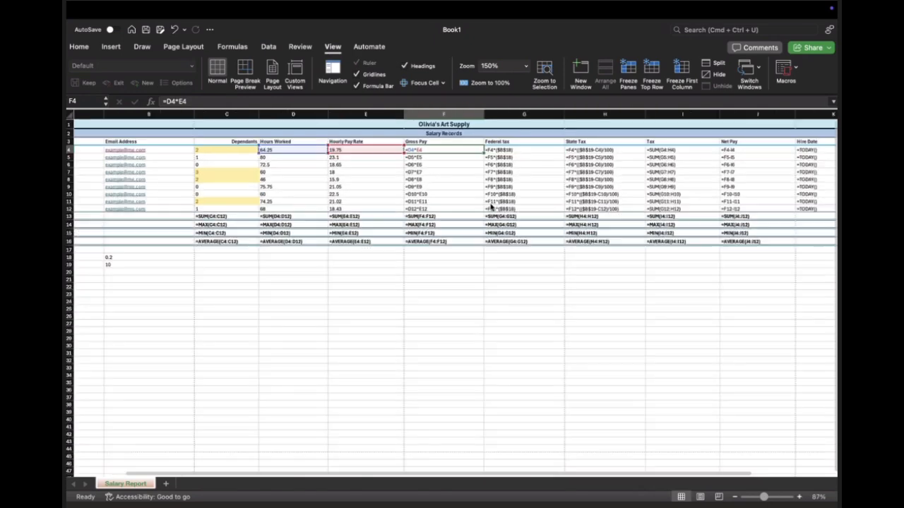
{"action": "scroll", "coordinate": [454, 211], "scroll_direction": "down", "scroll_amount": 3}
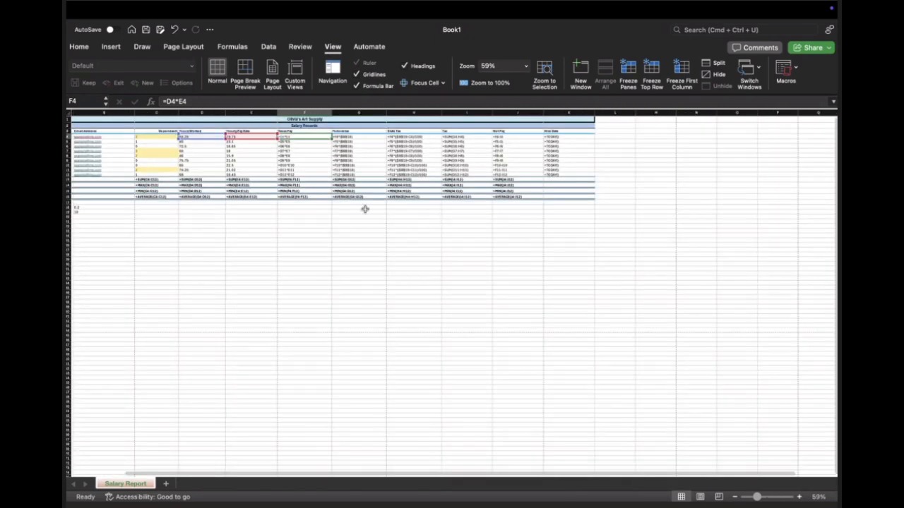
Step: Review the displayed formulas from the Employee column onward and select the Hours Worked total in D13
{"action": "scroll", "coordinate": [370, 202], "scroll_direction": "up", "scroll_amount": 3}
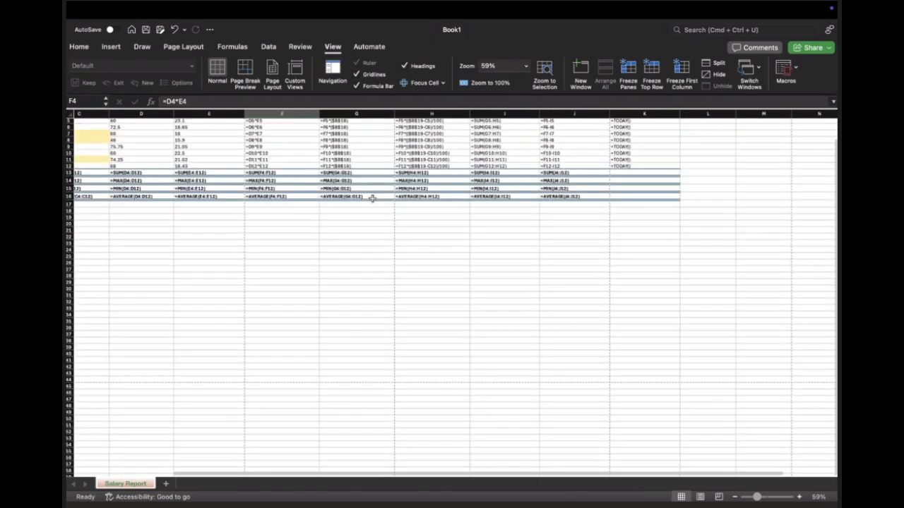
{"action": "scroll", "coordinate": [373, 200], "scroll_direction": "up", "scroll_amount": 1}
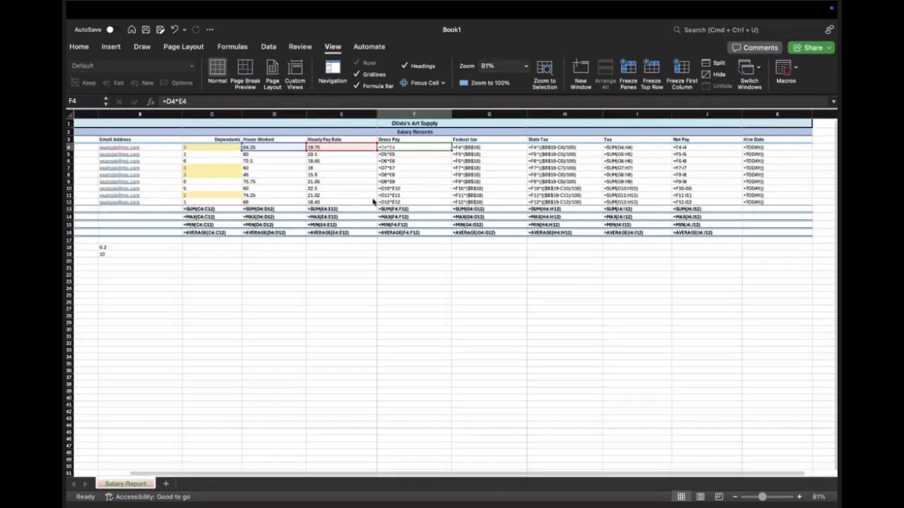
{"action": "scroll", "coordinate": [354, 201], "scroll_direction": "left", "scroll_amount": 1}
{"action": "scroll", "coordinate": [354, 202], "scroll_direction": "left", "scroll_amount": 1}
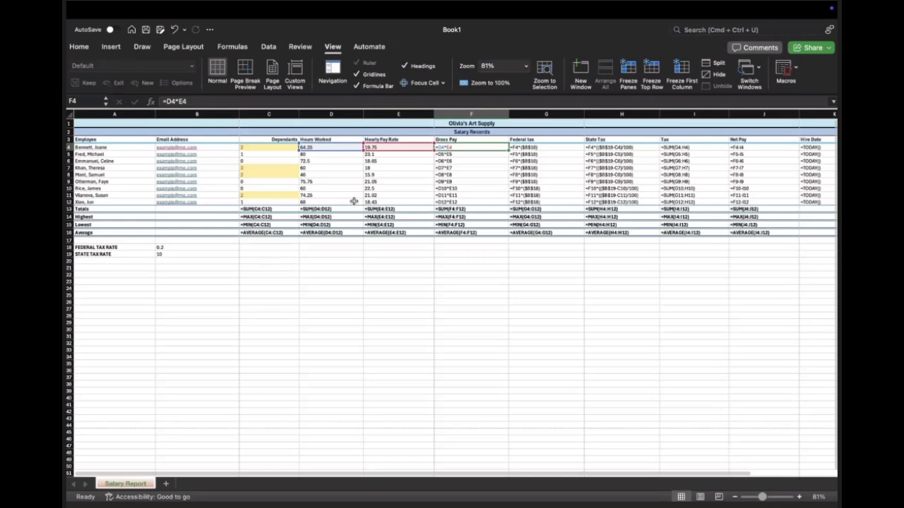
{"action": "left_click", "coordinate": [334, 210]}
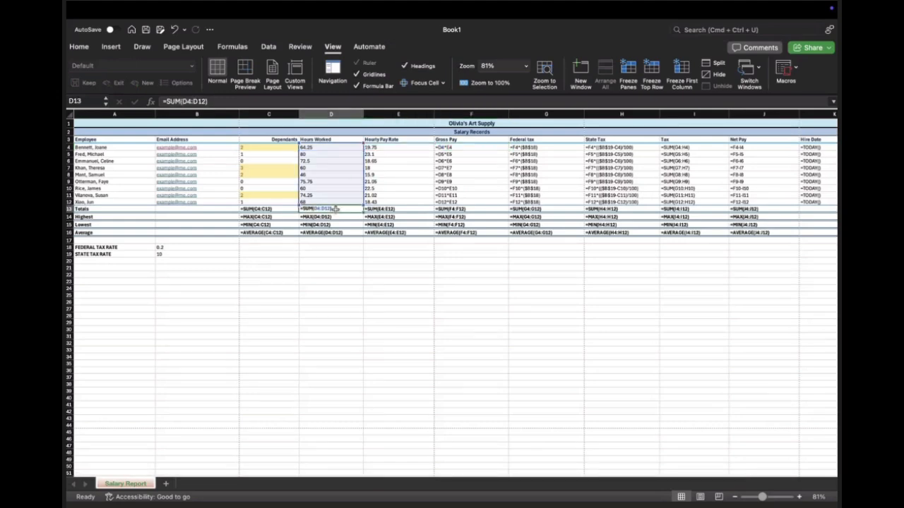
{"action": "left_click", "coordinate": [344, 255]}
{"action": "left_click", "coordinate": [307, 245]}
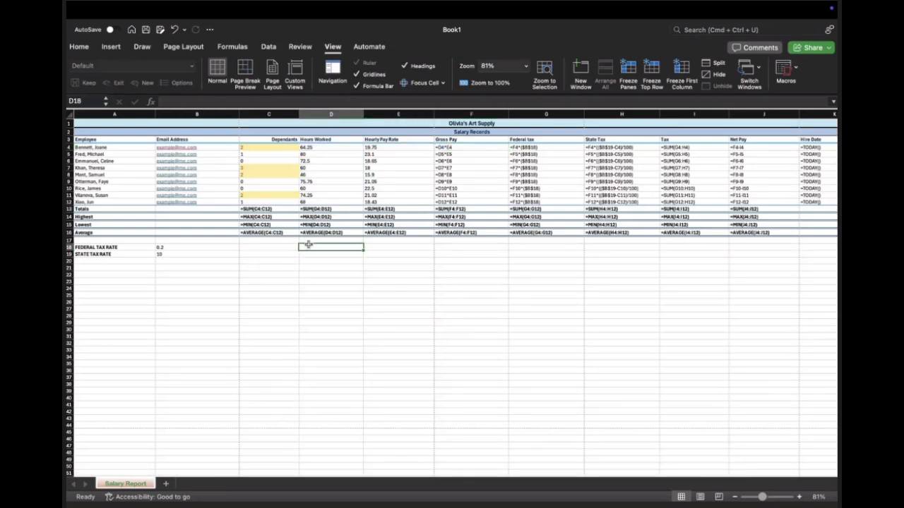
{"action": "key", "text": "Up"}
{"action": "key", "text": "Up"}
{"action": "key", "text": "Up"}
{"action": "key", "text": "Up"}
{"action": "key", "text": "Up"}
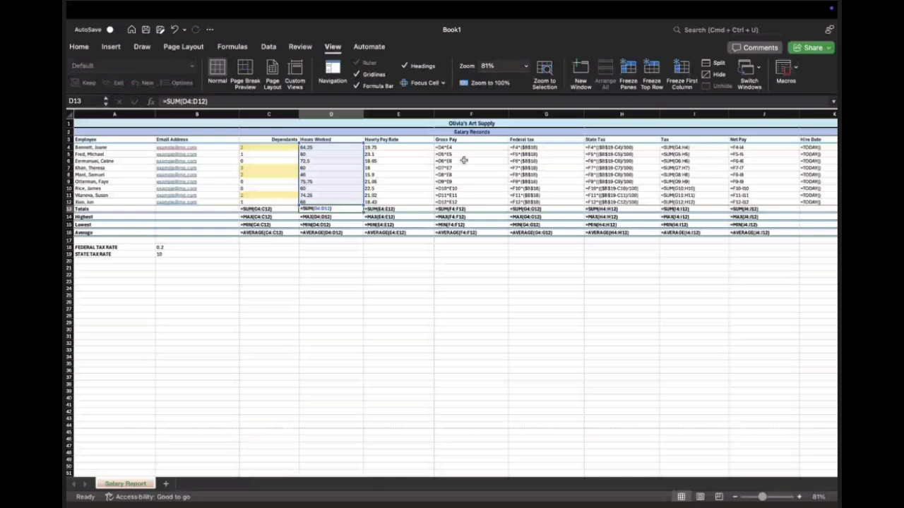
Step: Change the federal tax rate in B18 to 5%
{"action": "scroll", "coordinate": [463, 160], "scroll_direction": "right", "scroll_amount": 3}
{"action": "scroll", "coordinate": [462, 160], "scroll_direction": "right", "scroll_amount": 2}
{"action": "scroll", "coordinate": [463, 160], "scroll_direction": "right", "scroll_amount": 2}
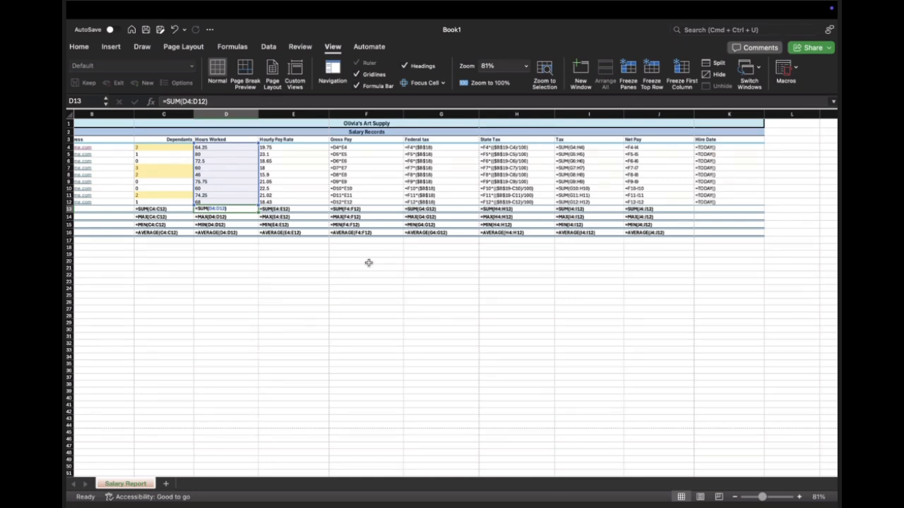
{"action": "scroll", "coordinate": [299, 254], "scroll_direction": "left", "scroll_amount": 5}
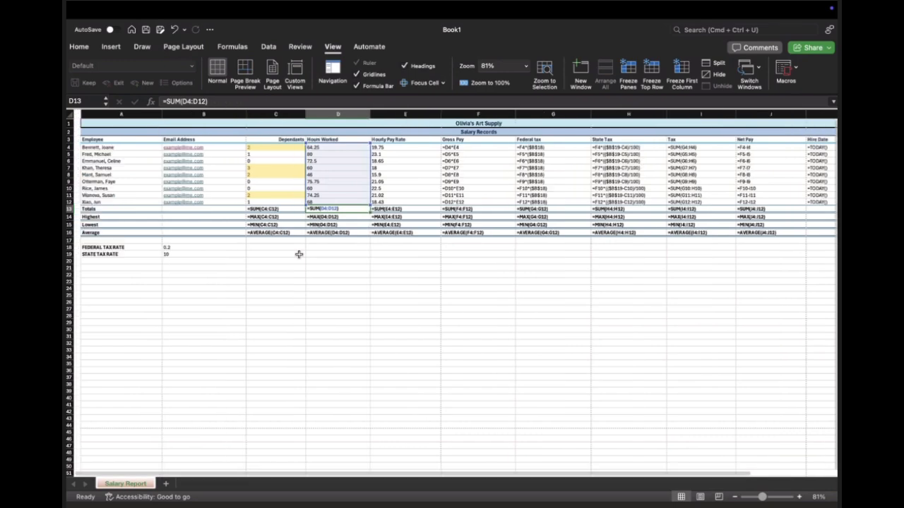
{"action": "scroll", "coordinate": [125, 254], "scroll_direction": "left", "scroll_amount": 2}
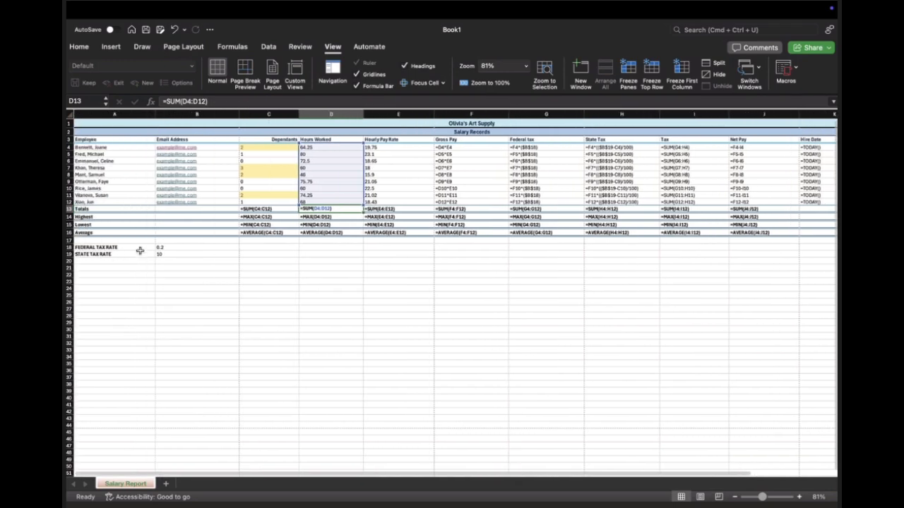
{"action": "left_click", "coordinate": [167, 248]}
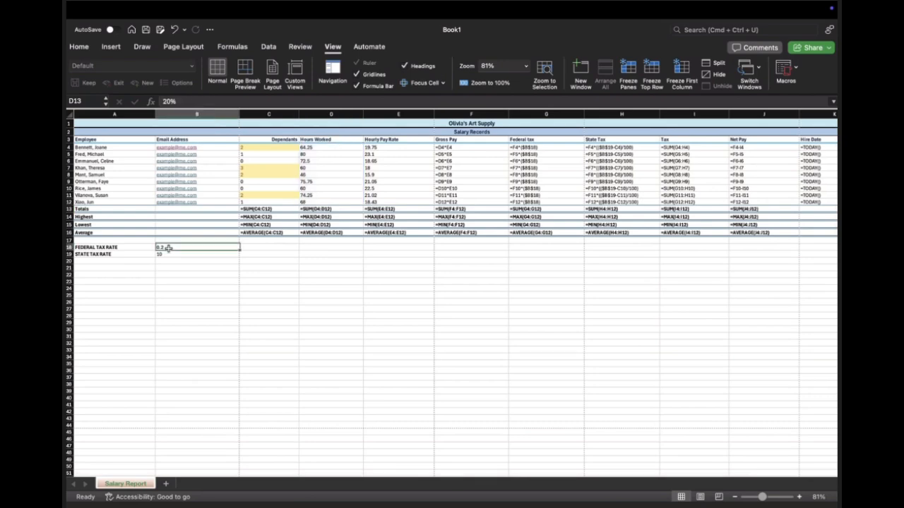
{"action": "double_click", "coordinate": [169, 247]}
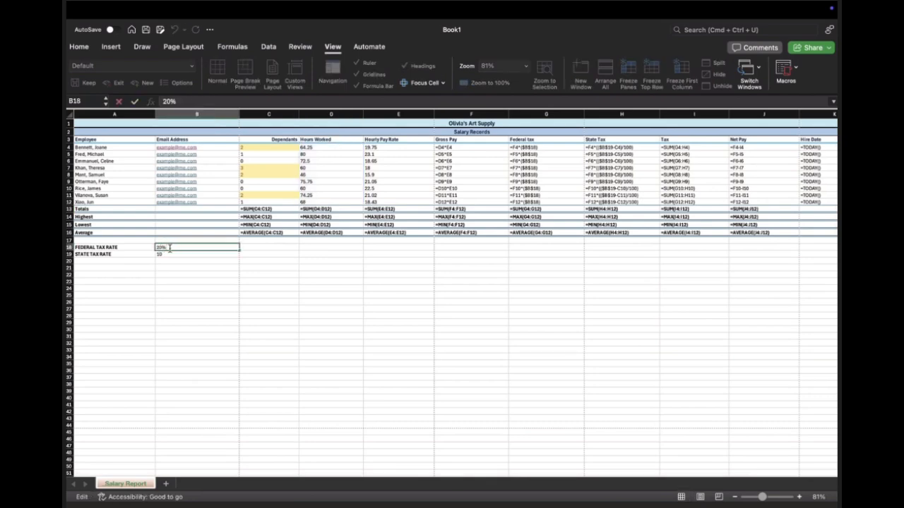
{"action": "key", "text": "BackSpace"}
{"action": "key", "text": "BackSpace"}
{"action": "type", "text": "5"}
{"action": "key", "text": "Return"}
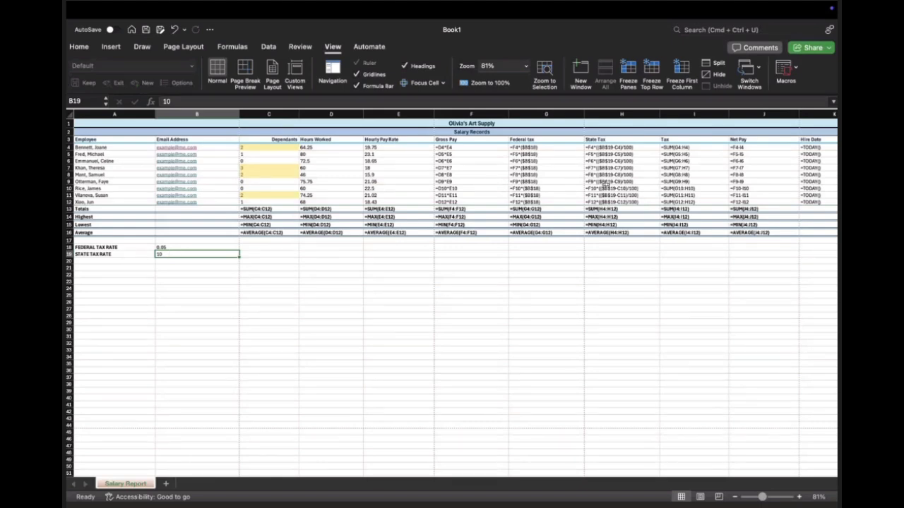
Step: Switch the worksheet from formulas back to results and widen the Gross Pay, Net Pay and Tax columns so their totals fit
{"action": "key", "text": "ctrl+grave"}
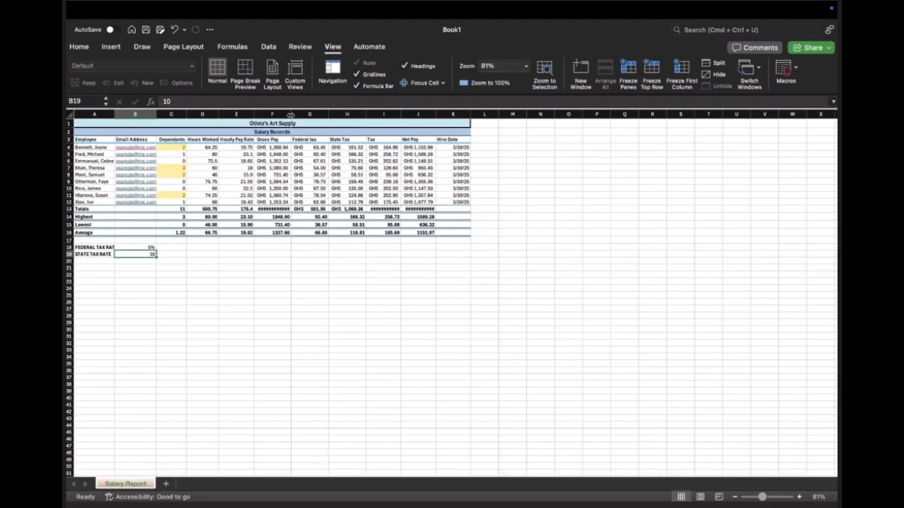
{"action": "left_click_drag", "start_coordinate": [291, 114], "coordinate": [310, 113]}
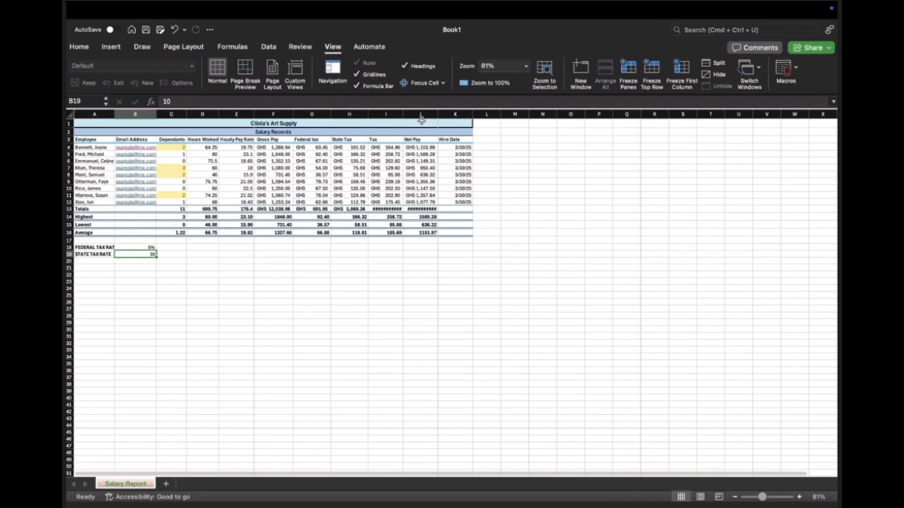
{"action": "left_click_drag", "start_coordinate": [438, 113], "coordinate": [442, 114]}
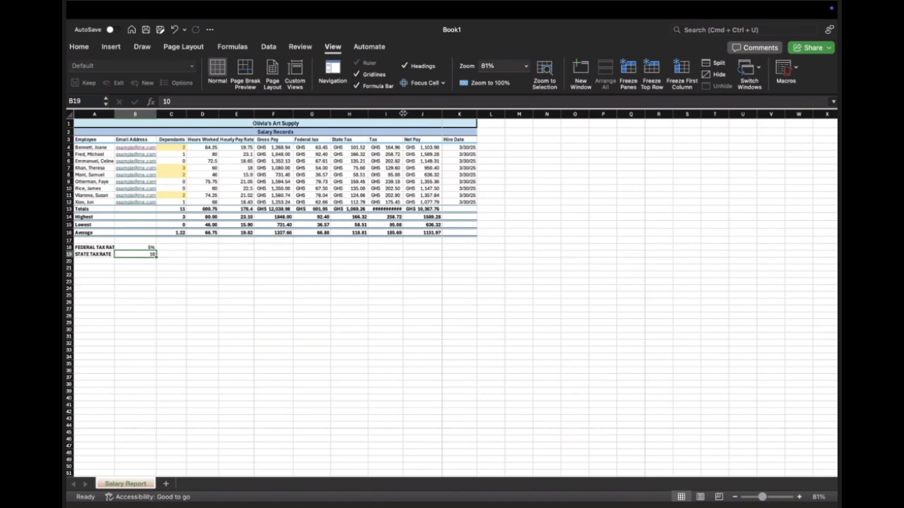
{"action": "left_click_drag", "start_coordinate": [402, 113], "coordinate": [404, 113]}
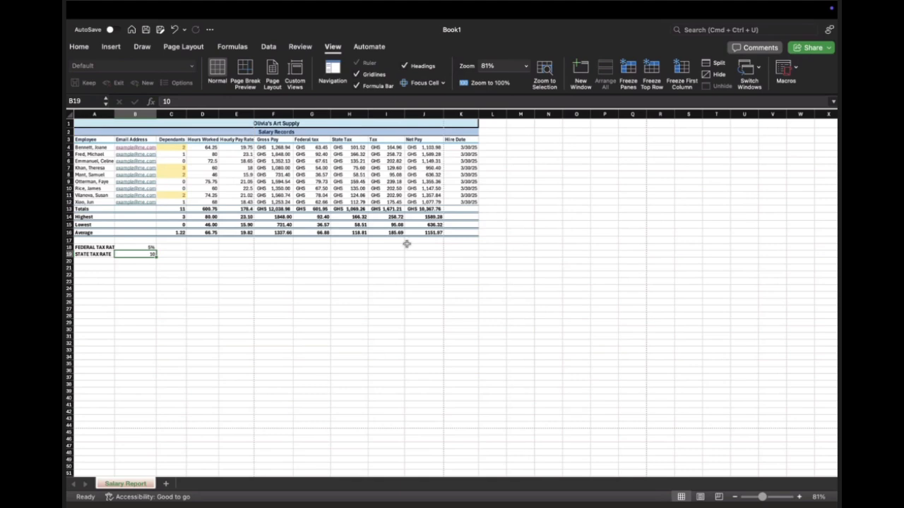
Step: Enlarge the worksheet view to 150%
{"action": "left_click", "coordinate": [799, 497]}
{"action": "left_click", "coordinate": [799, 497]}
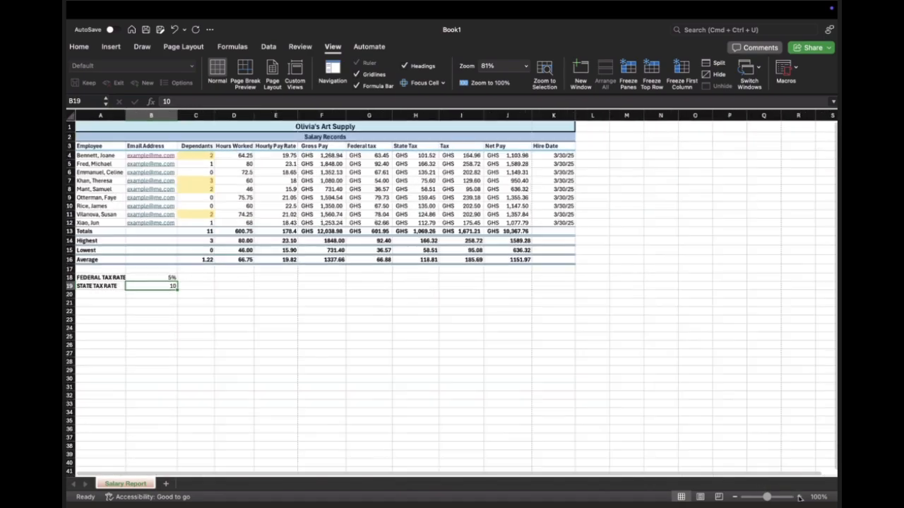
{"action": "left_click", "coordinate": [799, 497]}
{"action": "left_click", "coordinate": [799, 498]}
{"action": "left_click", "coordinate": [798, 497]}
{"action": "left_click", "coordinate": [799, 497]}
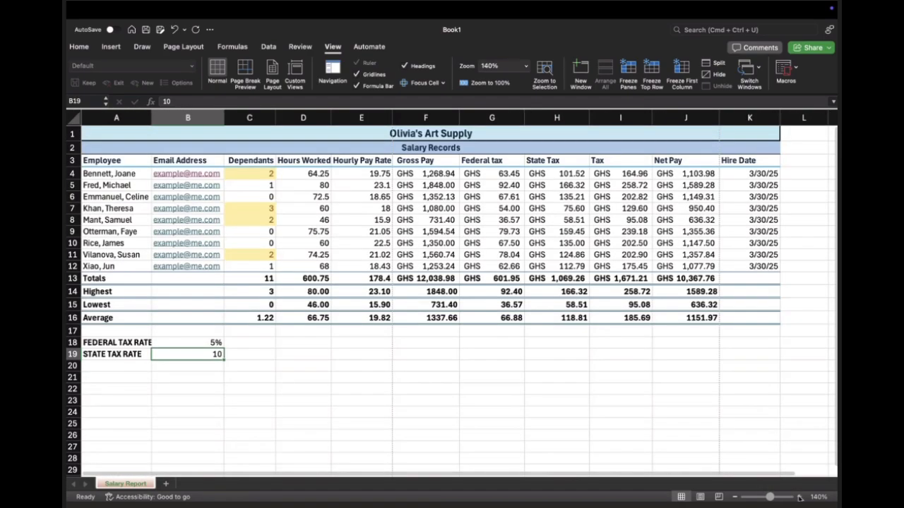
{"action": "left_click", "coordinate": [798, 497]}
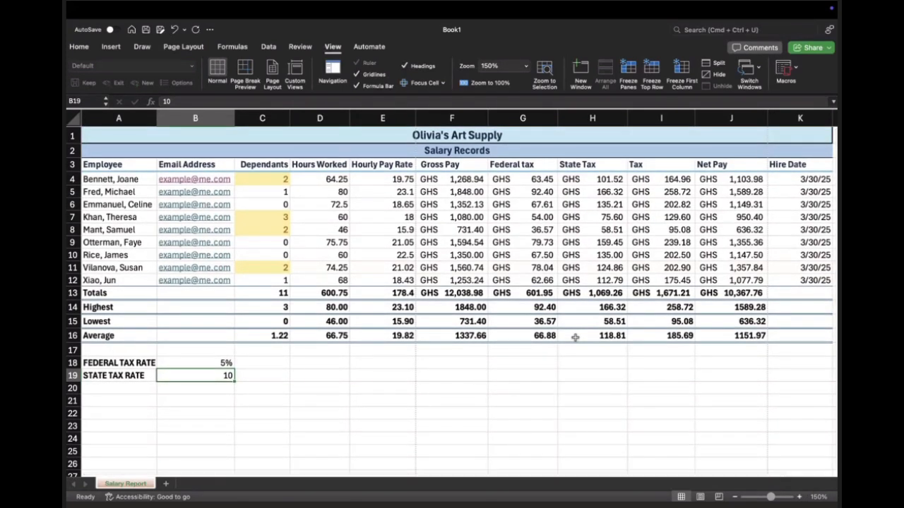
Step: Check the participants in the Microsoft Teams meeting, return to Excel and select the first State Tax cell, H4
{"action": "key", "text": "ctrl+Left"}
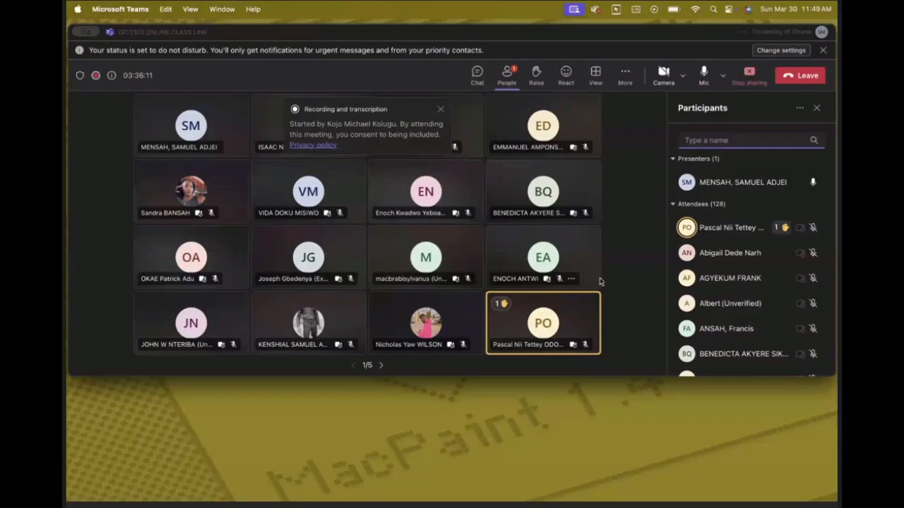
{"action": "mouse_move", "coordinate": [685, 275]}
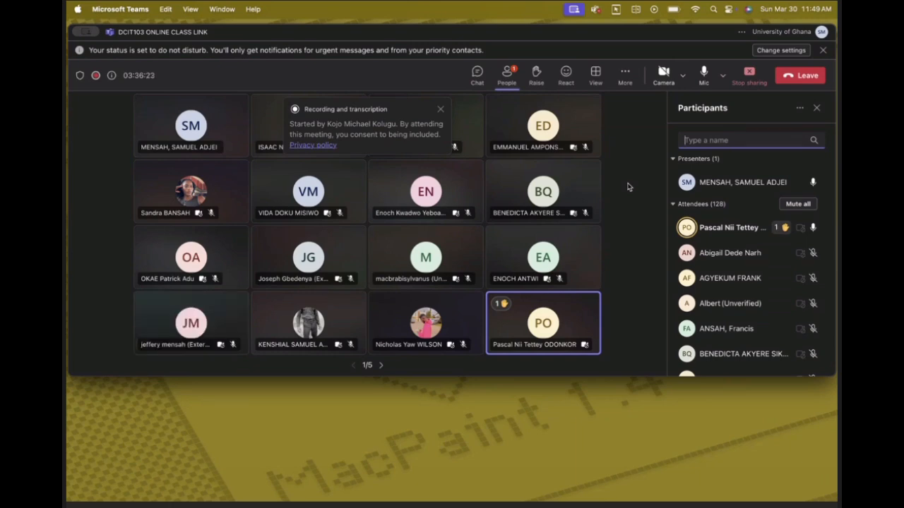
{"action": "key", "text": "ctrl+Right"}
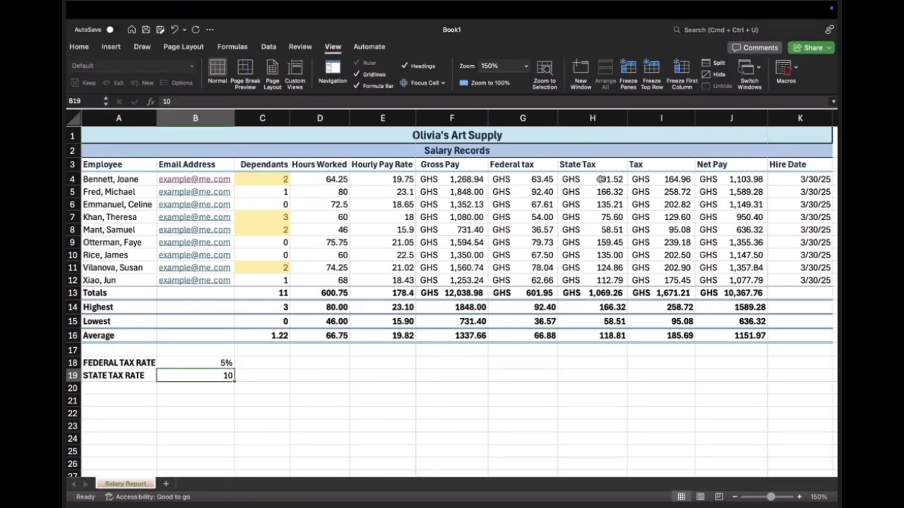
{"action": "left_click", "coordinate": [600, 180]}
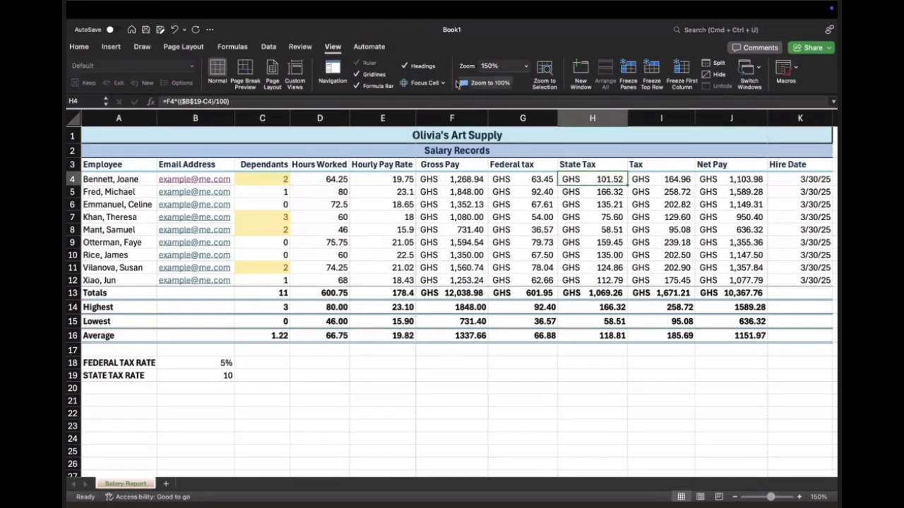
{"action": "left_click", "coordinate": [103, 47]}
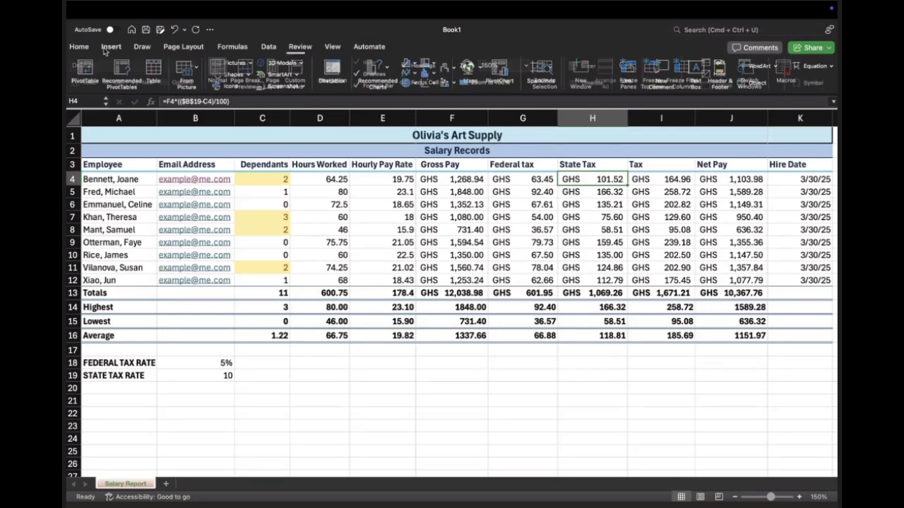
{"action": "left_click", "coordinate": [80, 47]}
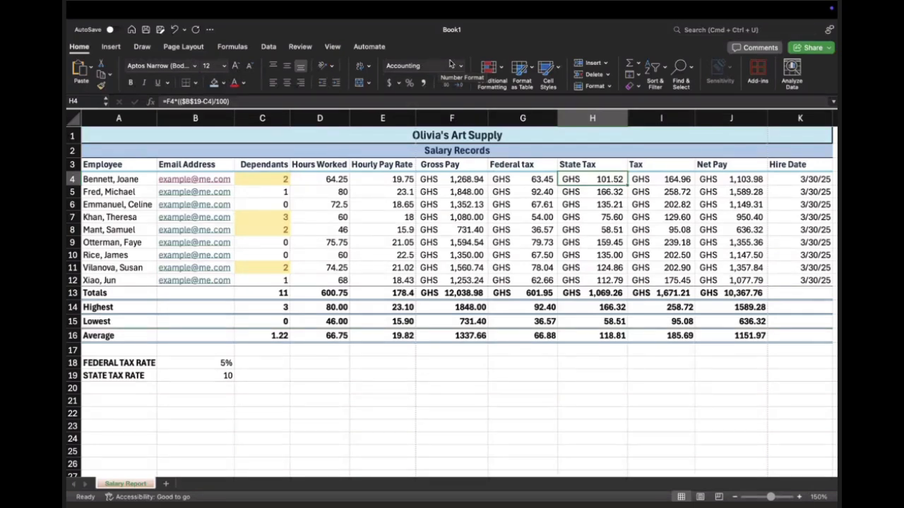
Step: Switch to the Microsoft Teams meeting, look at an attendee's options without choosing any, and browse the full attendee list
{"action": "key", "text": "ctrl+Left"}
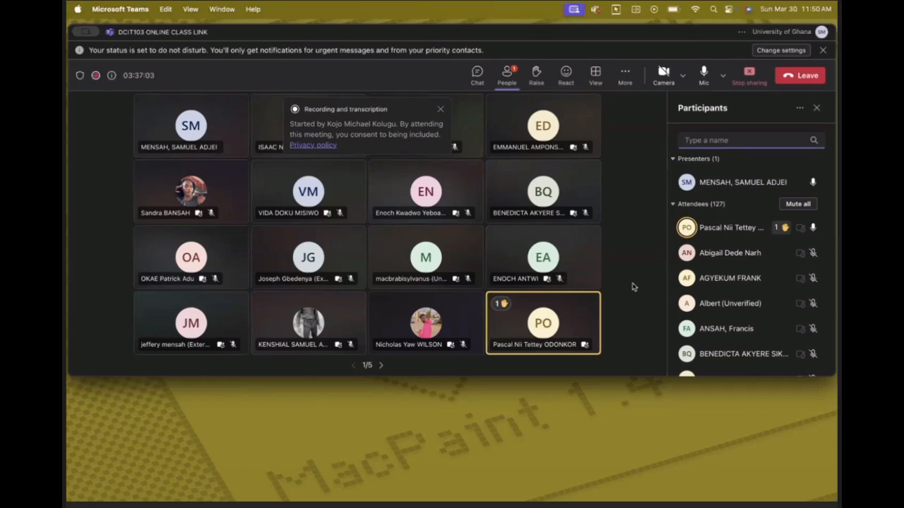
{"action": "left_click", "coordinate": [811, 232]}
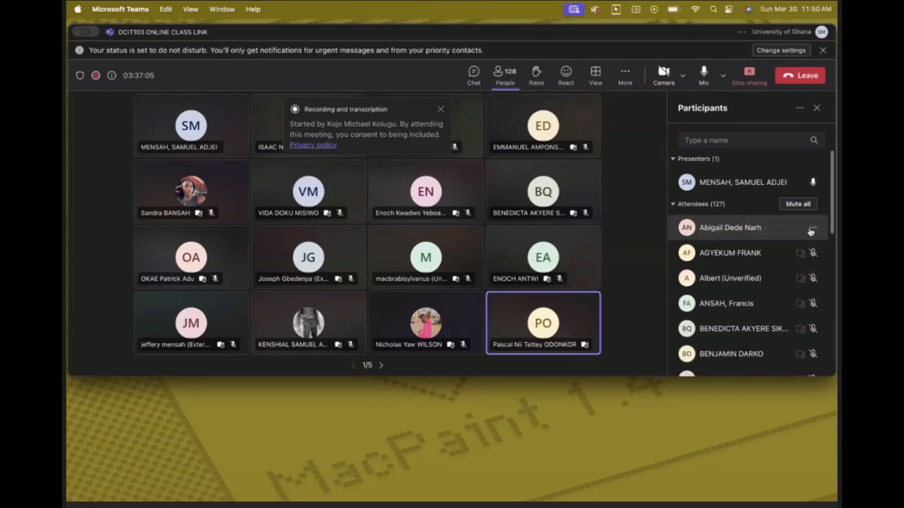
{"action": "left_click", "coordinate": [812, 230]}
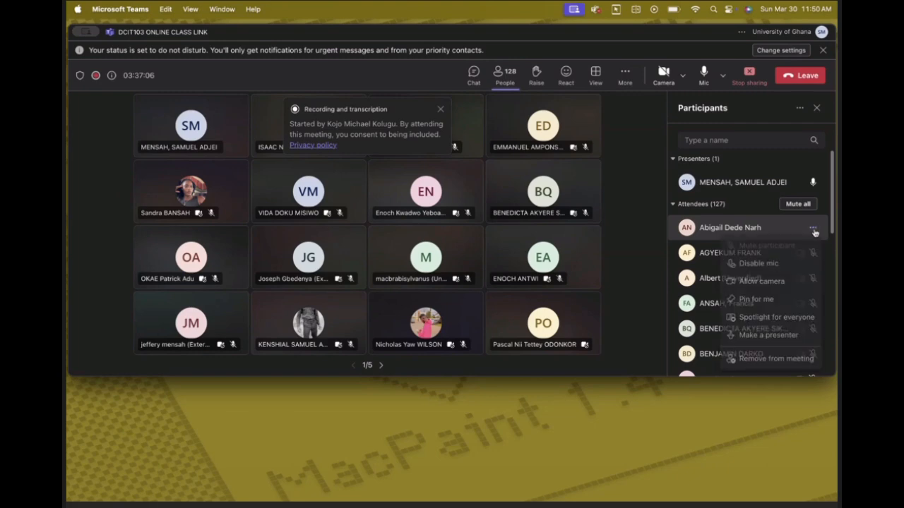
{"action": "left_click", "coordinate": [654, 250]}
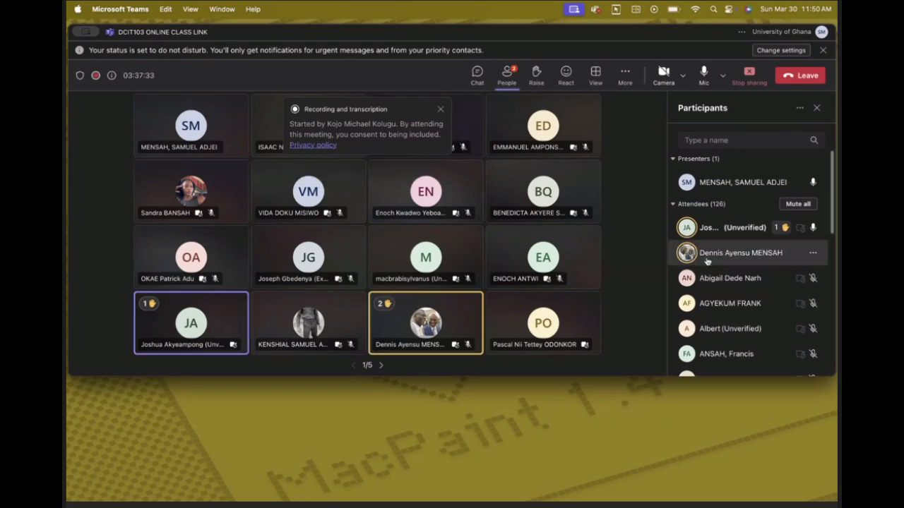
{"action": "scroll", "coordinate": [750, 298], "scroll_direction": "down", "scroll_amount": 10}
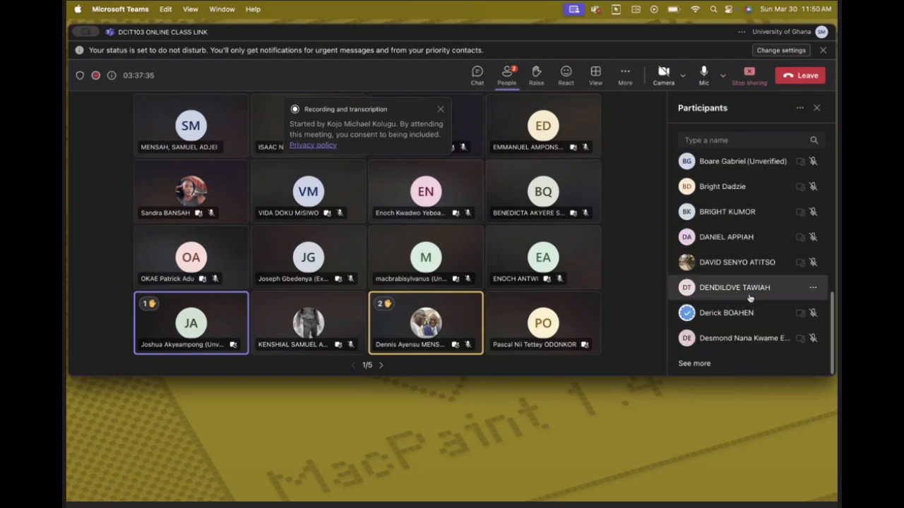
{"action": "left_click", "coordinate": [696, 363]}
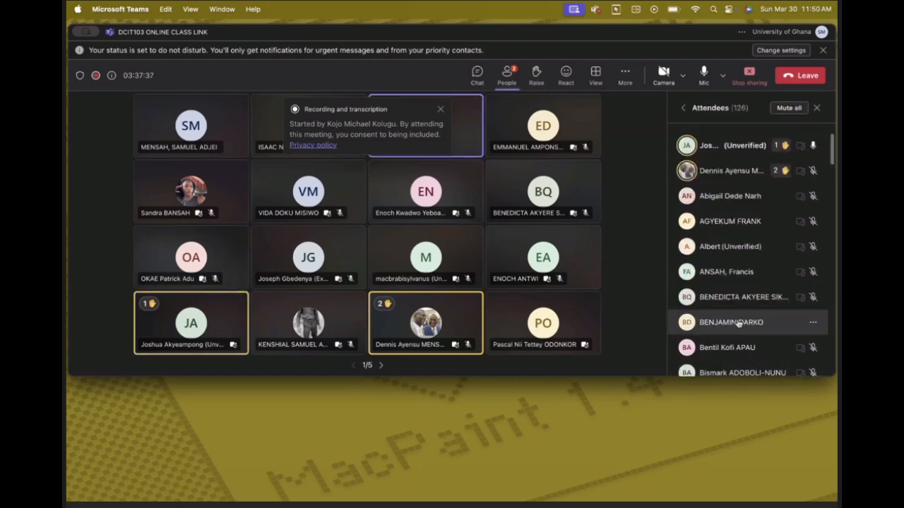
{"action": "scroll", "coordinate": [738, 322], "scroll_direction": "down", "scroll_amount": 8}
{"action": "scroll", "coordinate": [738, 322], "scroll_direction": "down", "scroll_amount": 15}
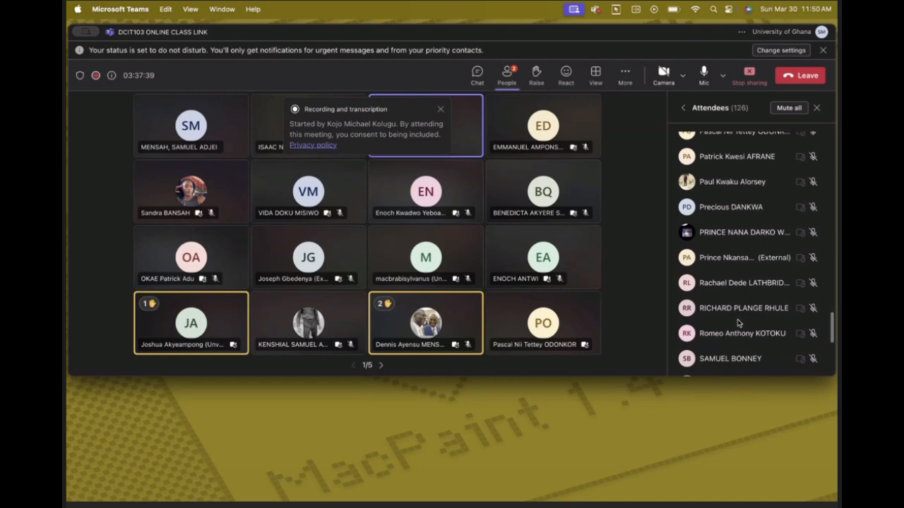
{"action": "scroll", "coordinate": [738, 322], "scroll_direction": "down", "scroll_amount": 5}
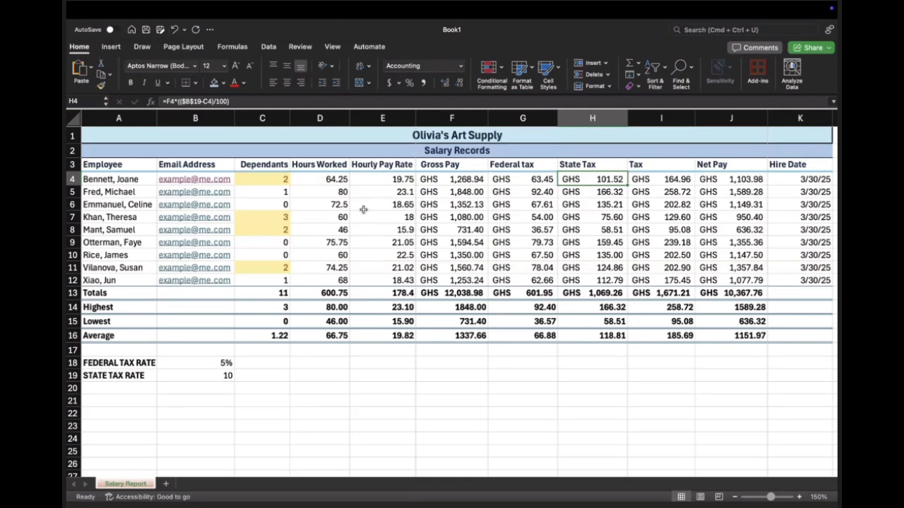
Step: Back in the Excel worksheet, inspect the Federal tax formulas in G4 and G5
{"action": "left_click", "coordinate": [476, 179]}
{"action": "left_click", "coordinate": [525, 180]}
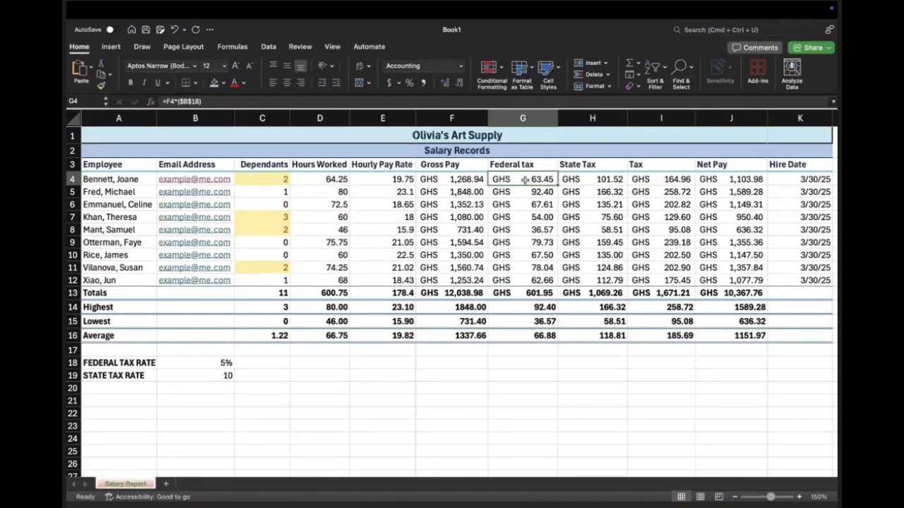
{"action": "left_click", "coordinate": [523, 192]}
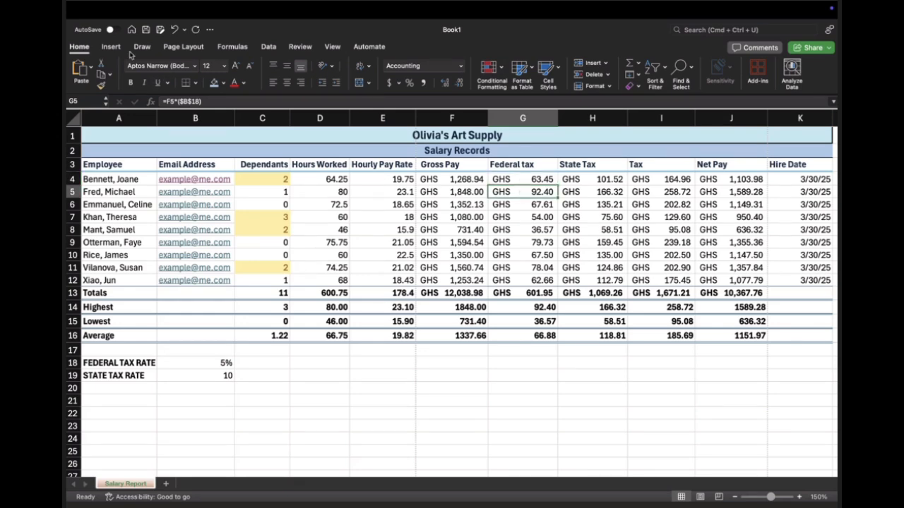
{"action": "left_click", "coordinate": [110, 48]}
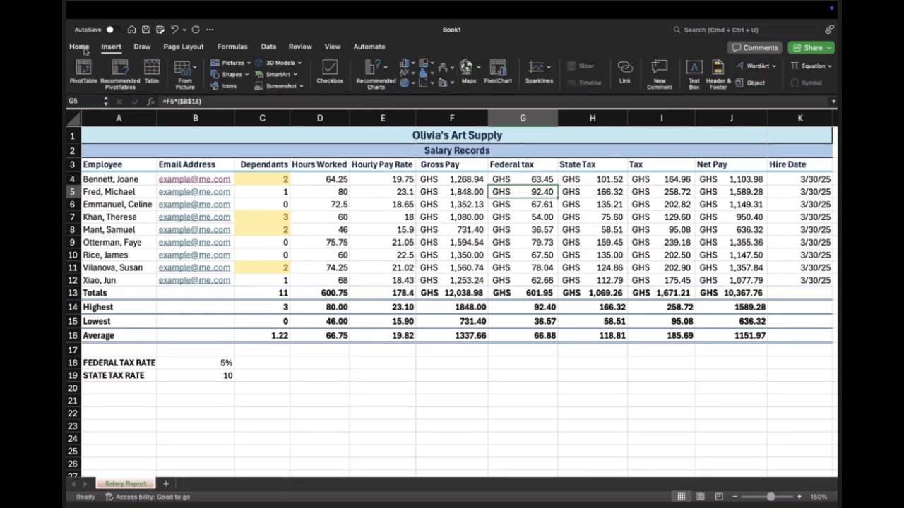
{"action": "left_click", "coordinate": [80, 47]}
Step: Save the workbook on the Mac in the Documents folder as "Olivia's Salary Book" in Excel Workbook (.xlsx) format
{"action": "key", "text": "super+s"}
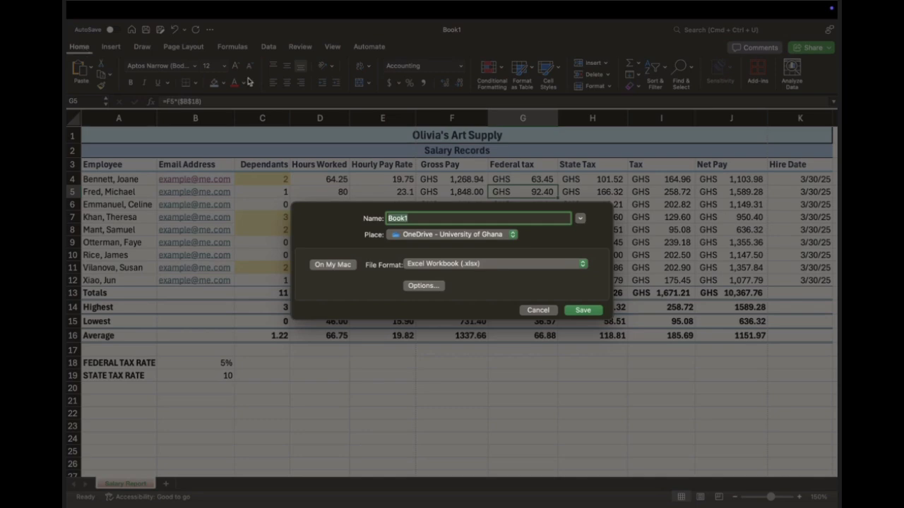
{"action": "left_click", "coordinate": [338, 267]}
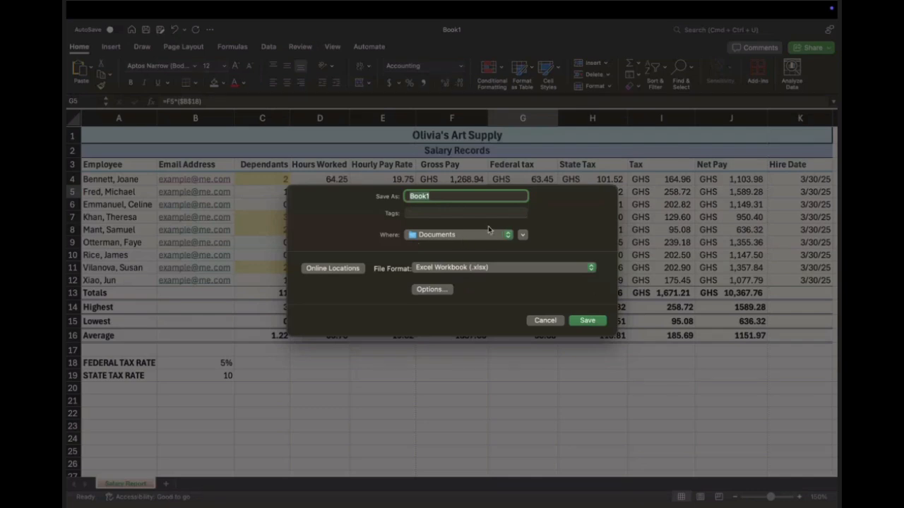
{"action": "type", "text": "Olivia's Salary Book"}
{"action": "left_click", "coordinate": [587, 322]}
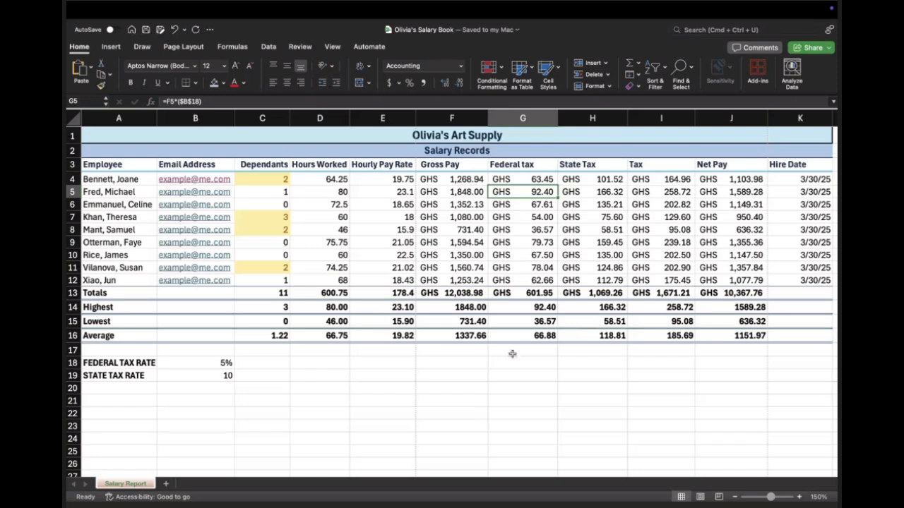
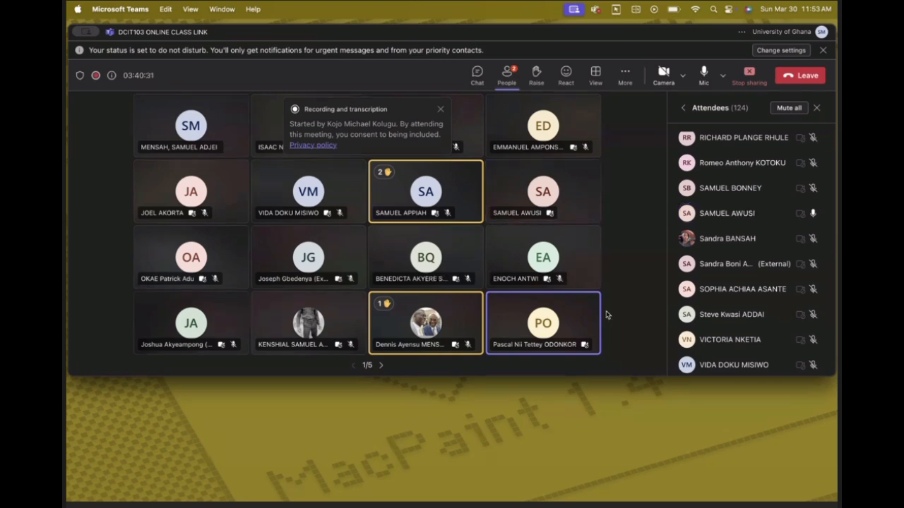
Step: Open the options of the unmuted attendee in the Teams meeting, close them and return to the Excel worksheet
{"action": "left_click", "coordinate": [584, 346]}
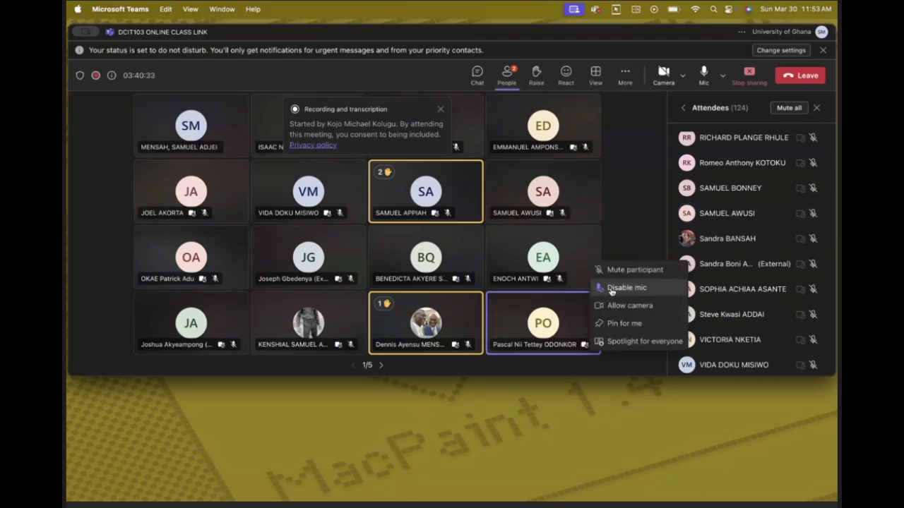
{"action": "left_click", "coordinate": [464, 305]}
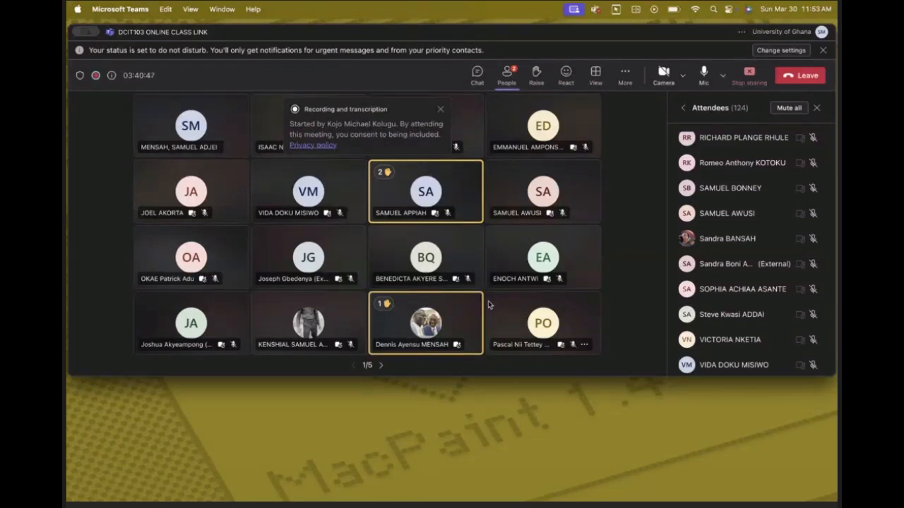
{"action": "key", "text": "ctrl+Right"}
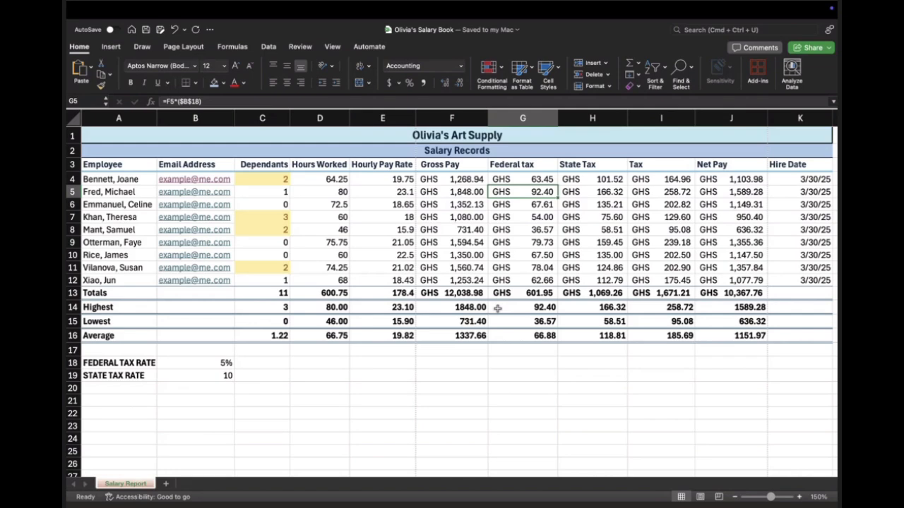
Step: Inspect the Gross Pay formula in F7 and the merged title cells in rows 1 and 2
{"action": "left_click", "coordinate": [476, 222]}
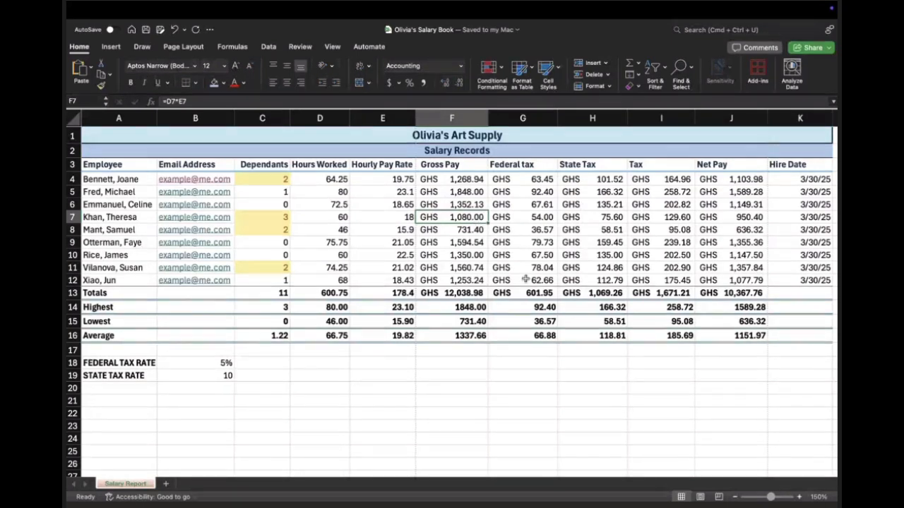
{"action": "left_click", "coordinate": [488, 149]}
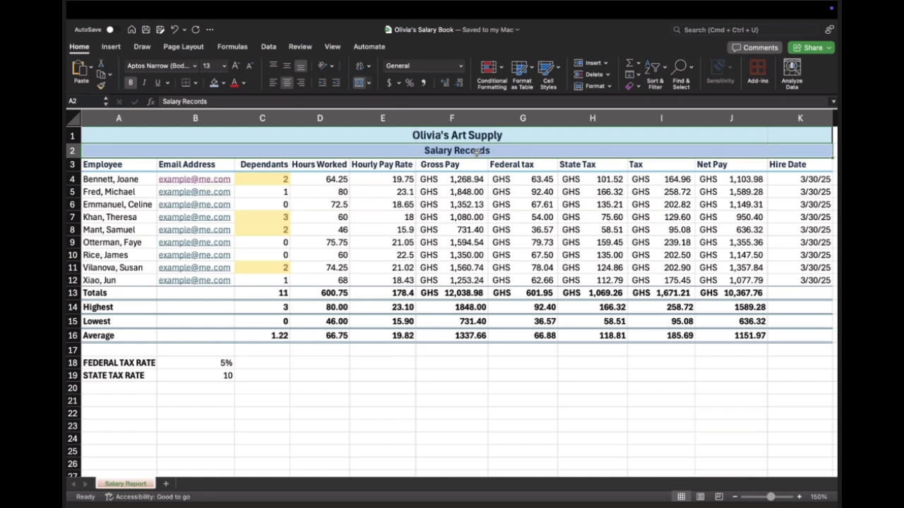
{"action": "left_click", "coordinate": [444, 137]}
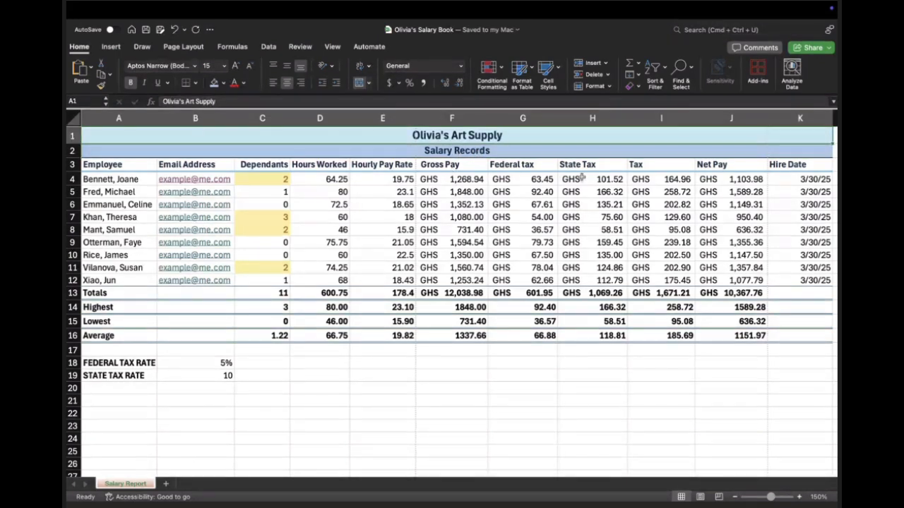
Step: Add a right border to the merged Salary Records heading in row 2 and check the heading's right edge
{"action": "scroll", "coordinate": [581, 177], "scroll_direction": "right", "scroll_amount": 2}
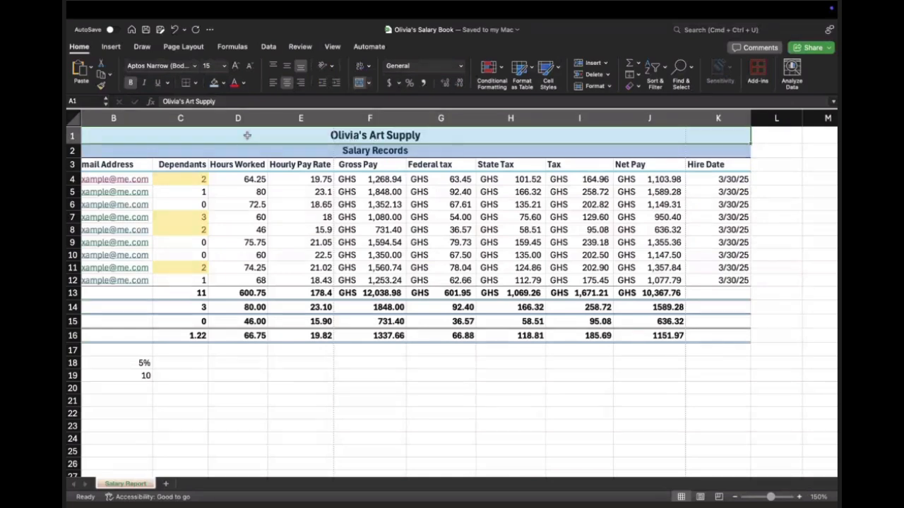
{"action": "left_click_drag", "start_coordinate": [253, 151], "coordinate": [252, 136]}
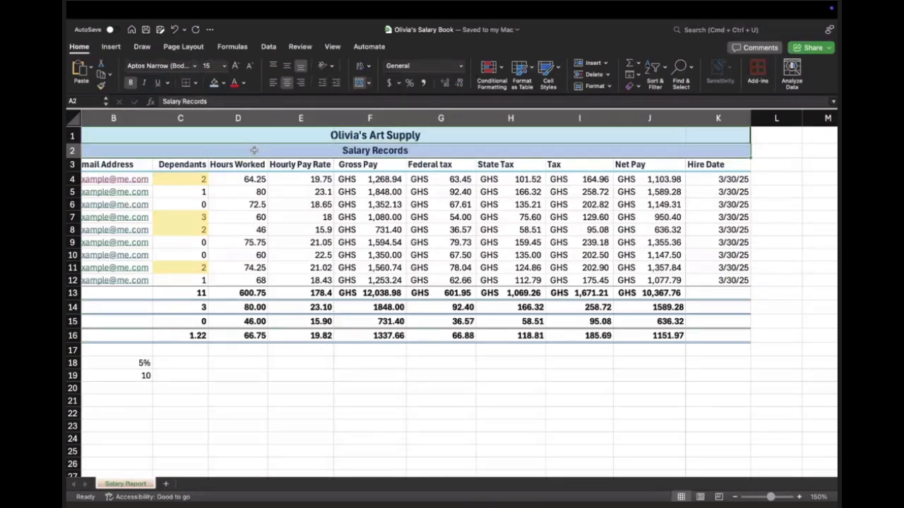
{"action": "left_click", "coordinate": [195, 84]}
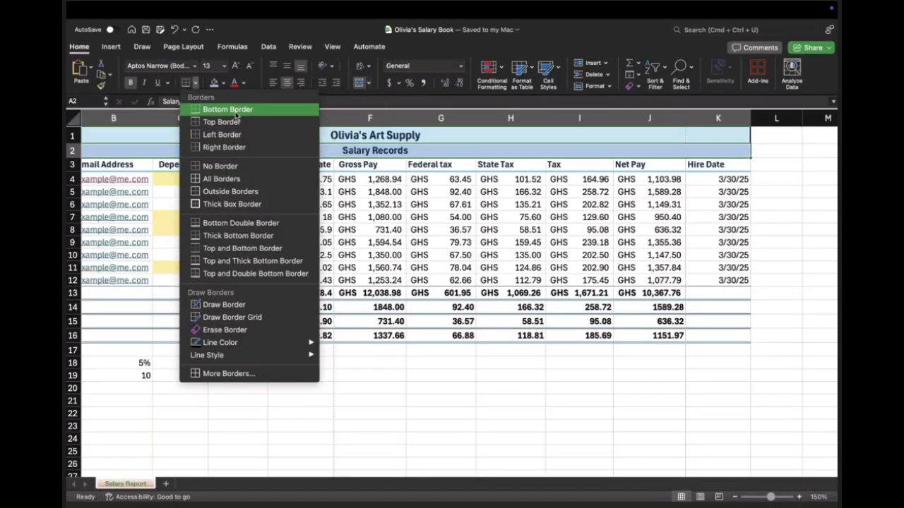
{"action": "left_click", "coordinate": [225, 147]}
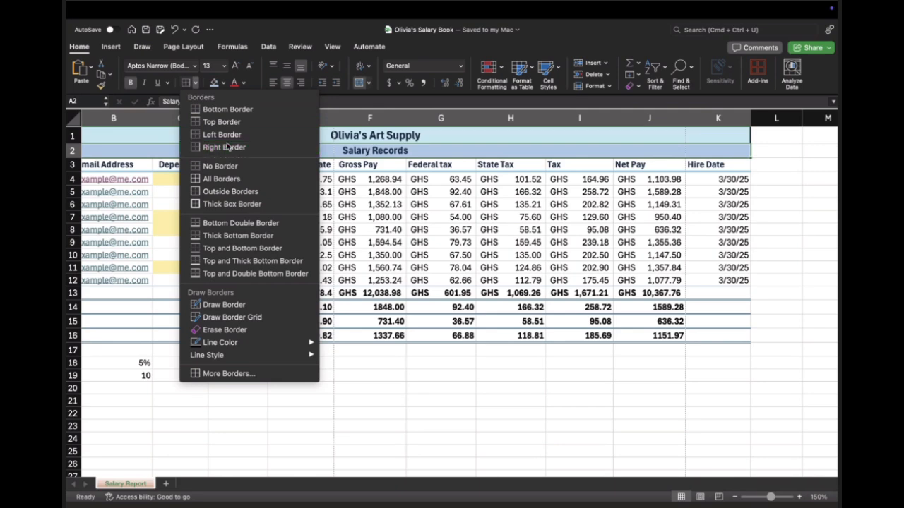
{"action": "left_click", "coordinate": [592, 164]}
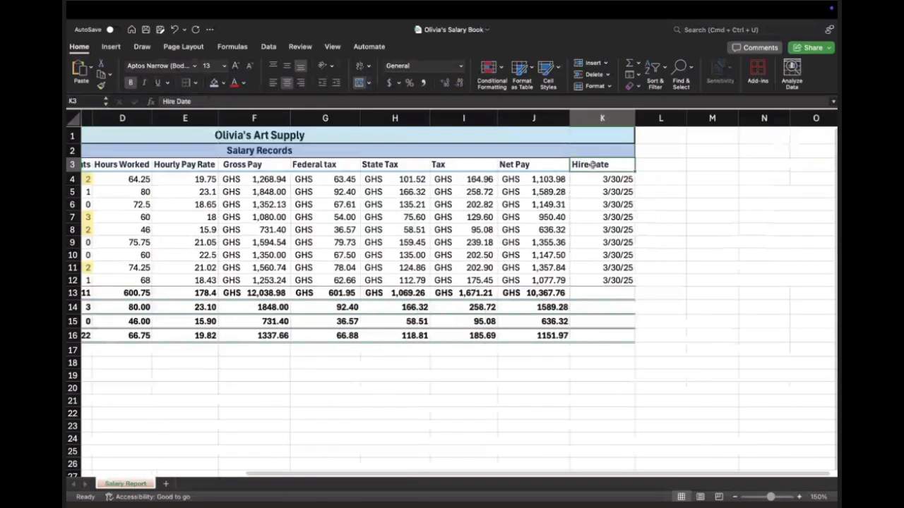
{"action": "left_click", "coordinate": [671, 179]}
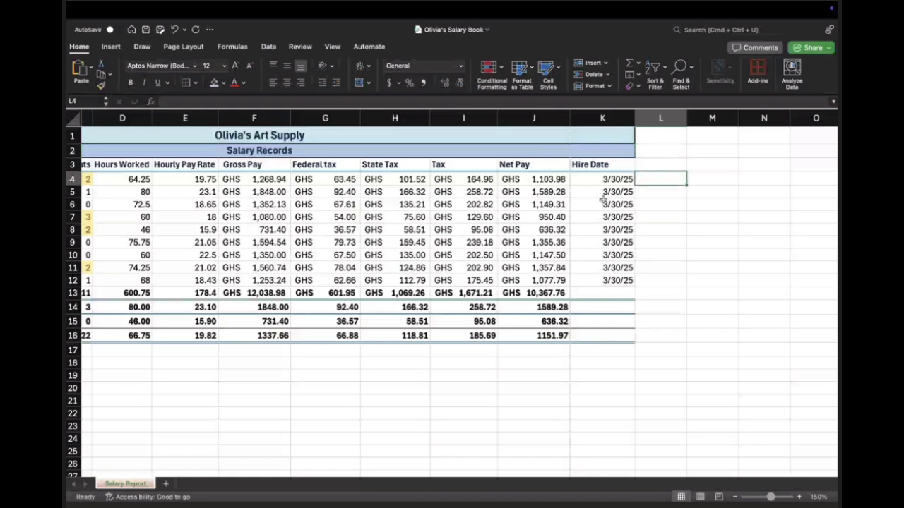
{"action": "left_click", "coordinate": [297, 153]}
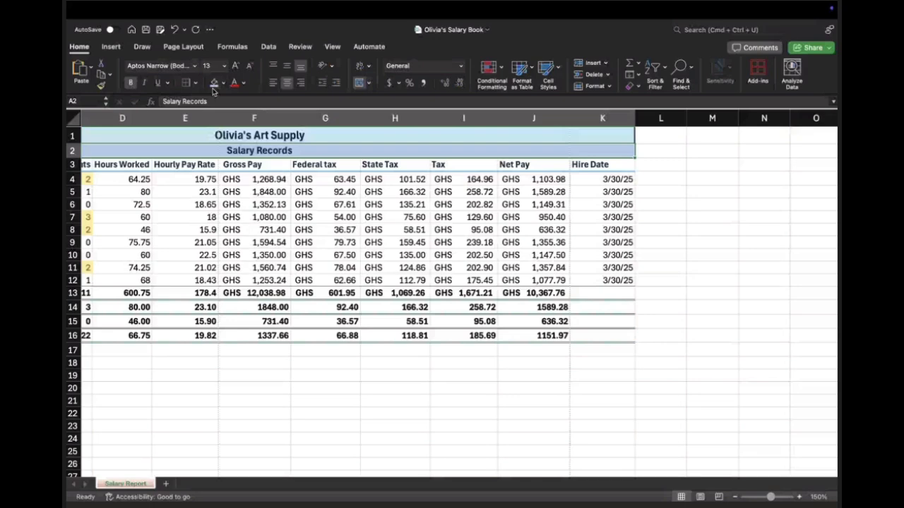
Step: Switch to the Microsoft Teams meeting to check the participants and return to the Excel worksheet
{"action": "scroll", "coordinate": [331, 204], "scroll_direction": "left", "scroll_amount": 3}
{"action": "scroll", "coordinate": [331, 204], "scroll_direction": "left", "scroll_amount": 2}
{"action": "key", "text": "ctrl+Left"}
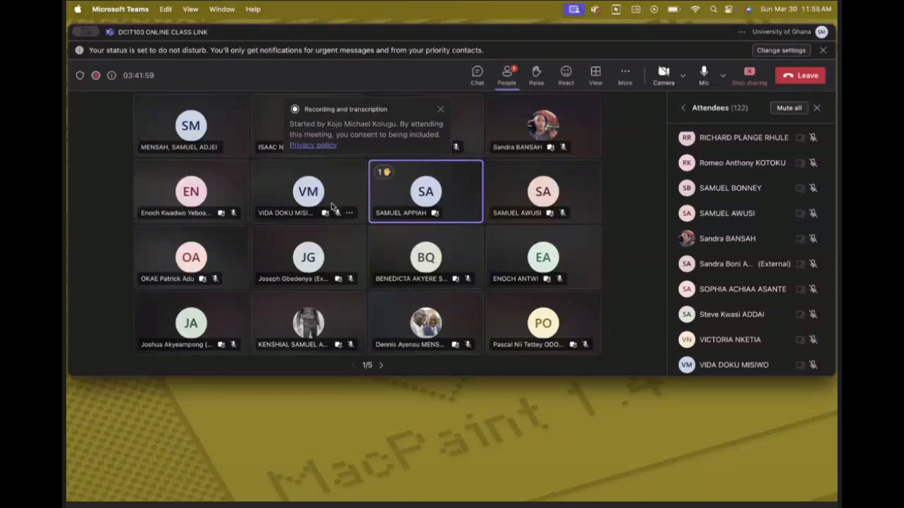
{"action": "key", "text": "ctrl+Right"}
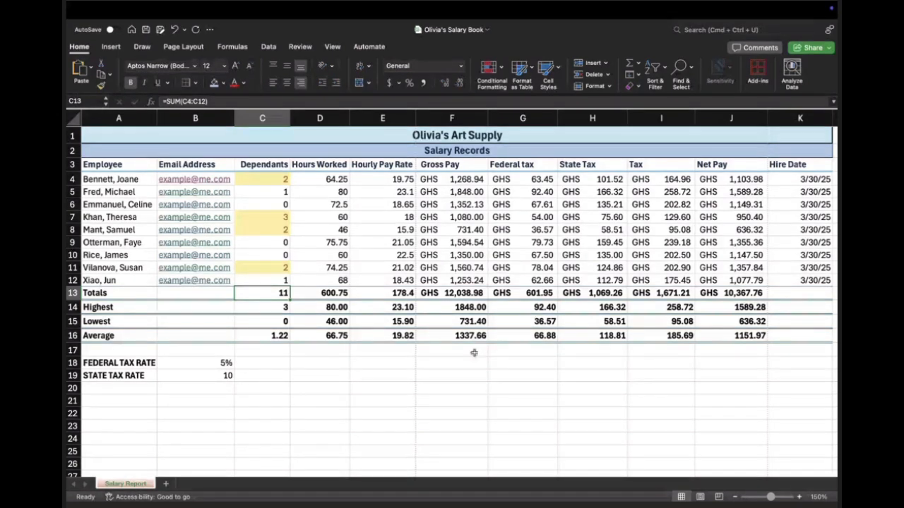
Step: Open the Formula Builder for the Dependants total in C13 and show all available functions
{"action": "left_click", "coordinate": [276, 332]}
{"action": "left_click", "coordinate": [281, 292]}
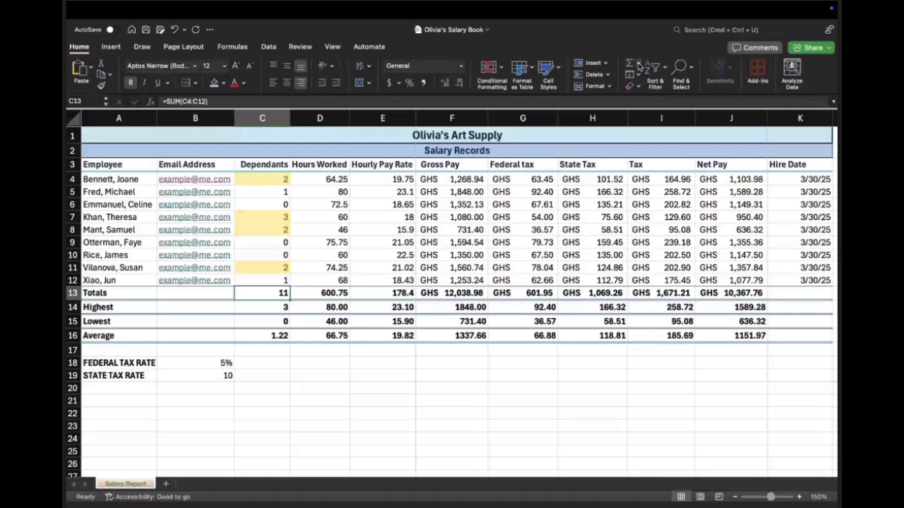
{"action": "left_click", "coordinate": [239, 48]}
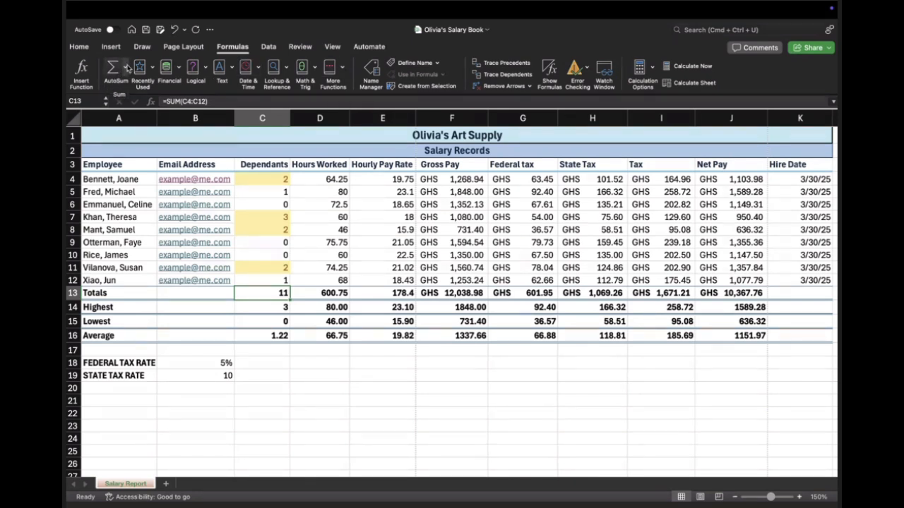
{"action": "left_click", "coordinate": [127, 68]}
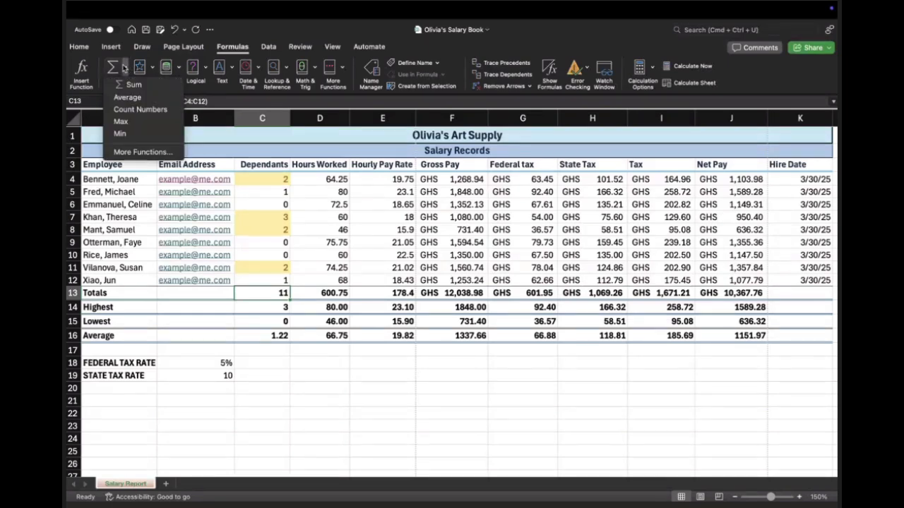
{"action": "left_click", "coordinate": [135, 152]}
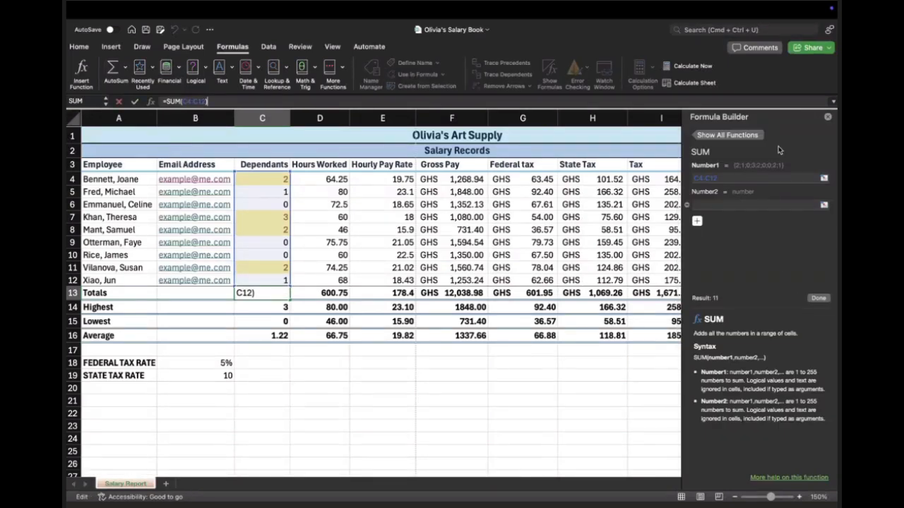
{"action": "left_click", "coordinate": [735, 135]}
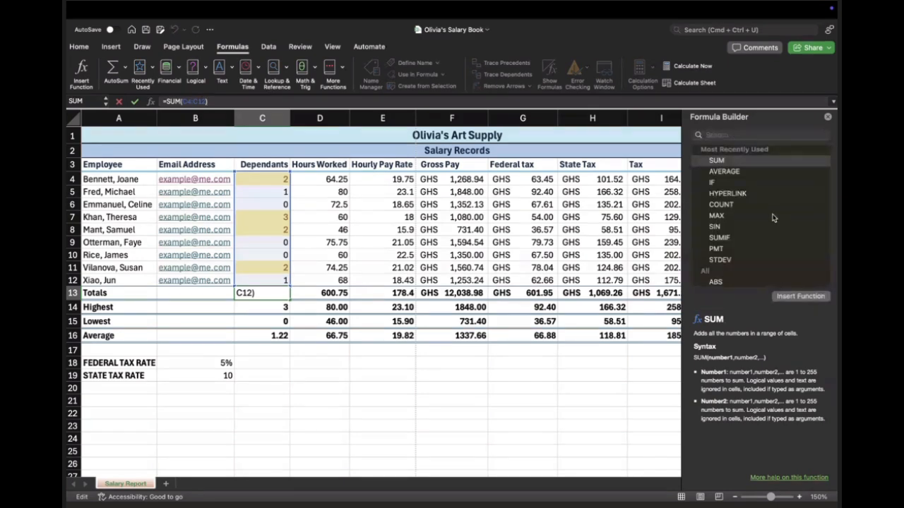
Step: Examine the alphabetical list of all functions in the Formula Builder
{"action": "scroll", "coordinate": [773, 218], "scroll_direction": "down", "scroll_amount": 15}
{"action": "scroll", "coordinate": [773, 218], "scroll_direction": "down", "scroll_amount": 20}
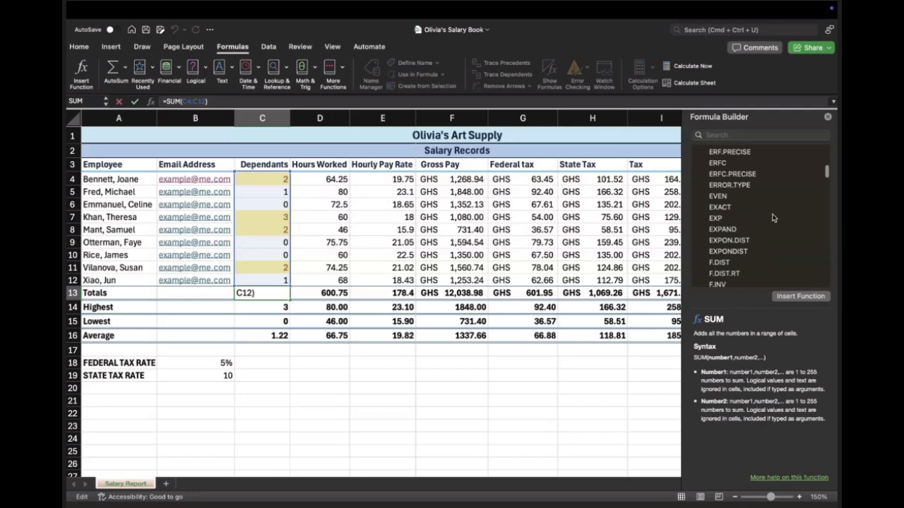
{"action": "scroll", "coordinate": [774, 218], "scroll_direction": "down", "scroll_amount": 20}
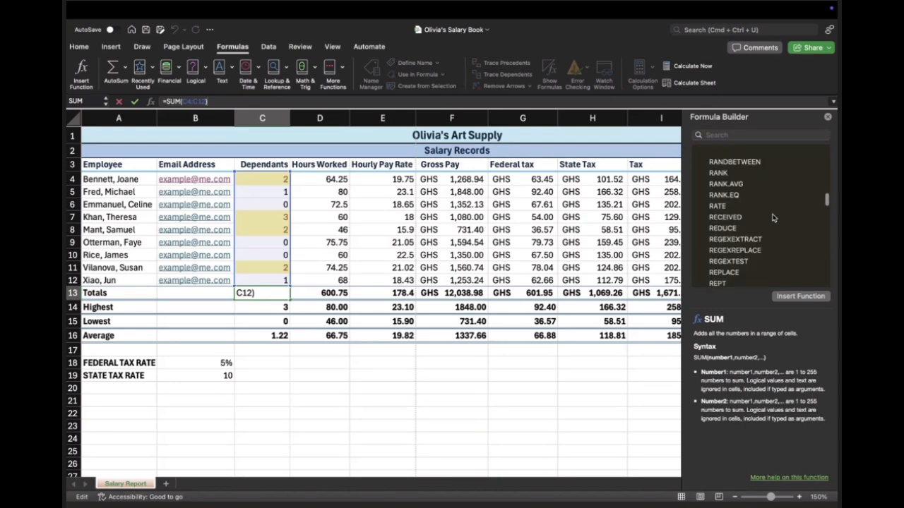
{"action": "scroll", "coordinate": [773, 218], "scroll_direction": "up", "scroll_amount": 20}
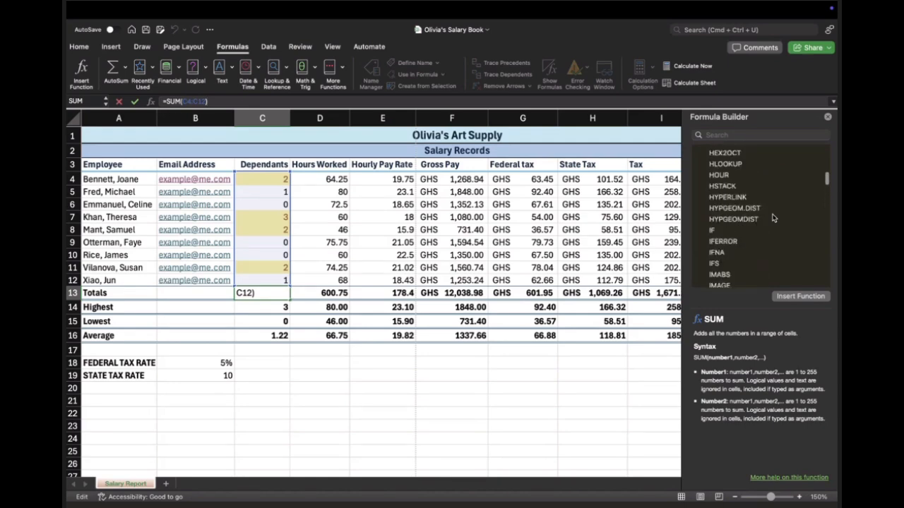
{"action": "scroll", "coordinate": [773, 219], "scroll_direction": "up", "scroll_amount": 3}
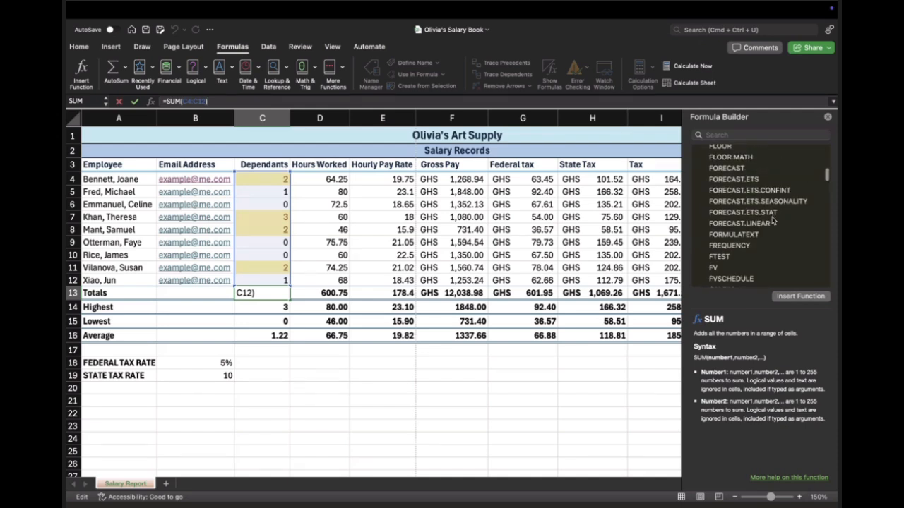
{"action": "scroll", "coordinate": [770, 179], "scroll_direction": "up", "scroll_amount": 4}
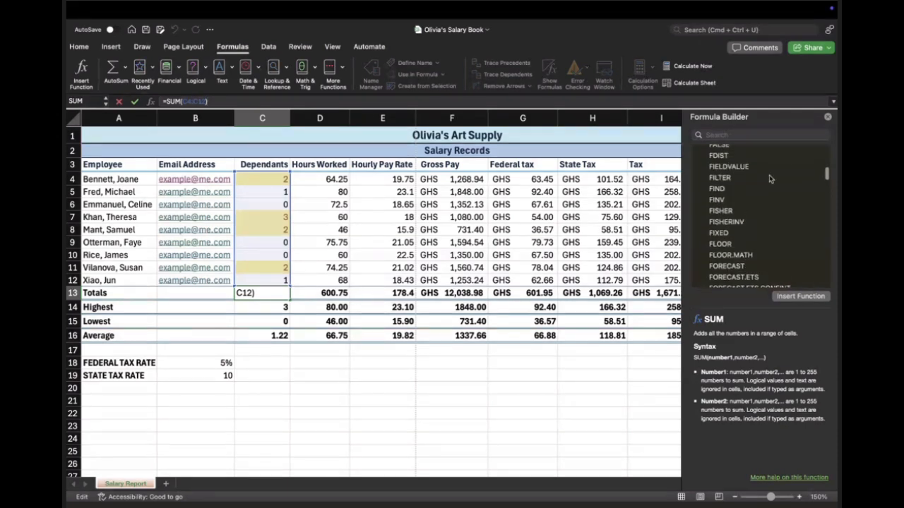
{"action": "scroll", "coordinate": [771, 180], "scroll_direction": "up", "scroll_amount": 12}
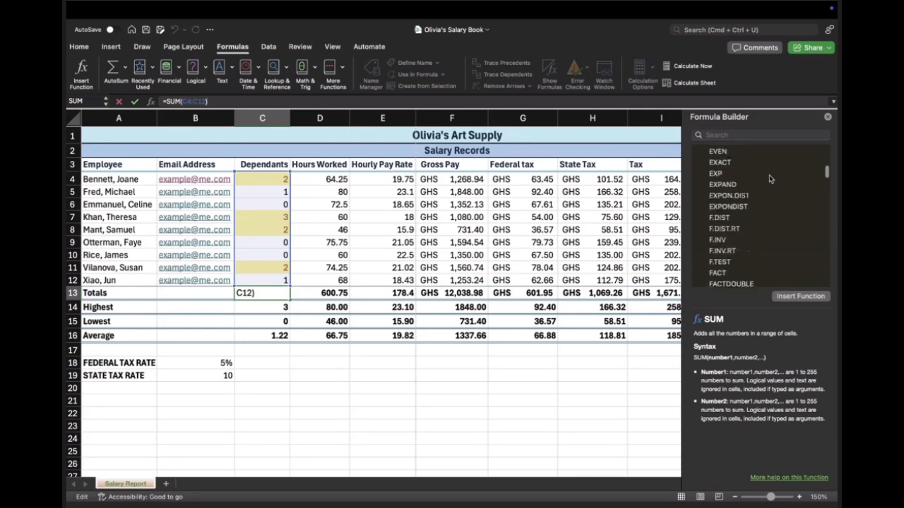
{"action": "scroll", "coordinate": [771, 180], "scroll_direction": "up", "scroll_amount": 3}
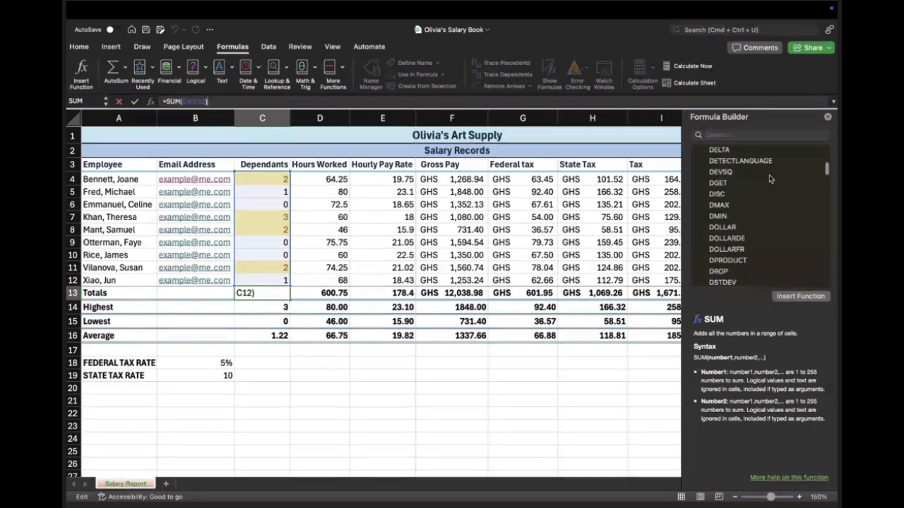
{"action": "scroll", "coordinate": [770, 180], "scroll_direction": "up", "scroll_amount": 2}
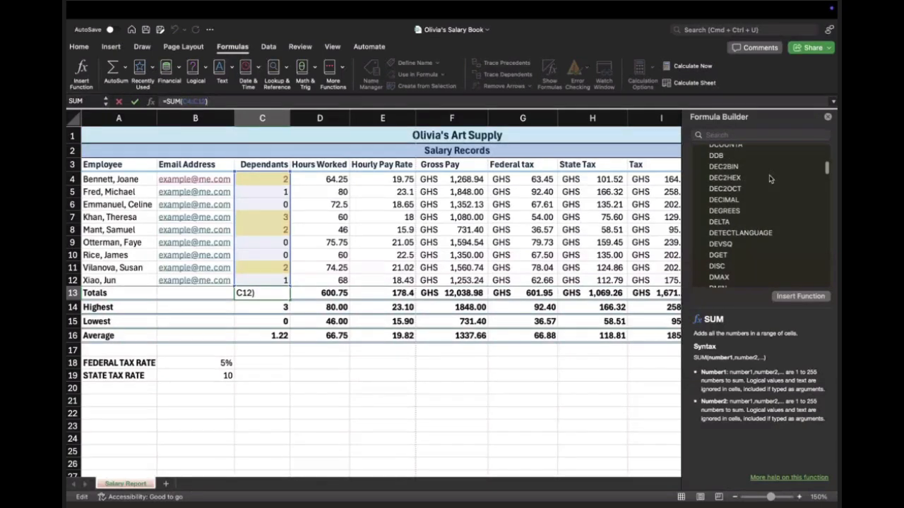
{"action": "scroll", "coordinate": [770, 179], "scroll_direction": "up", "scroll_amount": 9}
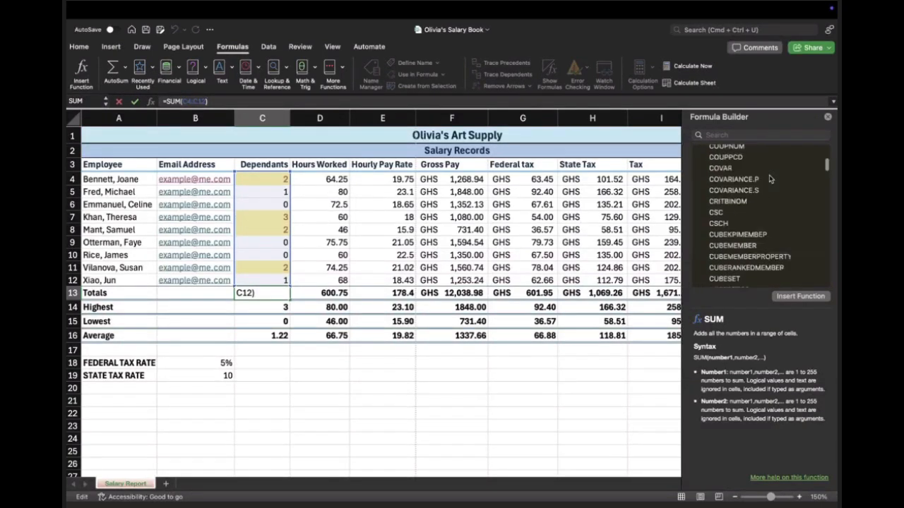
Step: Try inserting a second SUM into C13's formula, search the function list for SUM and view the SUMIF syntax description
{"action": "left_click", "coordinate": [788, 299]}
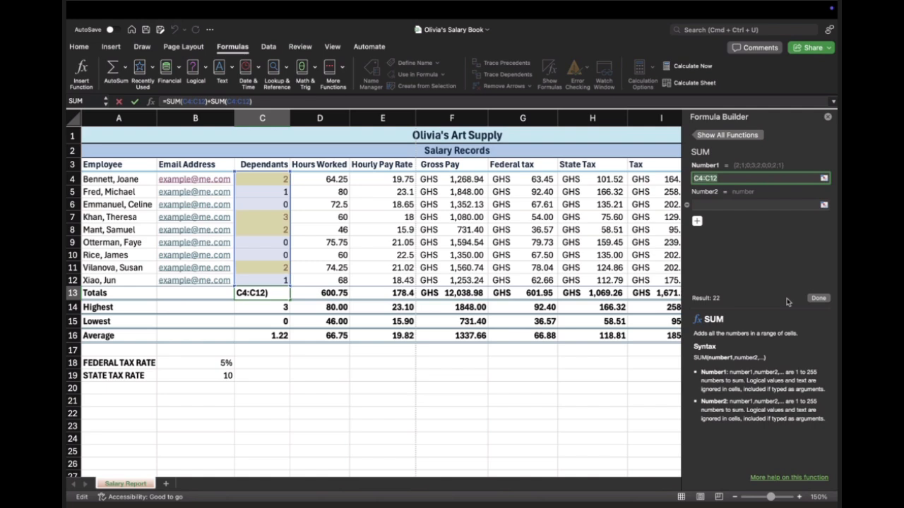
{"action": "left_click", "coordinate": [727, 136]}
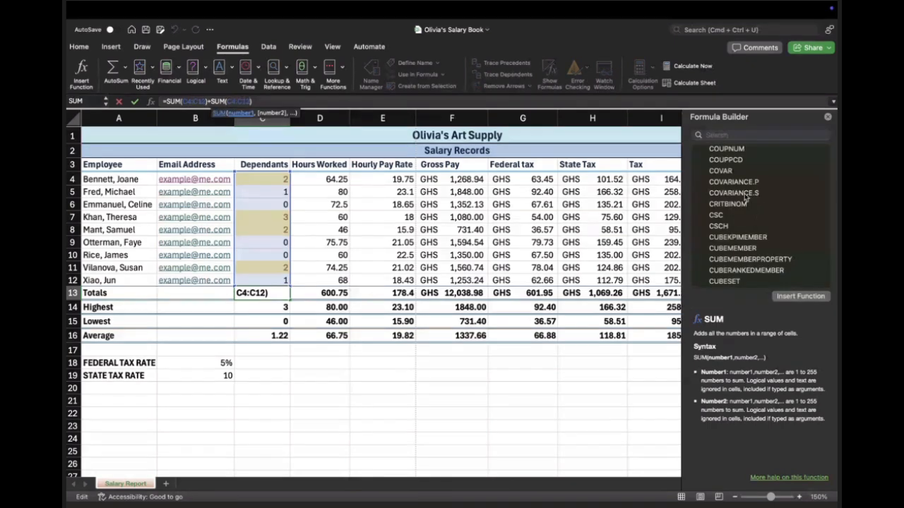
{"action": "left_click", "coordinate": [719, 135]}
{"action": "type", "text": "SUM"}
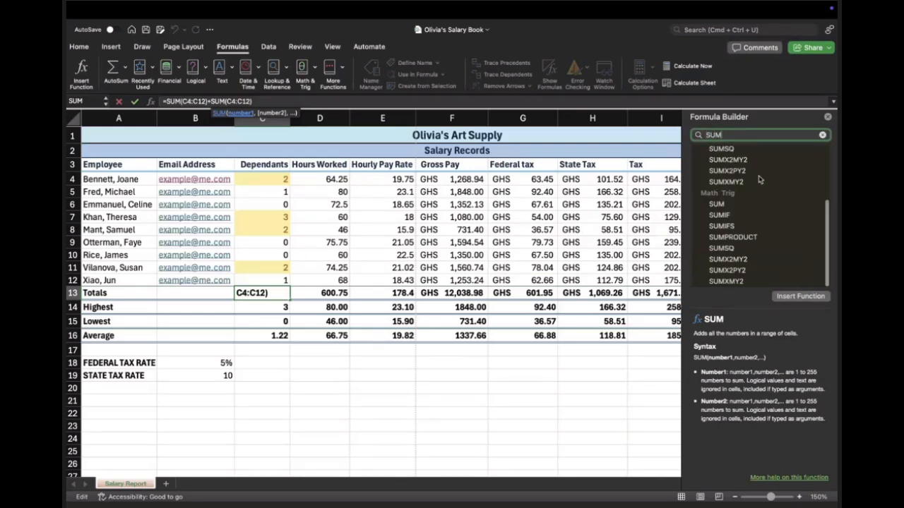
{"action": "scroll", "coordinate": [712, 165], "scroll_direction": "up", "scroll_amount": 3}
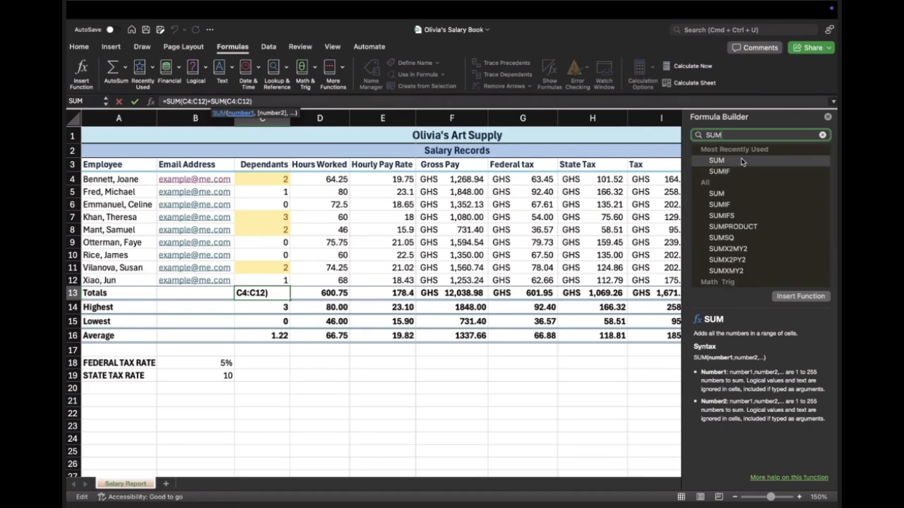
{"action": "left_click", "coordinate": [720, 205]}
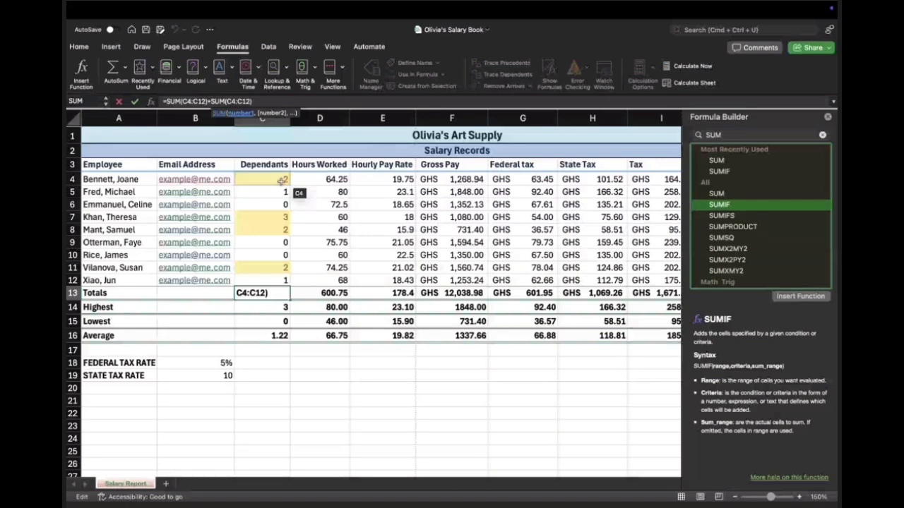
Step: Add a conditional formatting rule to column C giving cell values greater than 2 a Green Fill with Dark Green Text
{"action": "left_click", "coordinate": [272, 122]}
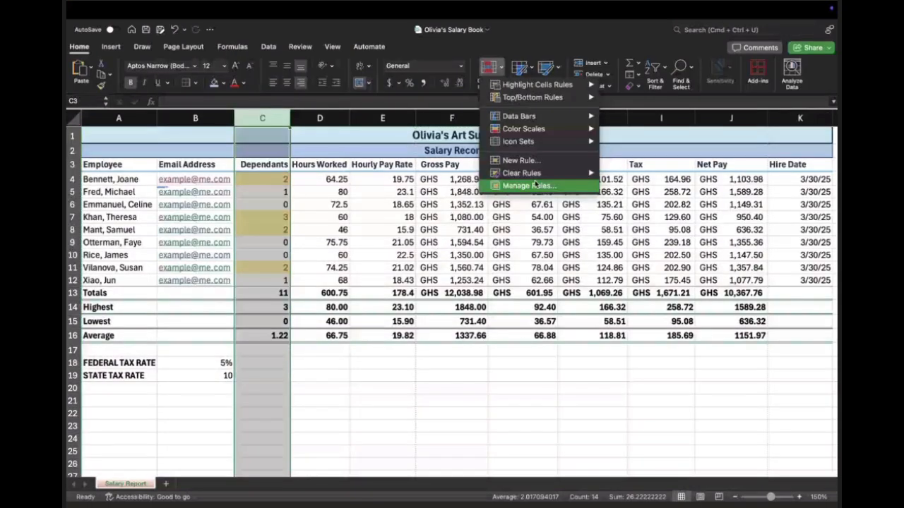
{"action": "mouse_move", "coordinate": [549, 86]}
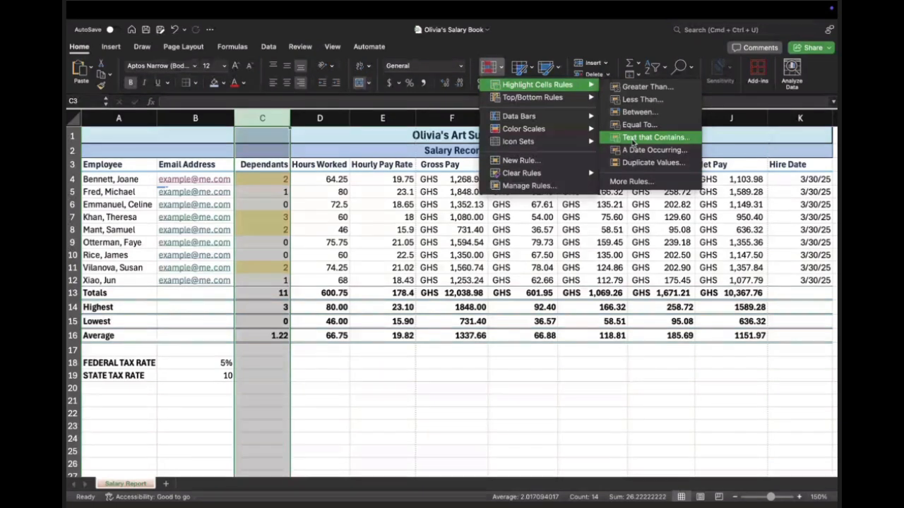
{"action": "left_click", "coordinate": [635, 150]}
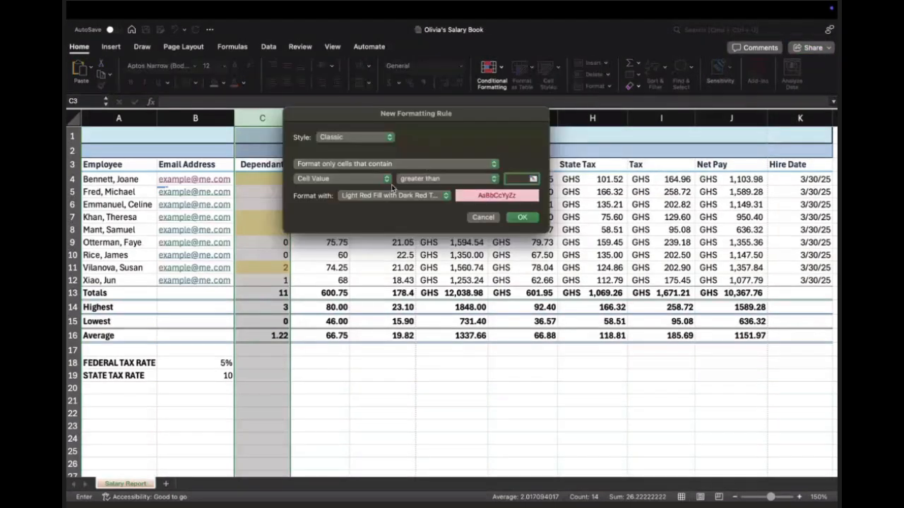
{"action": "left_click", "coordinate": [356, 181]}
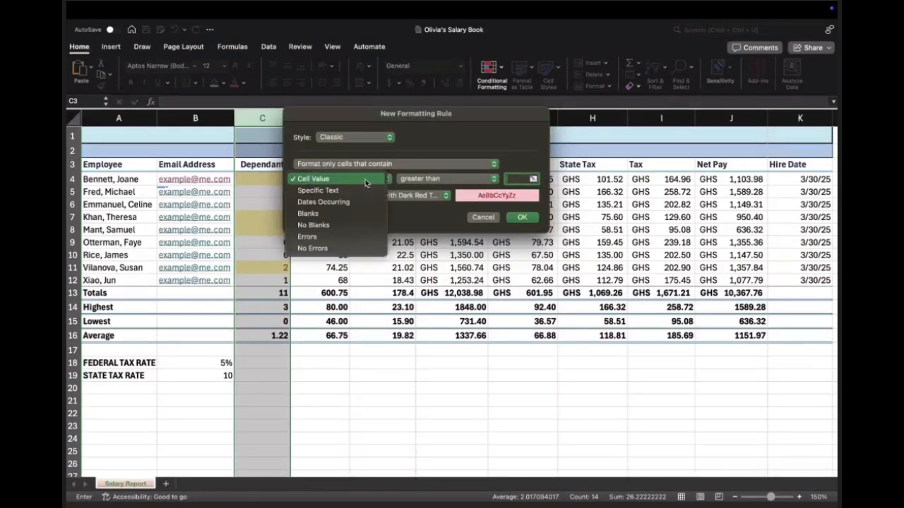
{"action": "left_click", "coordinate": [356, 181]}
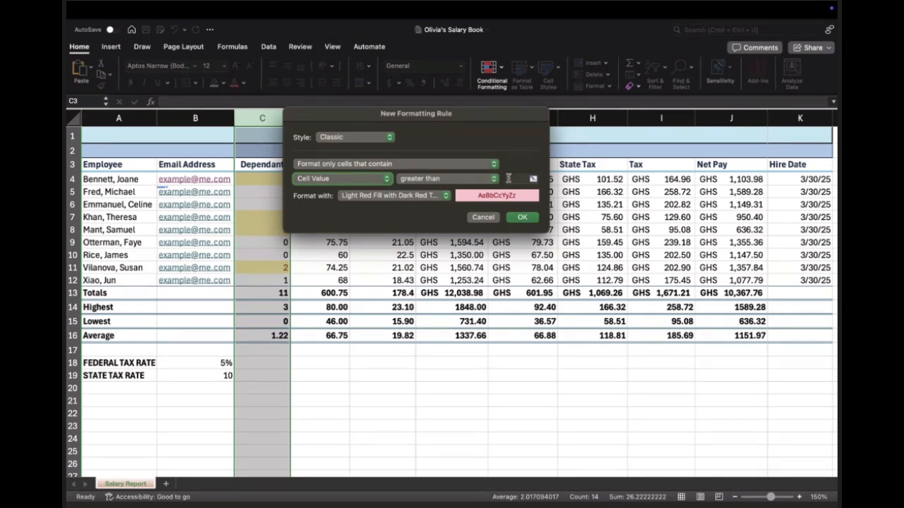
{"action": "left_click_drag", "start_coordinate": [430, 118], "coordinate": [484, 119]}
{"action": "left_click", "coordinate": [563, 179]}
{"action": "type", "text": "2"}
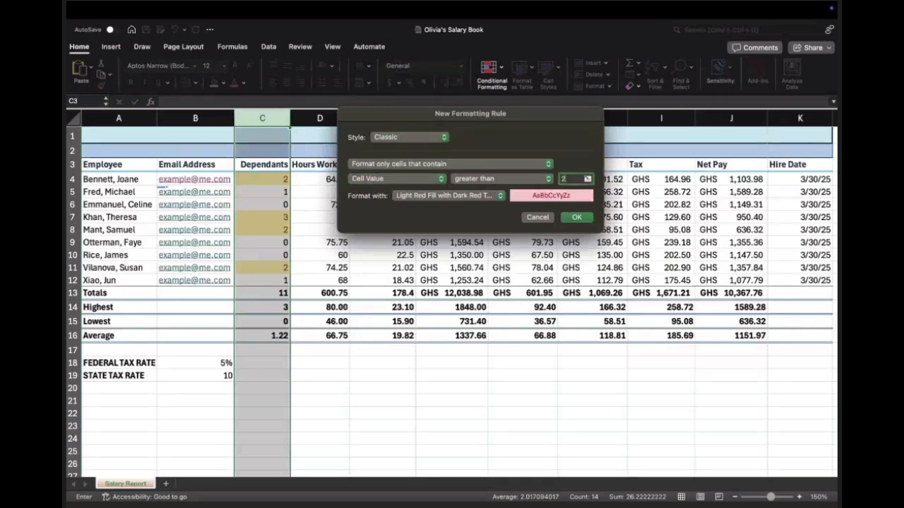
{"action": "left_click", "coordinate": [499, 196]}
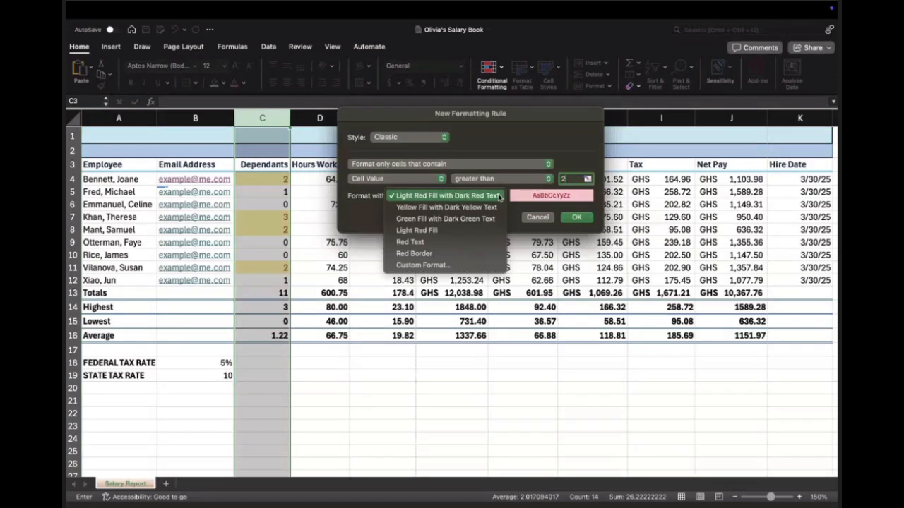
{"action": "left_click", "coordinate": [471, 220]}
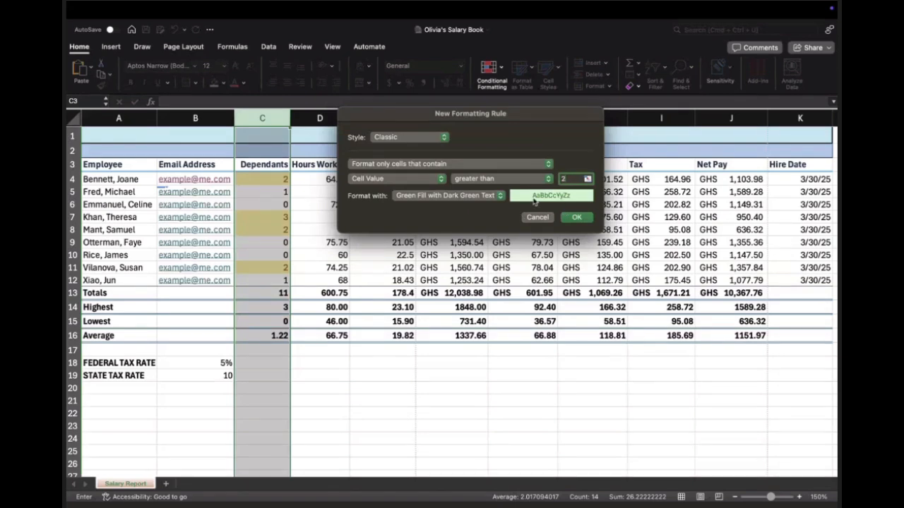
{"action": "left_click", "coordinate": [575, 217]}
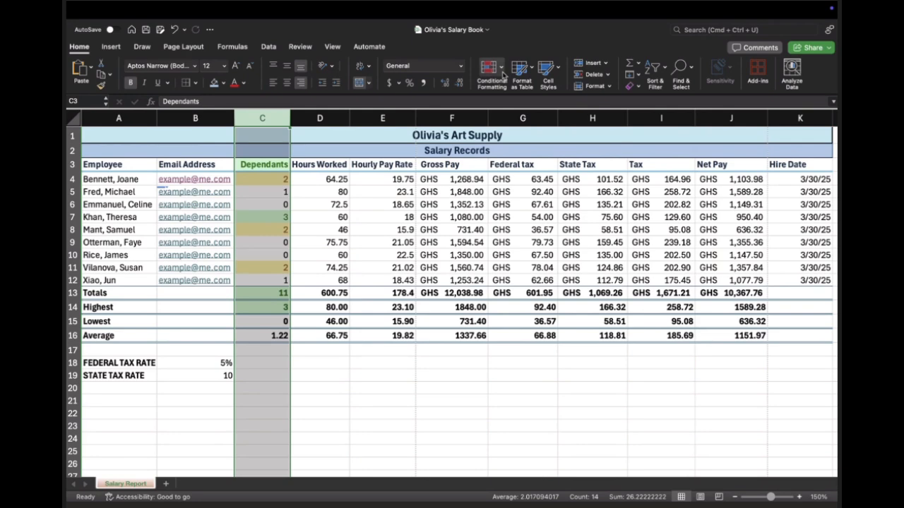
Step: View the conditional formatting options for the Dependants column and select cell C4
{"action": "left_click", "coordinate": [502, 74]}
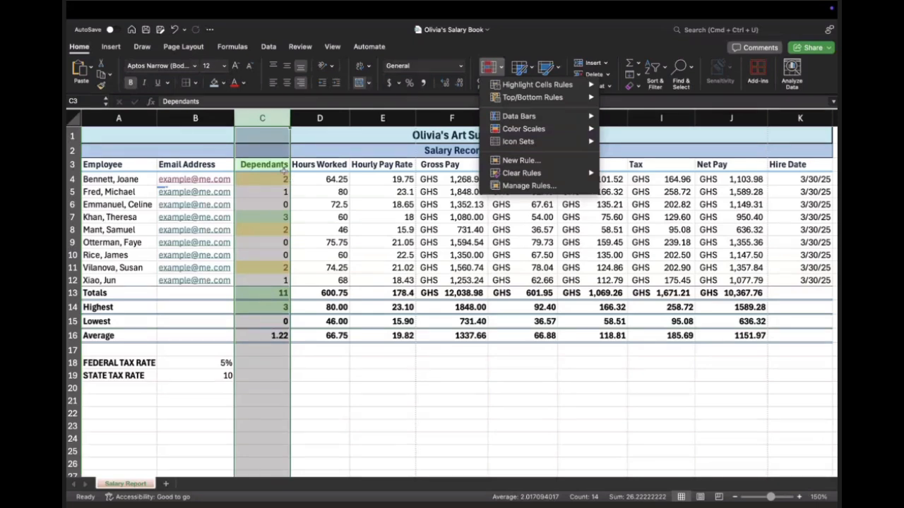
{"action": "left_click", "coordinate": [278, 177]}
{"action": "left_click", "coordinate": [278, 177]}
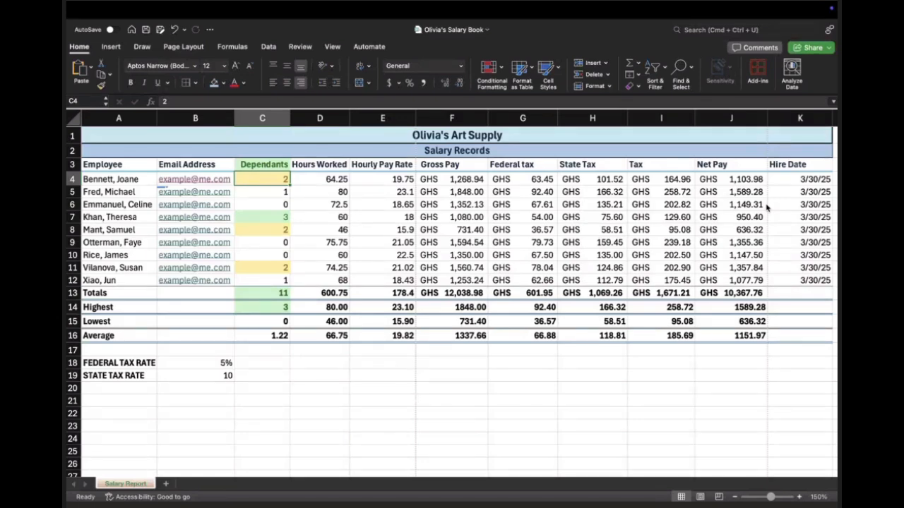
Step: Try inserting a SUM function into C4 with the Formula Builder and add a third number argument
{"action": "mouse_move", "coordinate": [729, 6]}
{"action": "left_click", "coordinate": [231, 46]}
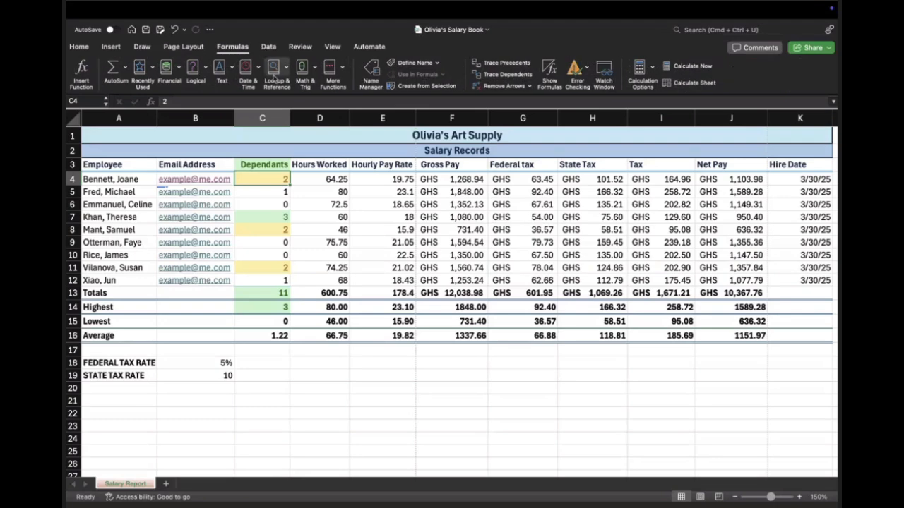
{"action": "left_click", "coordinate": [125, 68]}
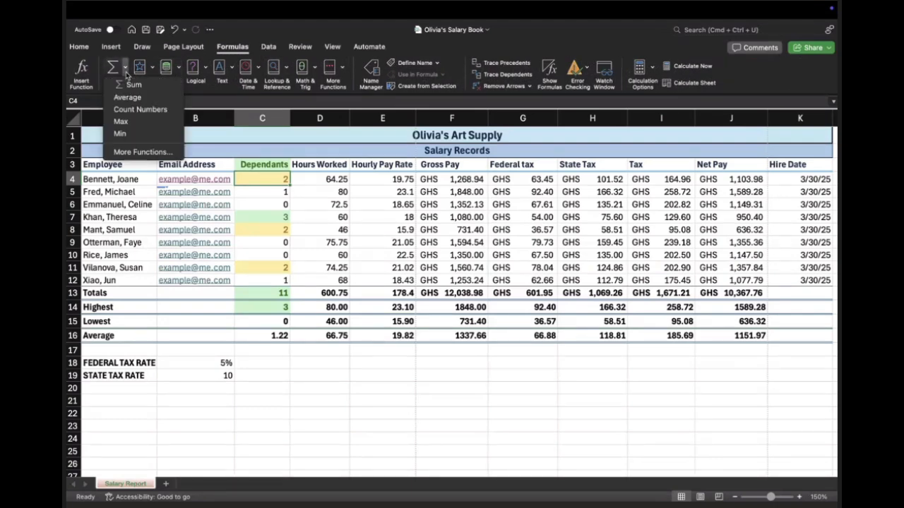
{"action": "left_click", "coordinate": [150, 153]}
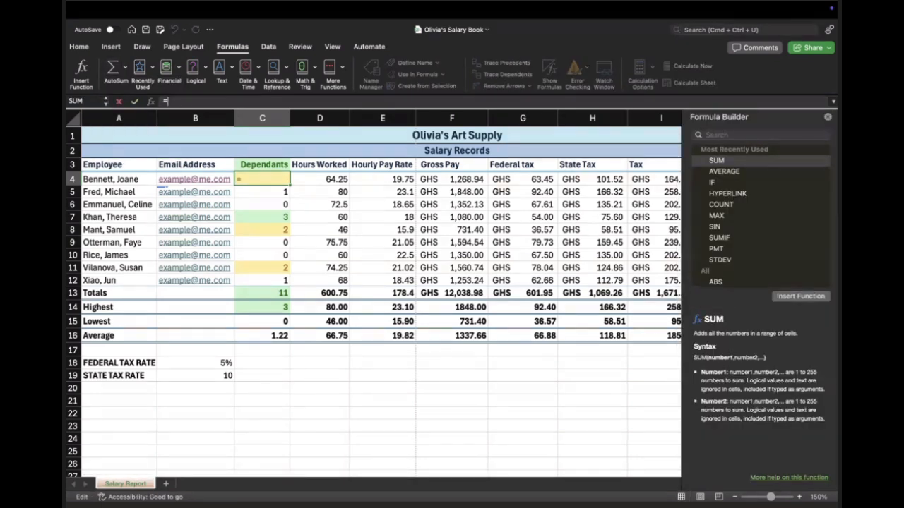
{"action": "left_click", "coordinate": [802, 297]}
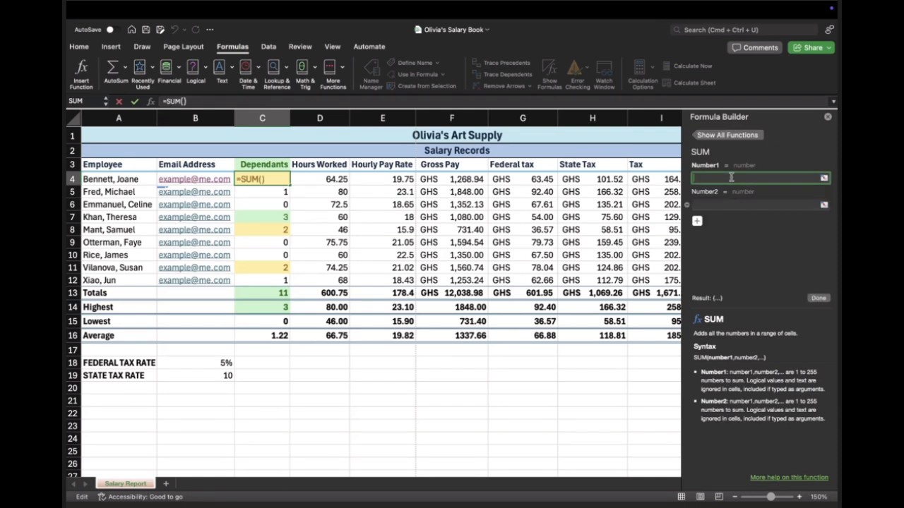
{"action": "left_click", "coordinate": [697, 221]}
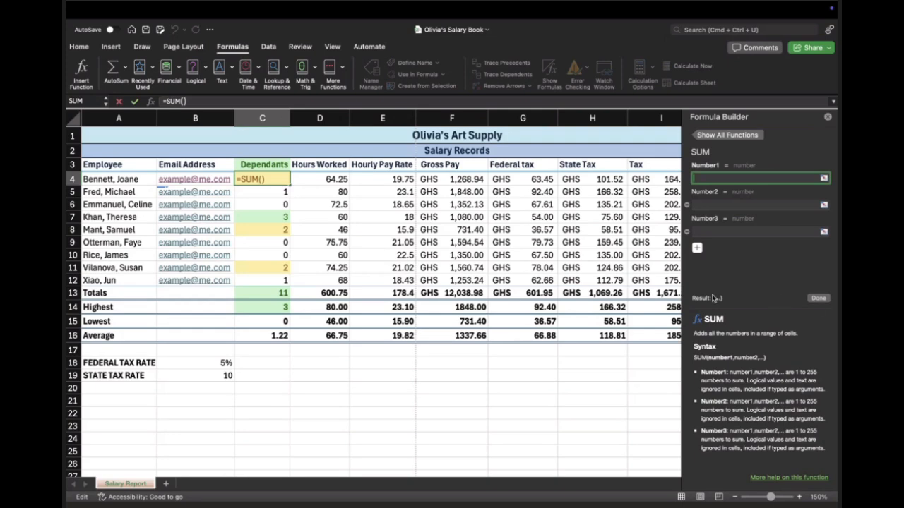
Step: Show all functions in the Formula Builder, examine the list and close the builder, discarding the SUM entry in C4
{"action": "left_click", "coordinate": [709, 136]}
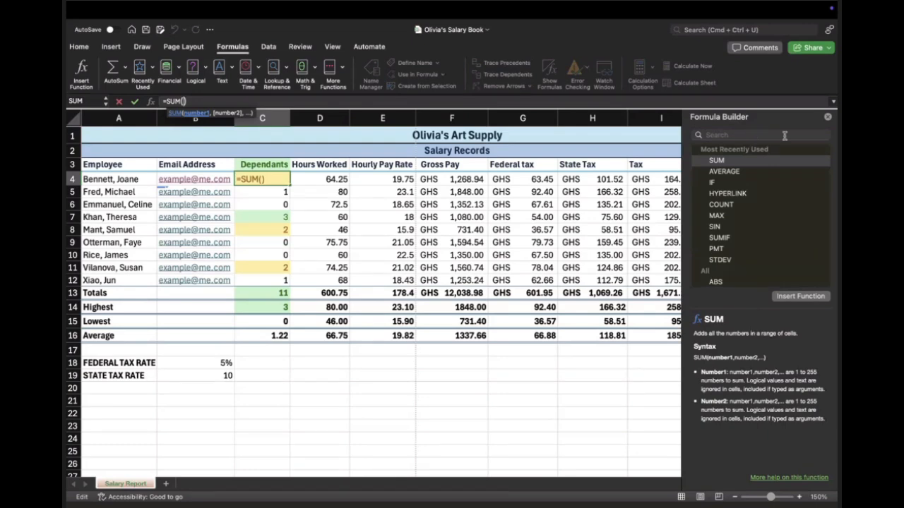
{"action": "left_click", "coordinate": [738, 160]}
{"action": "scroll", "coordinate": [736, 238], "scroll_direction": "down", "scroll_amount": 10}
{"action": "scroll", "coordinate": [738, 226], "scroll_direction": "down", "scroll_amount": 10}
{"action": "scroll", "coordinate": [746, 206], "scroll_direction": "up", "scroll_amount": 6}
{"action": "scroll", "coordinate": [748, 198], "scroll_direction": "up", "scroll_amount": 10}
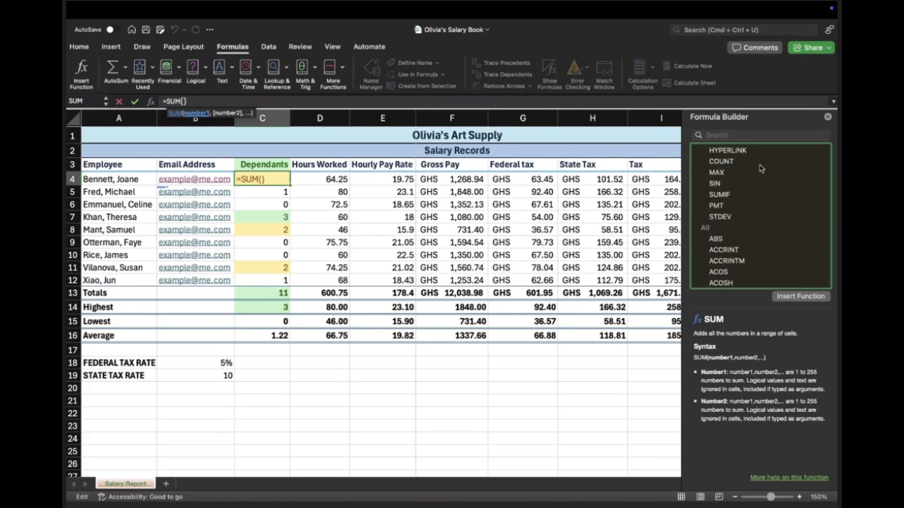
{"action": "left_click", "coordinate": [829, 118]}
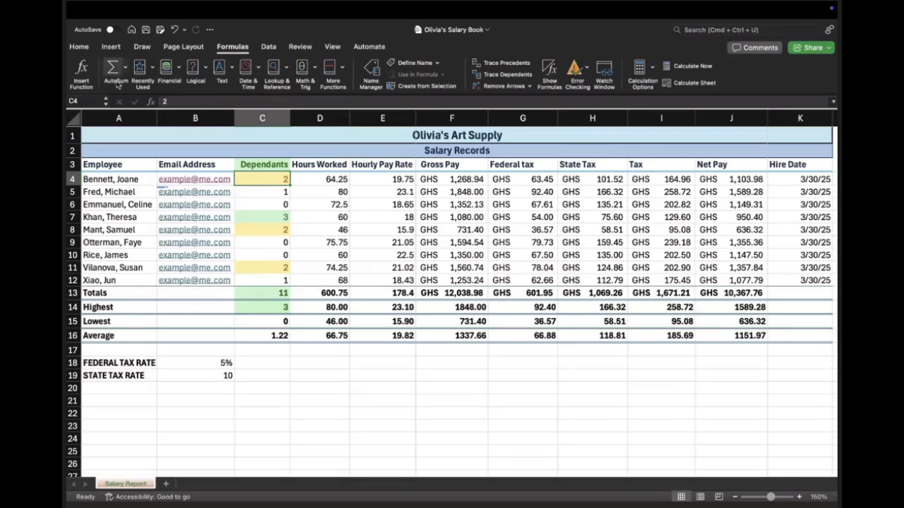
Step: View the Insert Function list for C4, close it and look at the additional function categories
{"action": "left_click", "coordinate": [88, 79]}
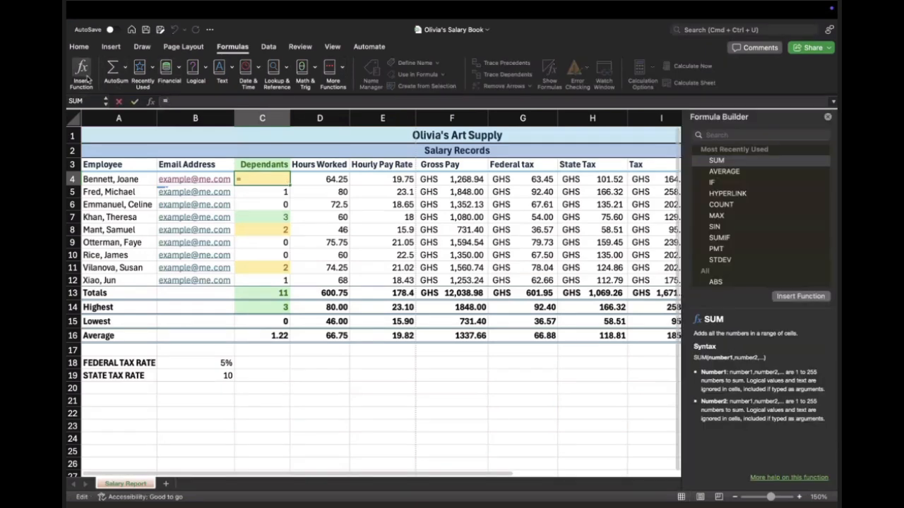
{"action": "left_click", "coordinate": [829, 118]}
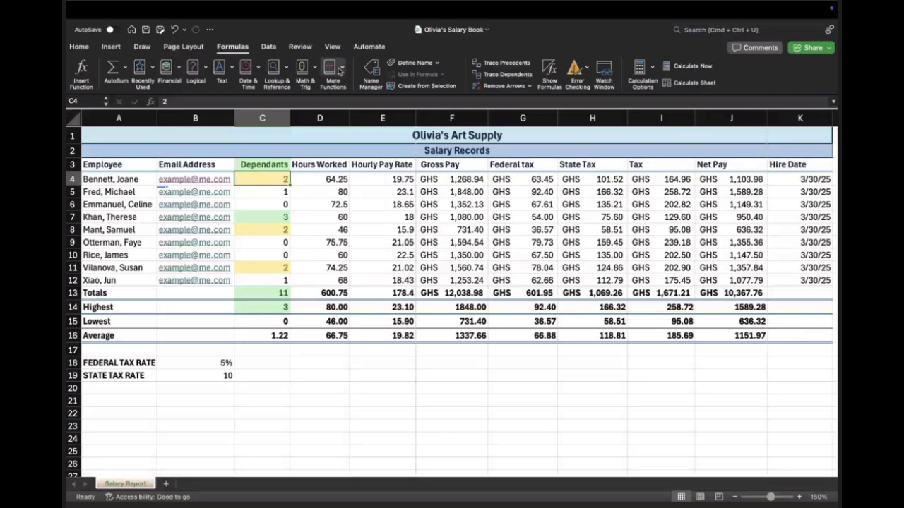
{"action": "left_click", "coordinate": [339, 73]}
{"action": "mouse_move", "coordinate": [370, 136]}
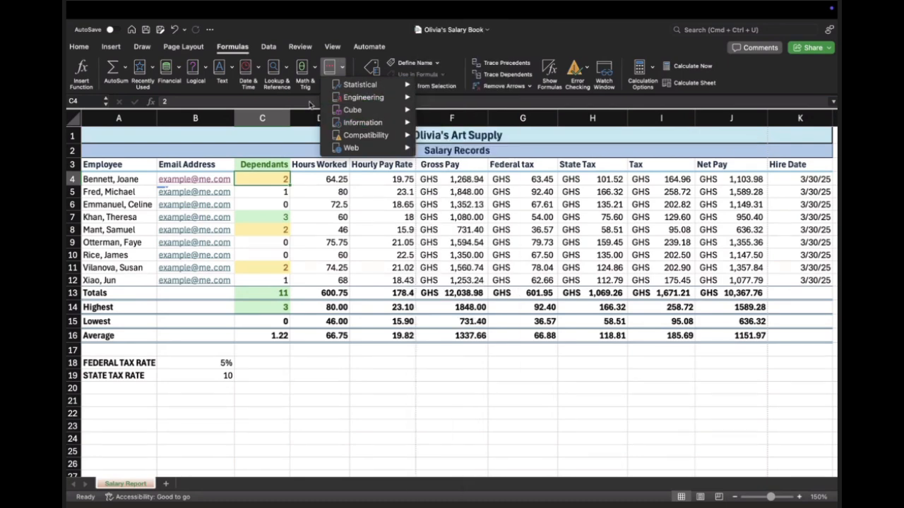
{"action": "left_click", "coordinate": [792, 74]}
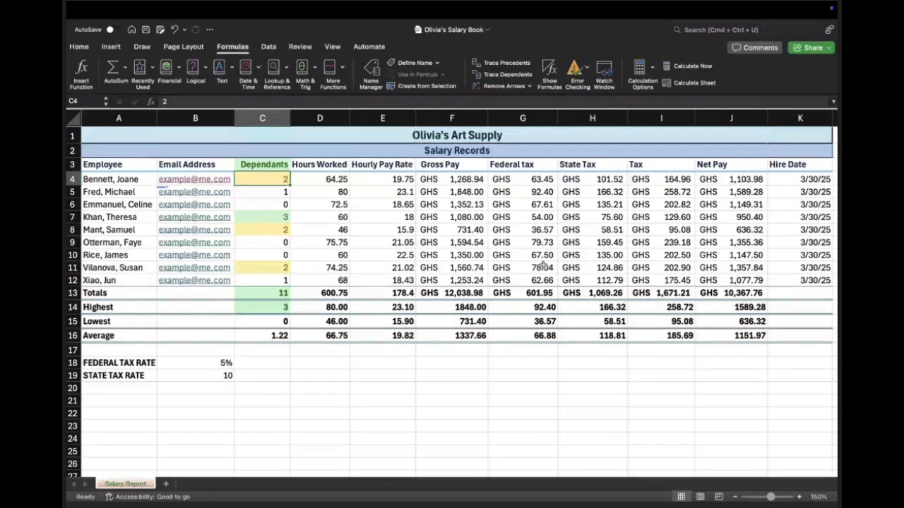
{"action": "key", "text": "ctrl+Up"}
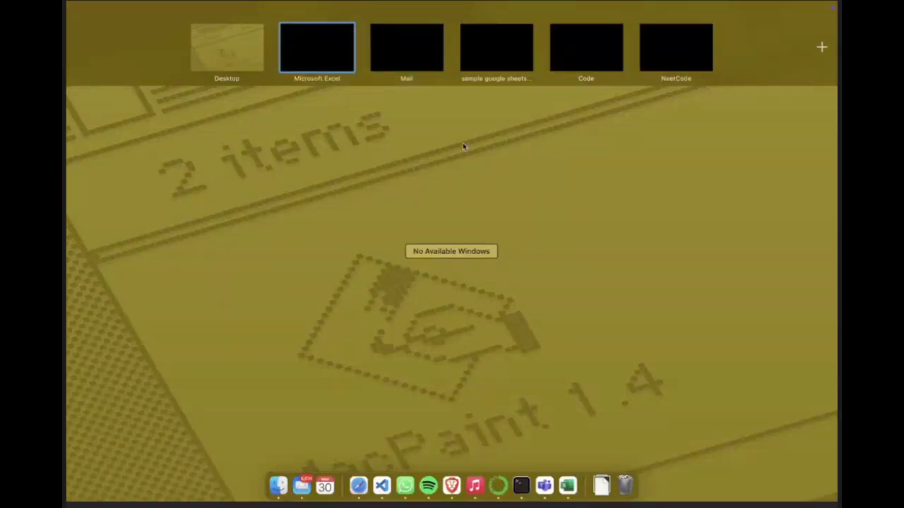
{"action": "key", "text": "ctrl+Up"}
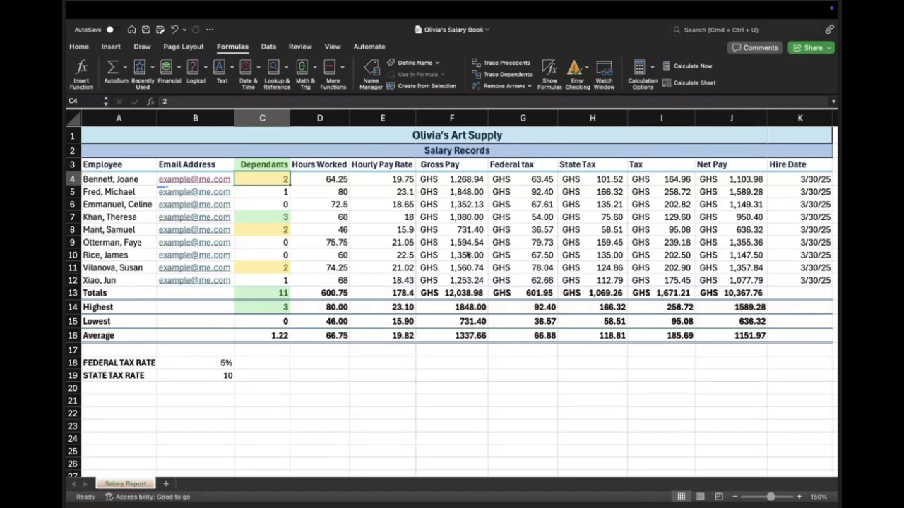
Step: Examine the chart types available for insertion, including the column, bar, scatter, bubble and filled map charts
{"action": "left_click", "coordinate": [113, 47]}
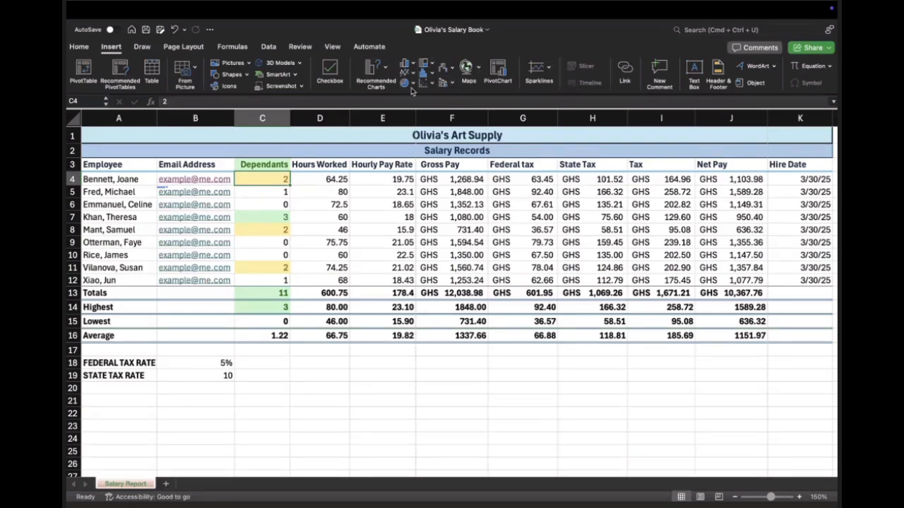
{"action": "left_click", "coordinate": [414, 84]}
{"action": "left_click", "coordinate": [414, 74]}
{"action": "left_click", "coordinate": [415, 74]}
{"action": "left_click", "coordinate": [413, 65]}
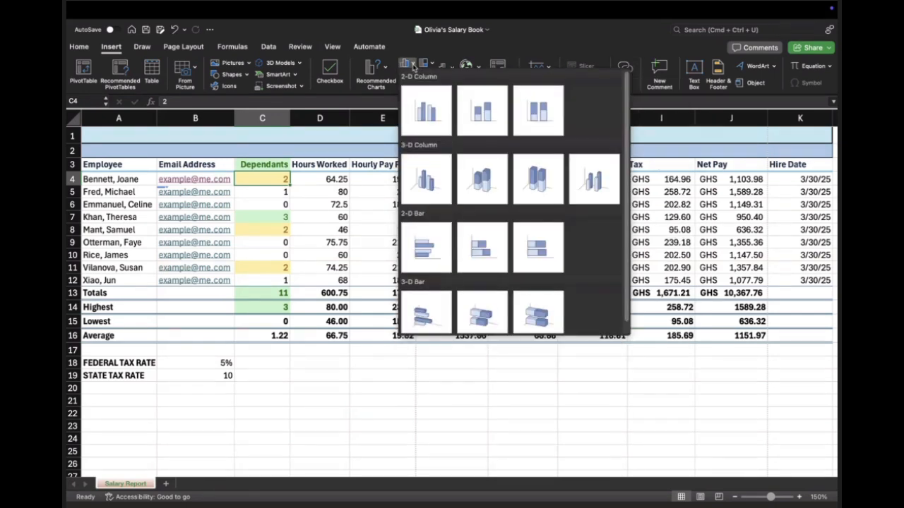
{"action": "left_click", "coordinate": [432, 65]}
{"action": "left_click", "coordinate": [432, 64]}
{"action": "left_click", "coordinate": [432, 65]}
{"action": "left_click", "coordinate": [424, 82]}
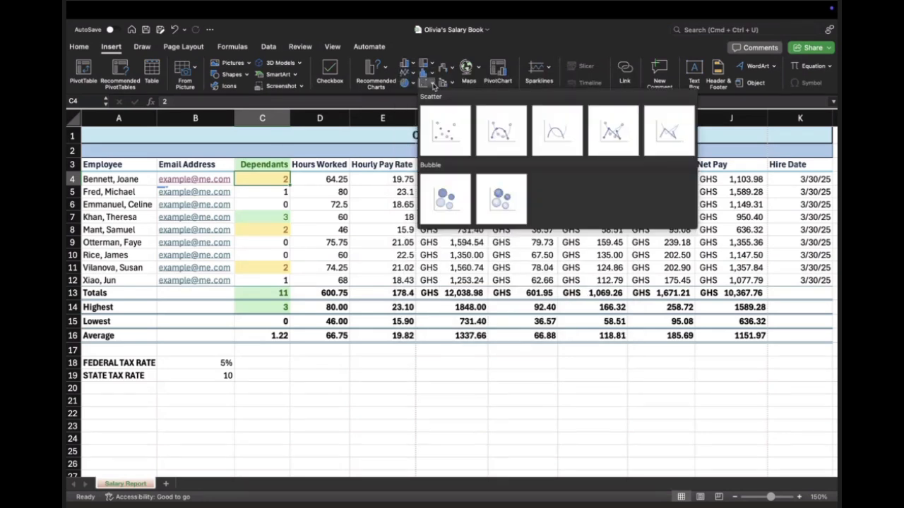
{"action": "left_click", "coordinate": [477, 54]}
{"action": "left_click", "coordinate": [479, 70]}
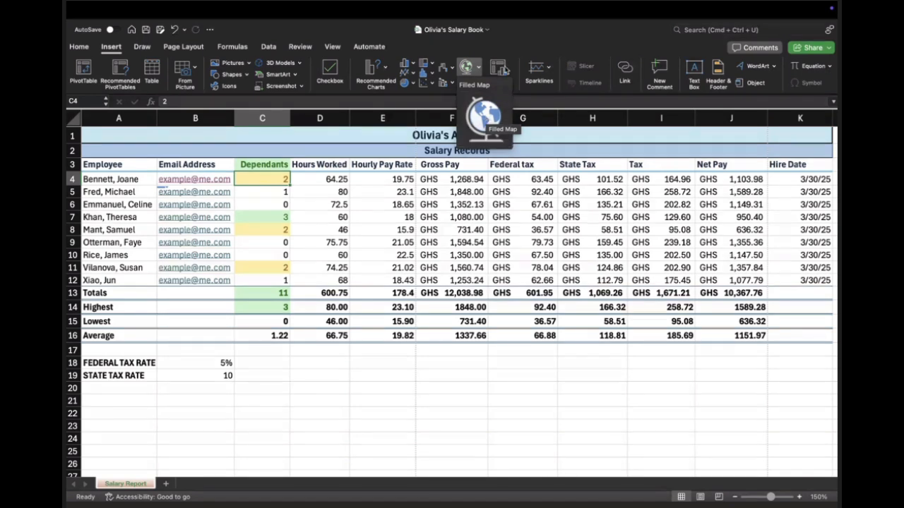
{"action": "left_click", "coordinate": [527, 43]}
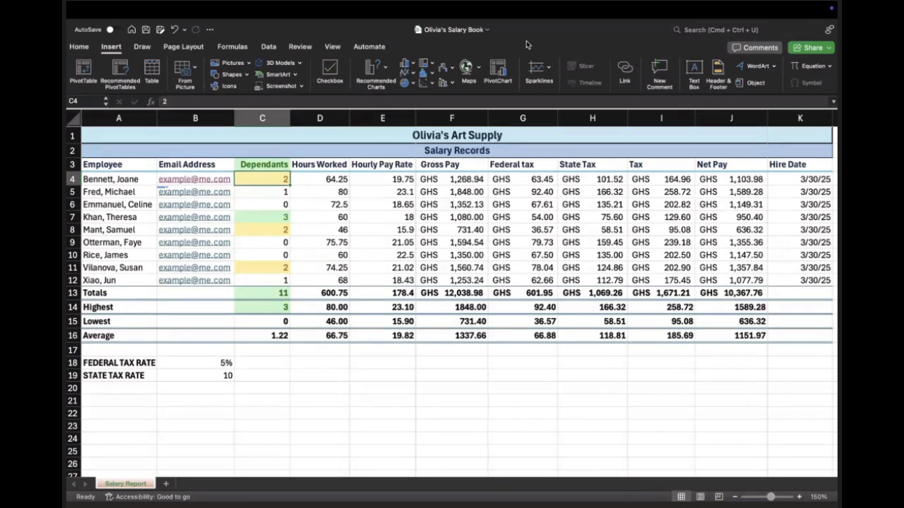
Step: Switch to the Microsoft Teams class meeting, show its participants, expand the attendee list and examine it through to the end
{"action": "mouse_move", "coordinate": [532, 4]}
{"action": "key", "text": "ctrl+Left"}
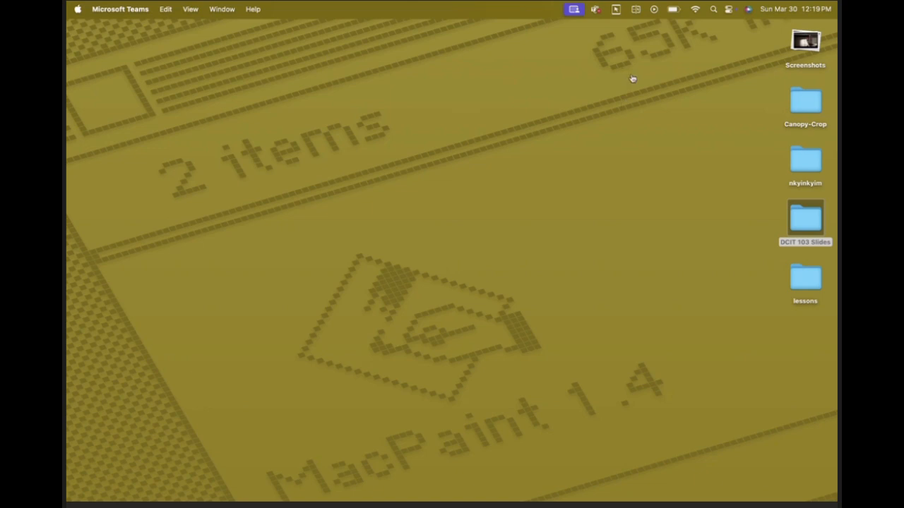
{"action": "left_click", "coordinate": [635, 80]}
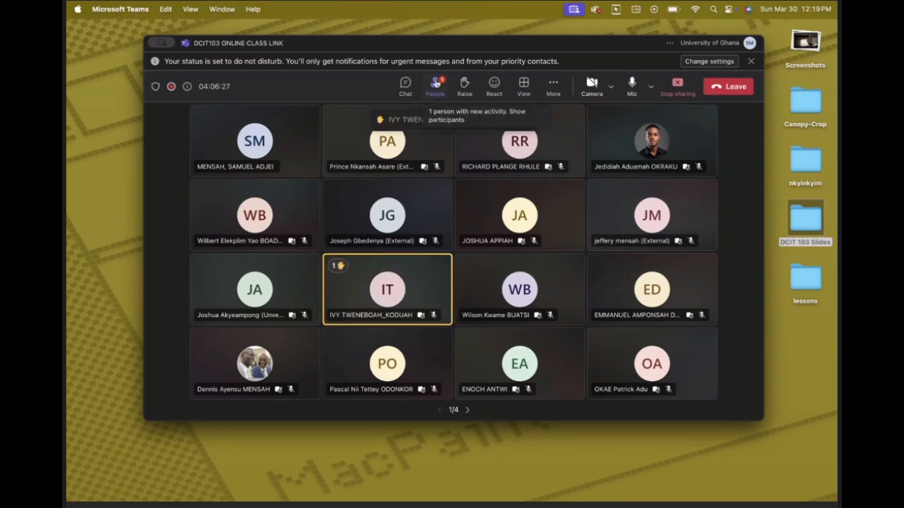
{"action": "left_click", "coordinate": [435, 85]}
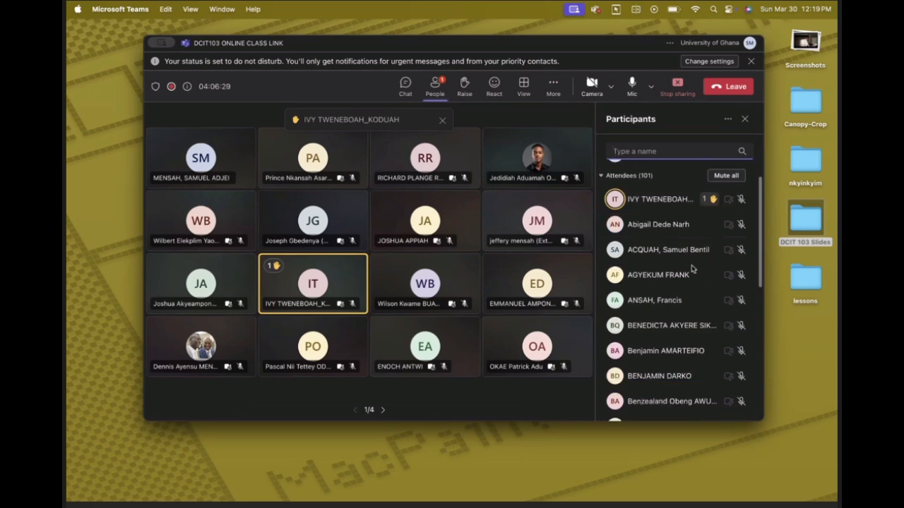
{"action": "scroll", "coordinate": [692, 268], "scroll_direction": "down", "scroll_amount": 5}
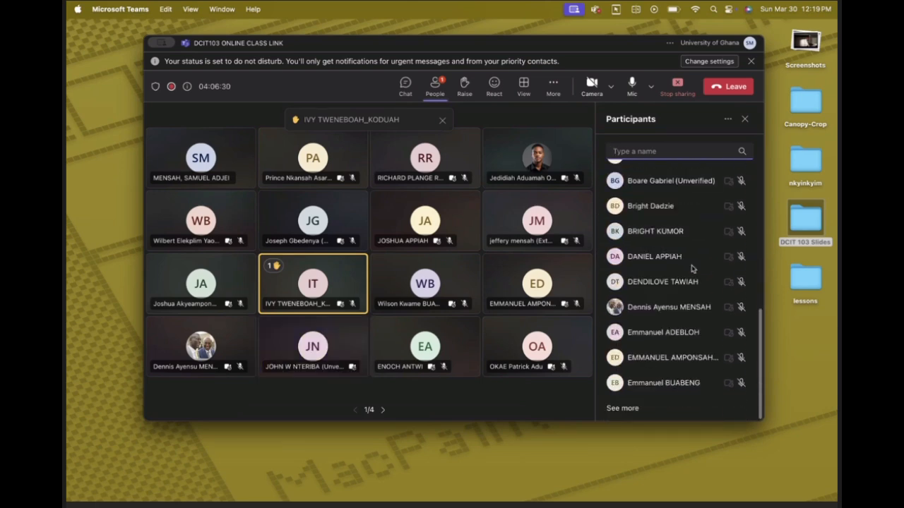
{"action": "left_click", "coordinate": [622, 408]}
{"action": "scroll", "coordinate": [642, 391], "scroll_direction": "down", "scroll_amount": 5}
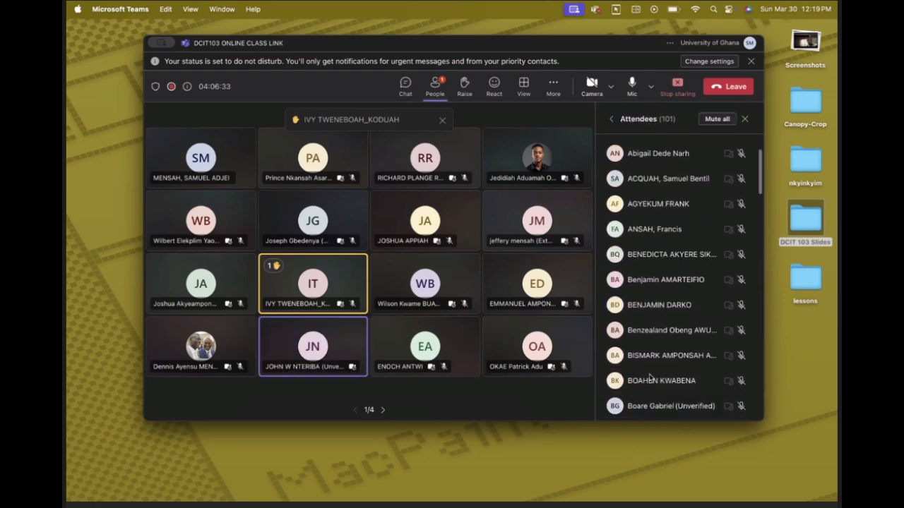
{"action": "scroll", "coordinate": [650, 378], "scroll_direction": "down", "scroll_amount": 12}
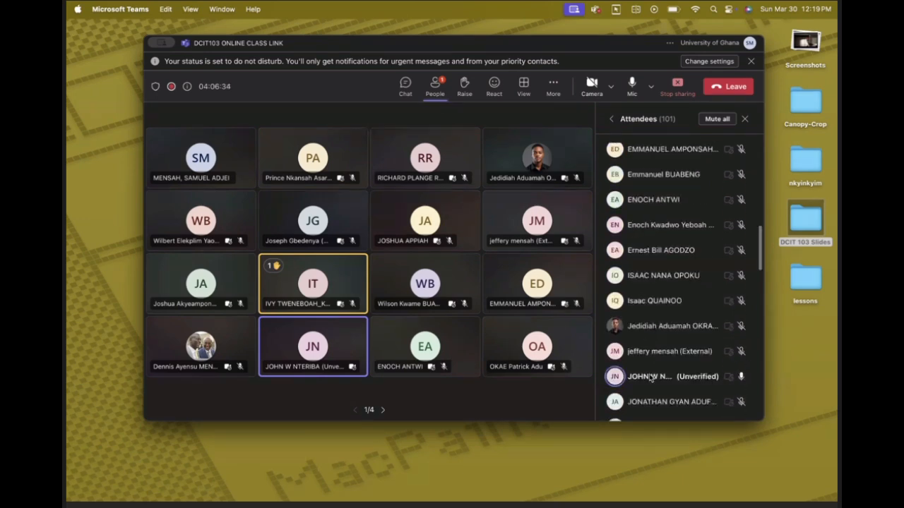
{"action": "scroll", "coordinate": [650, 378], "scroll_direction": "down", "scroll_amount": 6}
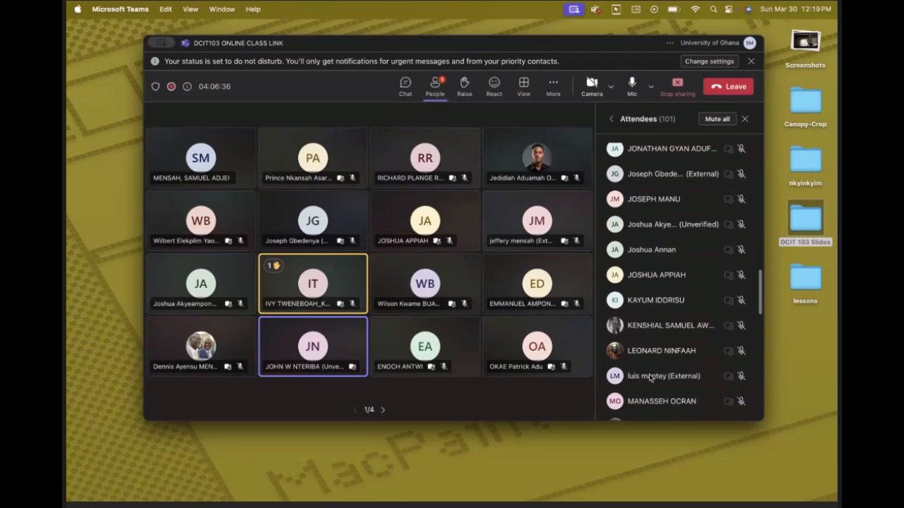
{"action": "scroll", "coordinate": [650, 378], "scroll_direction": "down", "scroll_amount": 4}
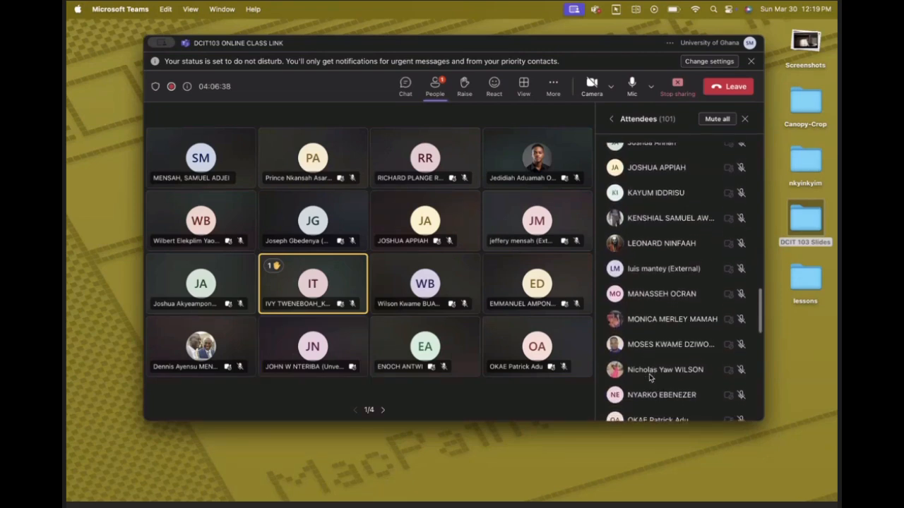
{"action": "scroll", "coordinate": [650, 378], "scroll_direction": "down", "scroll_amount": 5}
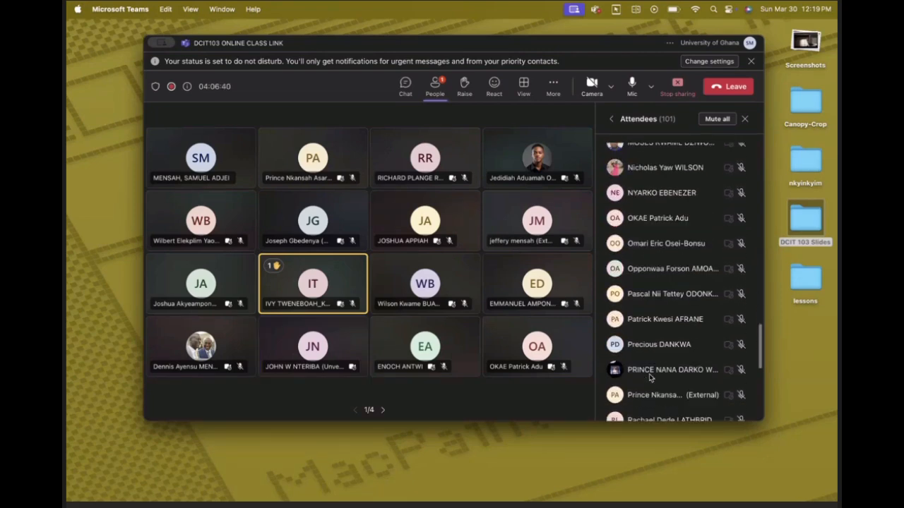
{"action": "scroll", "coordinate": [650, 378], "scroll_direction": "down", "scroll_amount": 5}
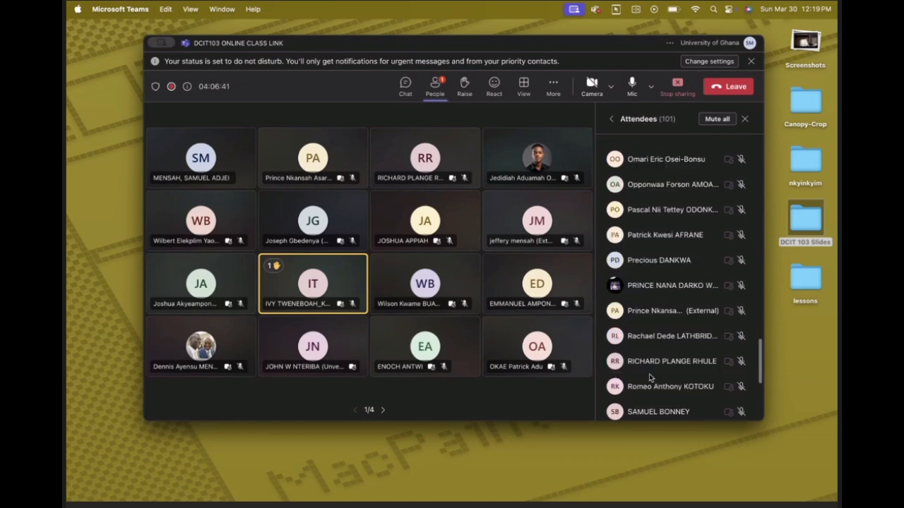
{"action": "scroll", "coordinate": [650, 379], "scroll_direction": "down", "scroll_amount": 1}
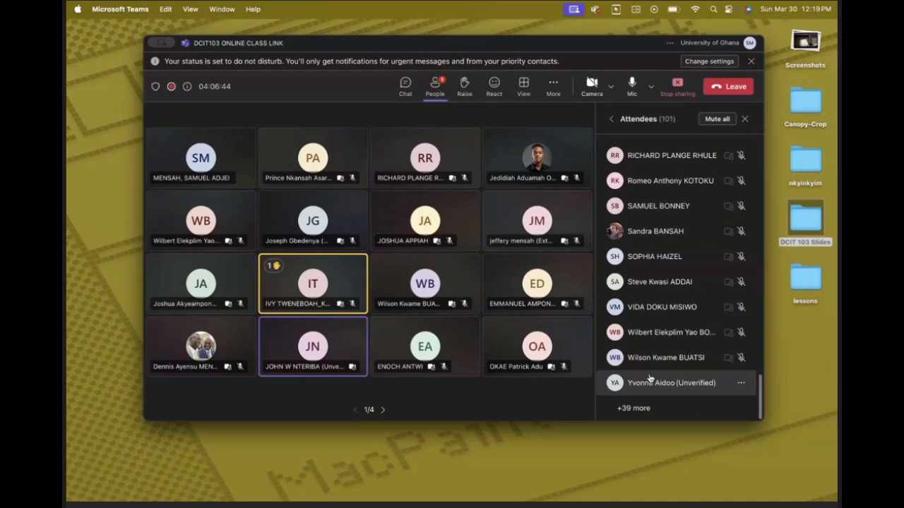
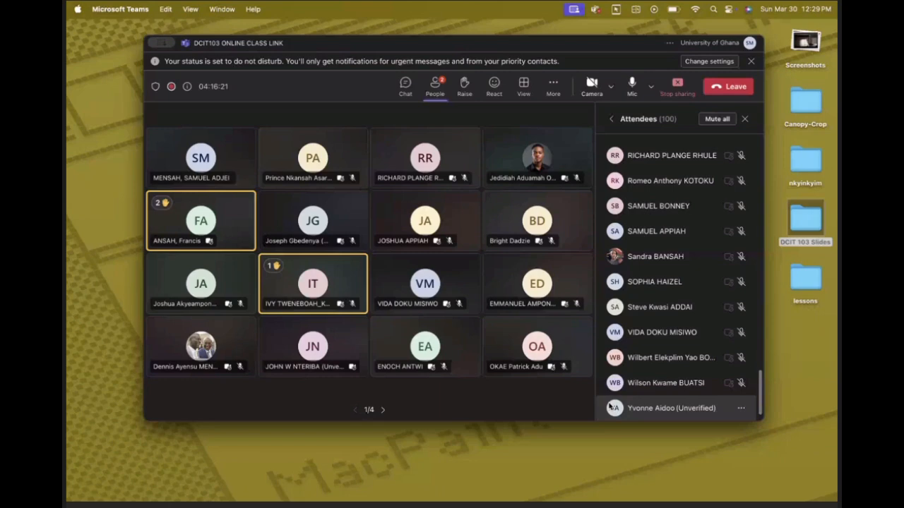
Step: Check the remaining entries at the end of the class meeting's attendee list
{"action": "scroll", "coordinate": [610, 406], "scroll_direction": "down", "scroll_amount": 1}
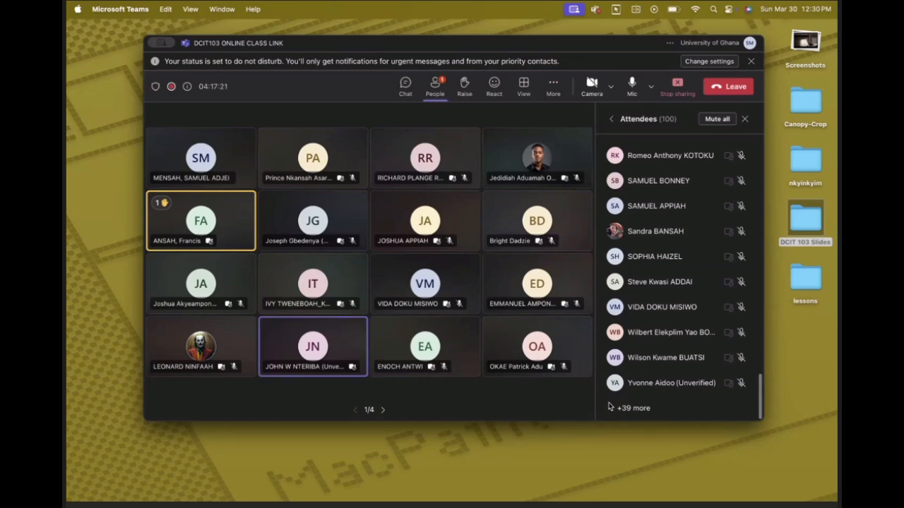
{"action": "left_click", "coordinate": [610, 406]}
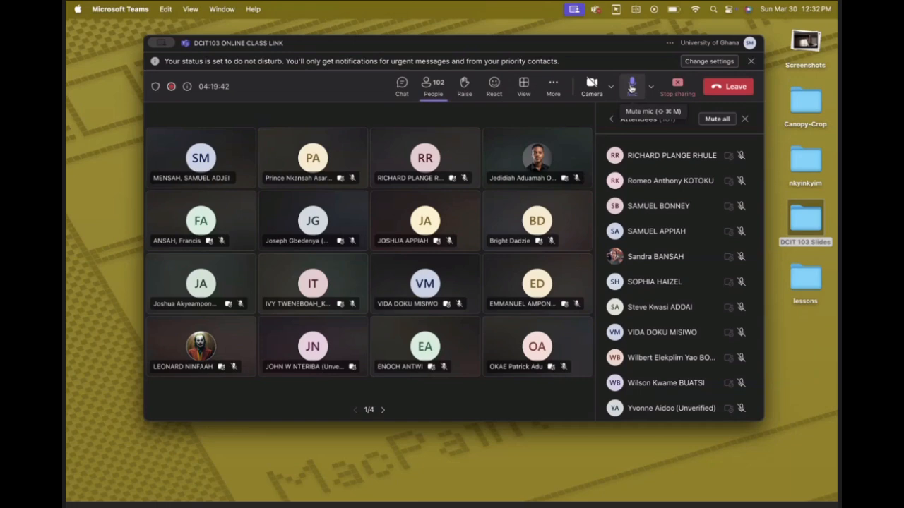
Step: Open the DCIT 103 Slides folder, select the Slide 07 What-if Analysis PDF and return to the Teams meeting
{"action": "double_click", "coordinate": [803, 212]}
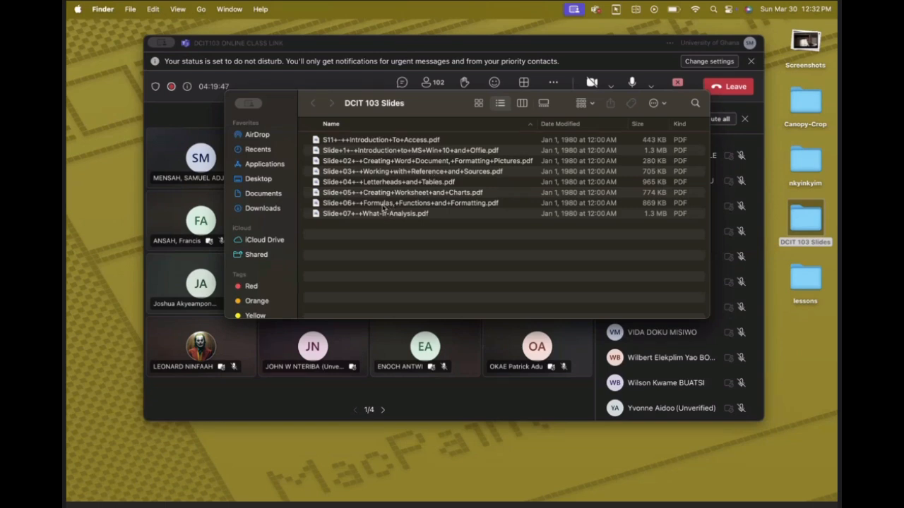
{"action": "left_click", "coordinate": [389, 215]}
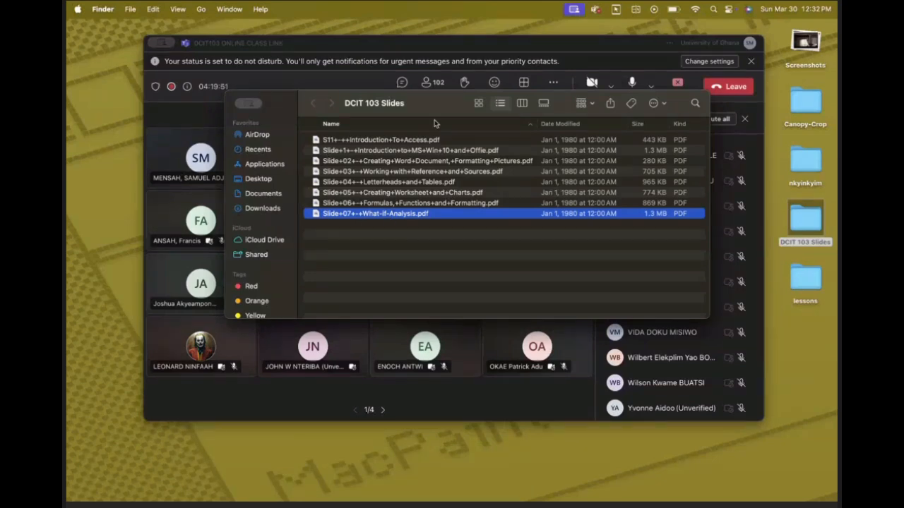
{"action": "left_click", "coordinate": [324, 52]}
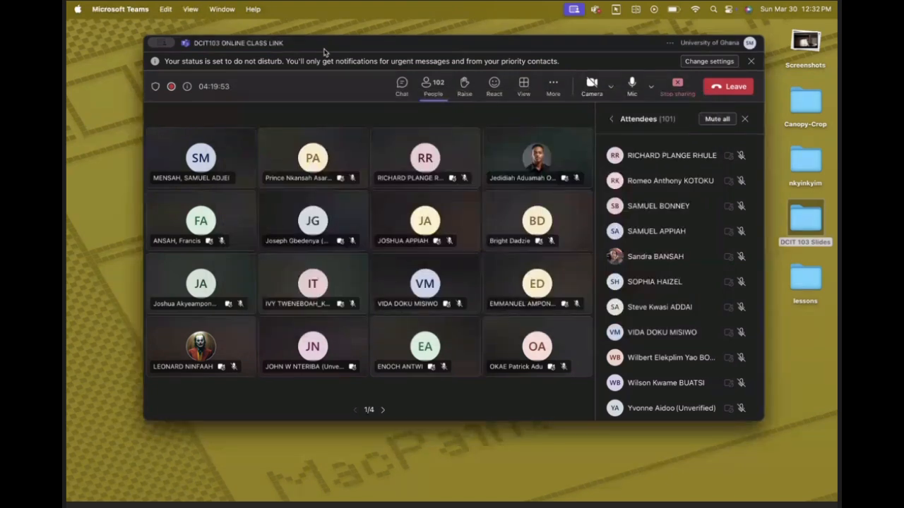